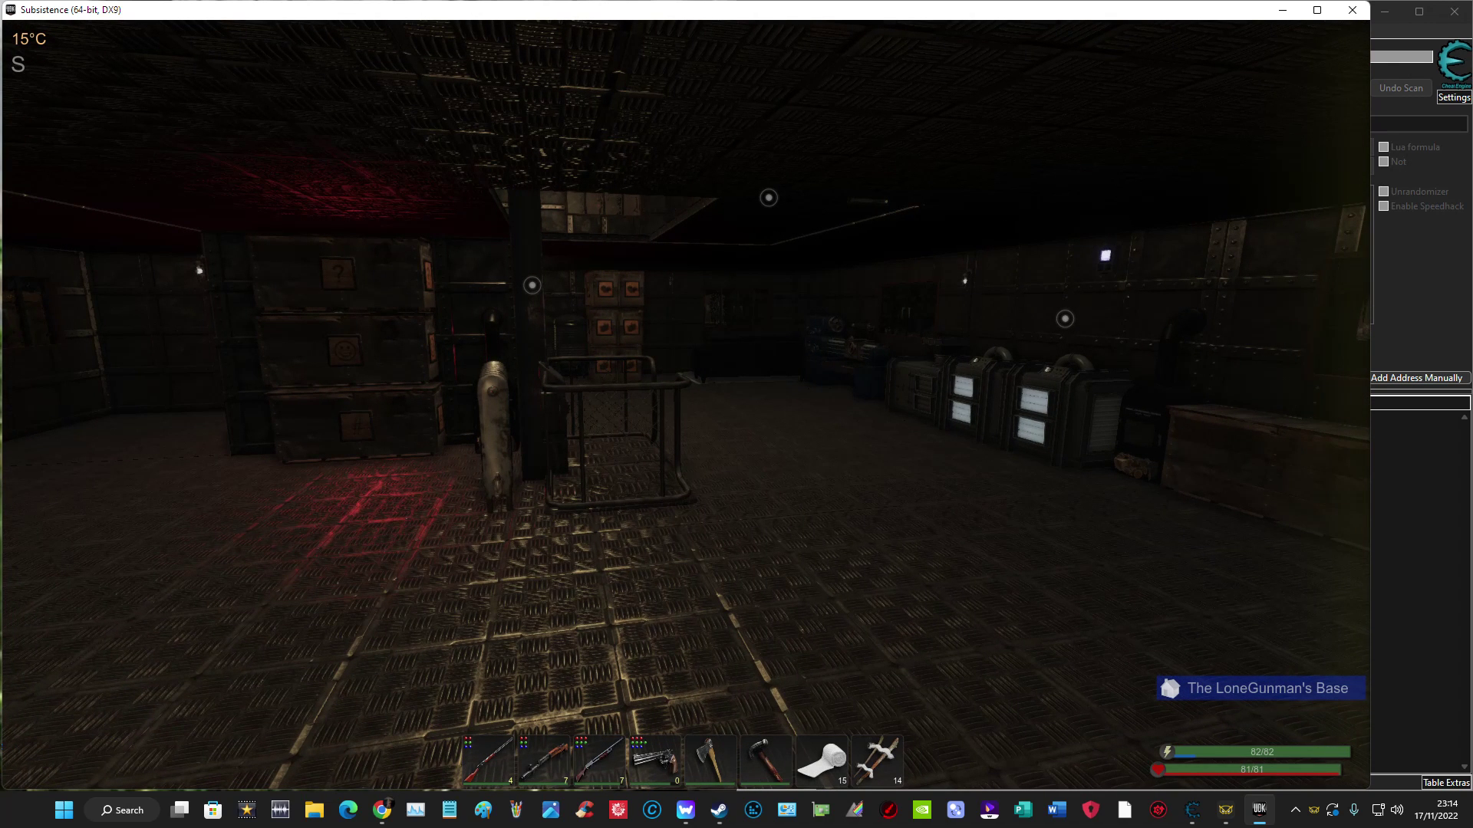
Walk to the storage crate and move its 32 antlers into the inventory.
key("w")
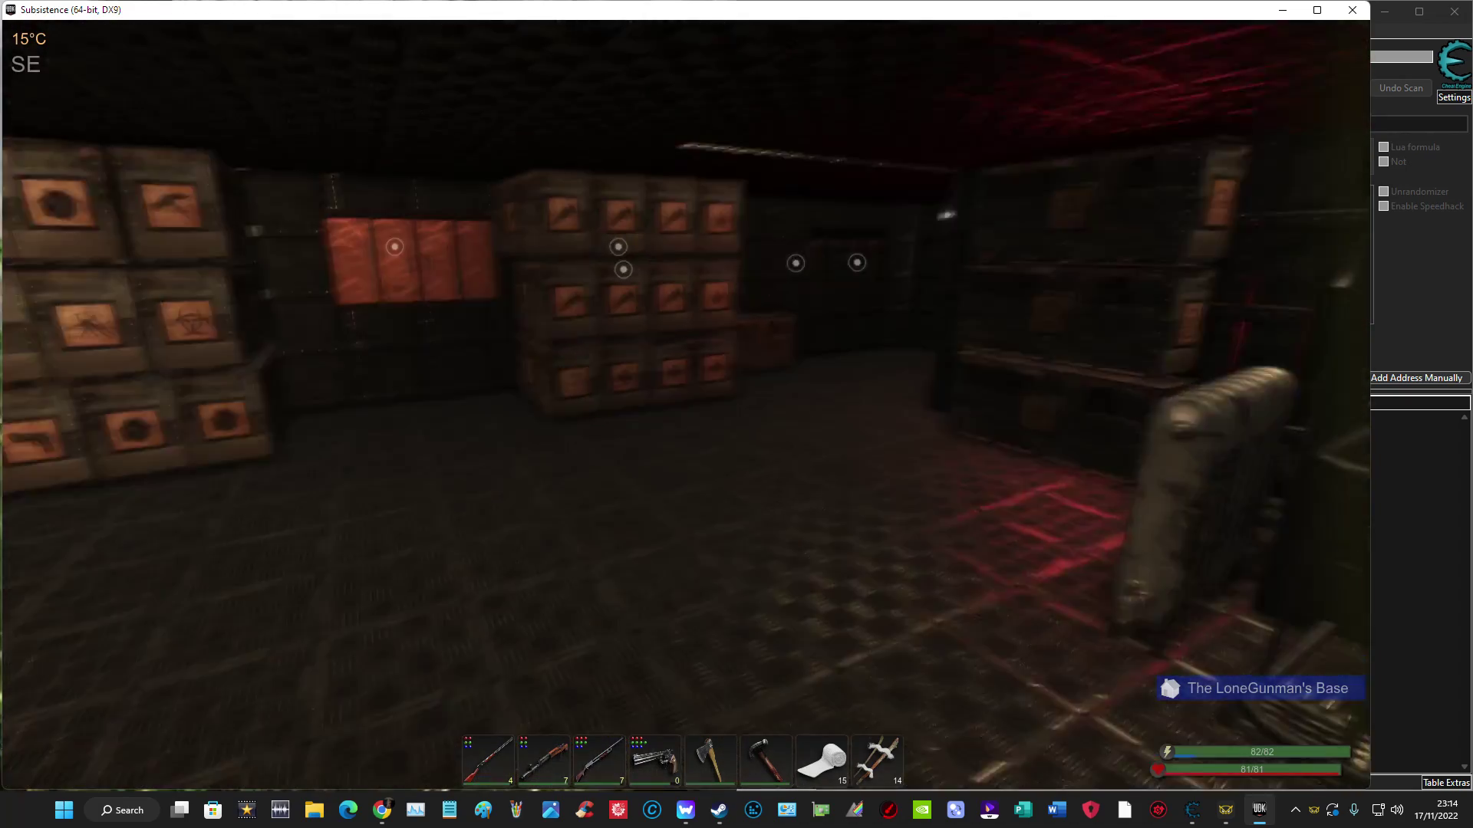
key("w")
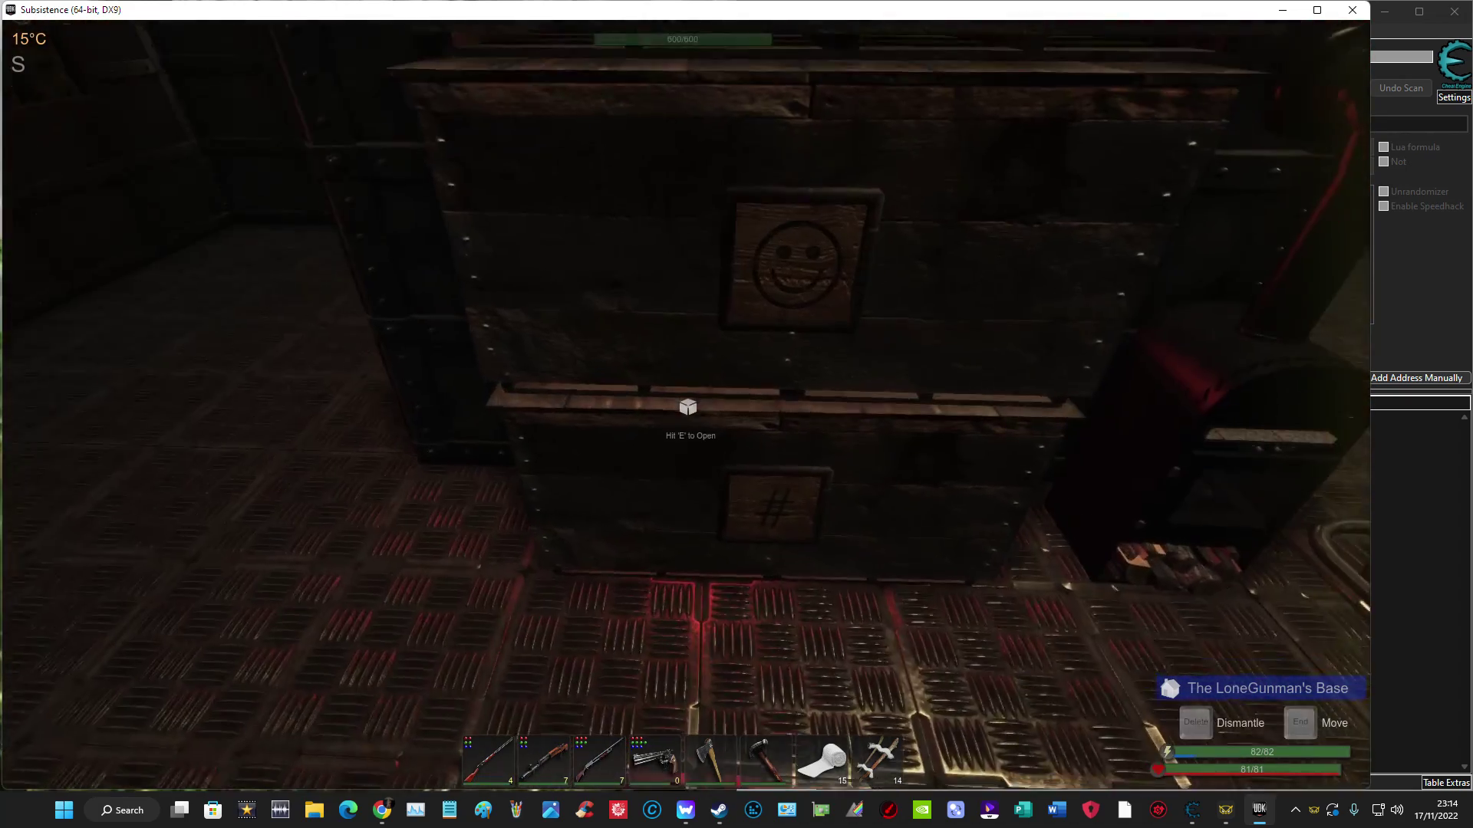
key("e")
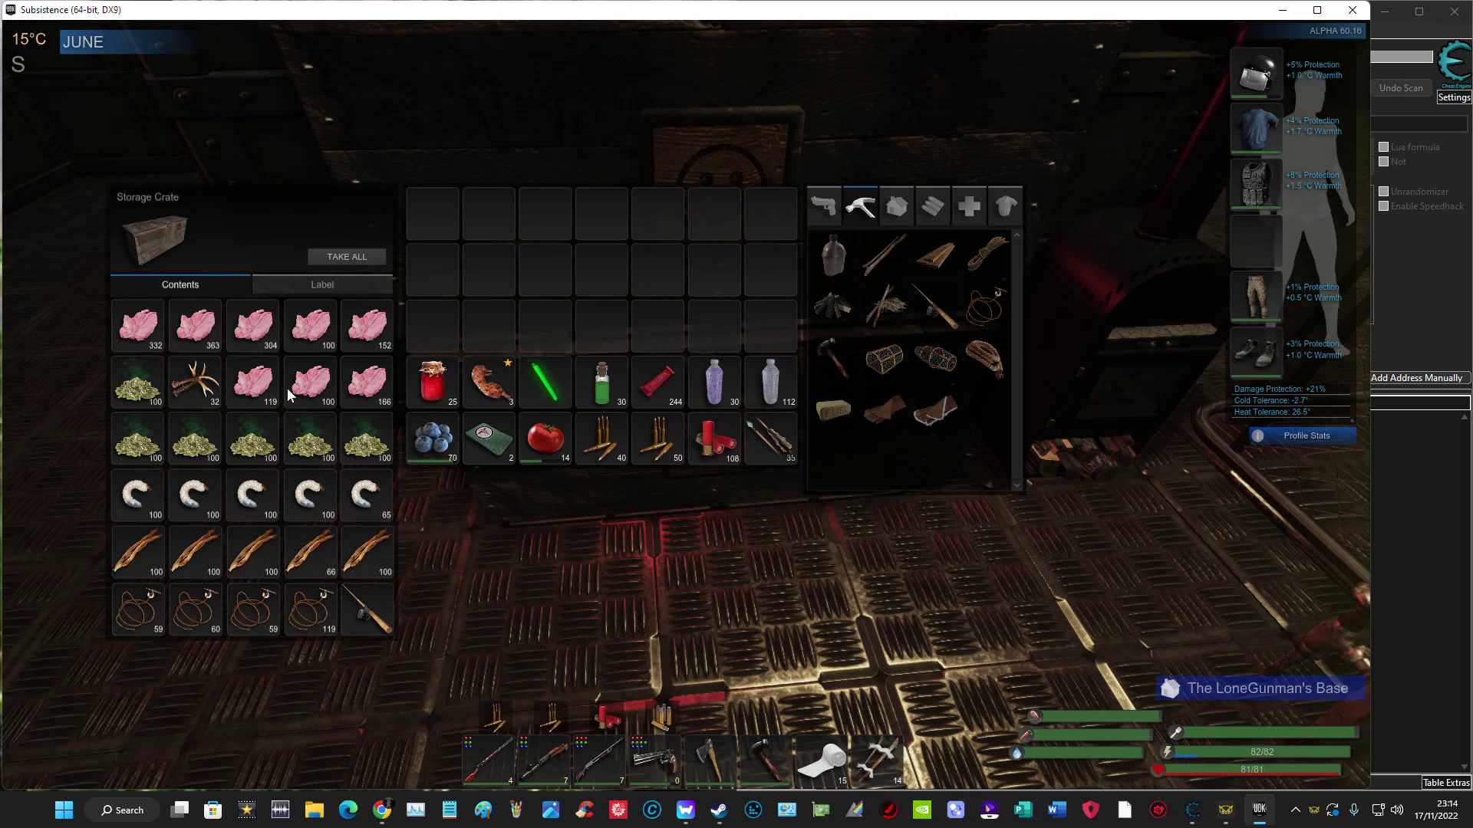
left_click_drag(254, 386, 428, 229)
Switch to another, nearly empty crate, with Cheat Engine brought up beside the game.
key("Tab")
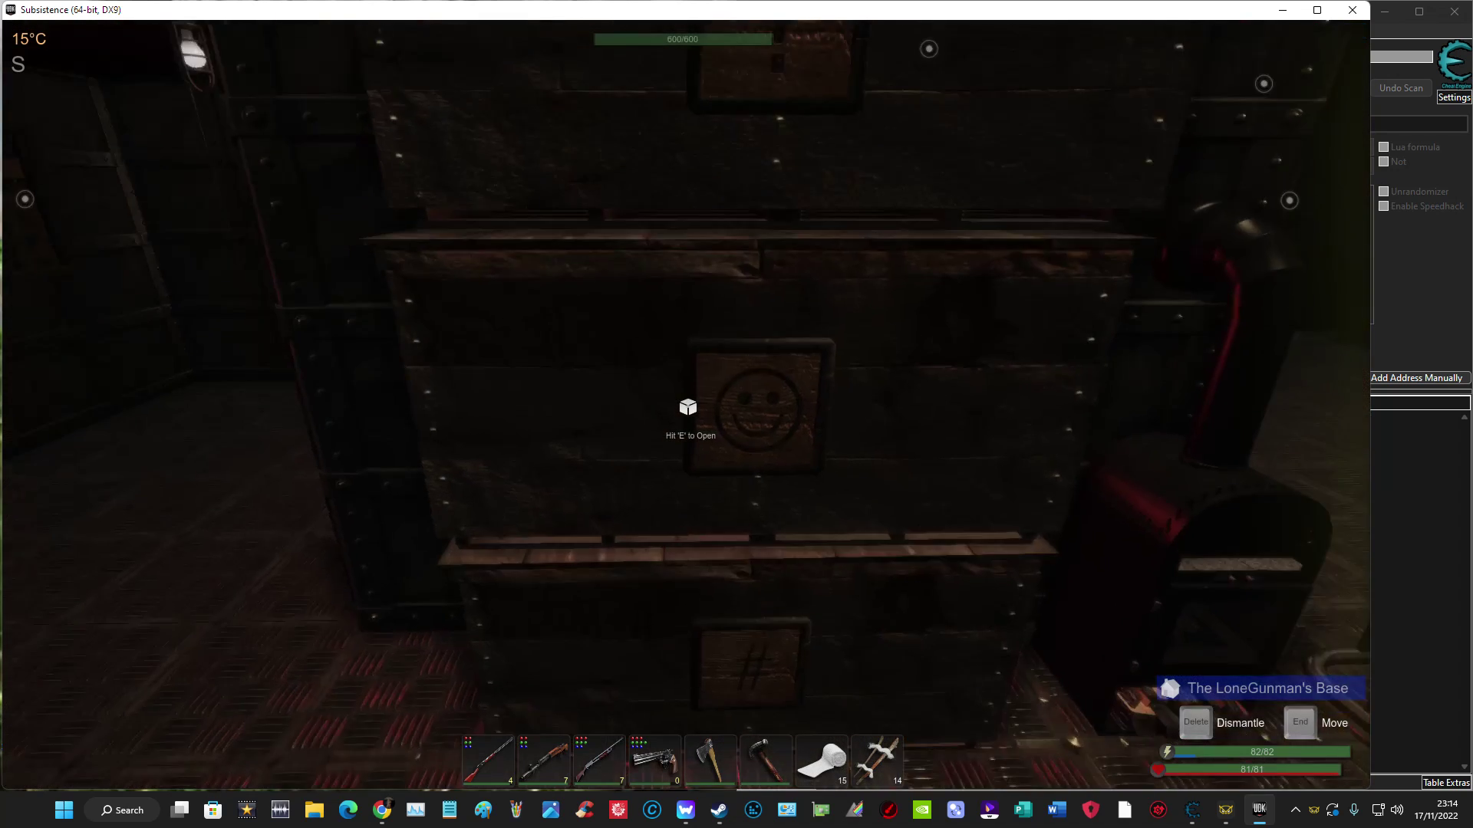
key("e")
key("Tab")
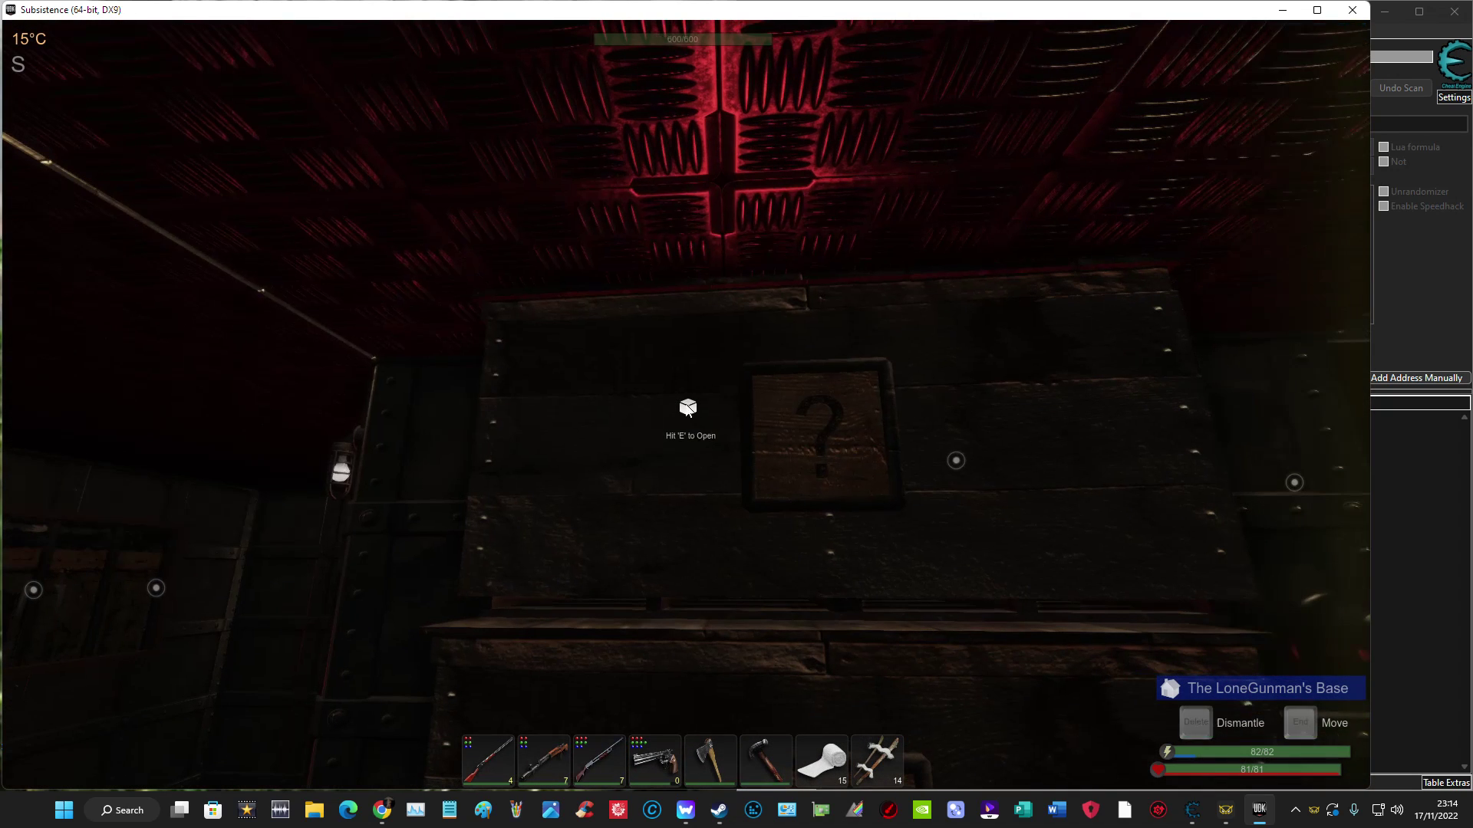
key("e")
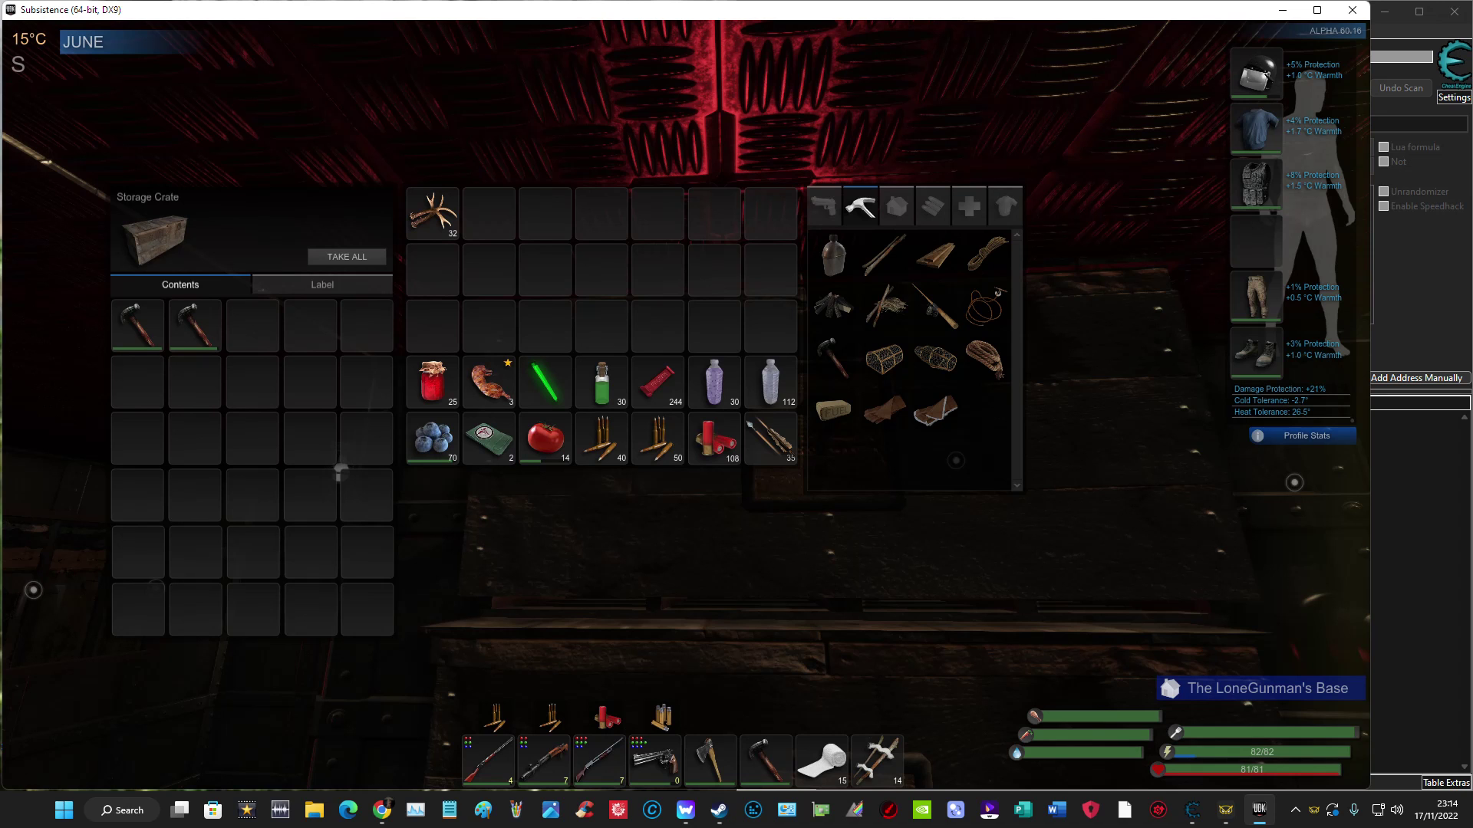
left_click(1446, 349)
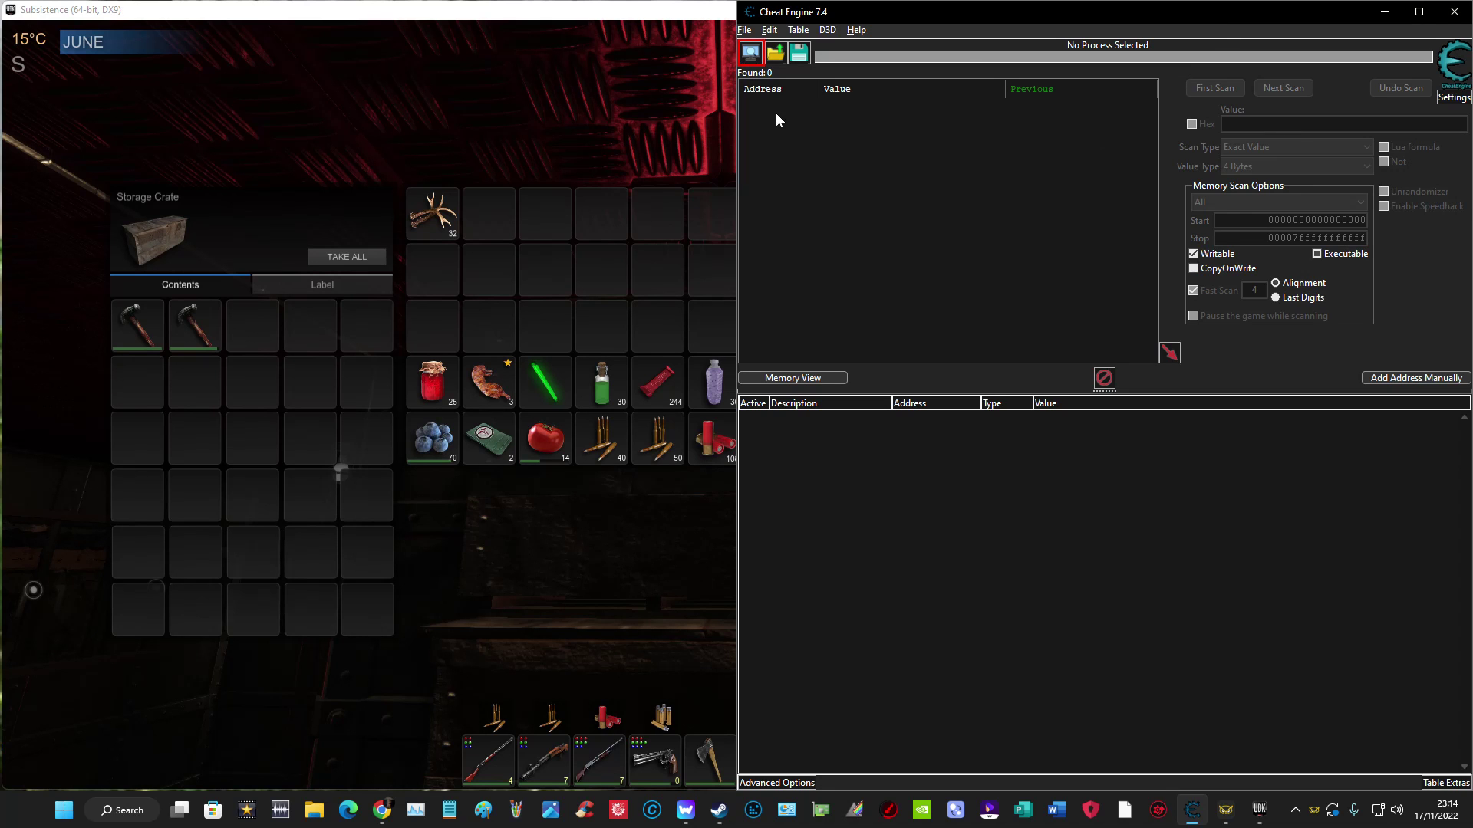
Attach Cheat Engine to the Subsistence process and run a first scan for 32.
left_click(749, 30)
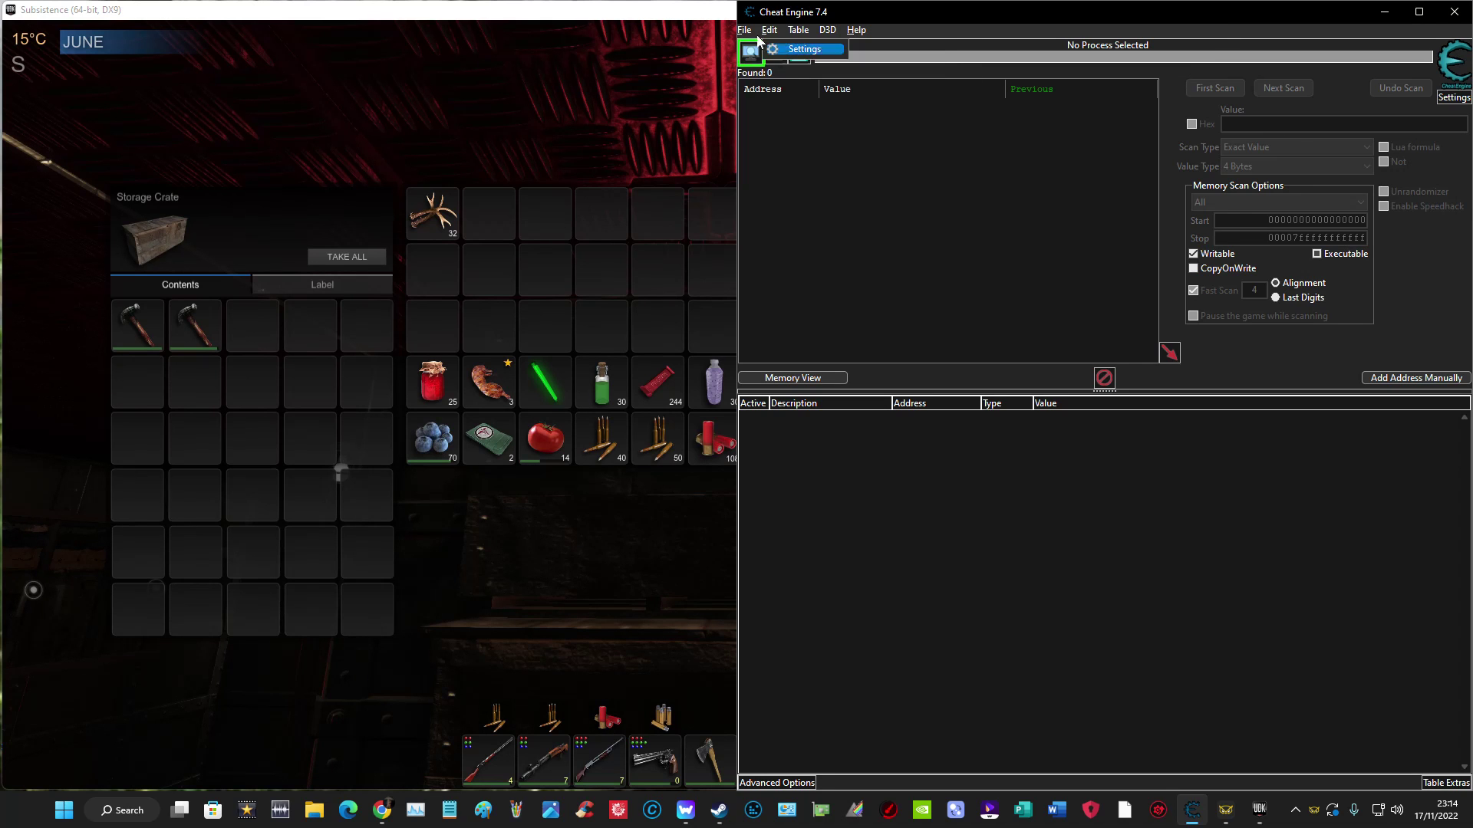
left_click(748, 30)
left_click(792, 81)
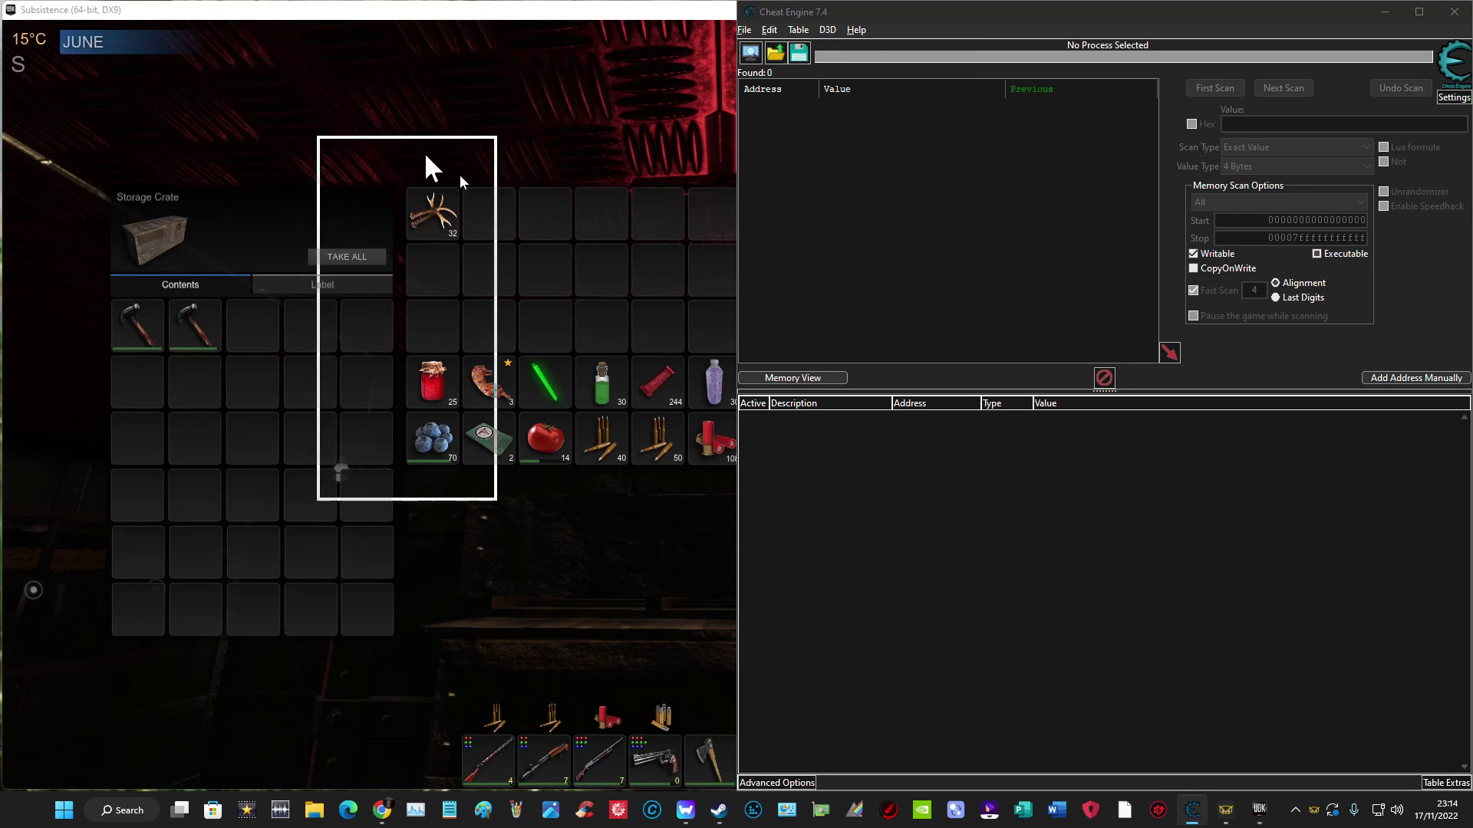
left_click_drag(459, 175, 935, 157)
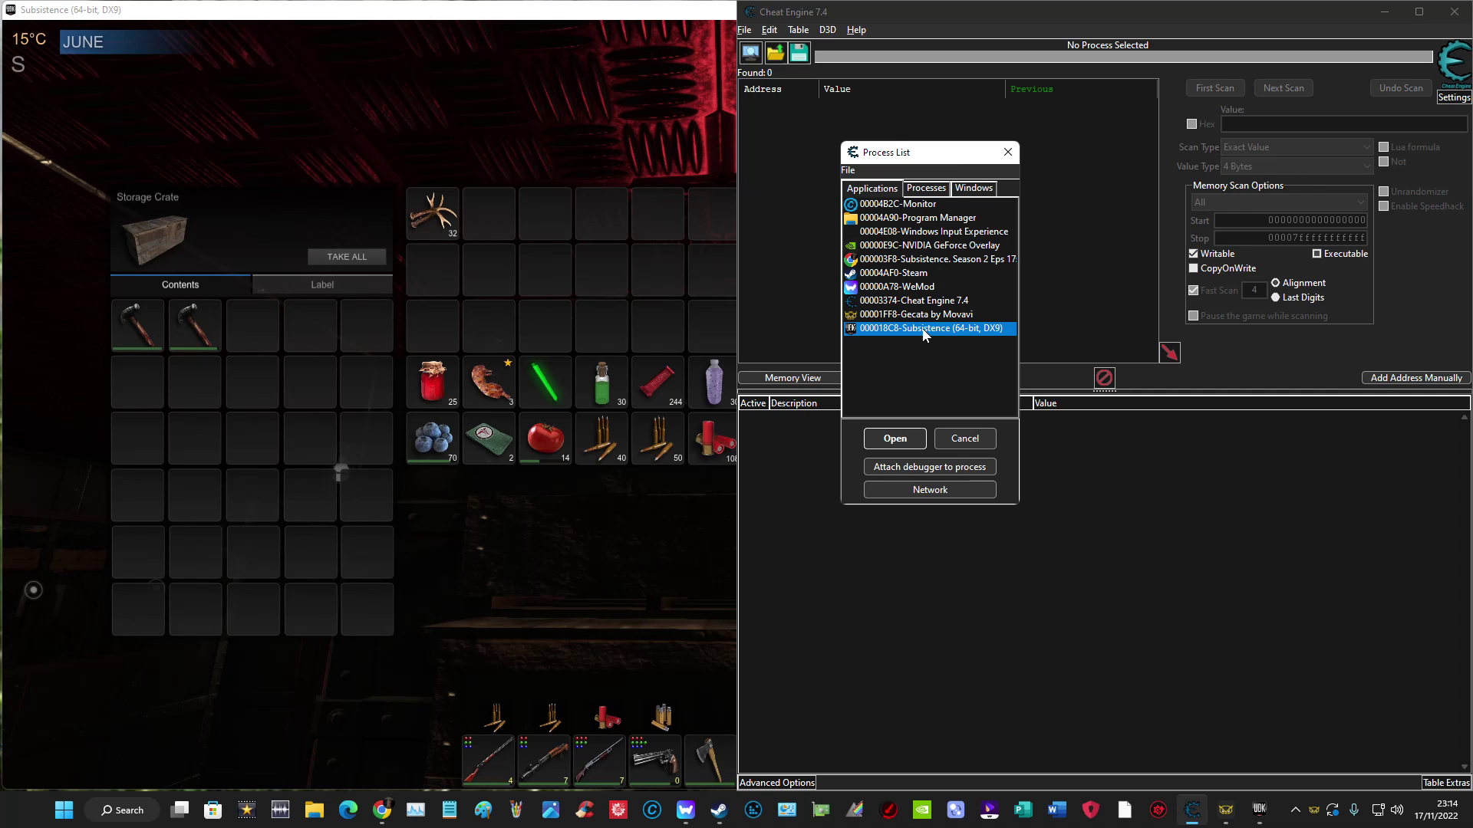
left_click(895, 439)
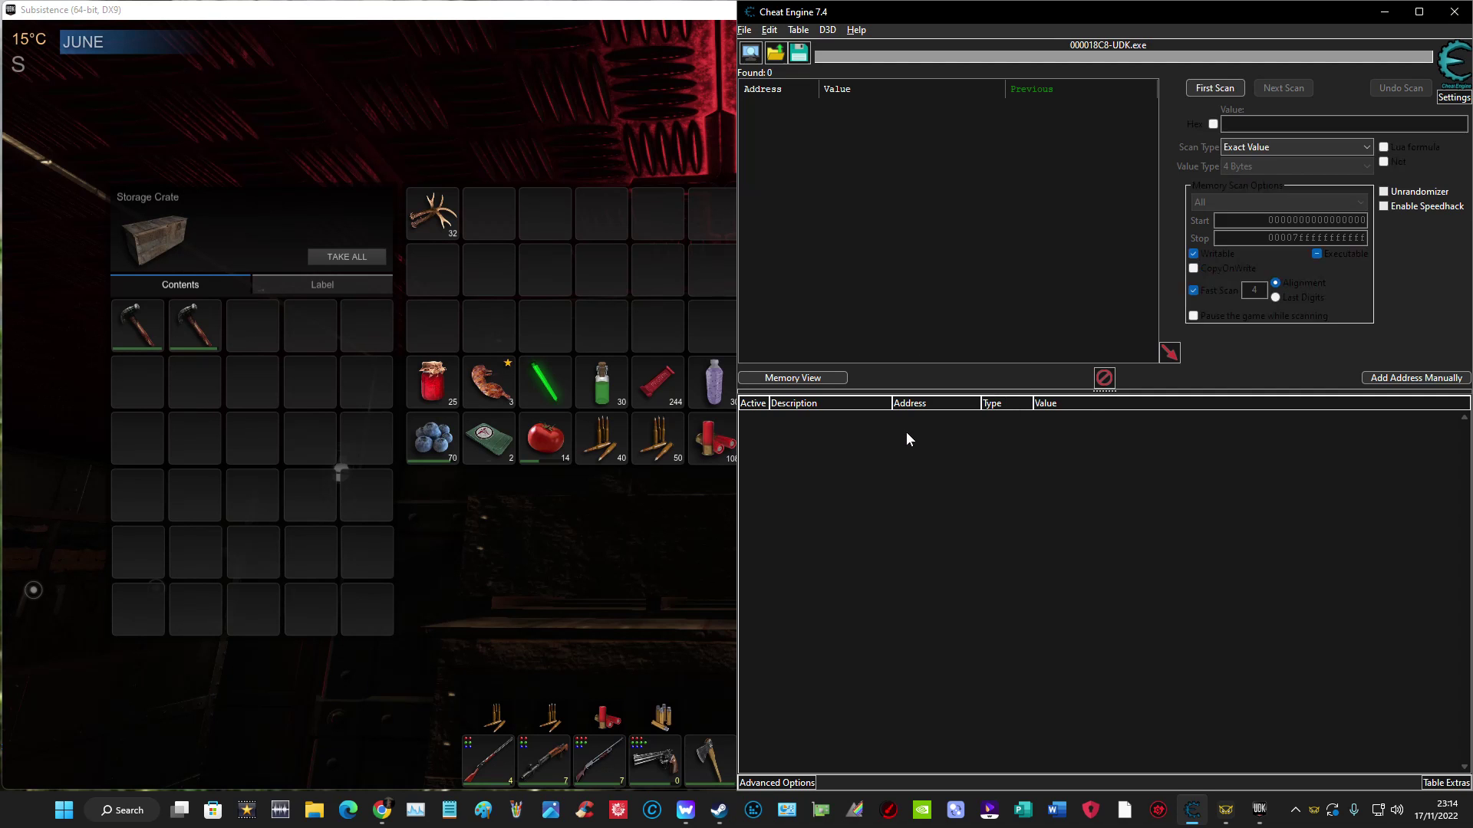
left_click(1289, 125)
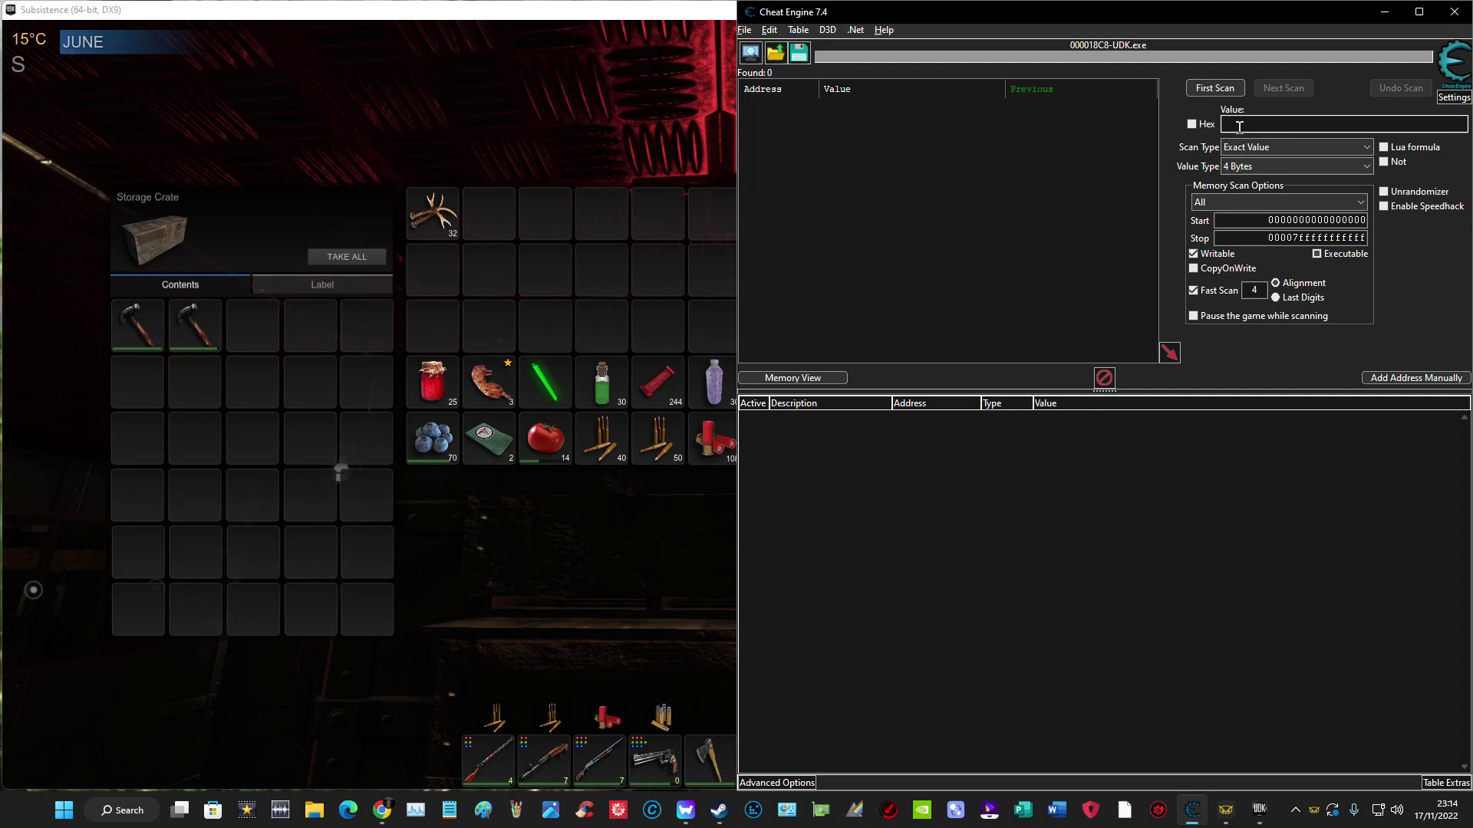
type("32")
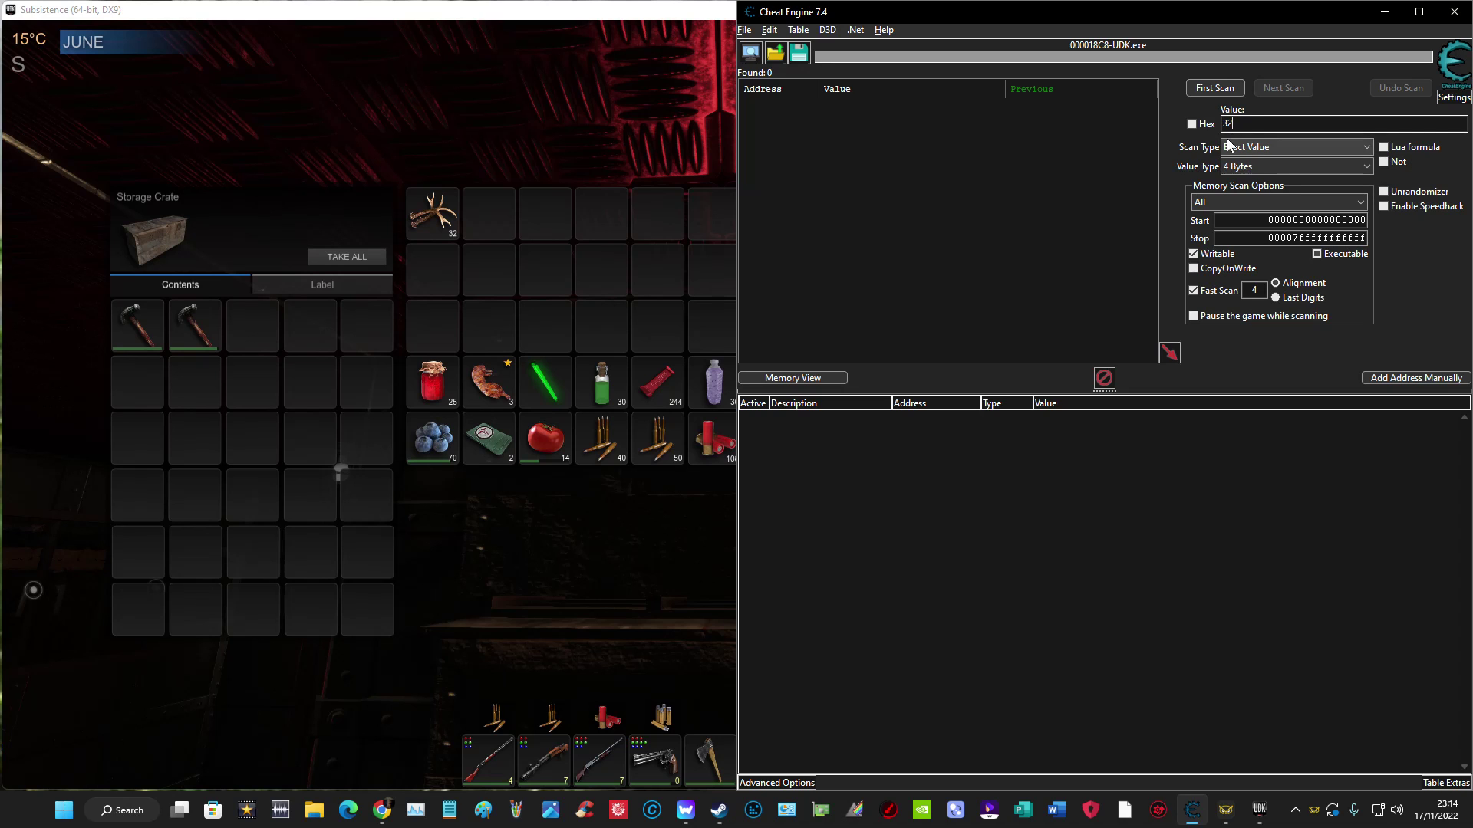
left_click(1211, 89)
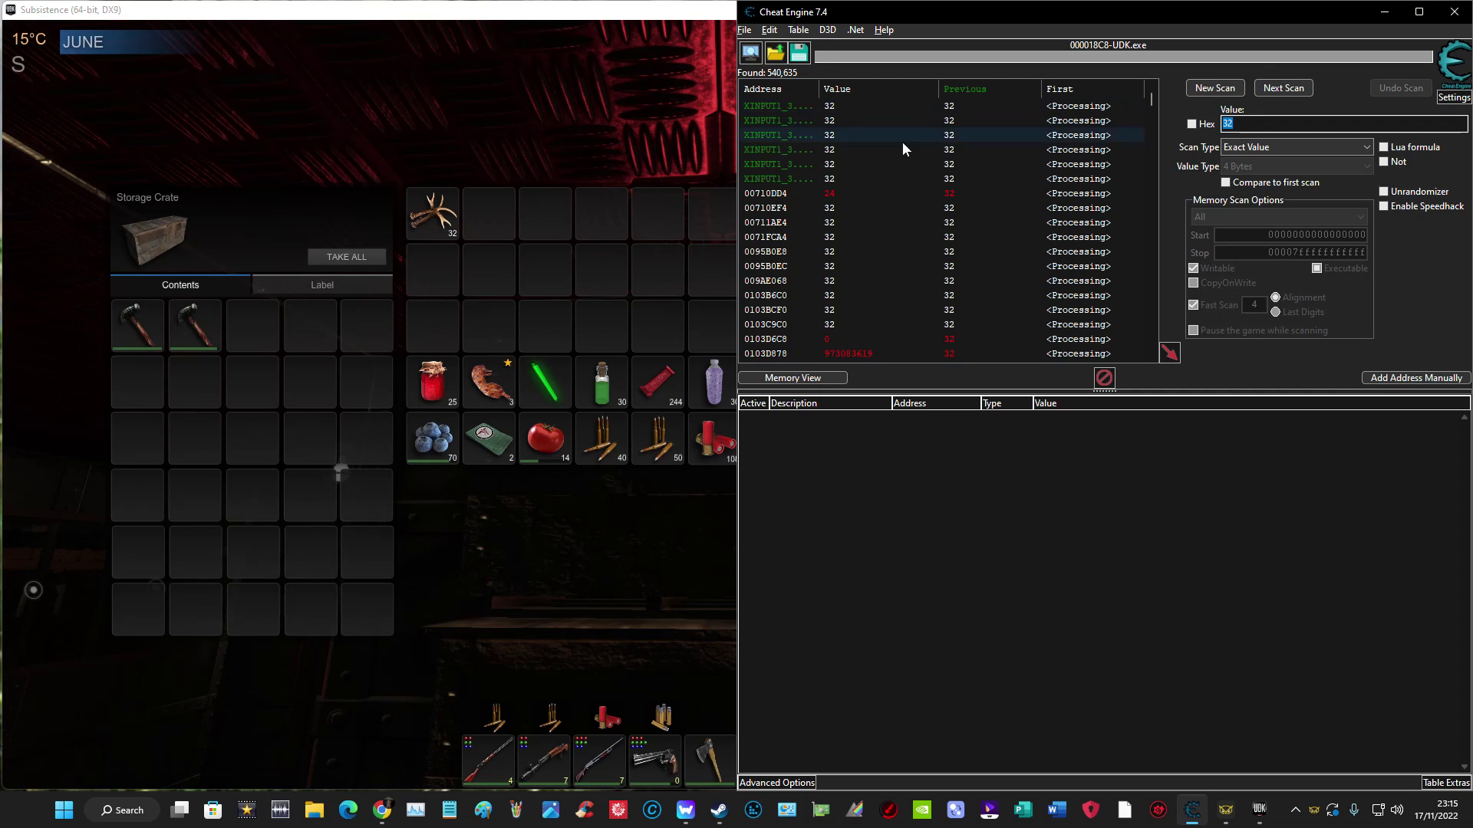
Split two single antlers into the crate, then rescan for the value 30.
left_click(451, 218)
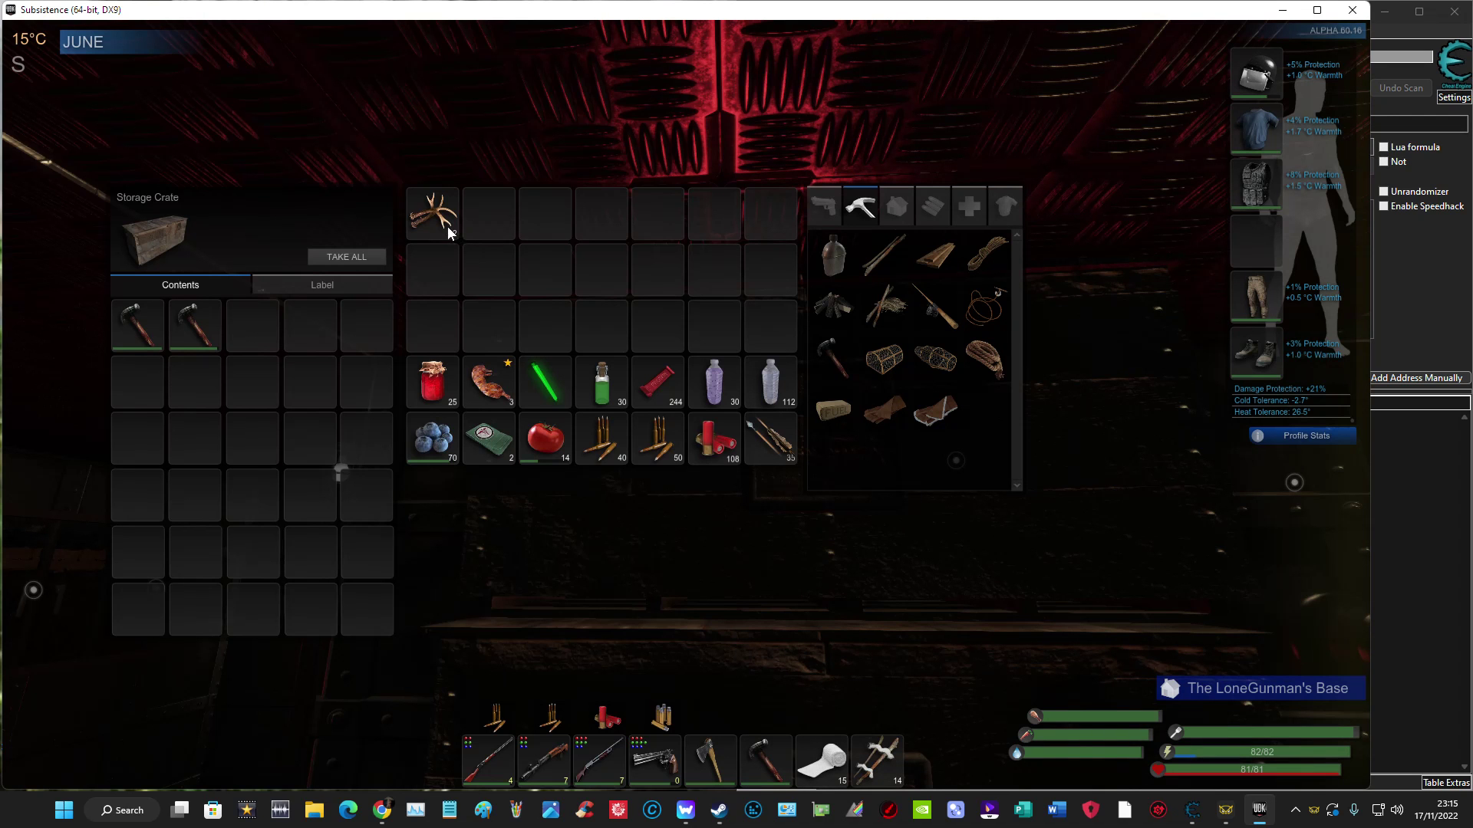
right_click(447, 227)
left_click(484, 274)
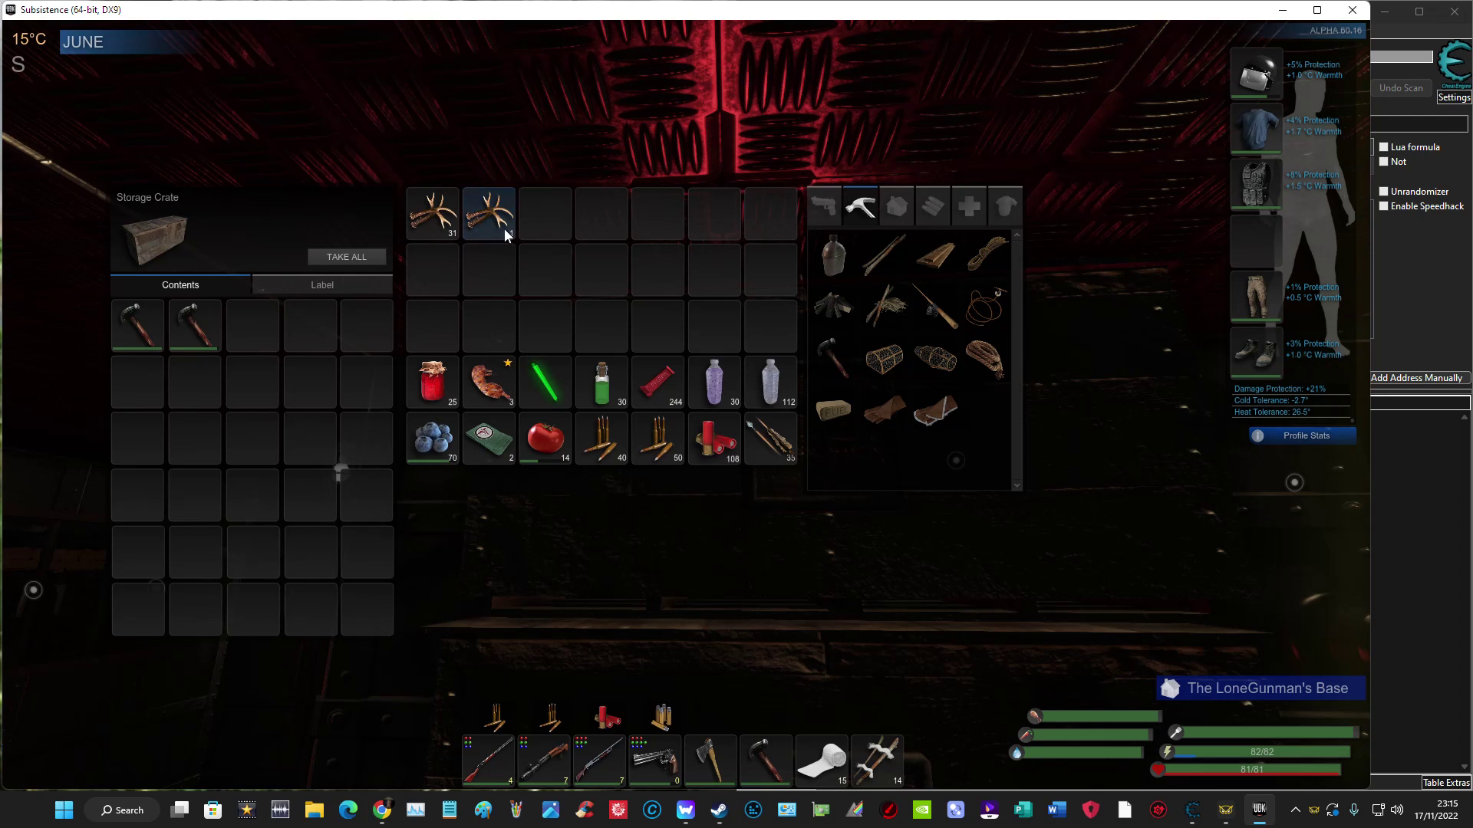
left_click_drag(491, 218, 366, 327)
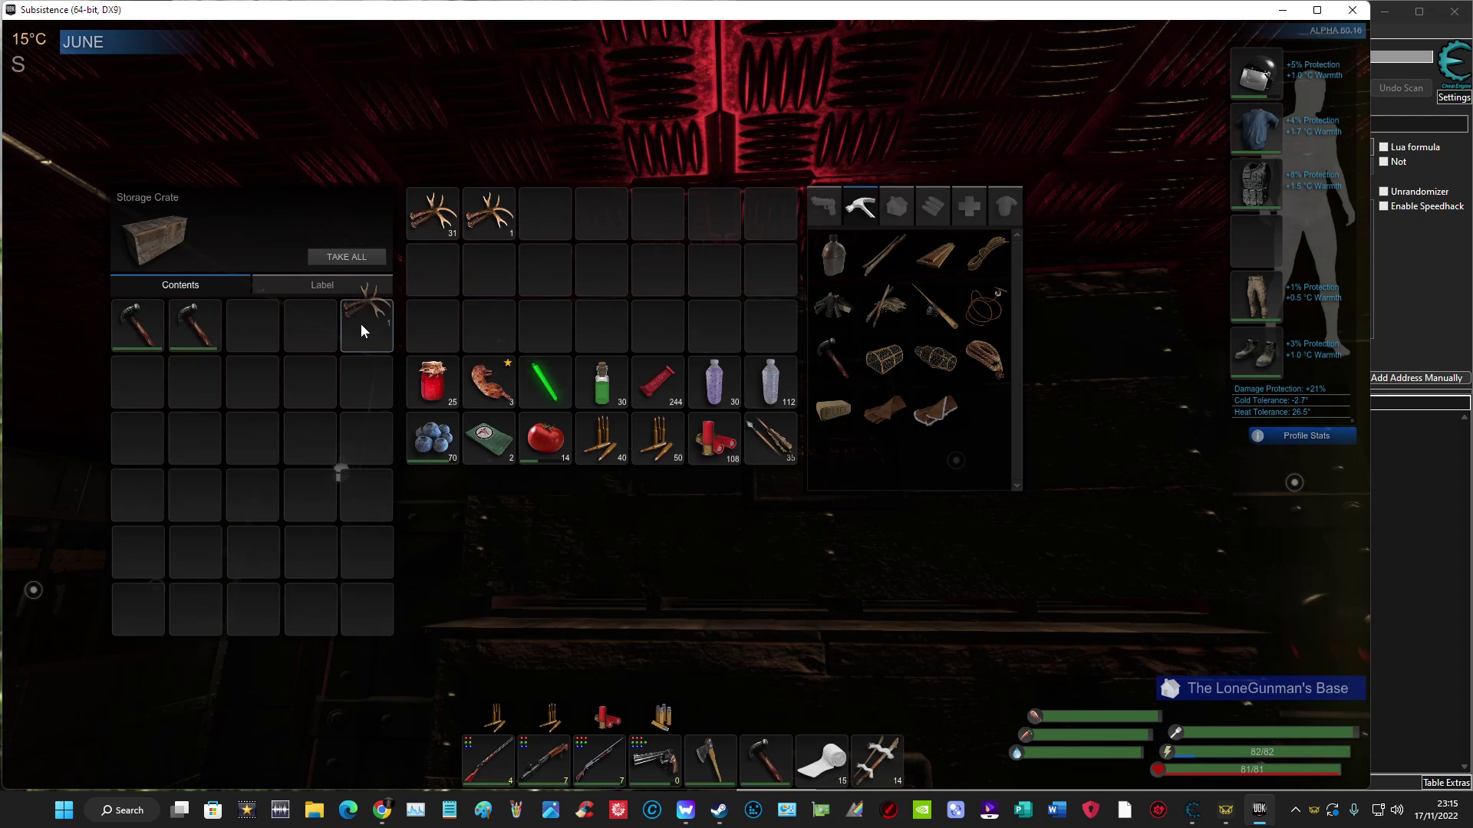
right_click(451, 233)
left_click(481, 276)
mouse_move(490, 219)
left_mouse_down()
mouse_move(392, 389)
mouse_move(379, 385)
left_mouse_up()
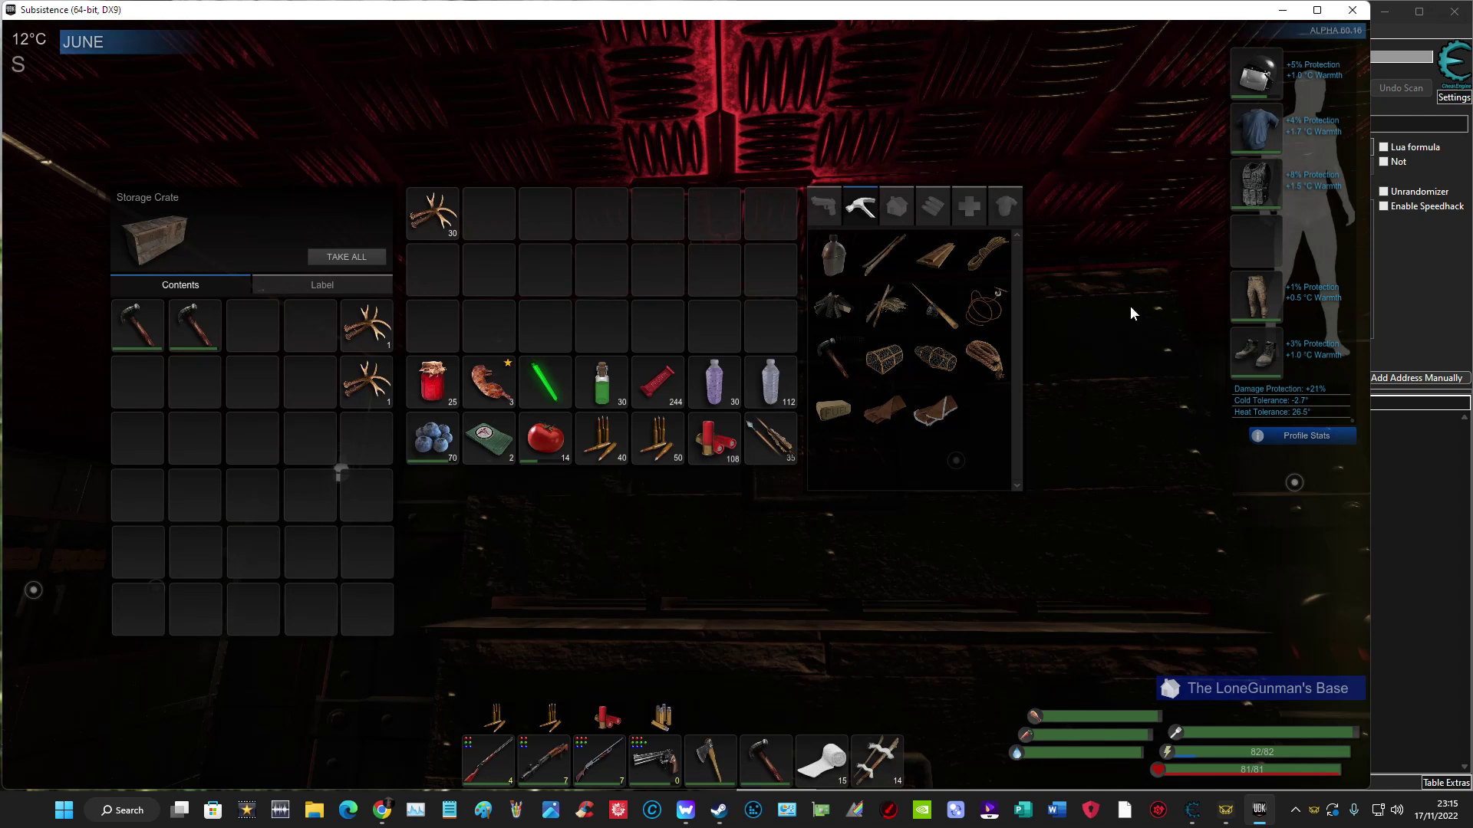
left_click(1456, 287)
double_click(1255, 124)
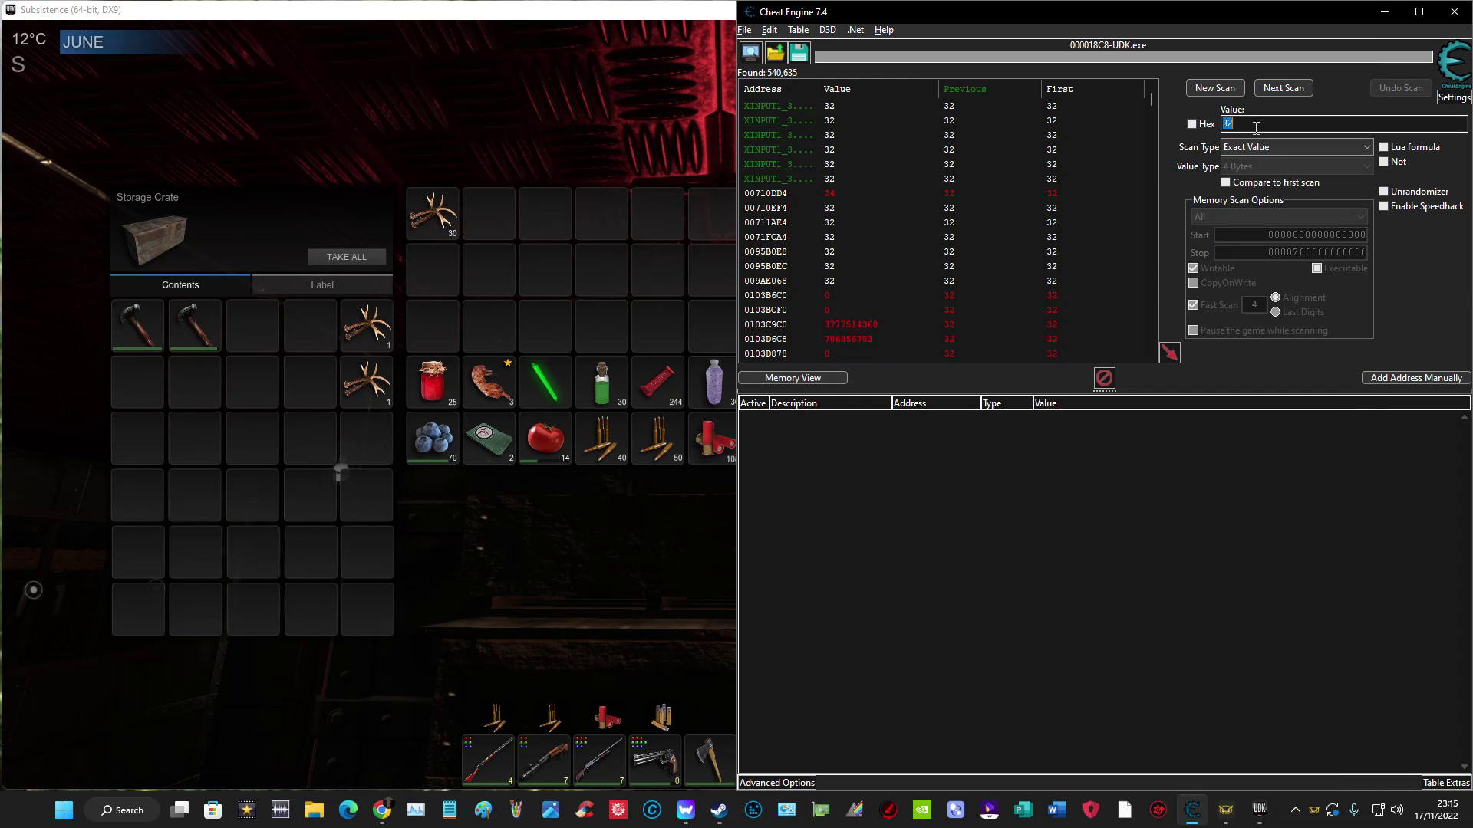
type("32")
type("30")
left_click(1284, 89)
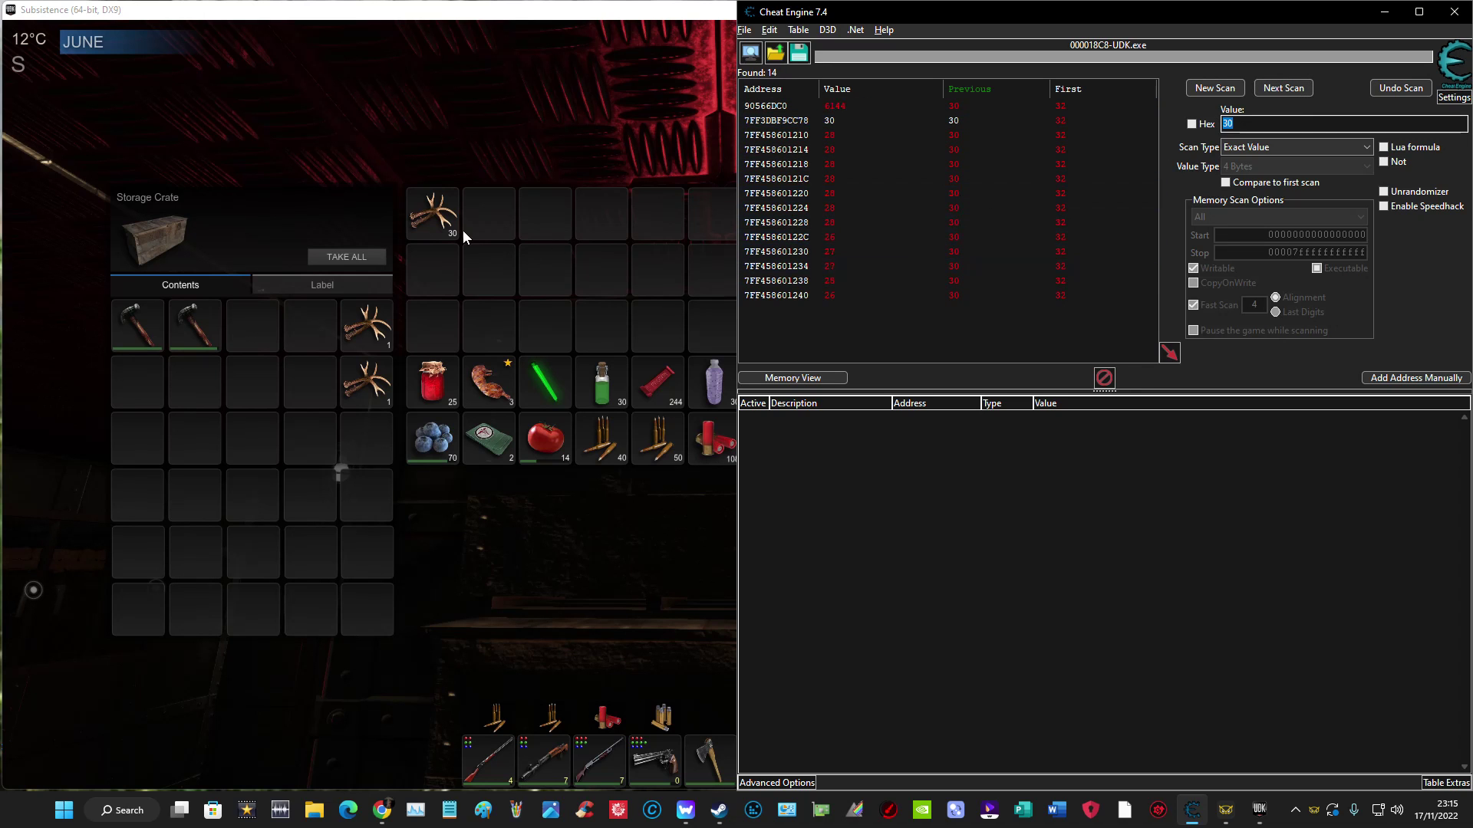
Split one more antler into the crate and rescan for 29, leaving one address.
left_click(447, 215)
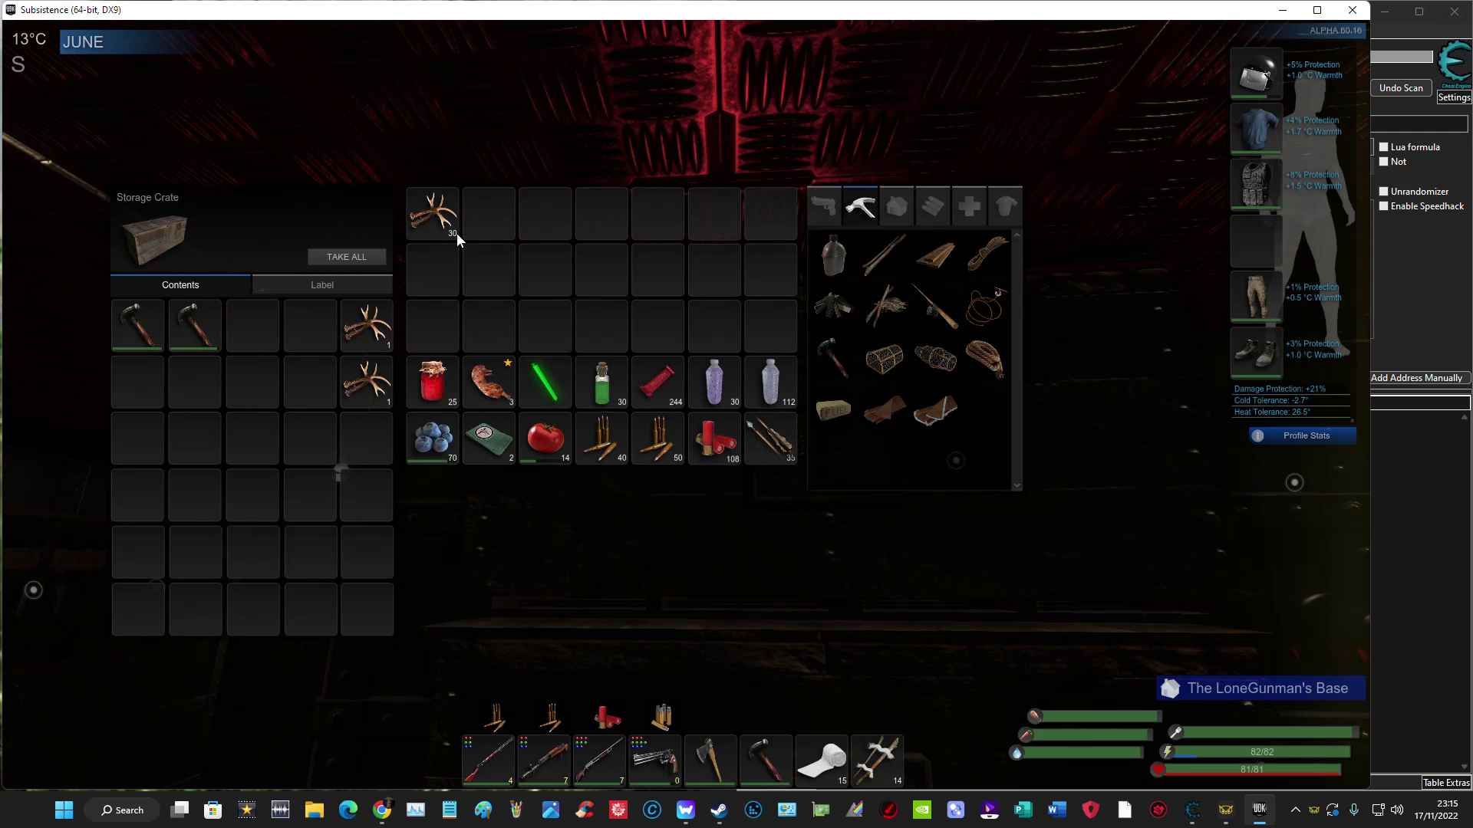
right_click(457, 234)
right_click(442, 234)
left_click(477, 282)
left_click_drag(493, 214, 312, 326)
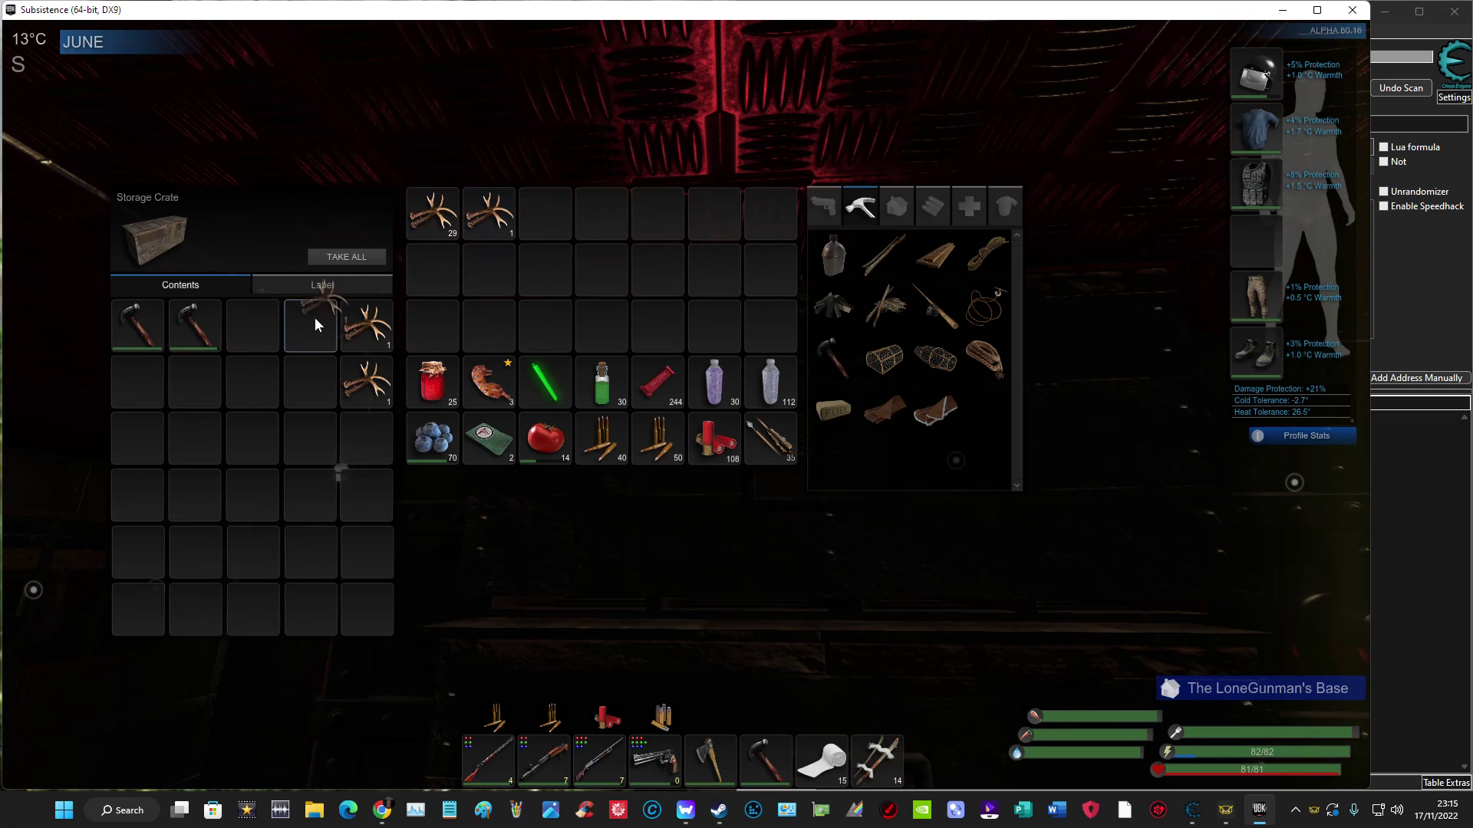
left_click(1457, 258)
left_click(1241, 124)
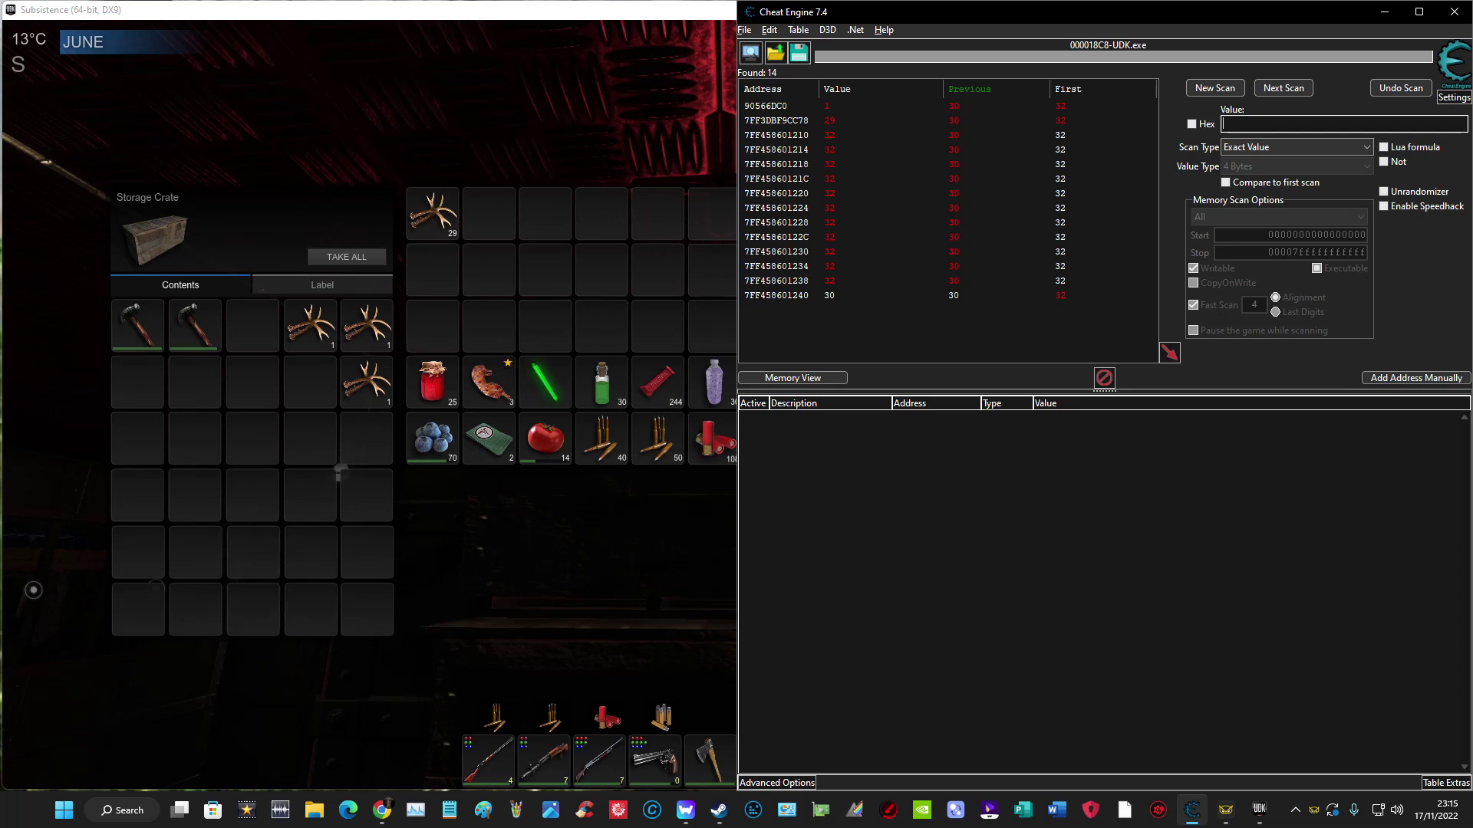
type("209")
key("BackSpace")
key("BackSpace")
type("9")
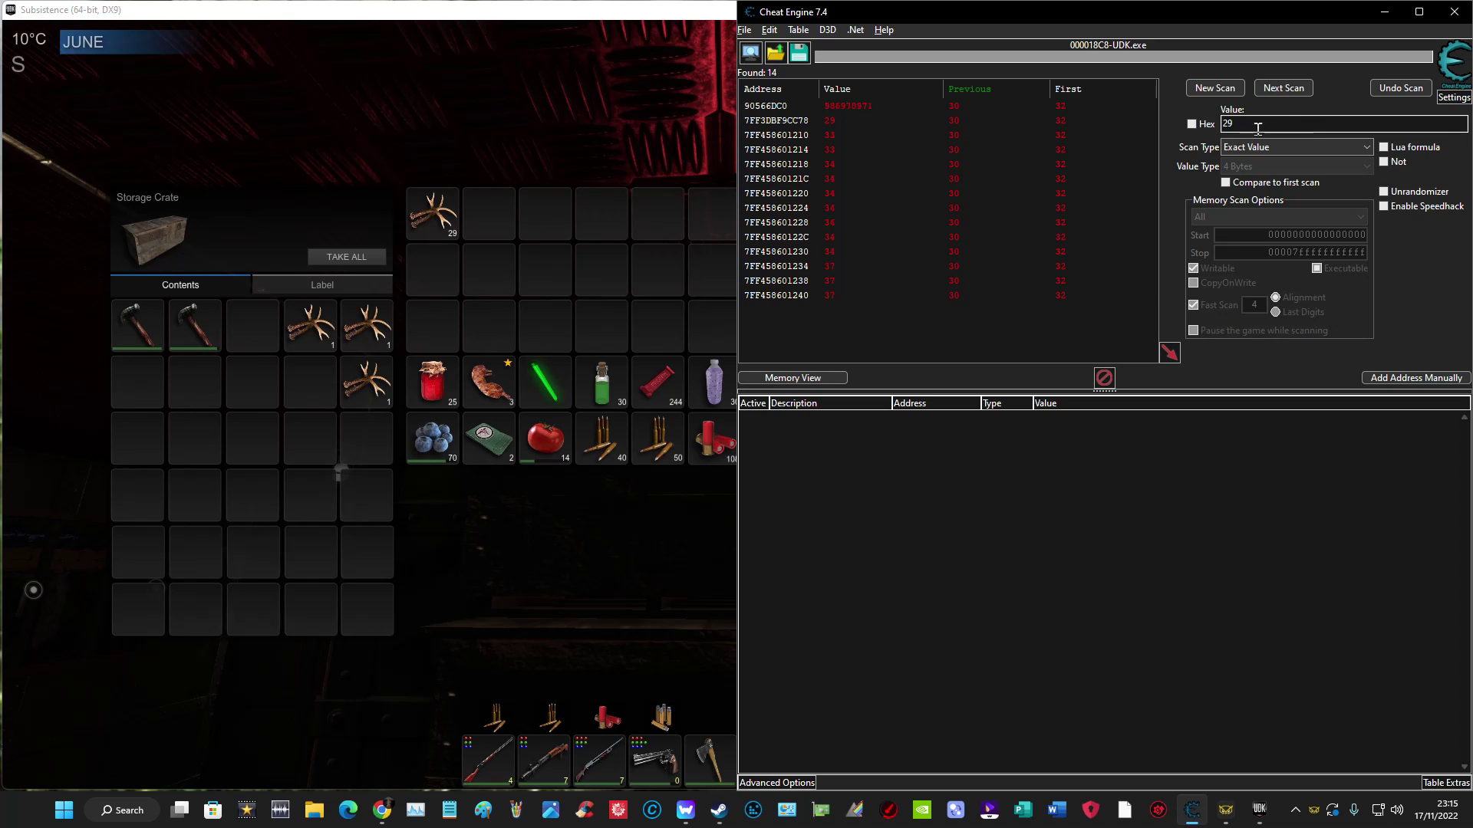
left_click(1287, 88)
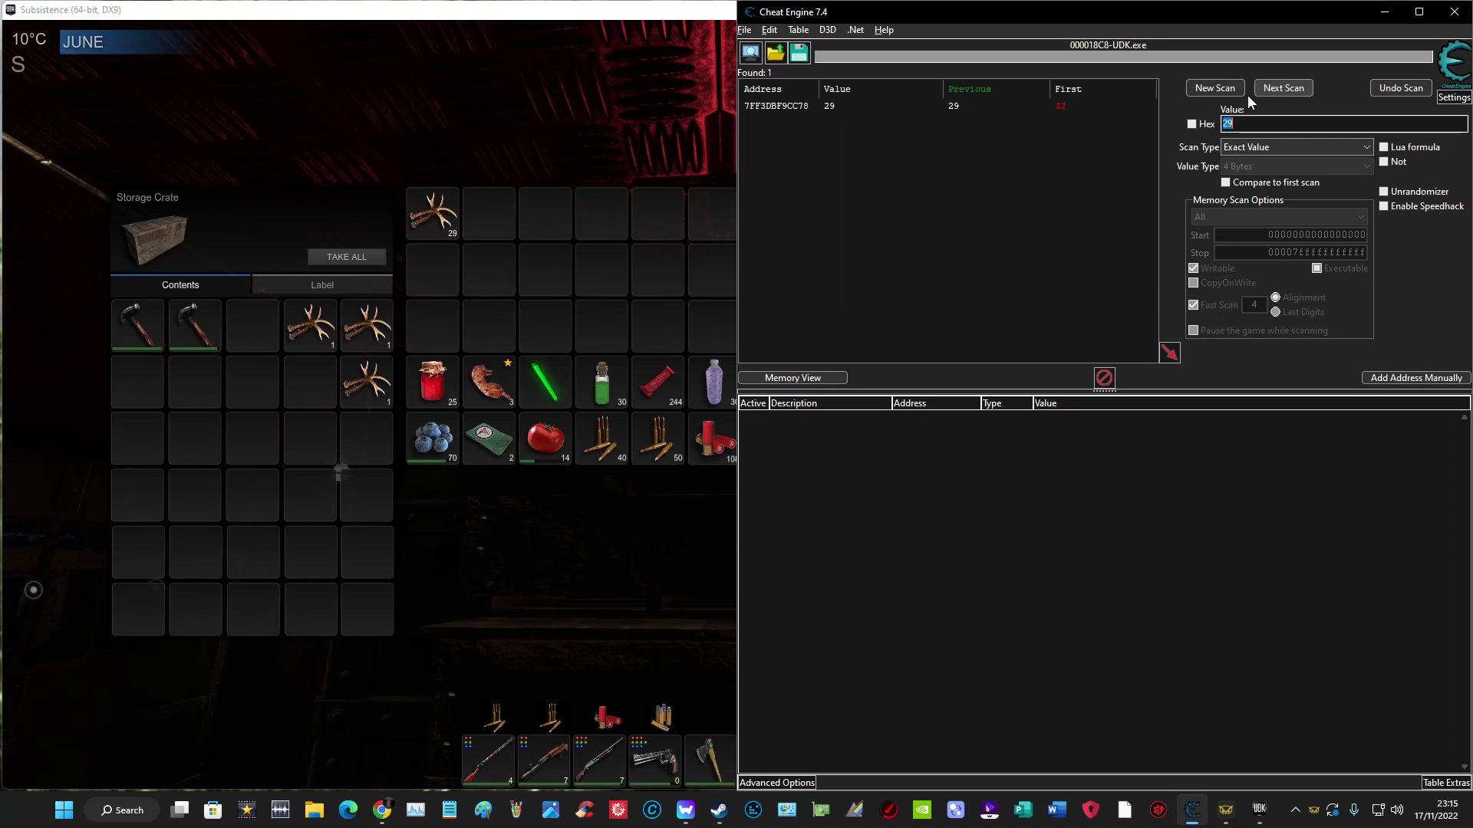
Change the found antler address from 29 to 100 and return to the game.
left_click(1085, 110)
right_click(1085, 109)
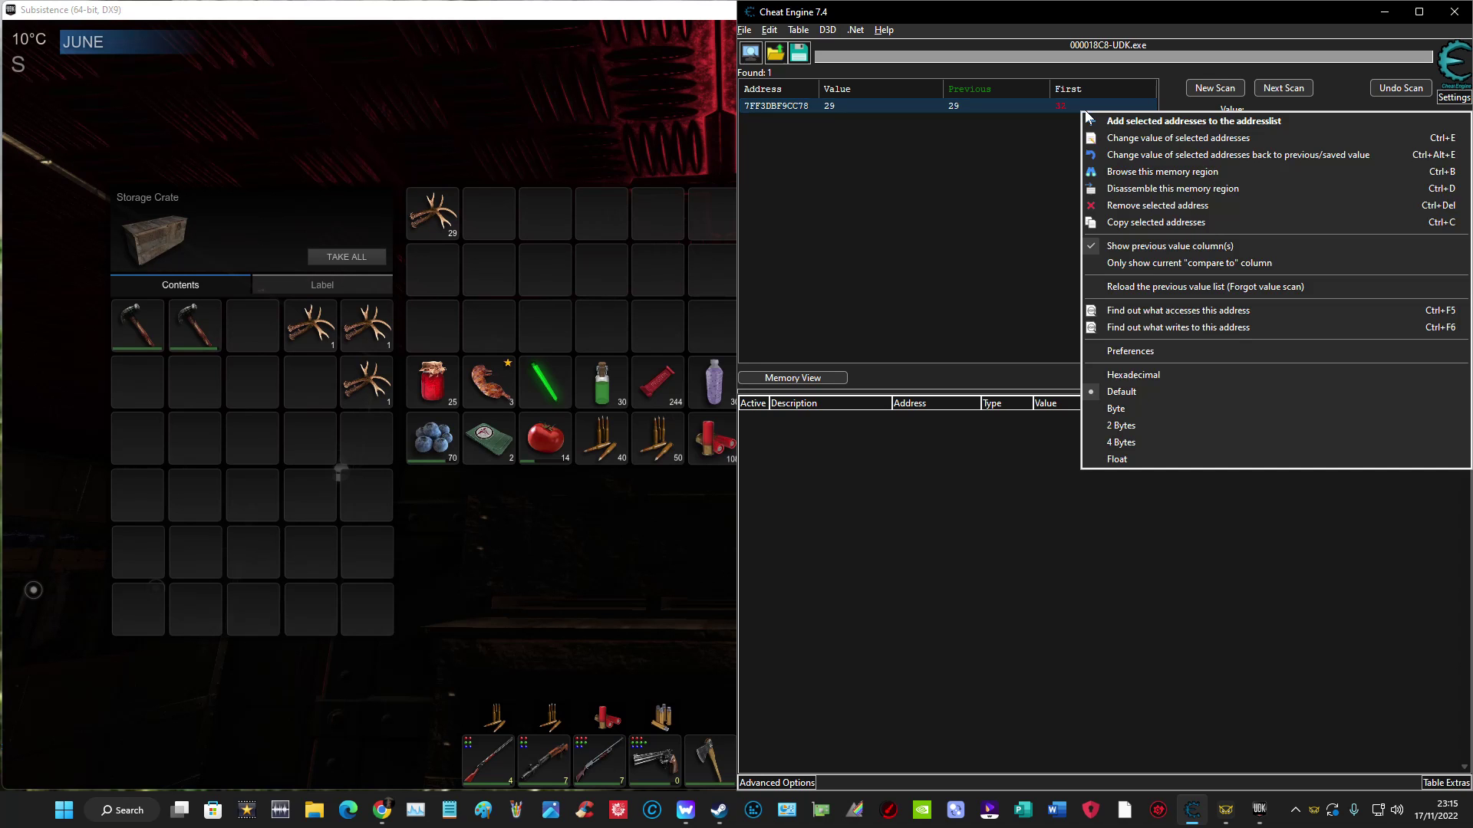
left_click(1045, 125)
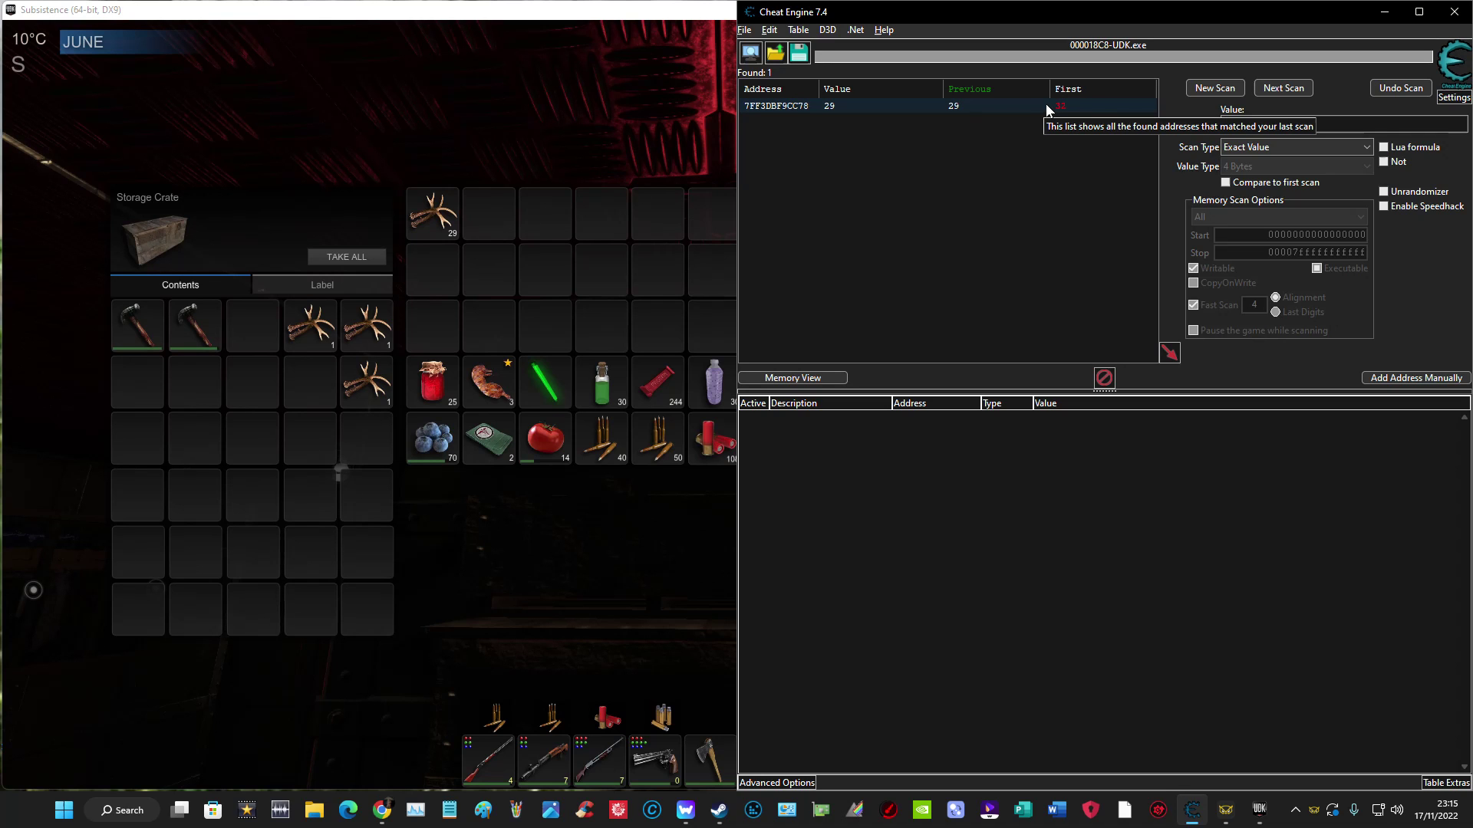
right_click(1046, 104)
left_click(1075, 127)
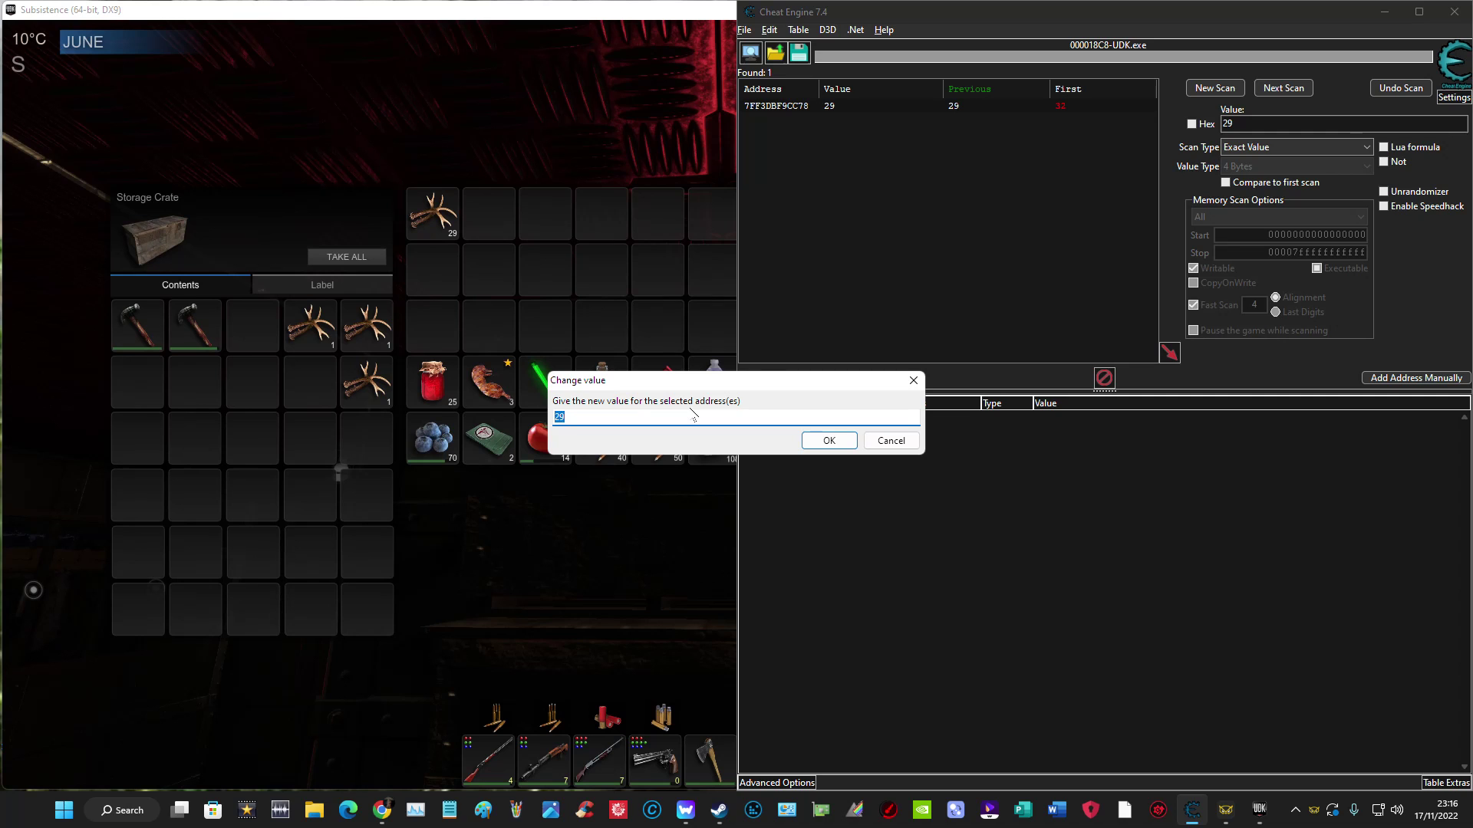
type("100")
left_click(830, 441)
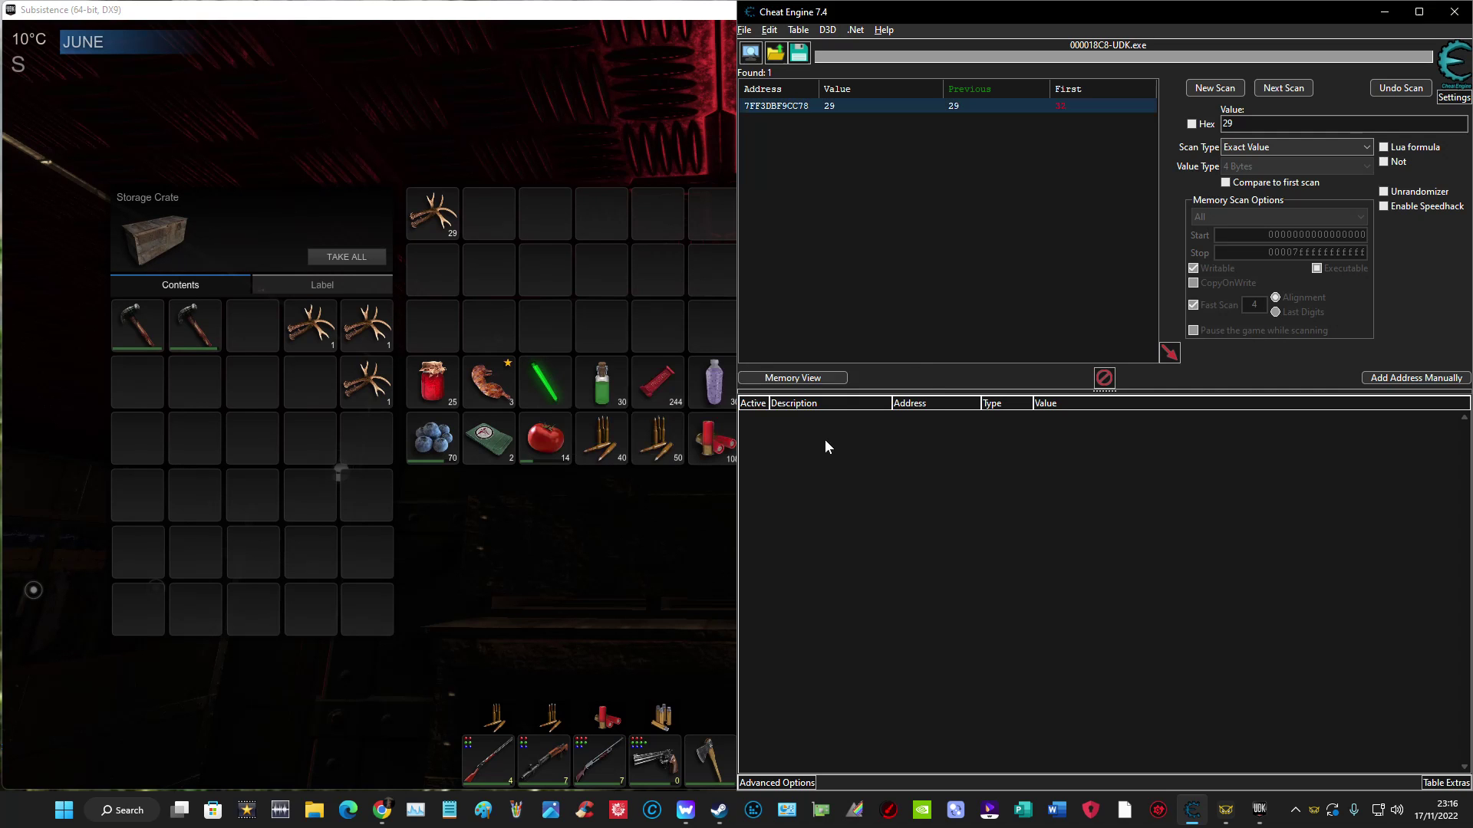
left_click(610, 280)
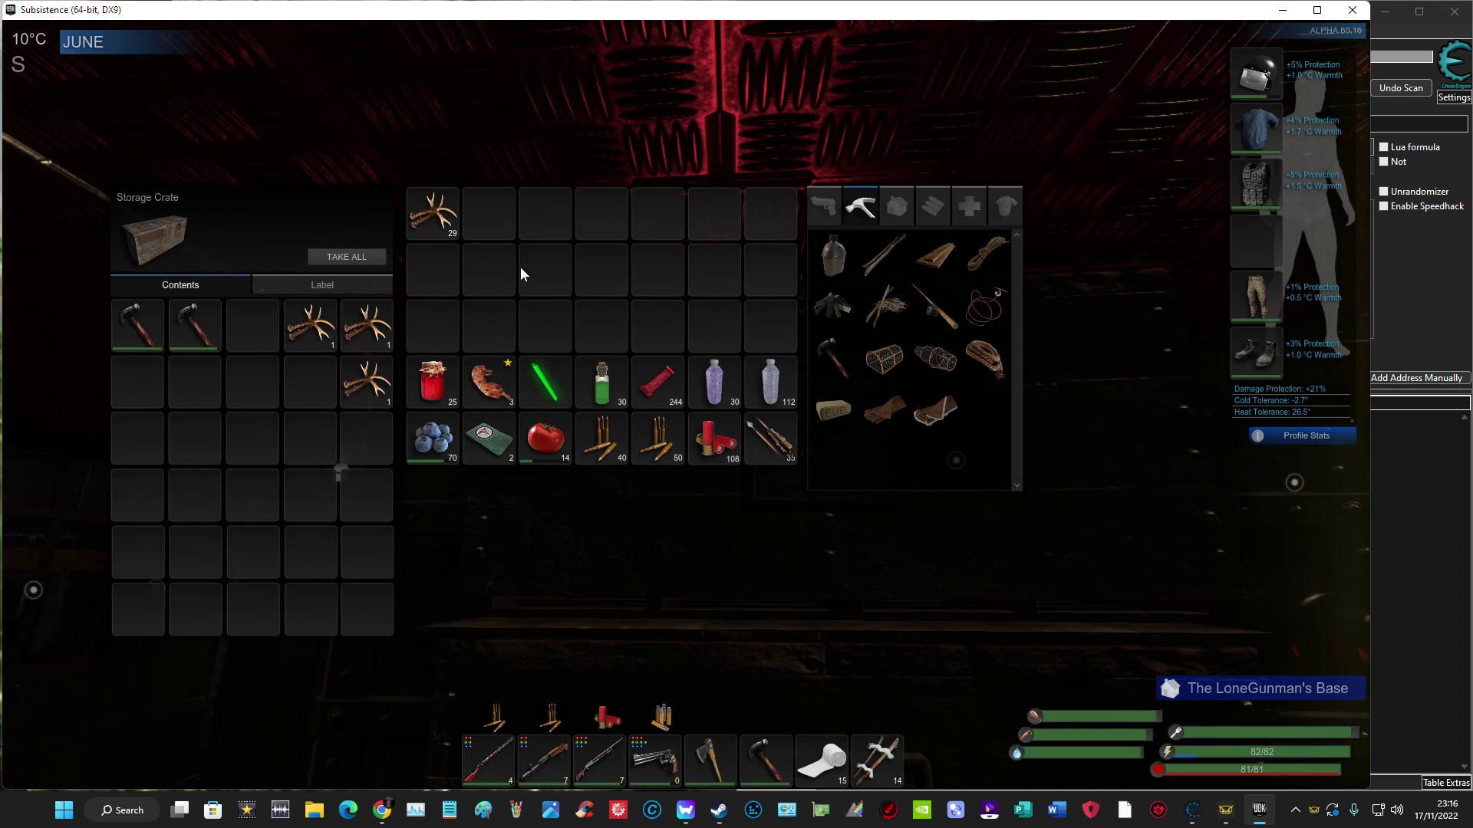
Put the 99 antlers in the crate, merge singles into 4, and move tomatoes first.
left_click(449, 219)
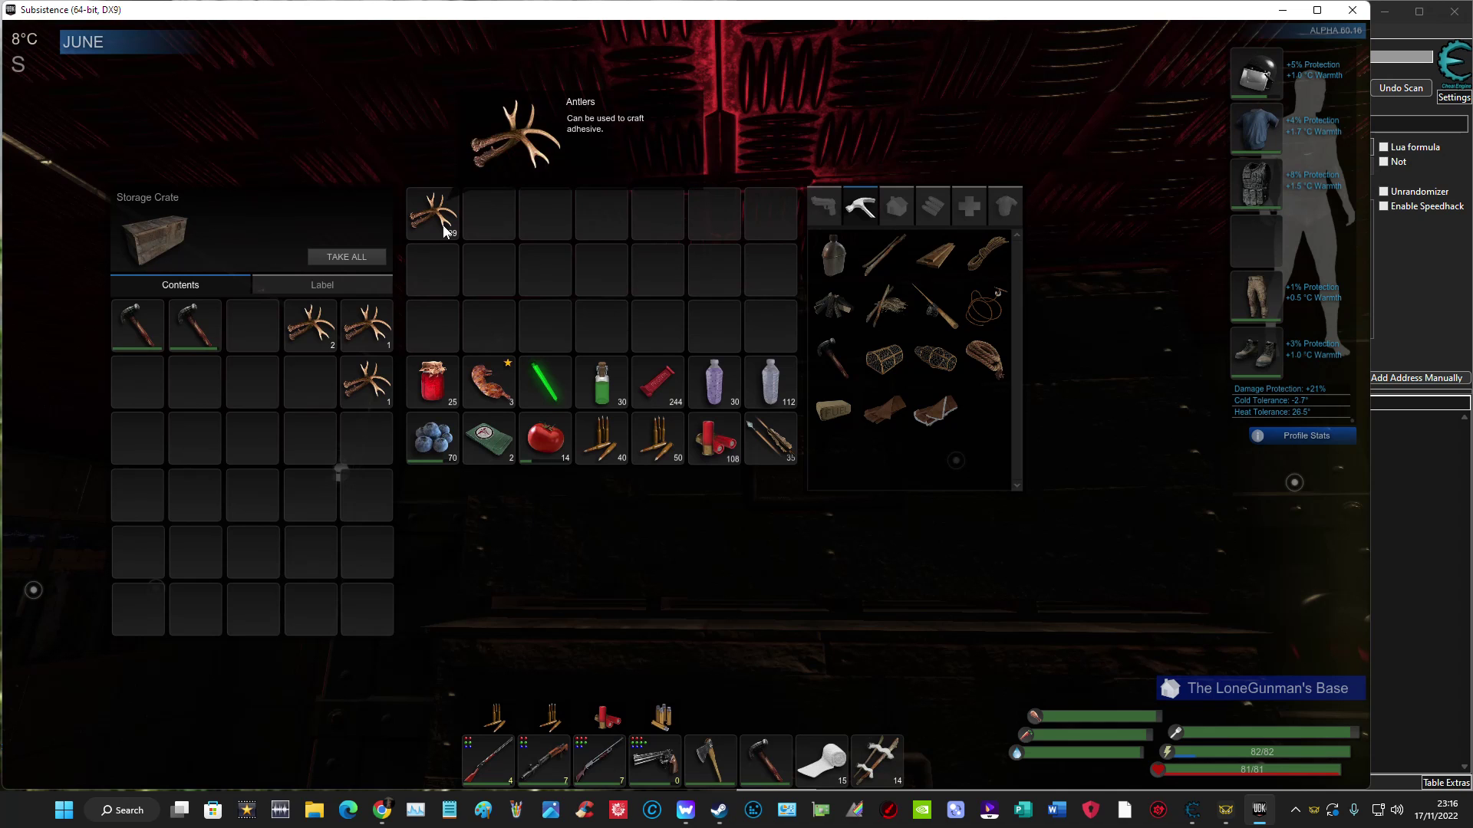
mouse_move(444, 224)
left_mouse_down()
mouse_move(300, 342)
mouse_move(261, 330)
left_mouse_up()
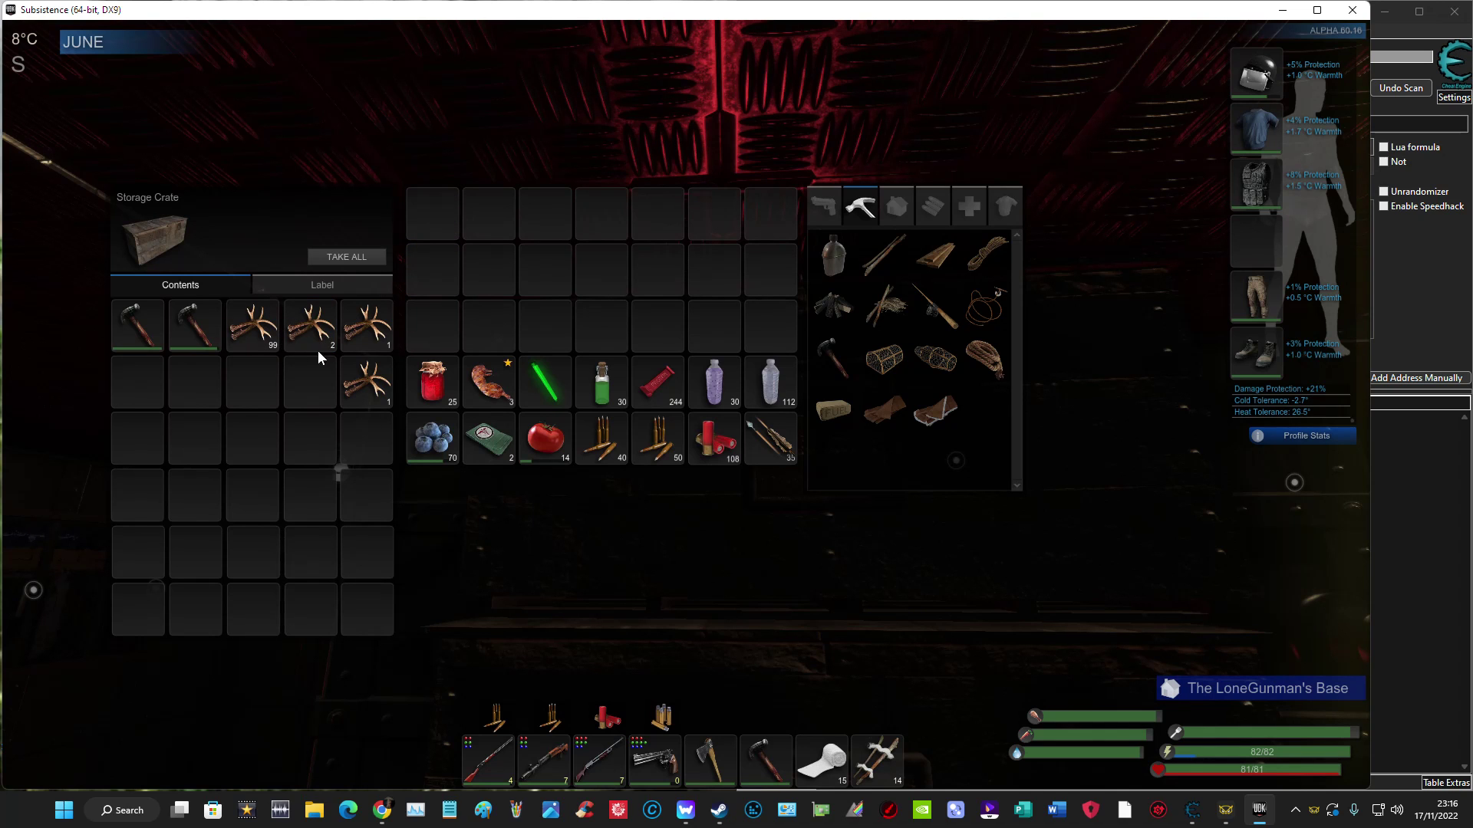
left_click_drag(366, 325, 311, 326)
left_click_drag(367, 383, 311, 326)
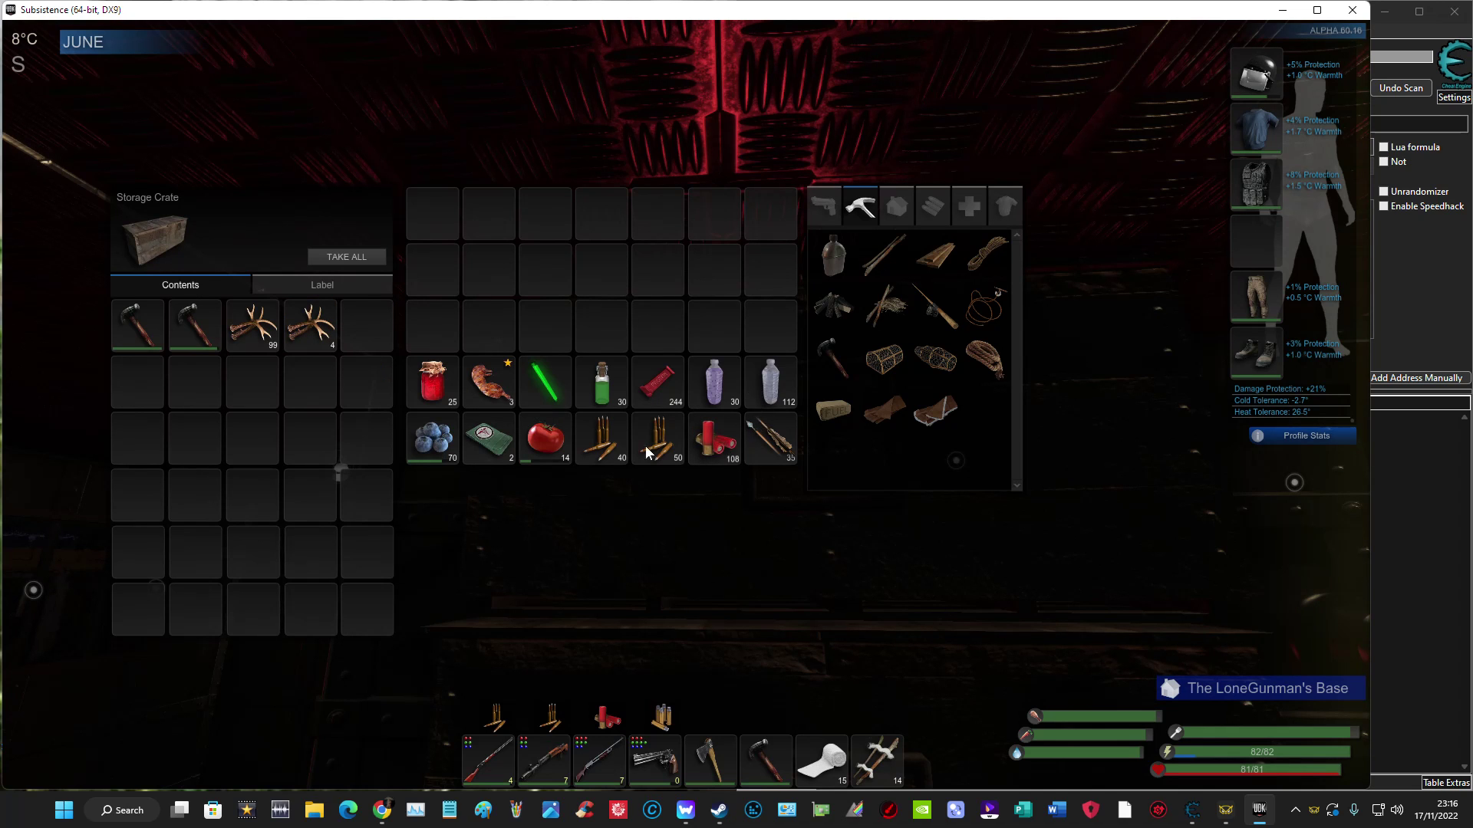
left_click_drag(556, 443, 438, 217)
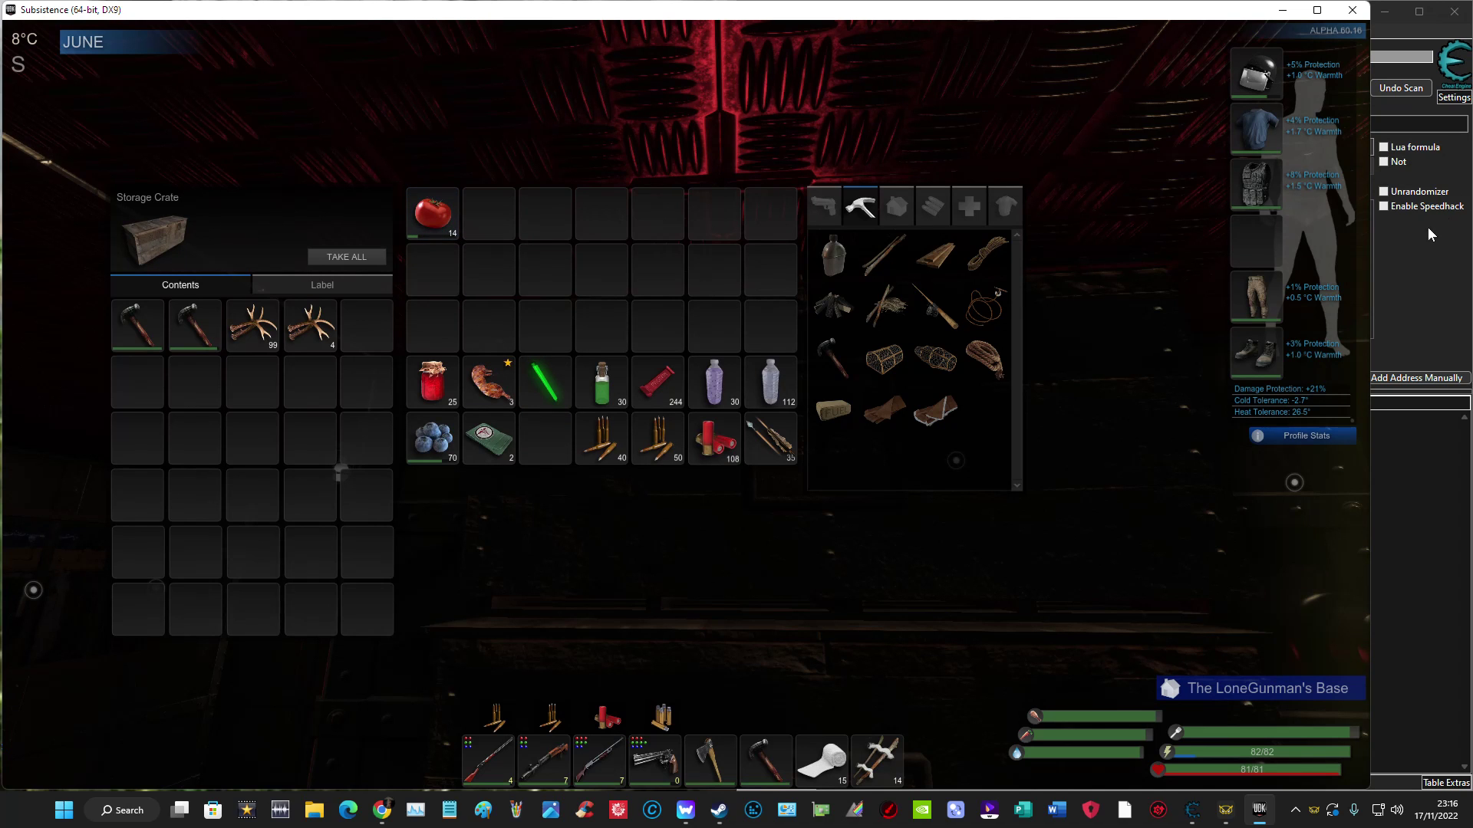
left_click(1192, 810)
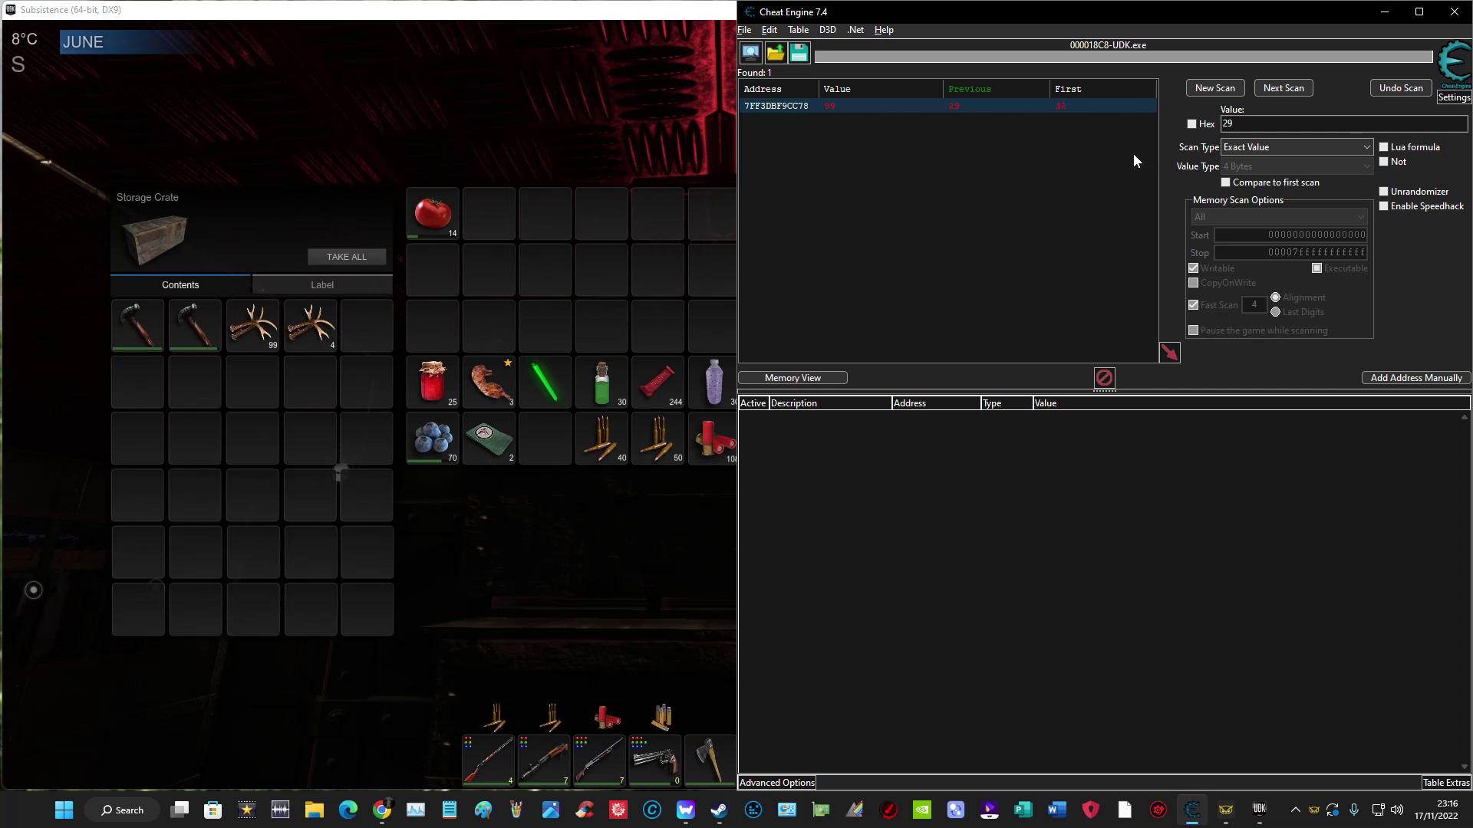
Replace the search value 29 with 14 and run a new first scan.
left_click(1233, 124)
double_click(1235, 124)
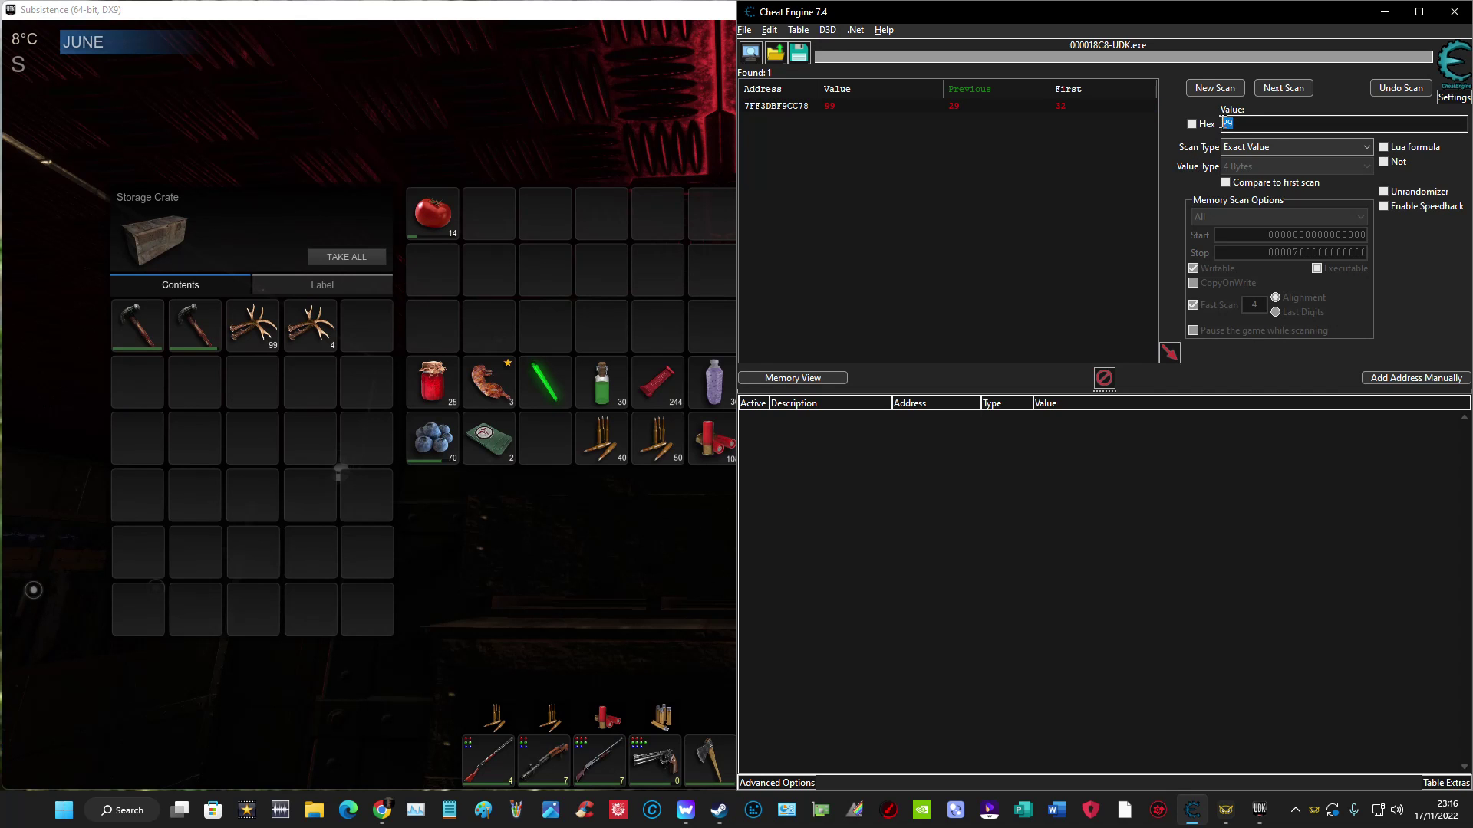
type("14")
left_click(1215, 89)
left_click(1234, 88)
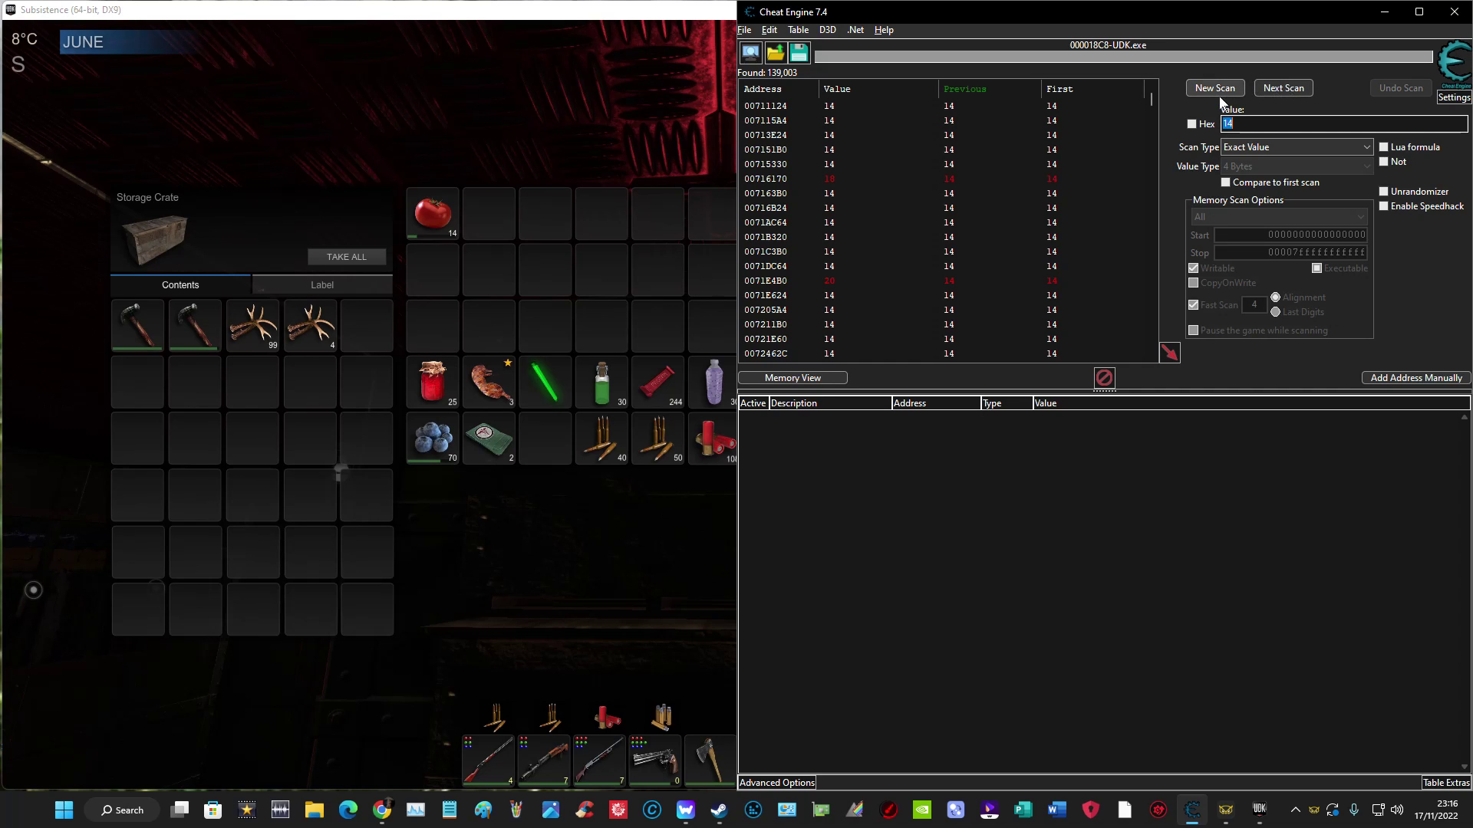
Split off two single tomatoes and drop both into the crate, leaving 12.
left_click(456, 225)
right_click(453, 236)
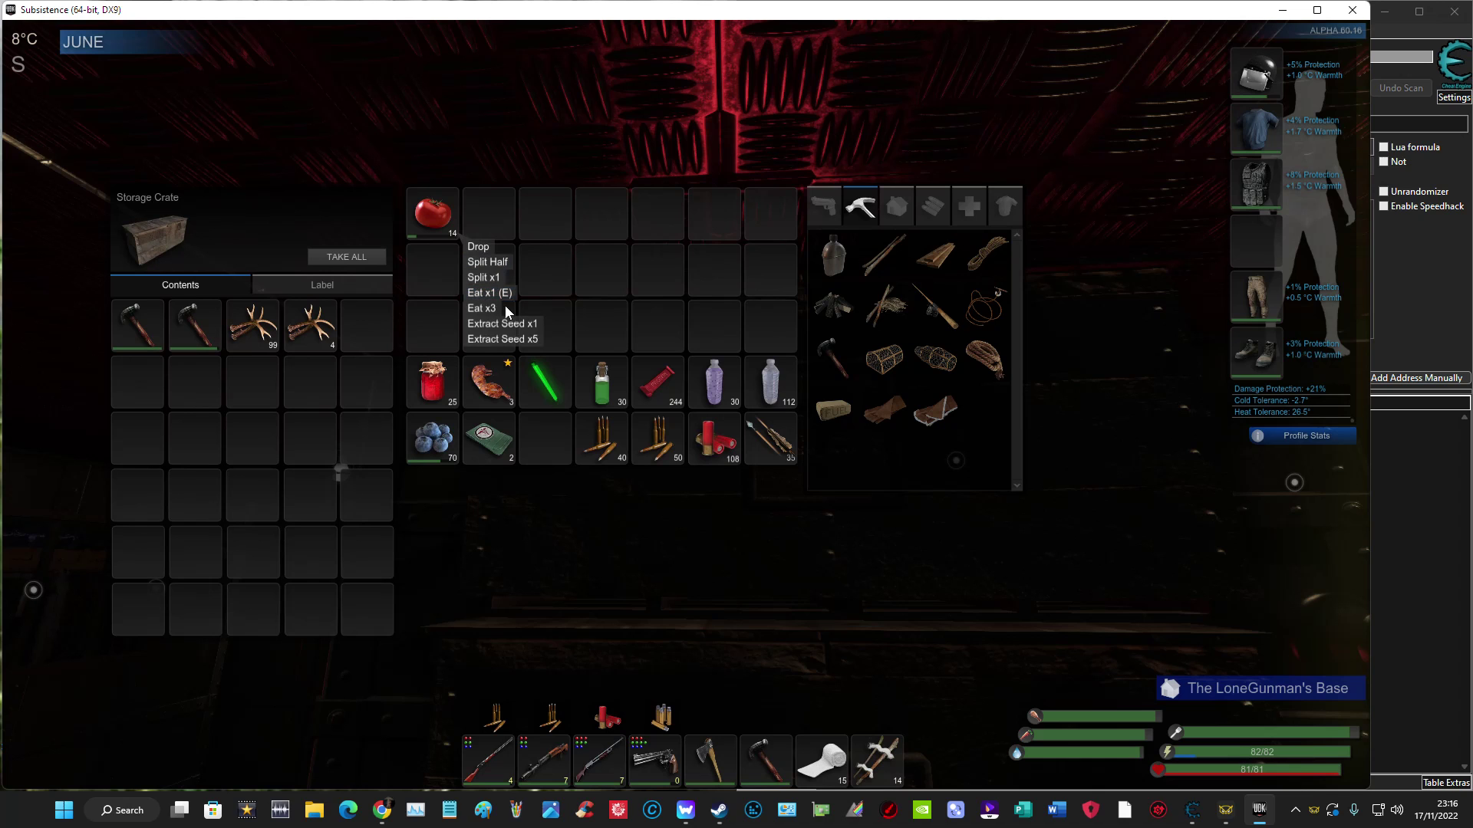
left_click(482, 278)
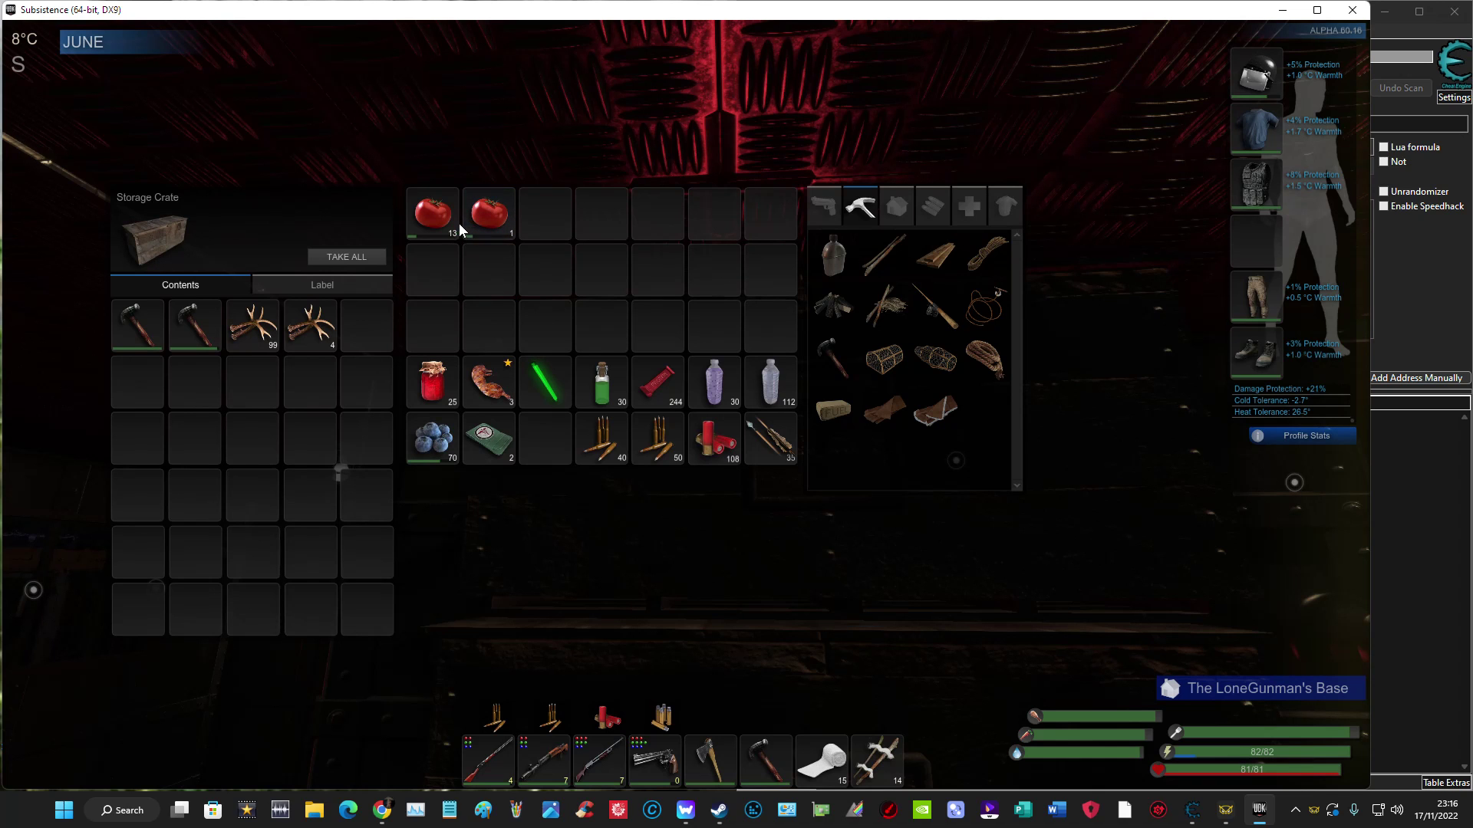
right_click(457, 228)
left_click(503, 269)
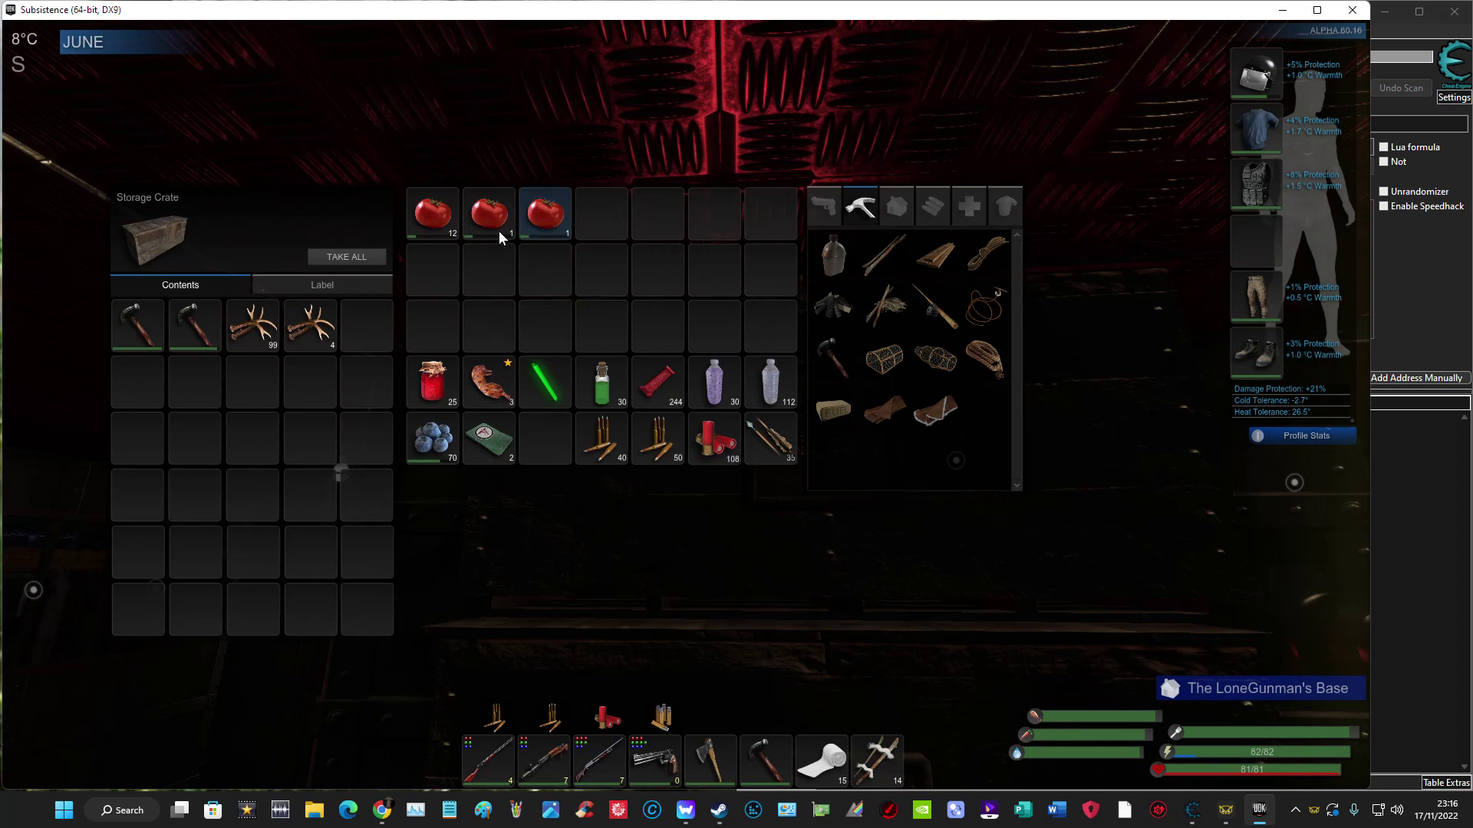
left_click_drag(448, 371, 380, 384)
left_click_drag(545, 214, 367, 333)
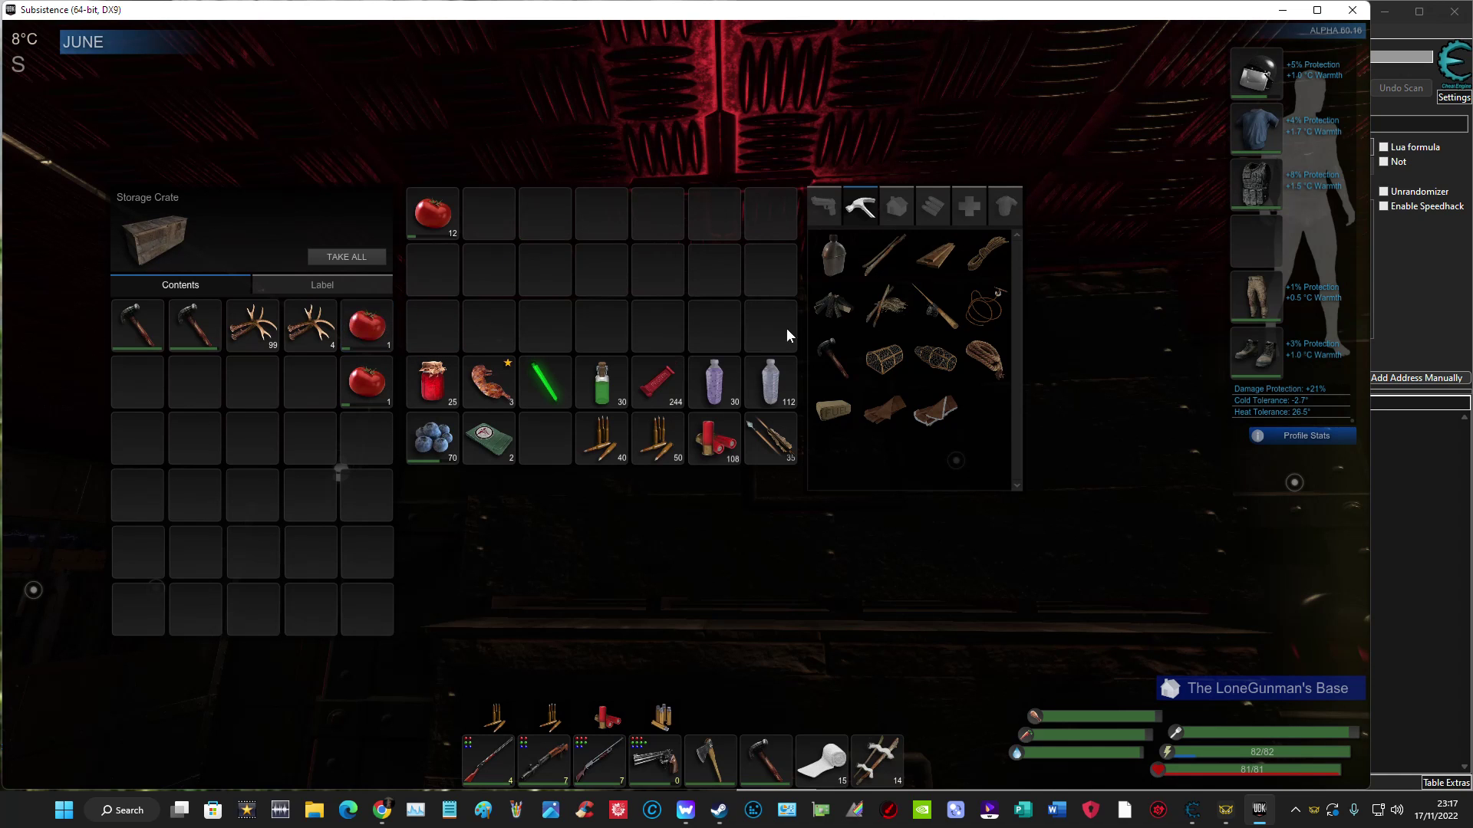
left_click(1437, 255)
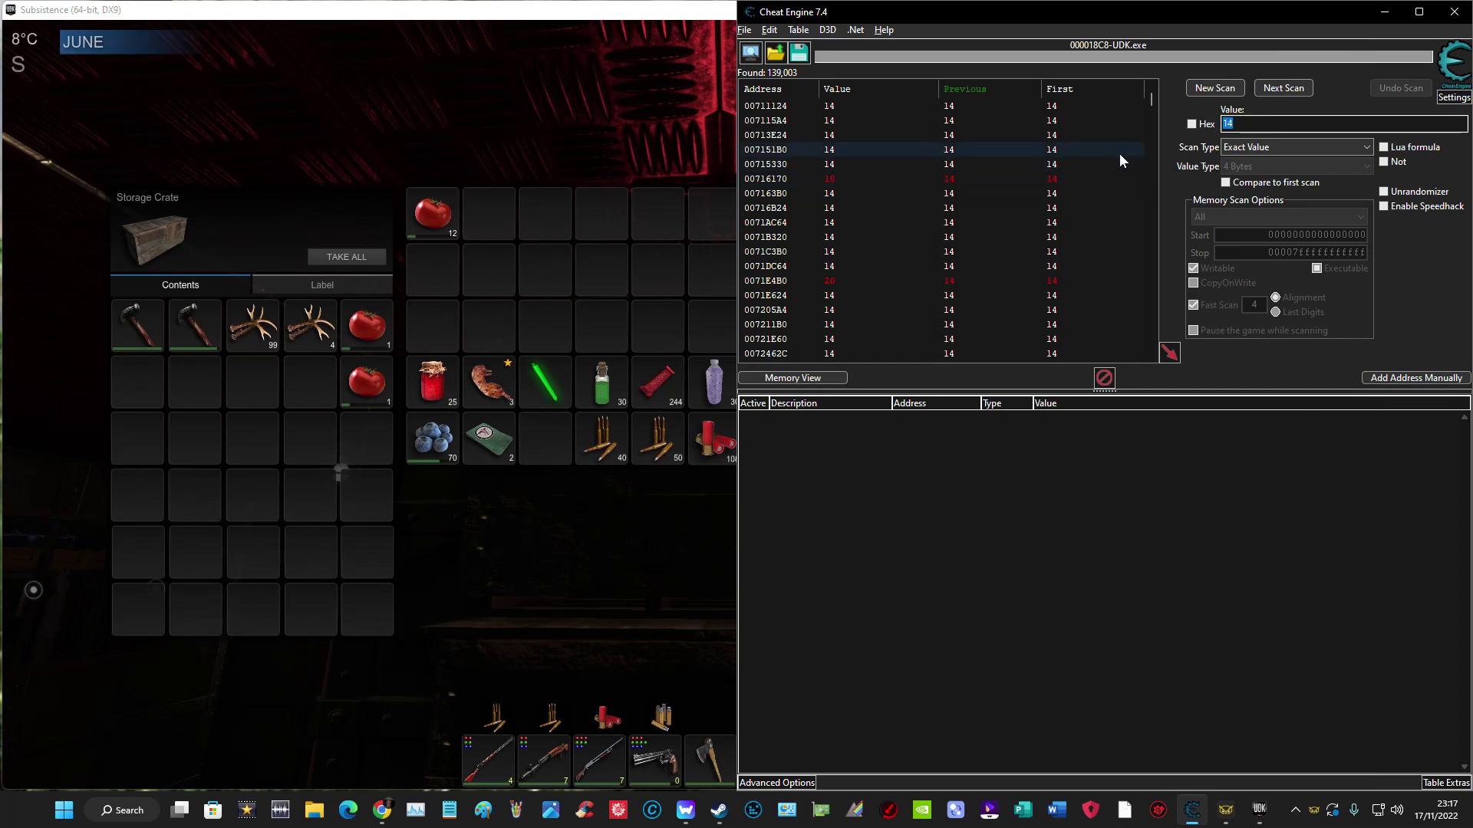
Rescan for addresses now holding 12 tomatoes.
left_click(1234, 124)
key("BackSpace")
type("2")
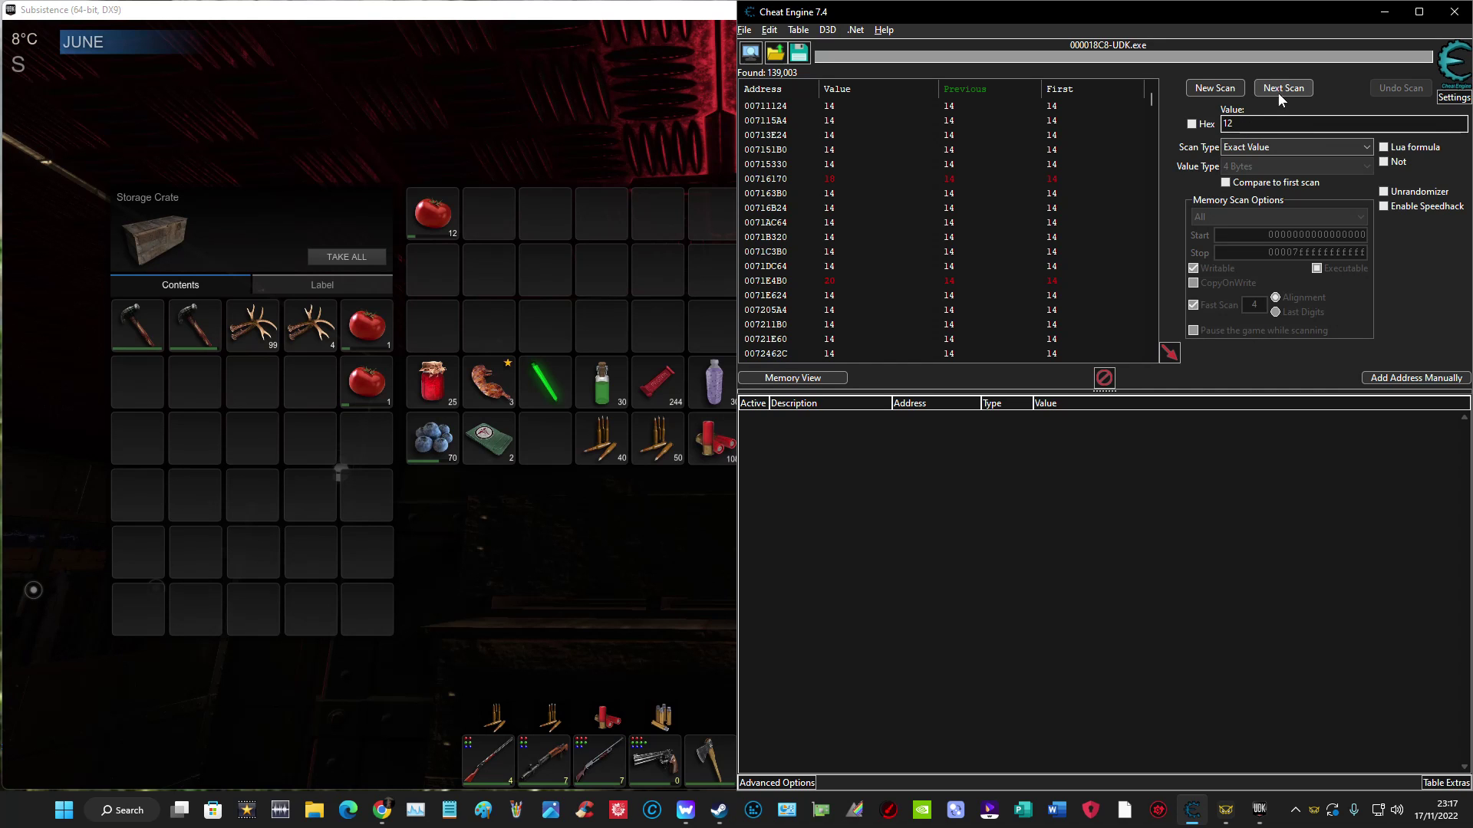
left_click(1283, 87)
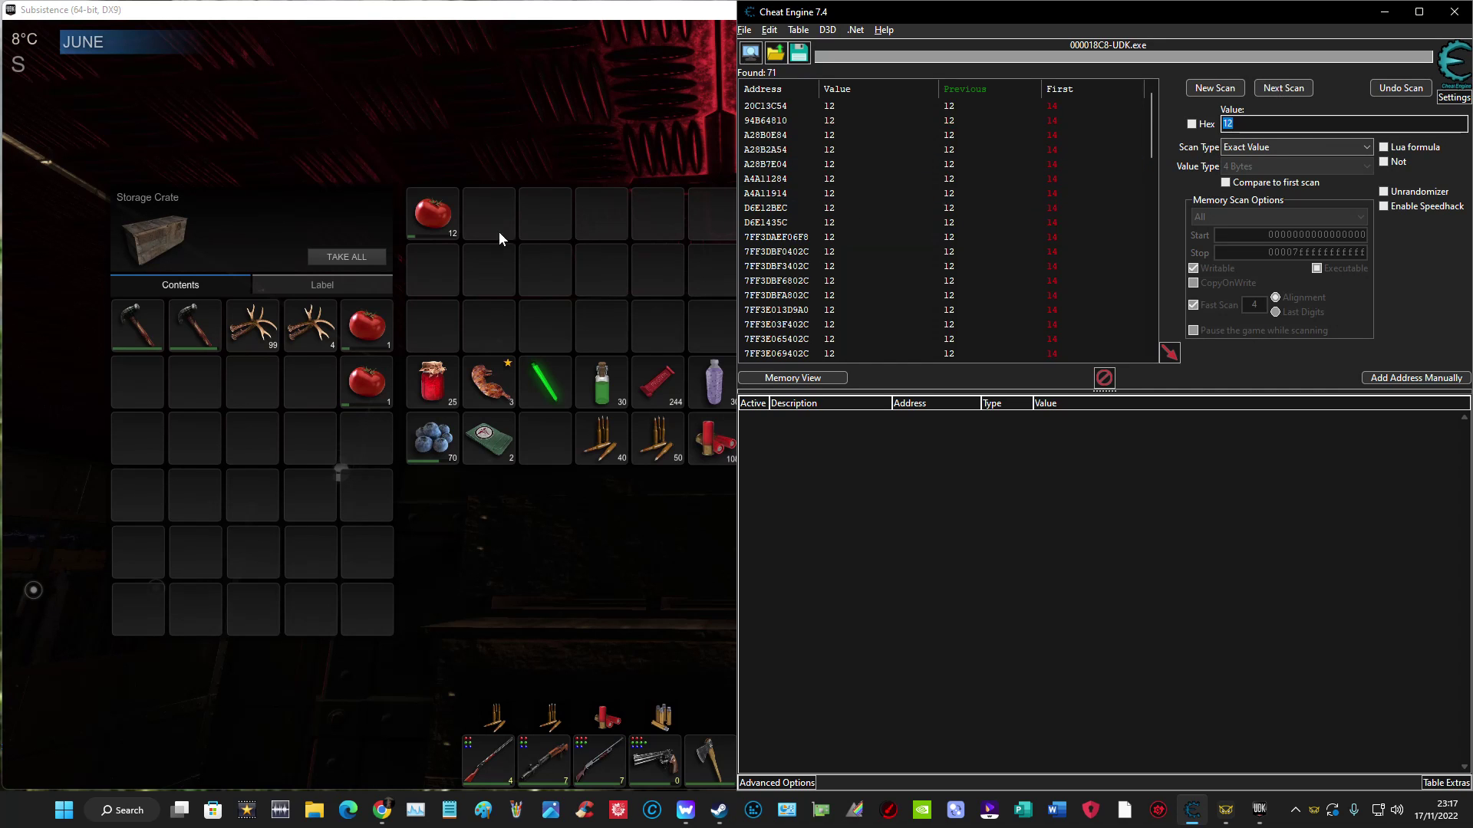
Move one more tomato into the crate and rescan for 11, leaving one address.
left_click(454, 217)
right_click(451, 218)
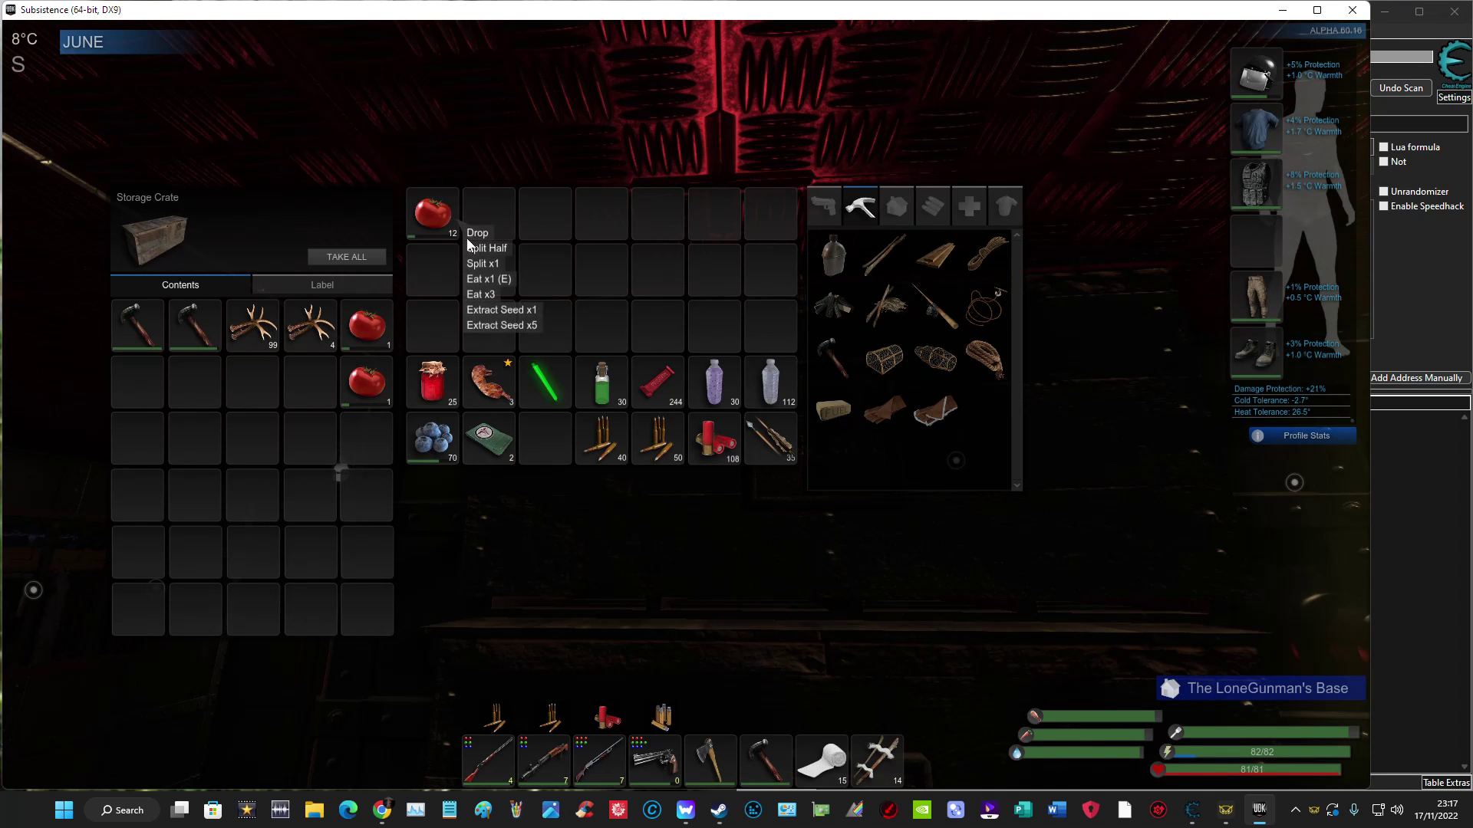
left_click(488, 264)
left_click_drag(488, 218, 361, 442)
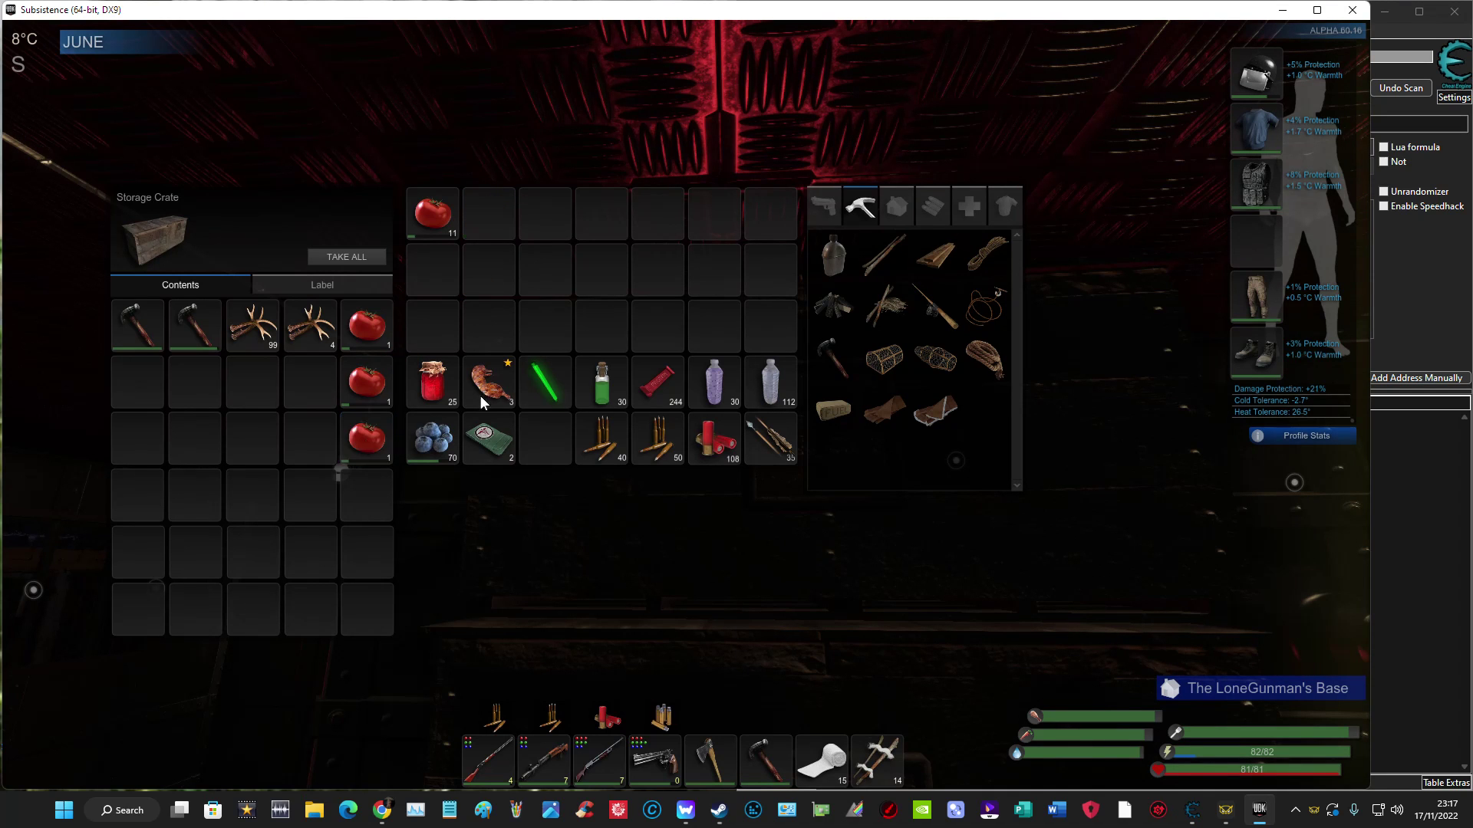
left_click(1433, 231)
left_click(1288, 123)
key("BackSpace")
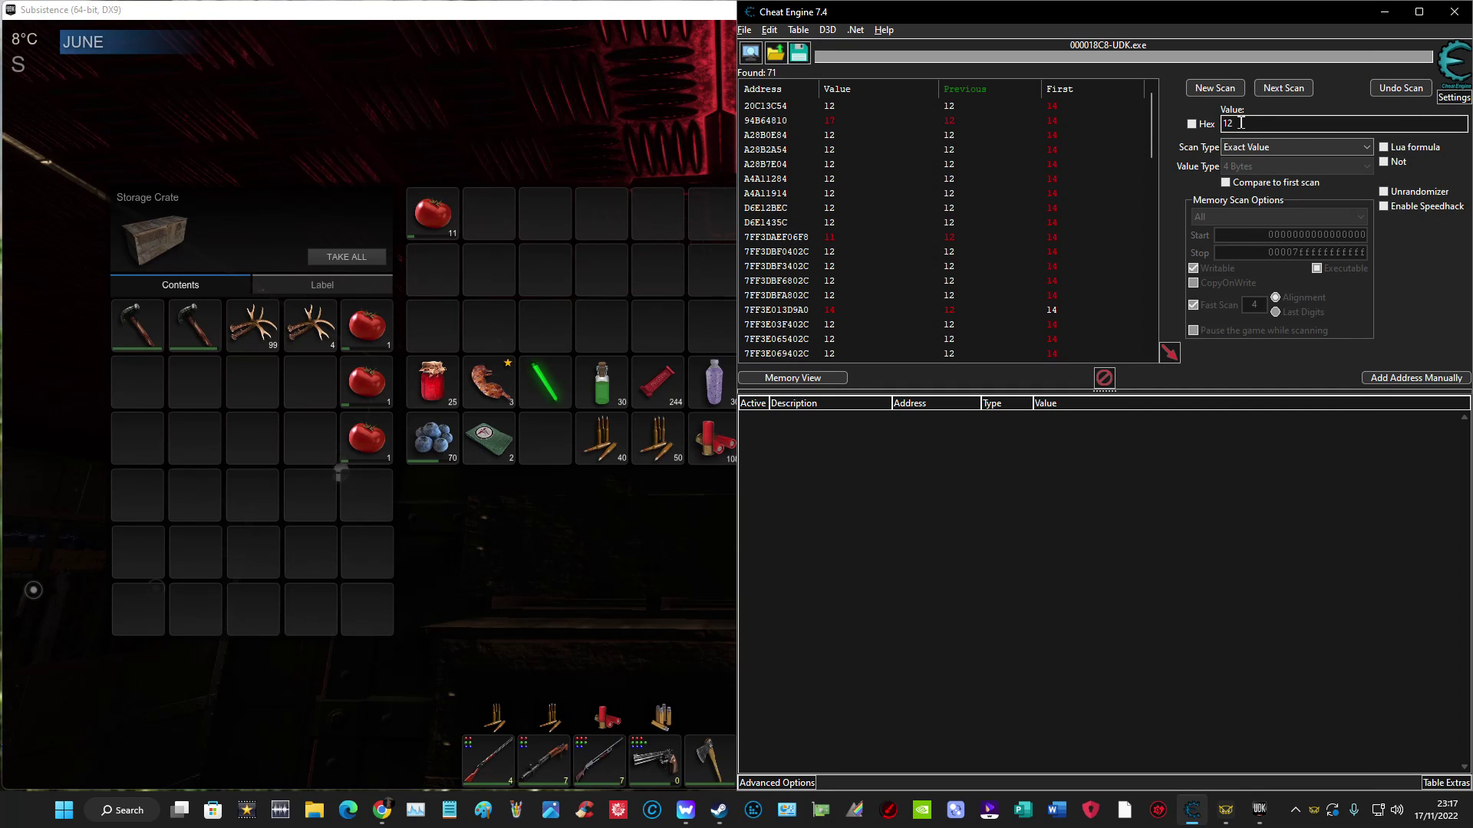
type("1")
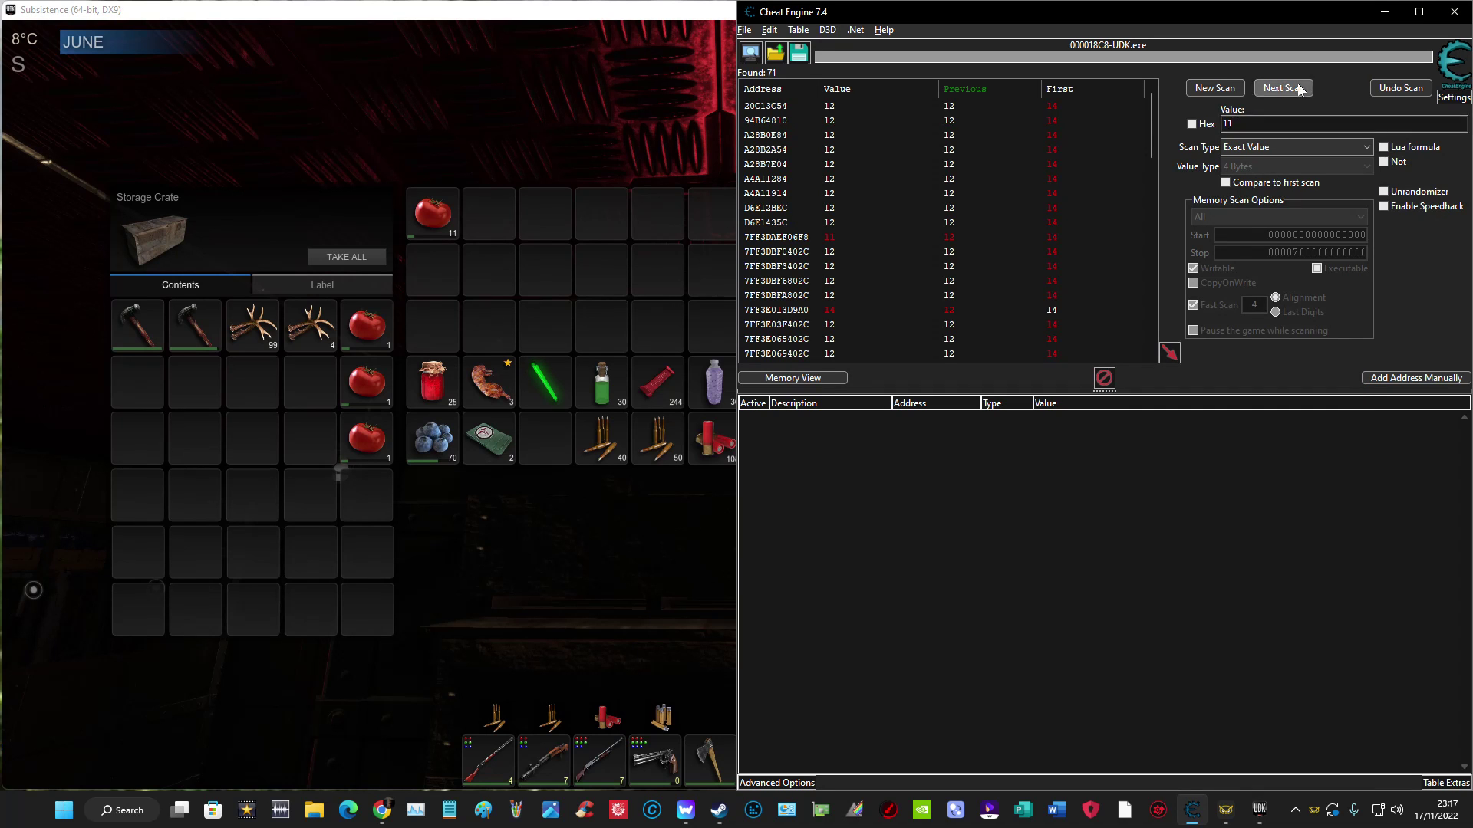
left_click(1298, 90)
Set the single tomato-count address to 100 with Change value.
left_click(1093, 107)
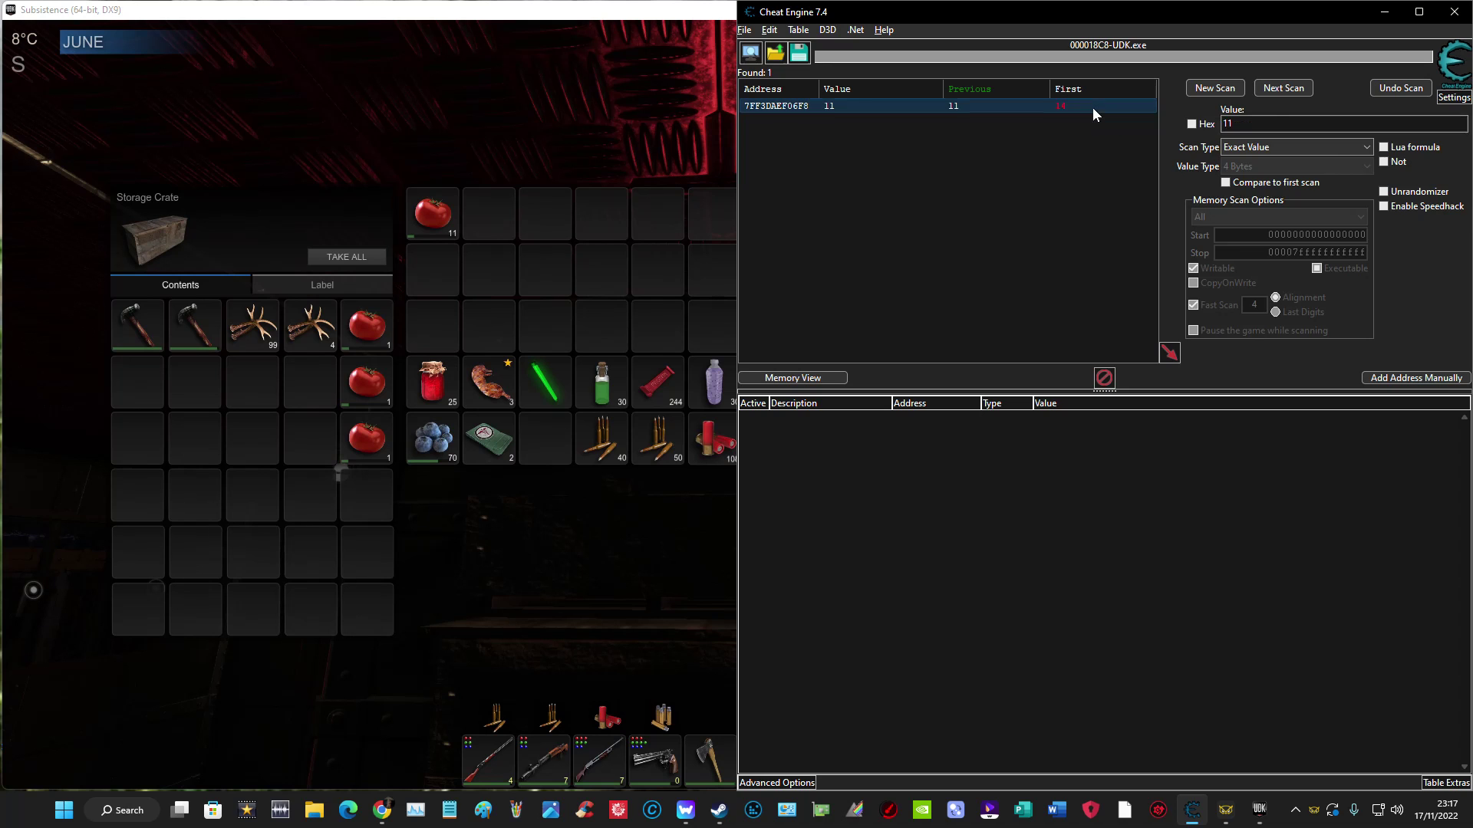
right_click(1093, 107)
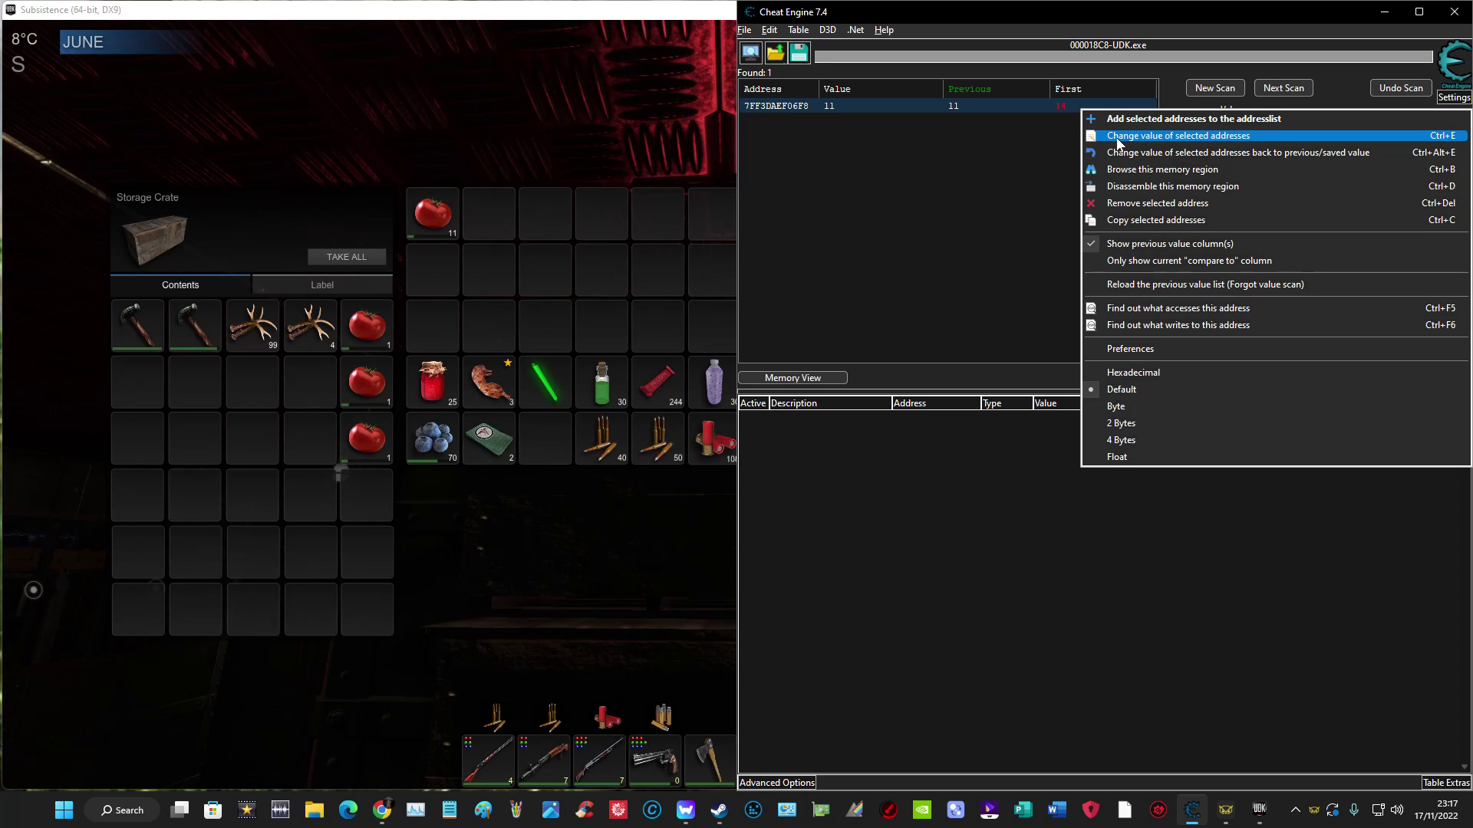
left_click(1163, 136)
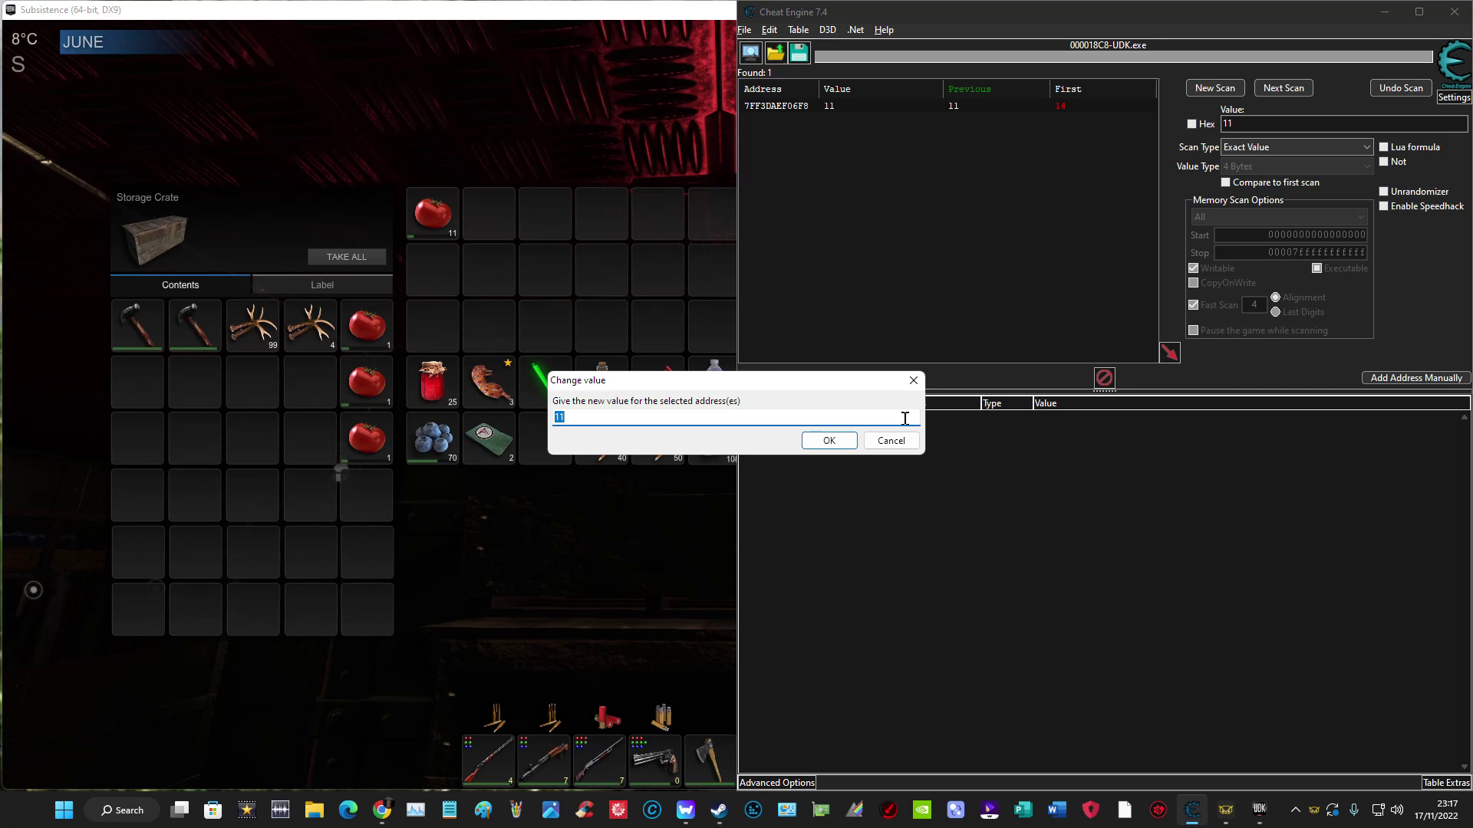
type("10--0")
key("BackSpace")
key("BackSpace")
type("0")
left_click(830, 440)
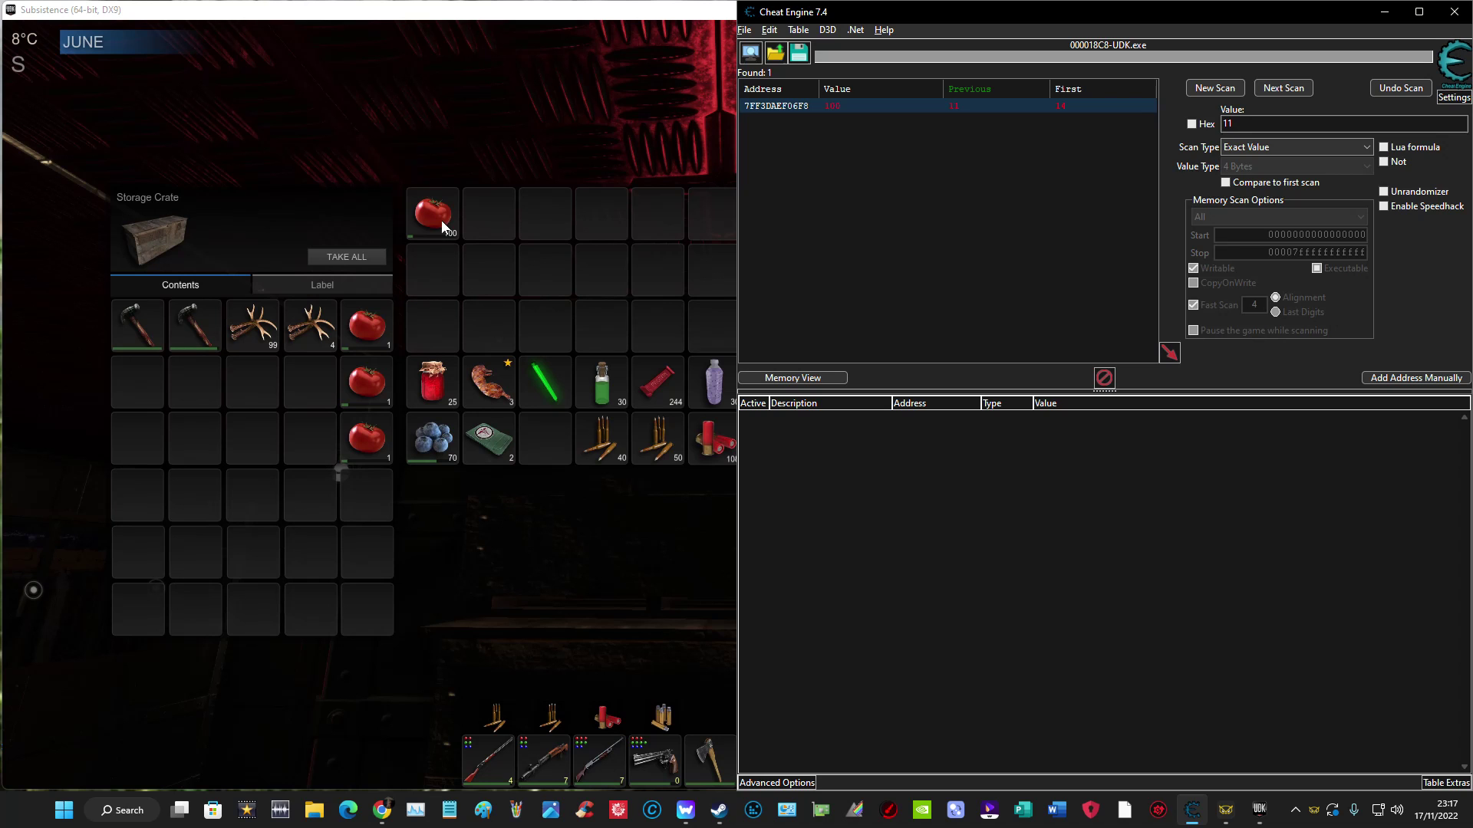
Merge the single crate tomatoes into a stack of 3 and move it to the inventory.
left_click(603, 274)
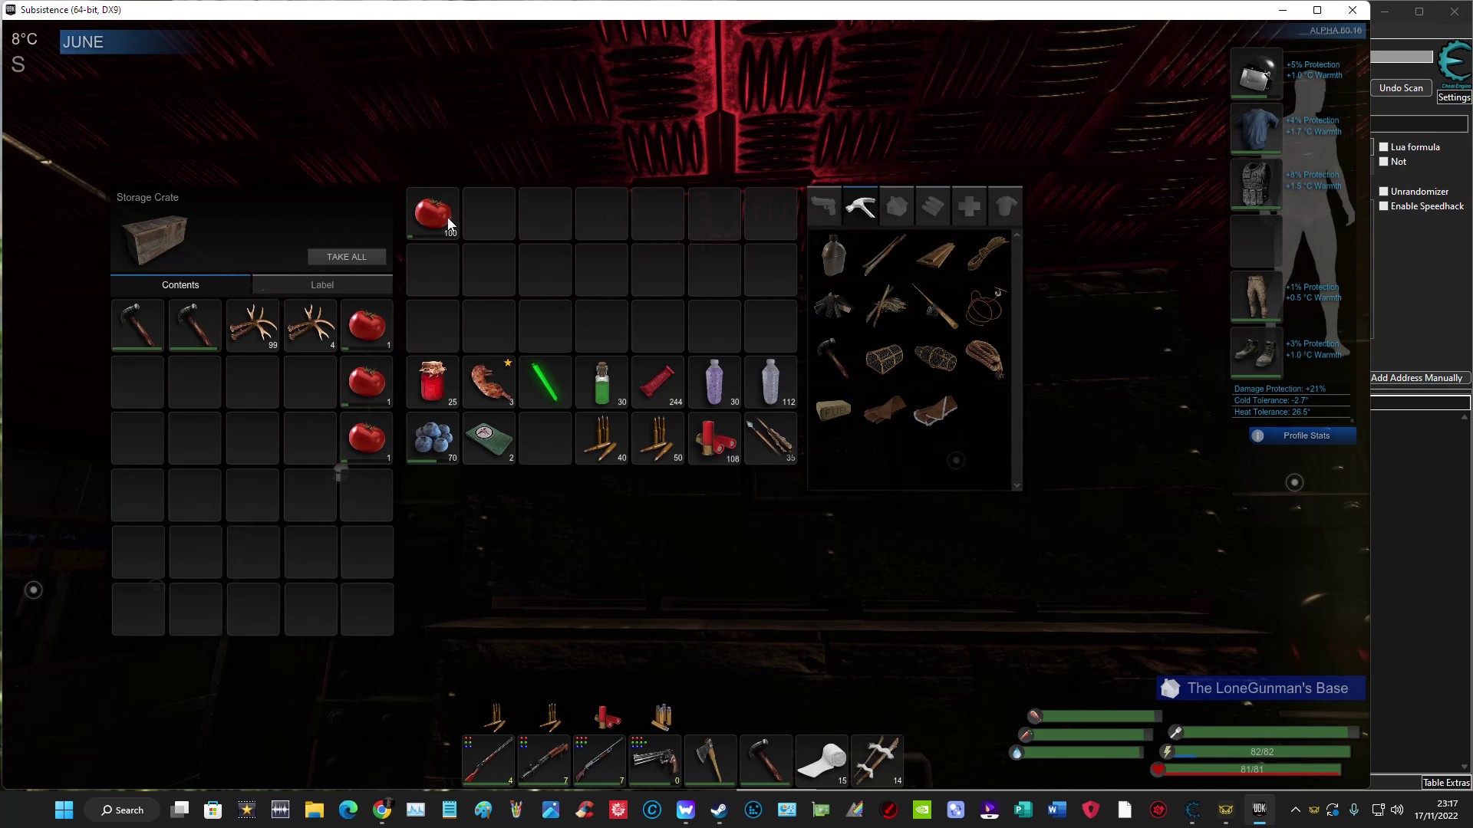
left_click_drag(433, 217, 343, 392)
left_click_drag(366, 442, 366, 328)
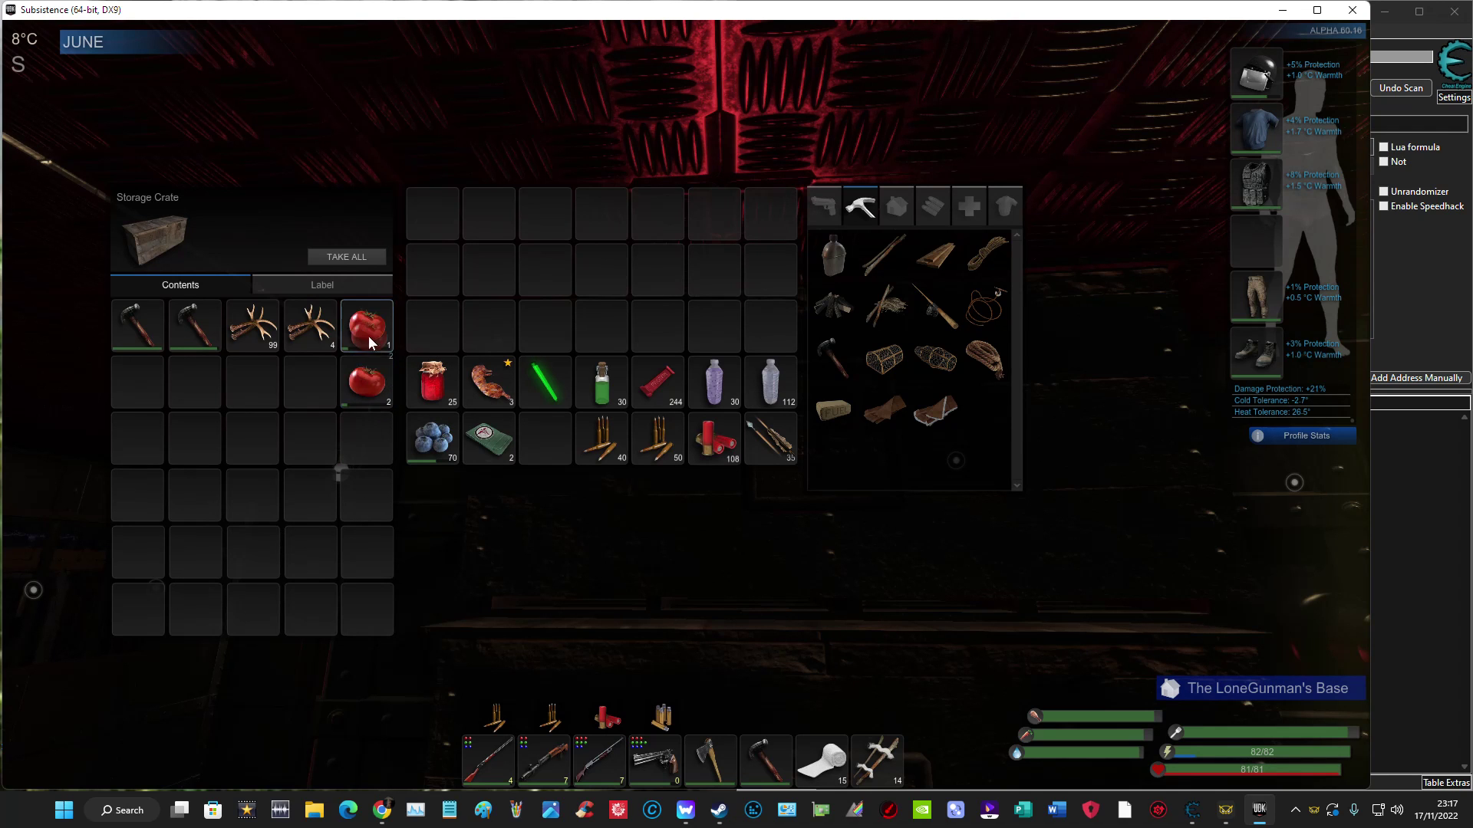
left_click_drag(366, 383, 366, 328)
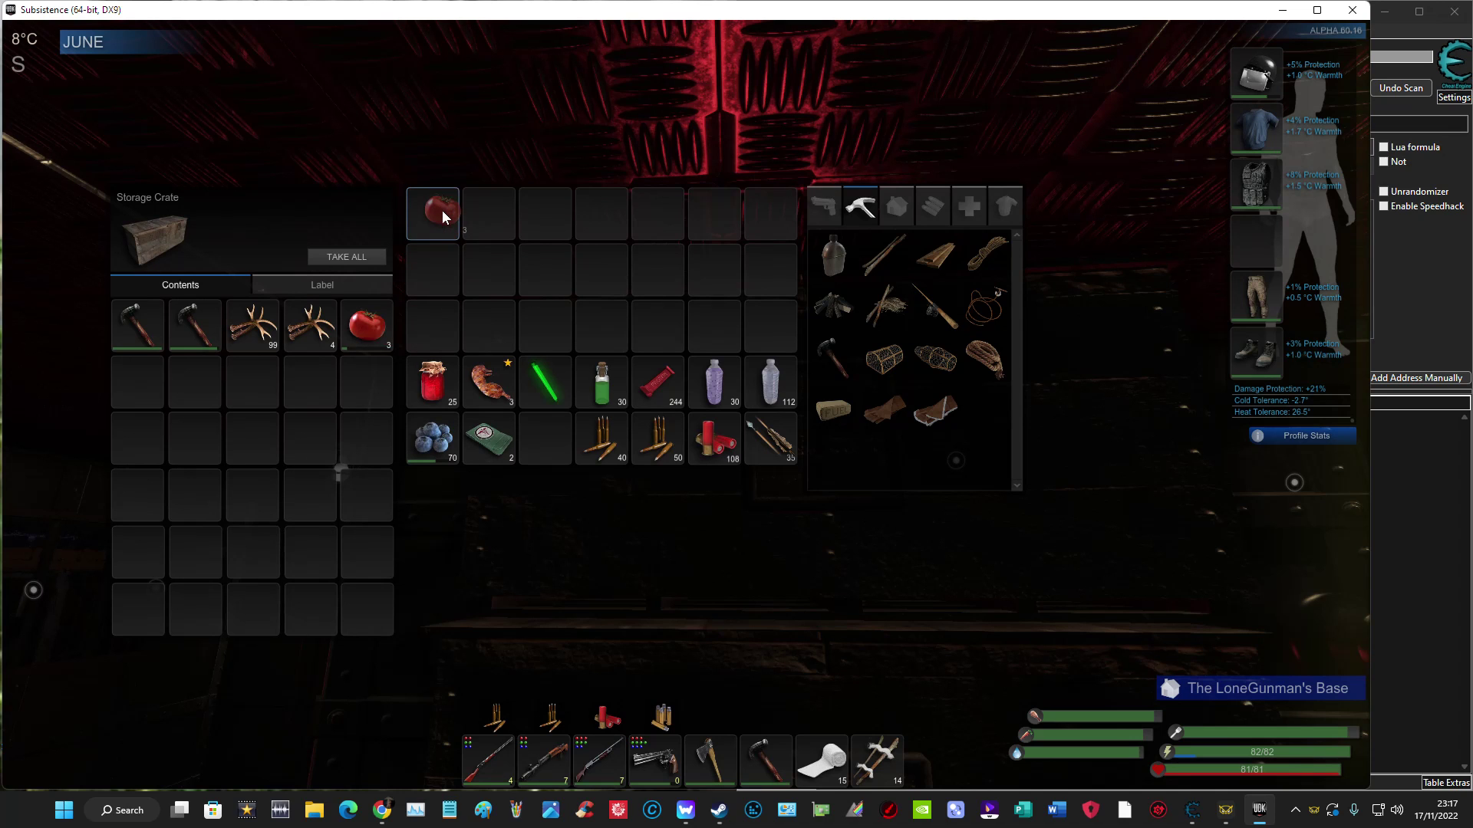
left_click_drag(373, 332, 443, 211)
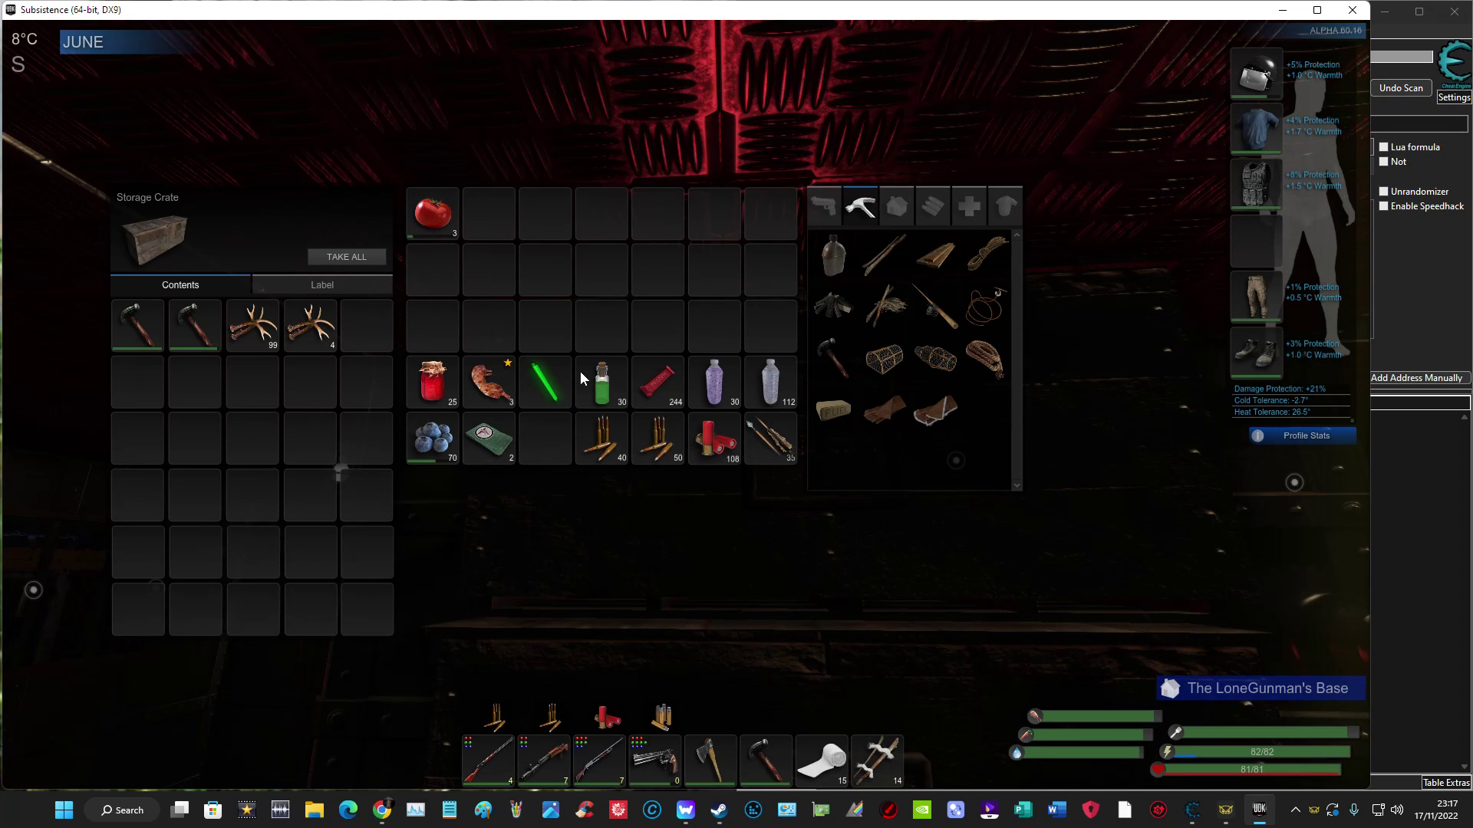
Take tomatoes from the other crates, including the 115 stack, then reopen the first crate.
key("Tab")
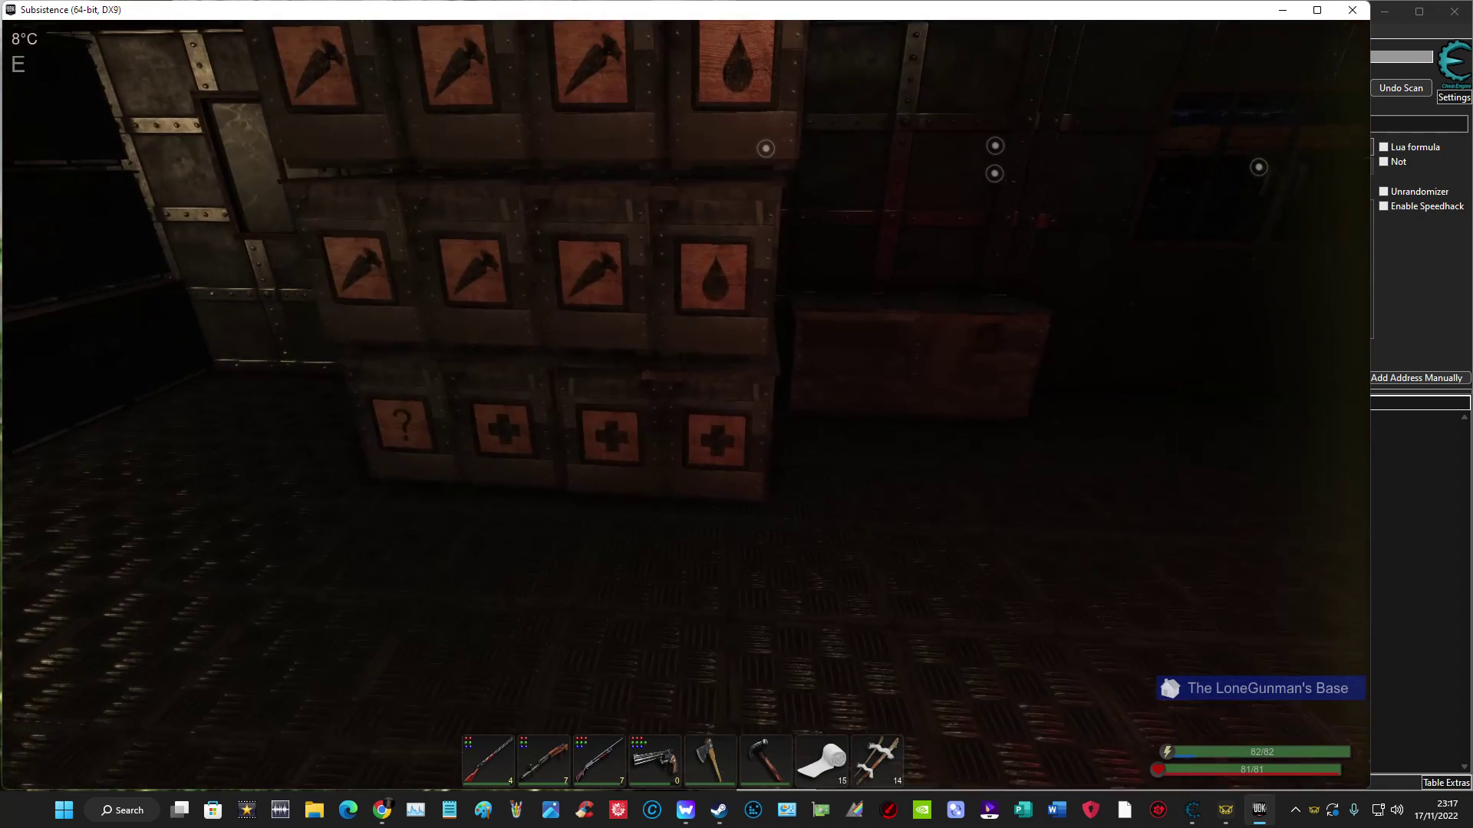
key("e")
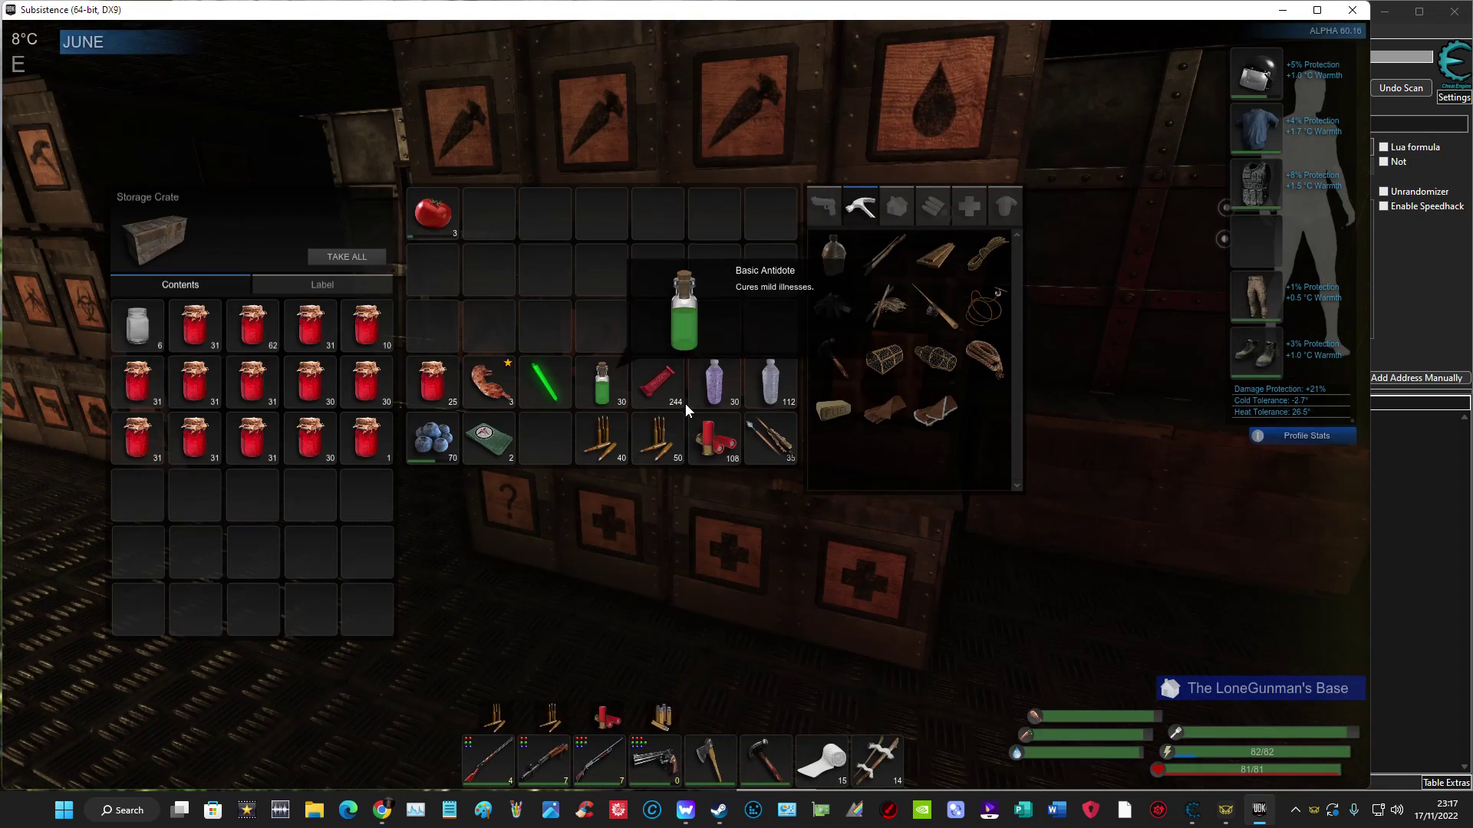
key("Tab")
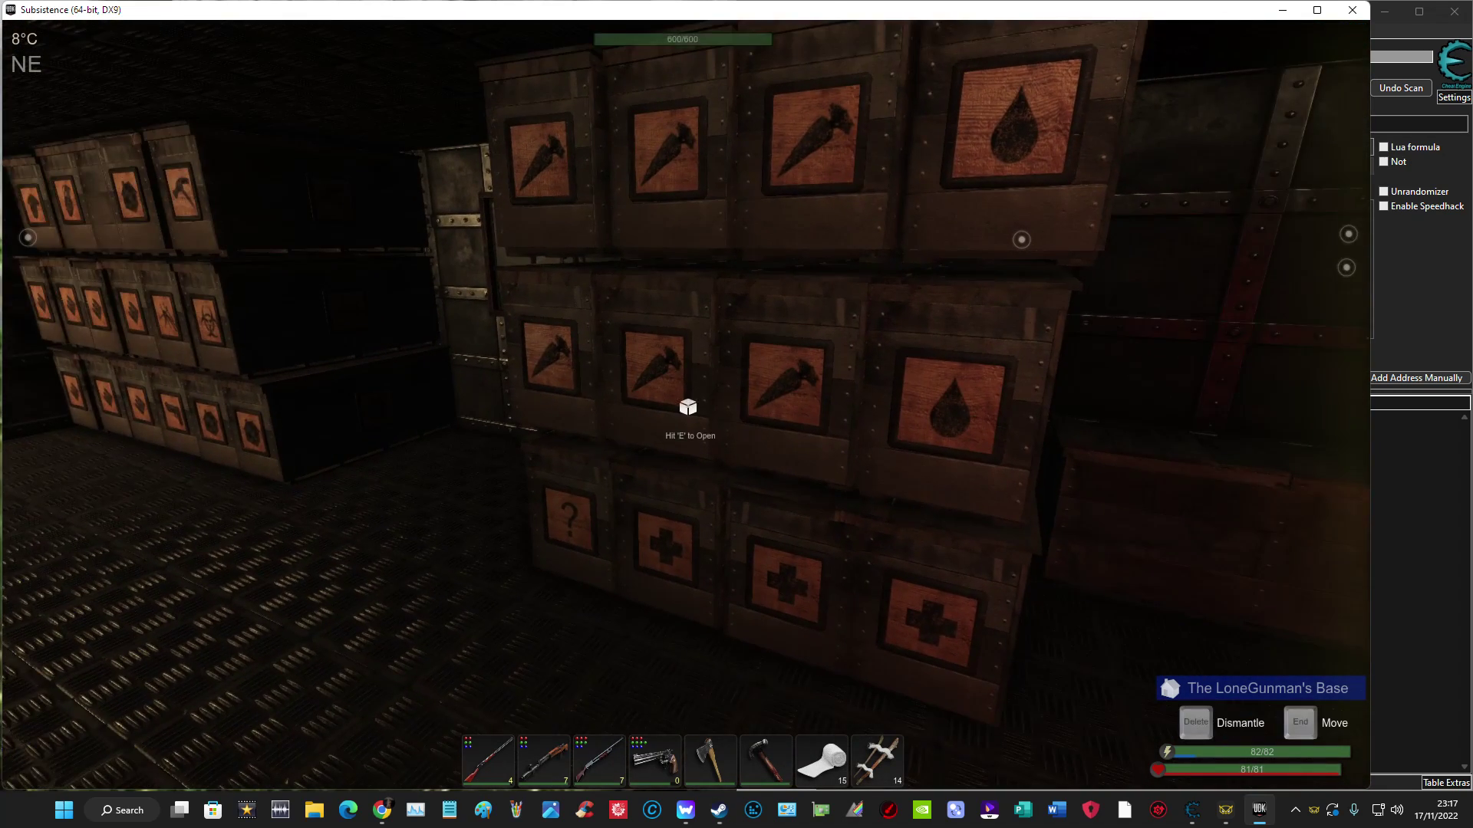
key("e")
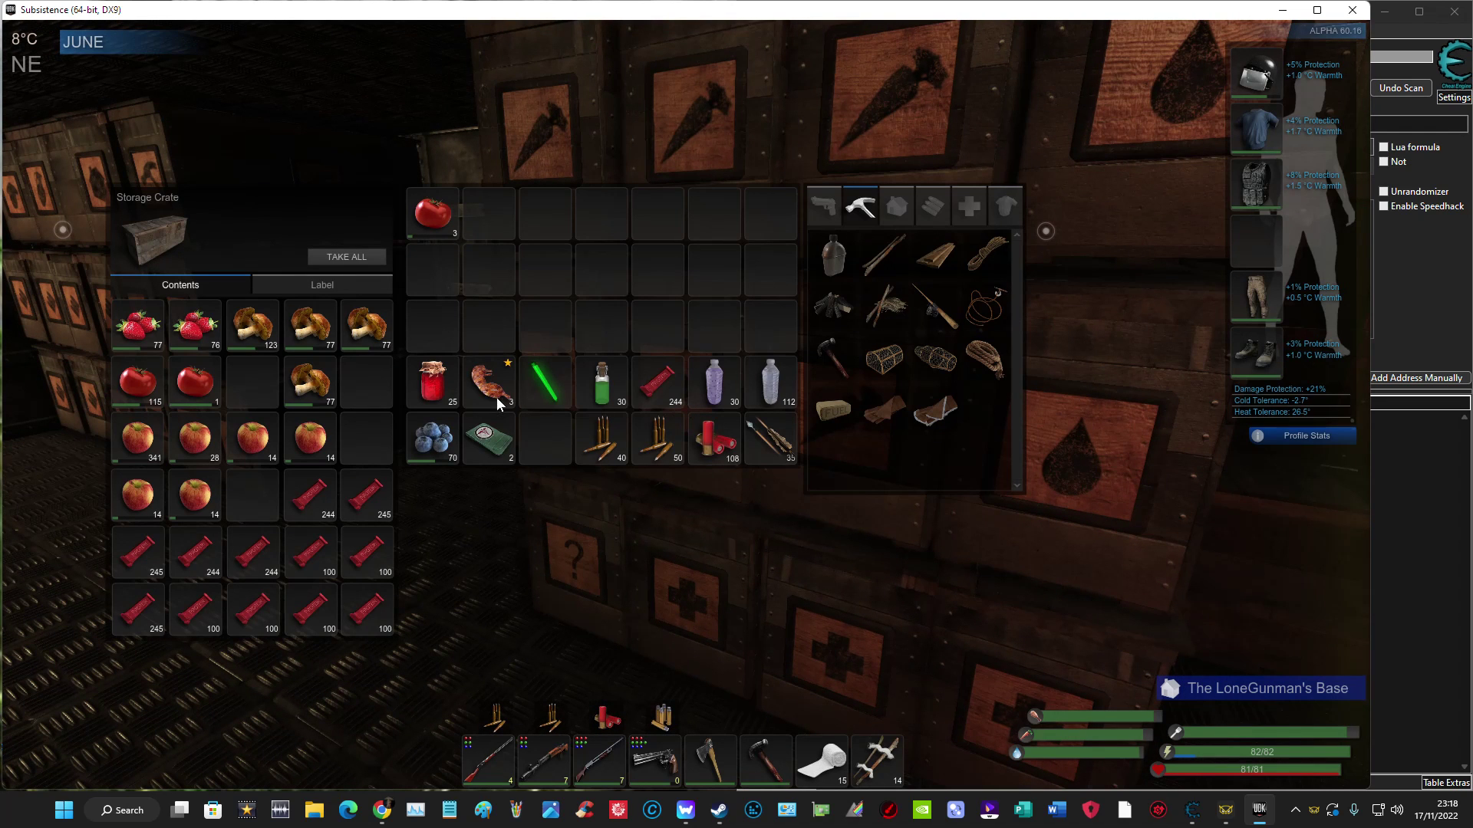
left_click_drag(195, 383, 435, 217)
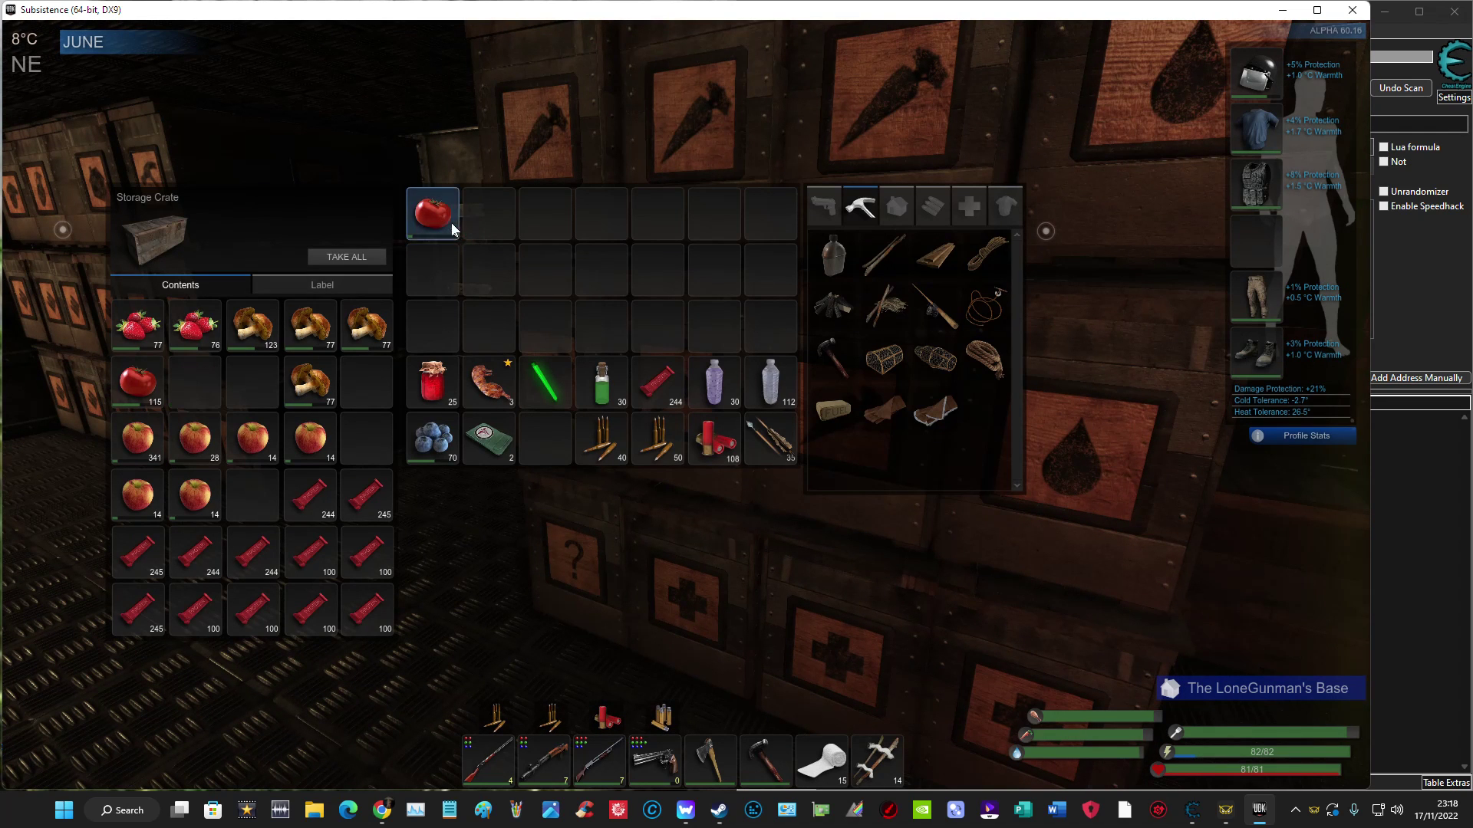
right_click(151, 381)
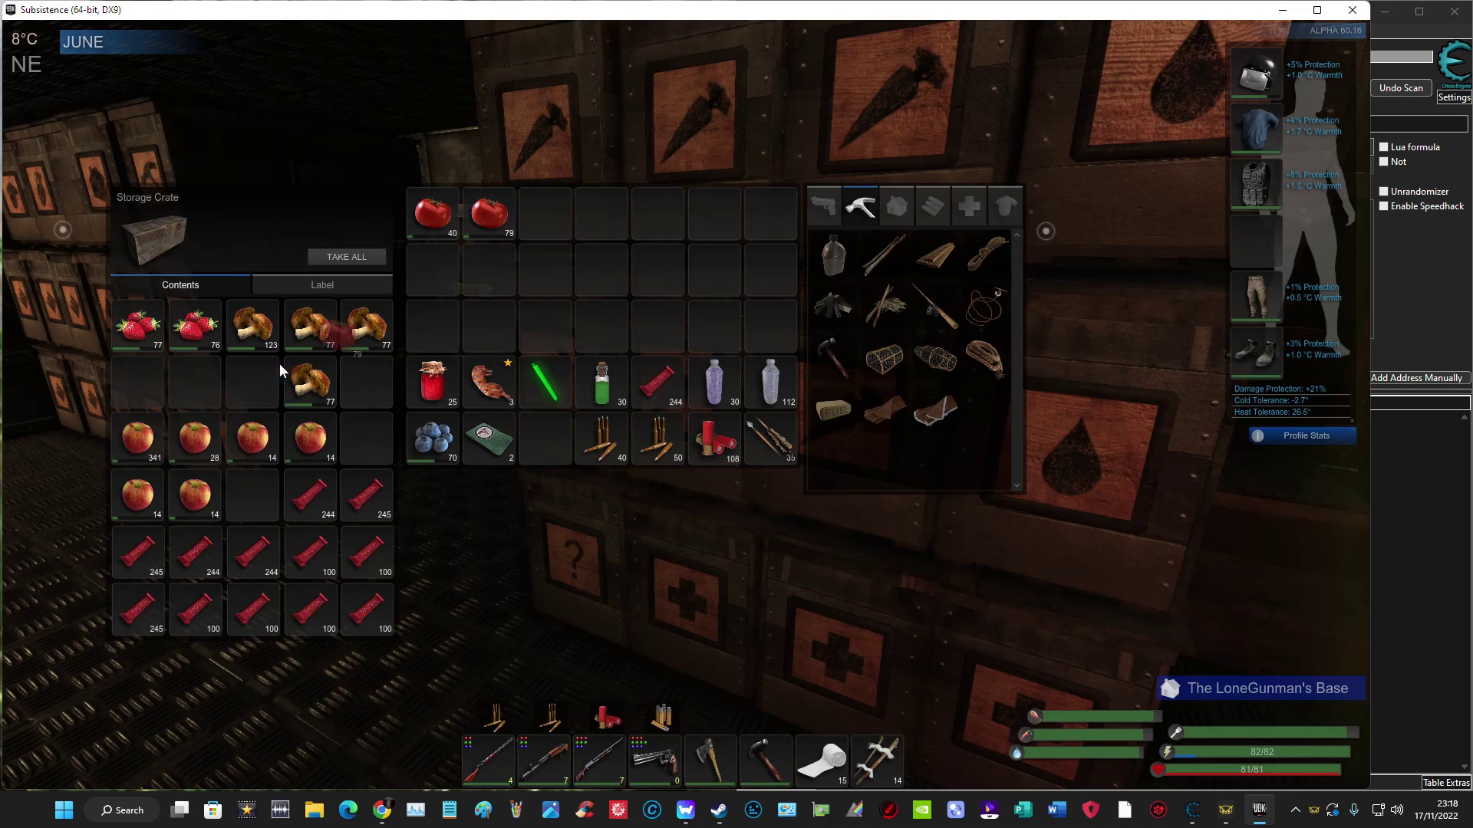
key("Tab")
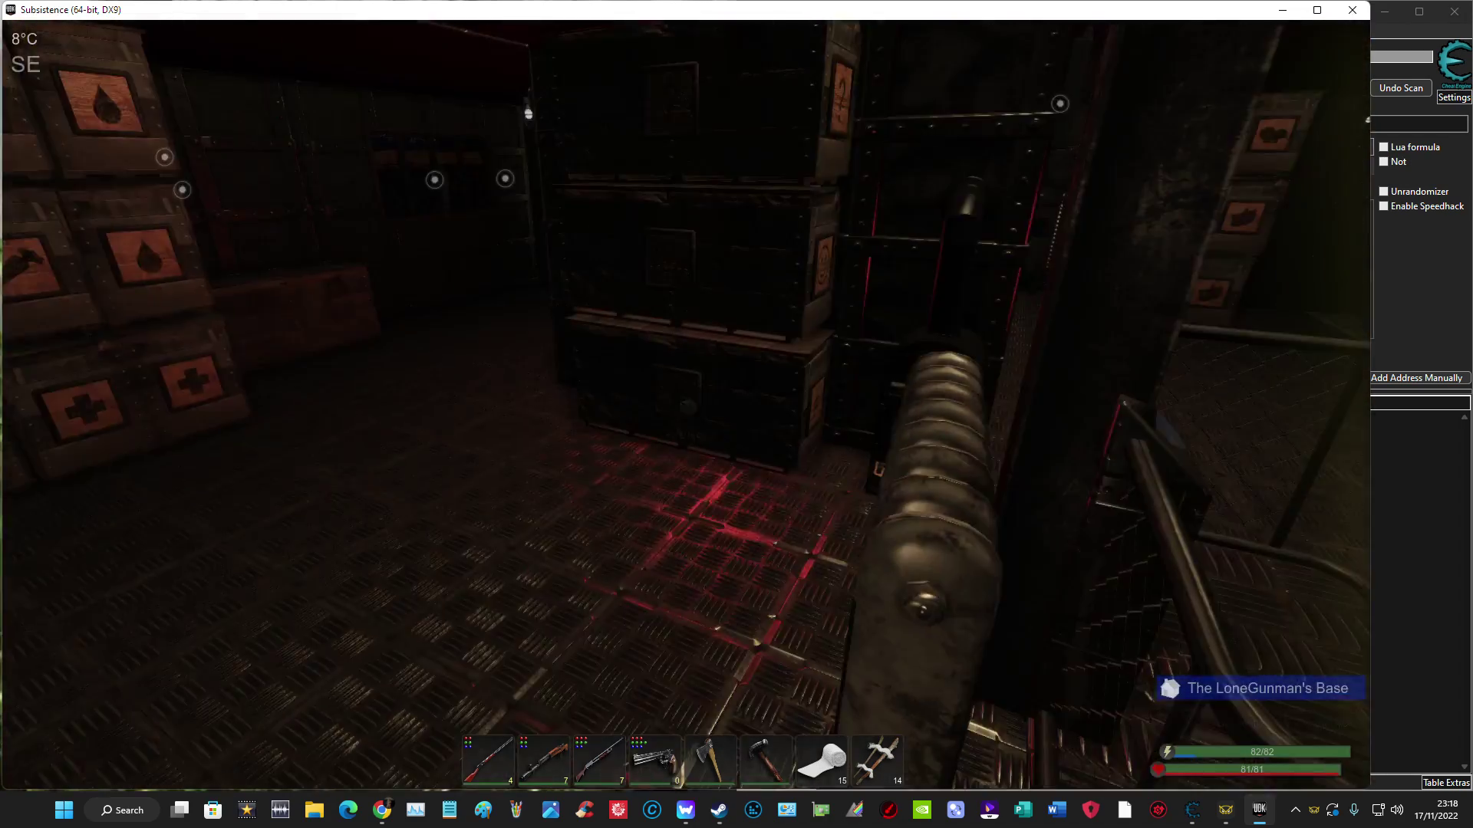
key("e")
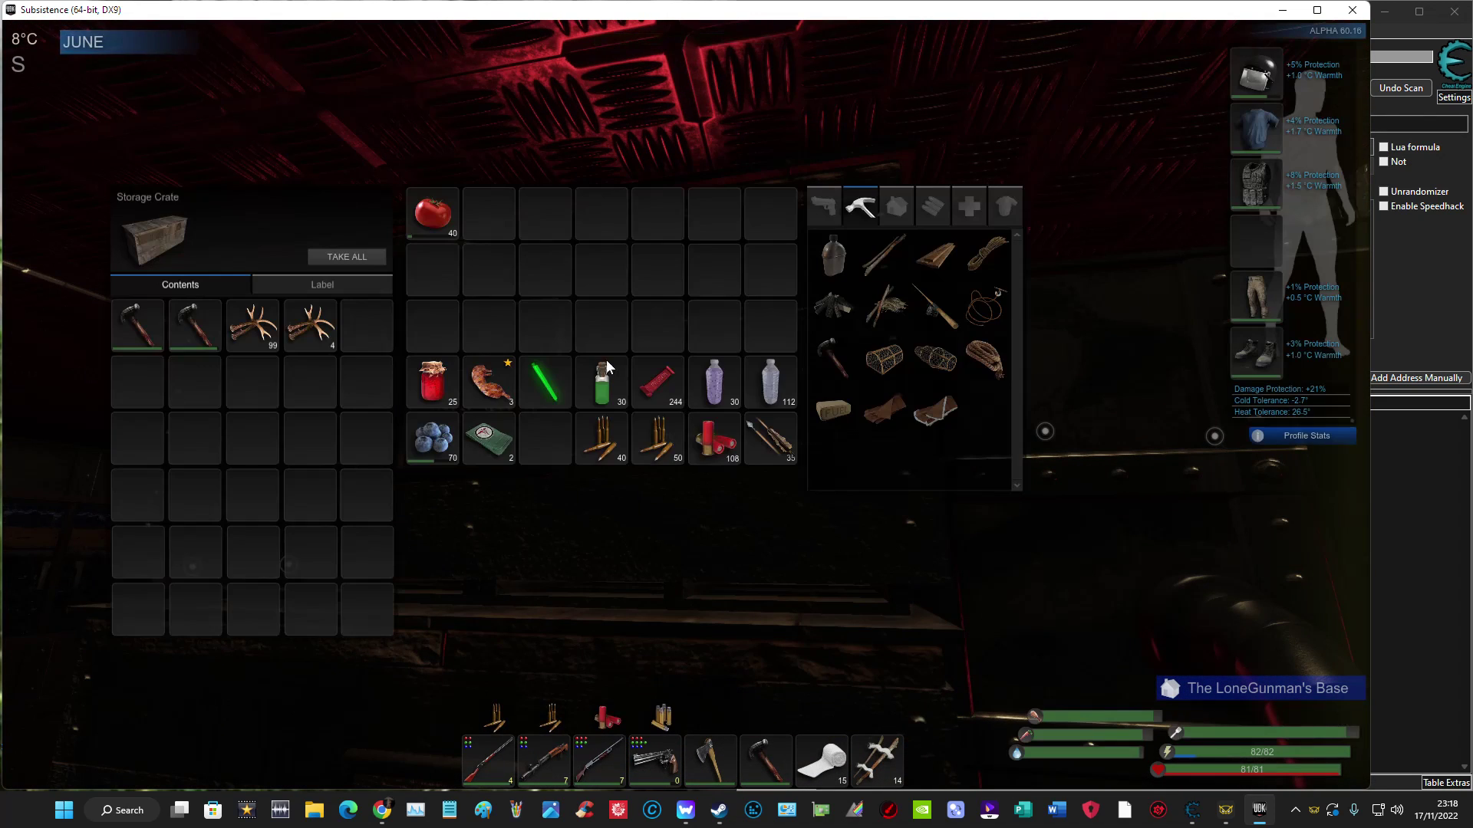
Start a fresh Cheat Engine memory scan for the value 40.
left_click(1440, 294)
left_click(1289, 123)
double_click(1251, 122)
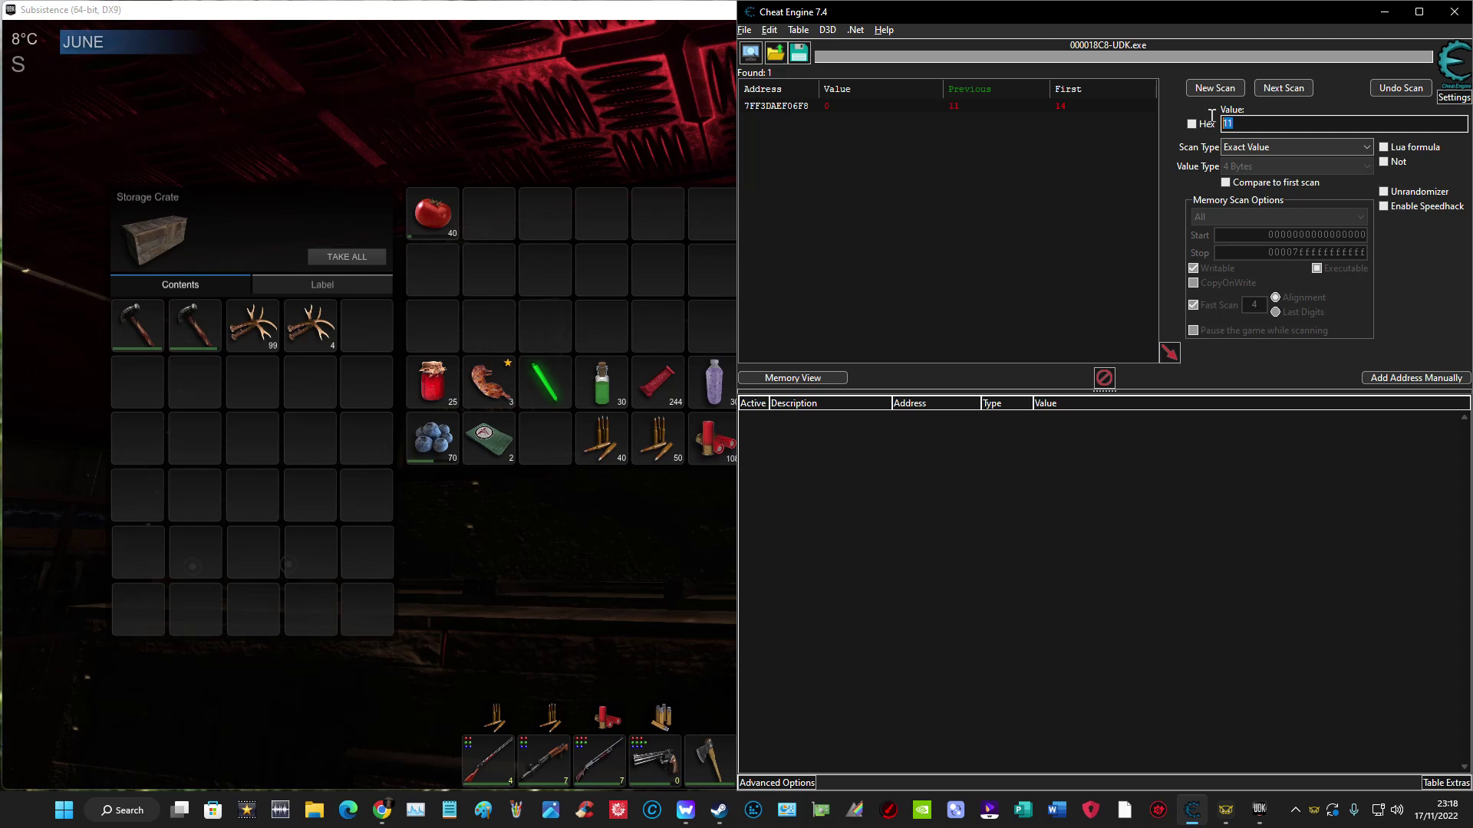
type("40")
left_click(1215, 88)
left_click(1215, 87)
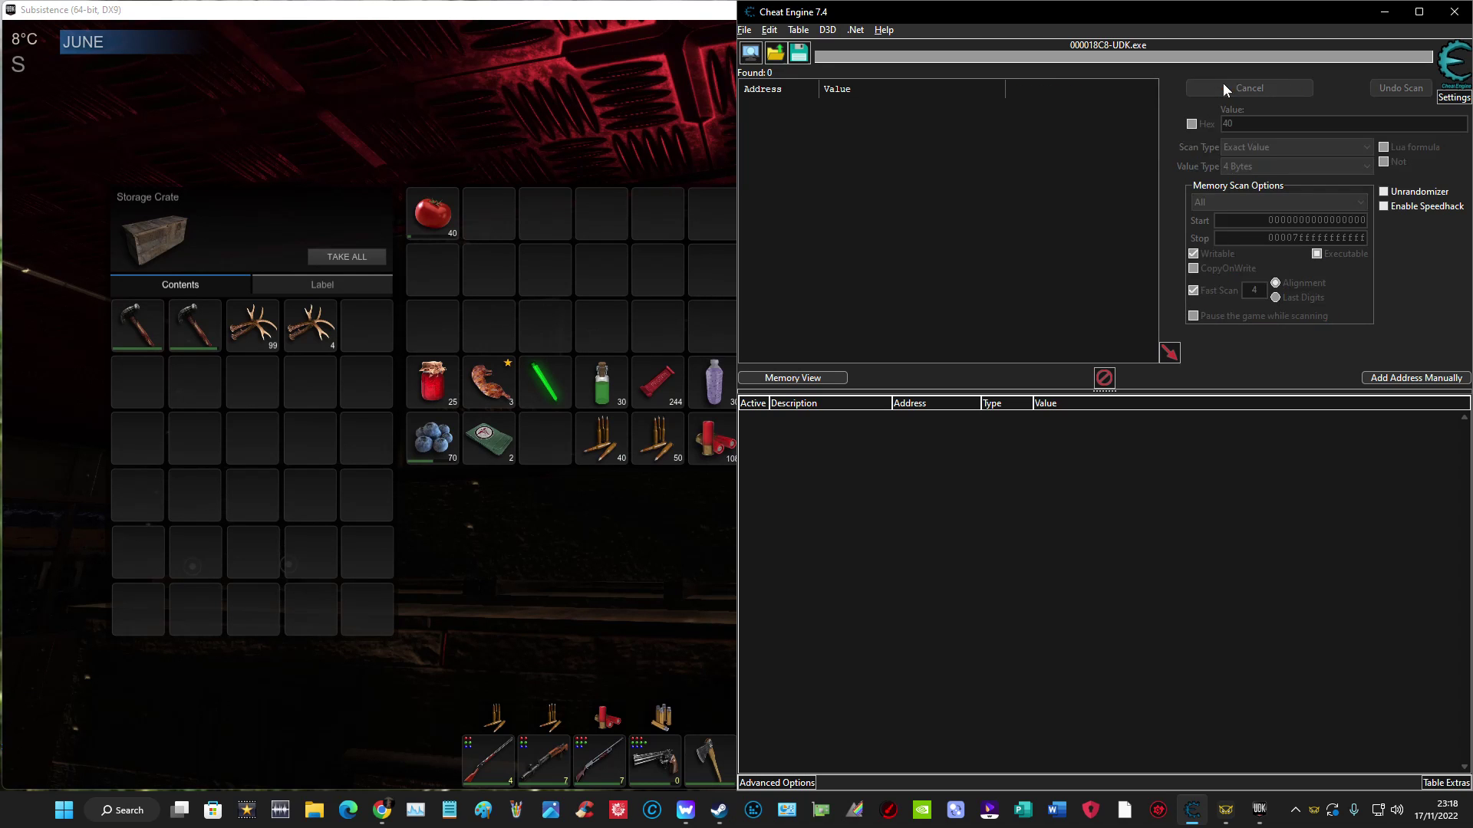
Split the 40-tomato stack, drop 20 into the crate, and rescan for 20.
left_click(438, 217)
right_click(442, 220)
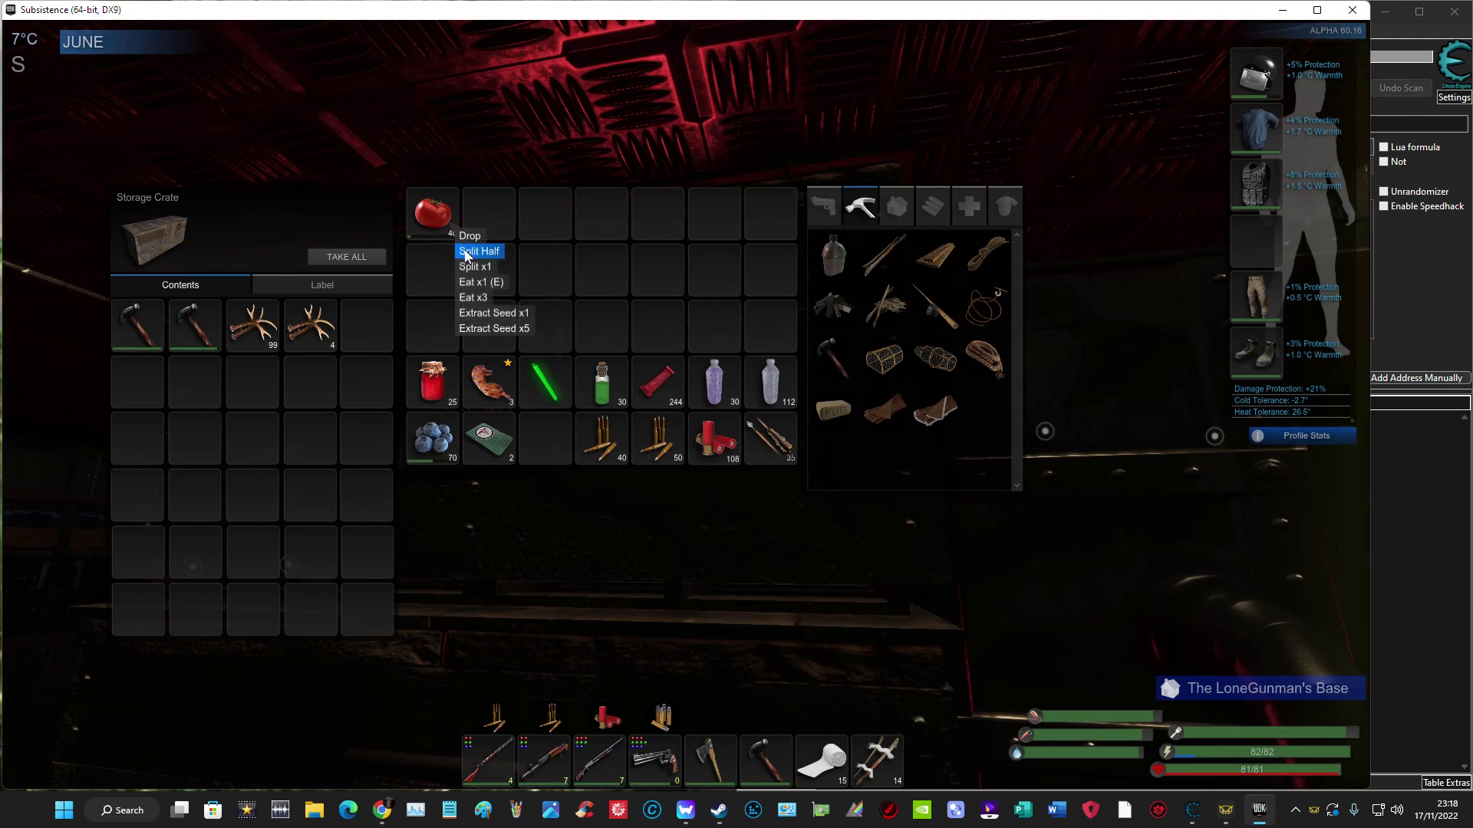
left_click(467, 254)
left_click_drag(495, 209, 361, 306)
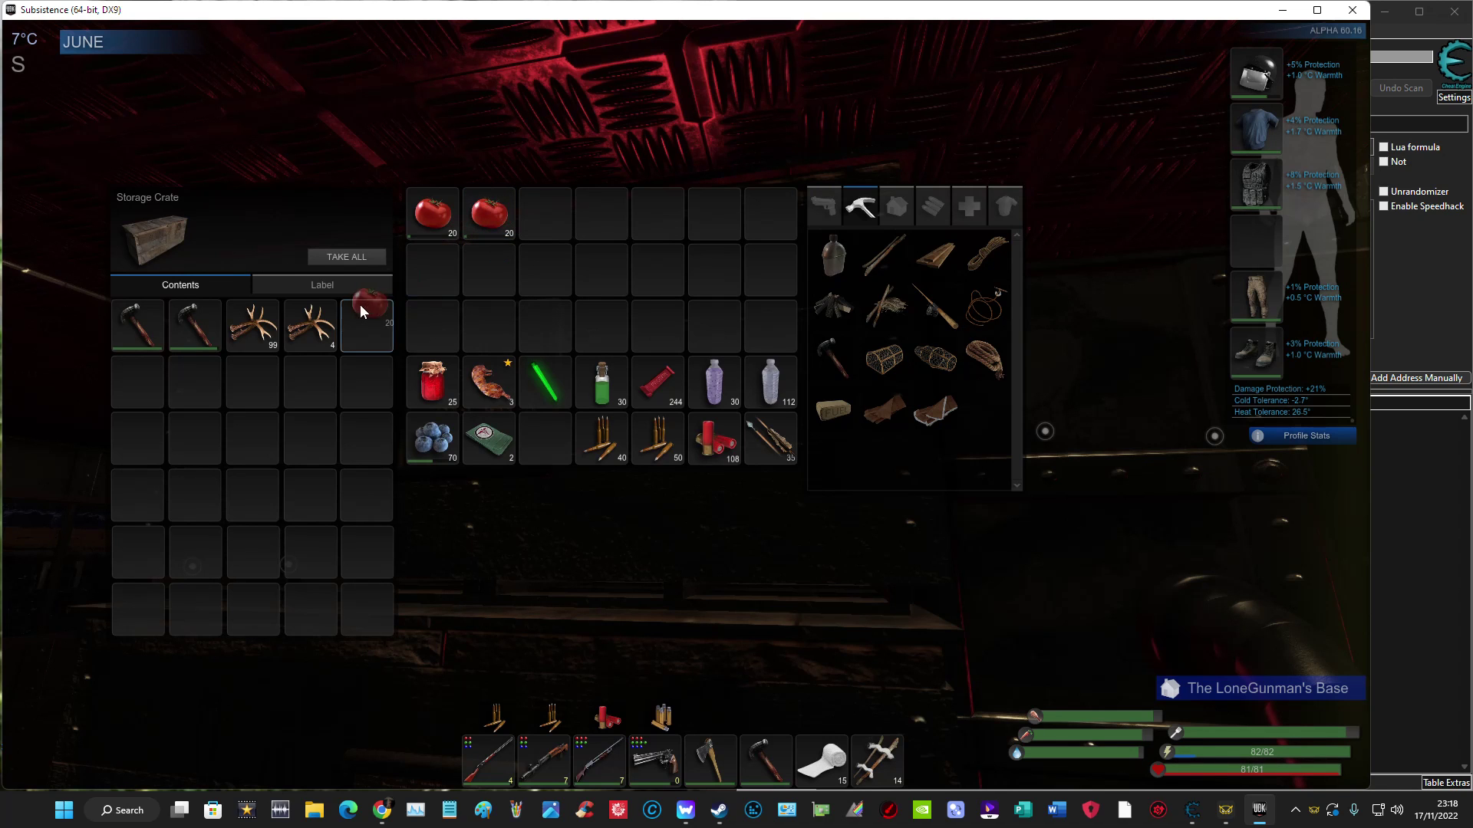
left_click(379, 329)
left_click(1354, 296)
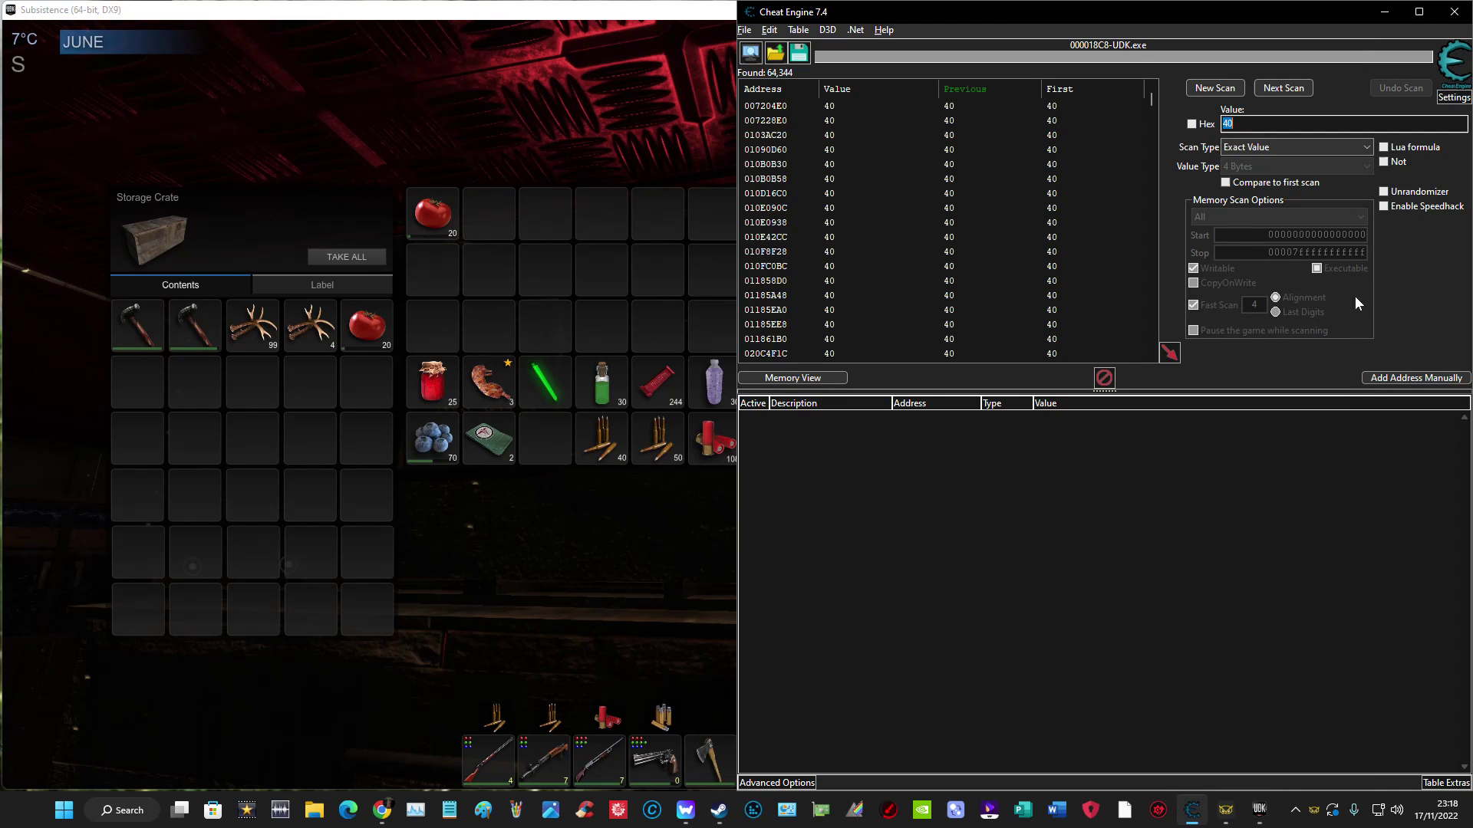
left_click_drag(1236, 123, 1215, 127)
type("20")
left_click(1282, 88)
Change the single found tomato address's value to 150 and return to the game.
left_click(1056, 109)
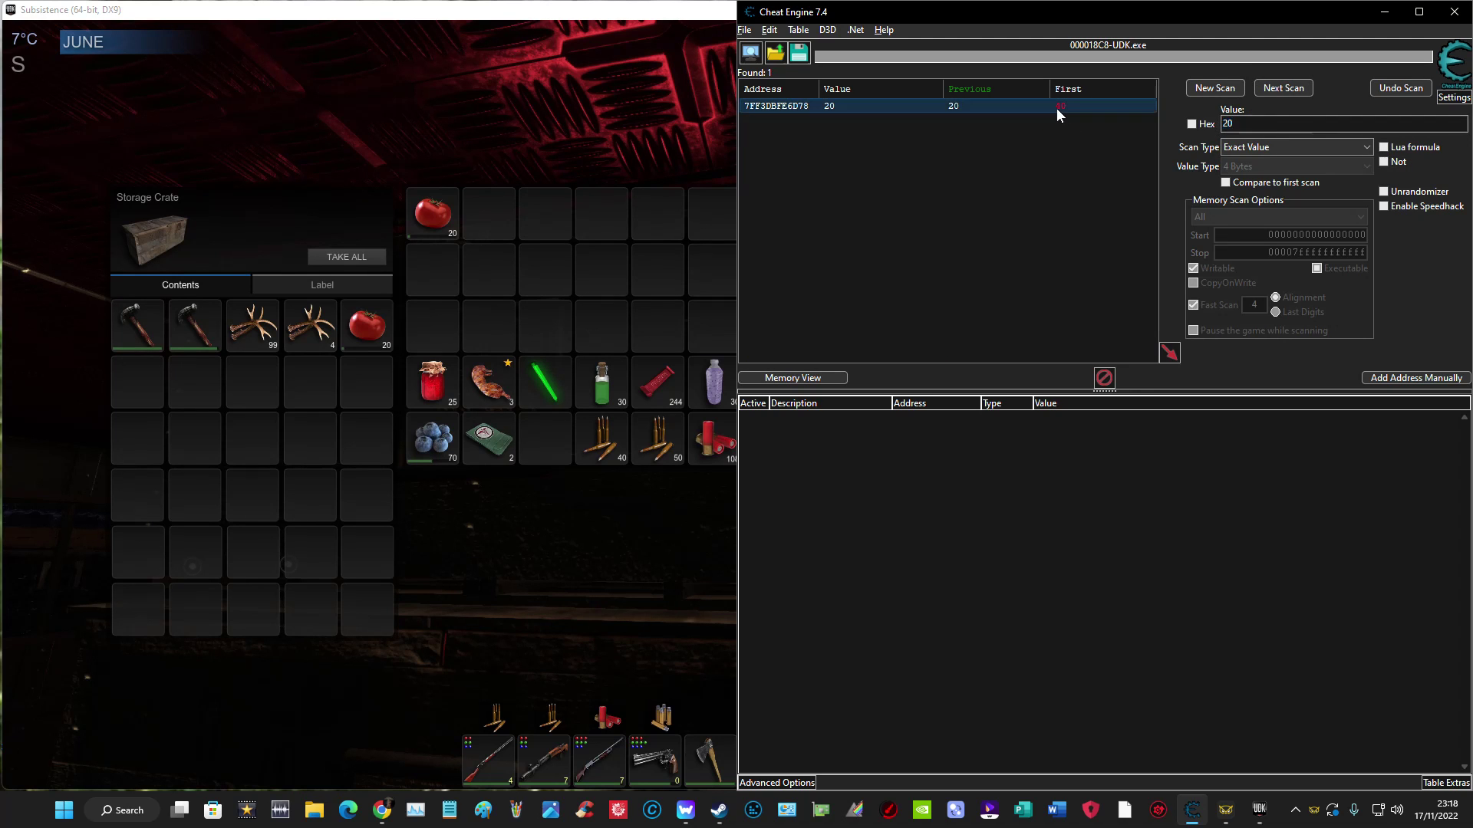
right_click(1057, 108)
left_click(1151, 136)
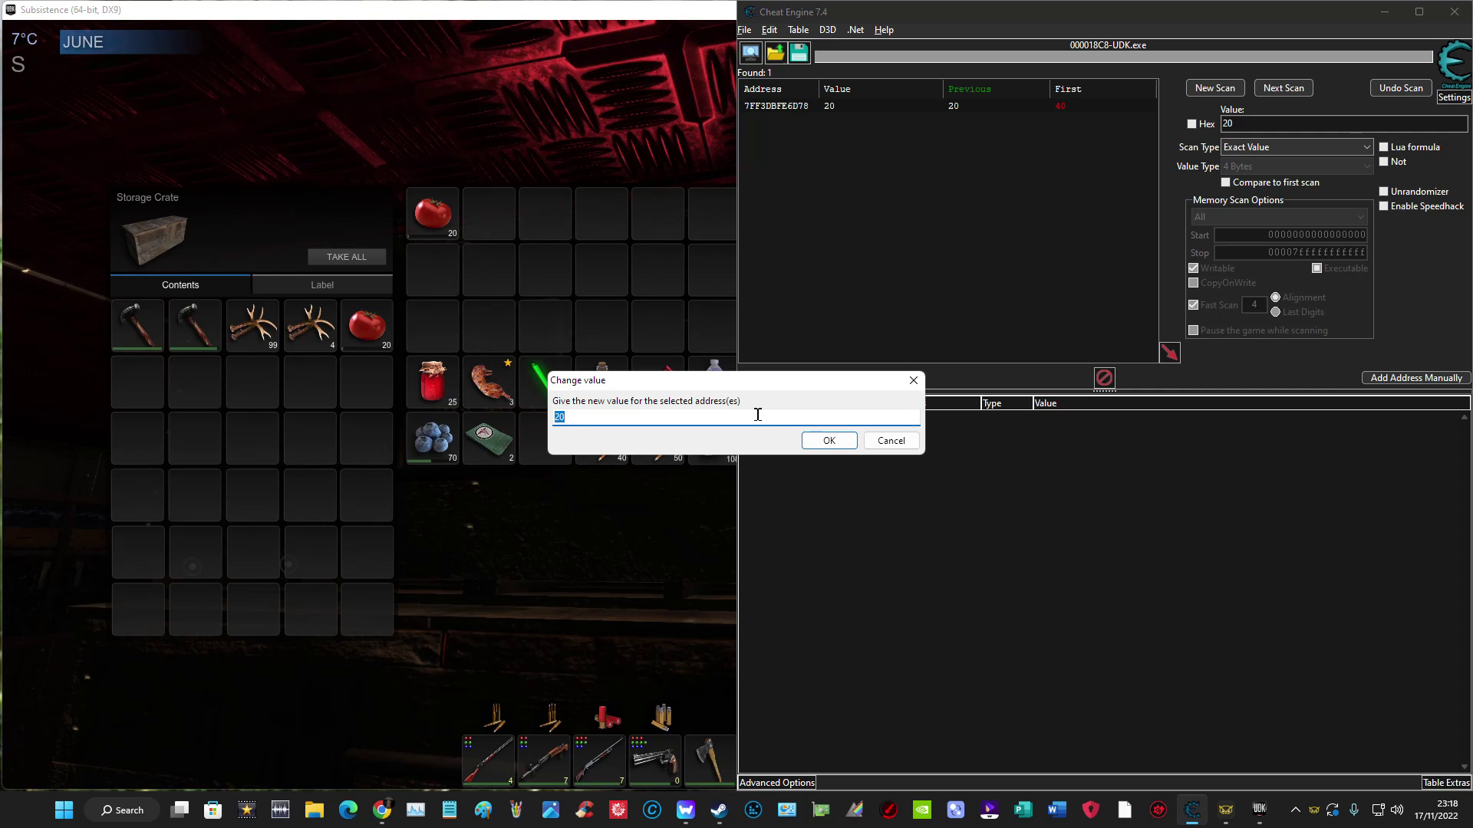
type("1")
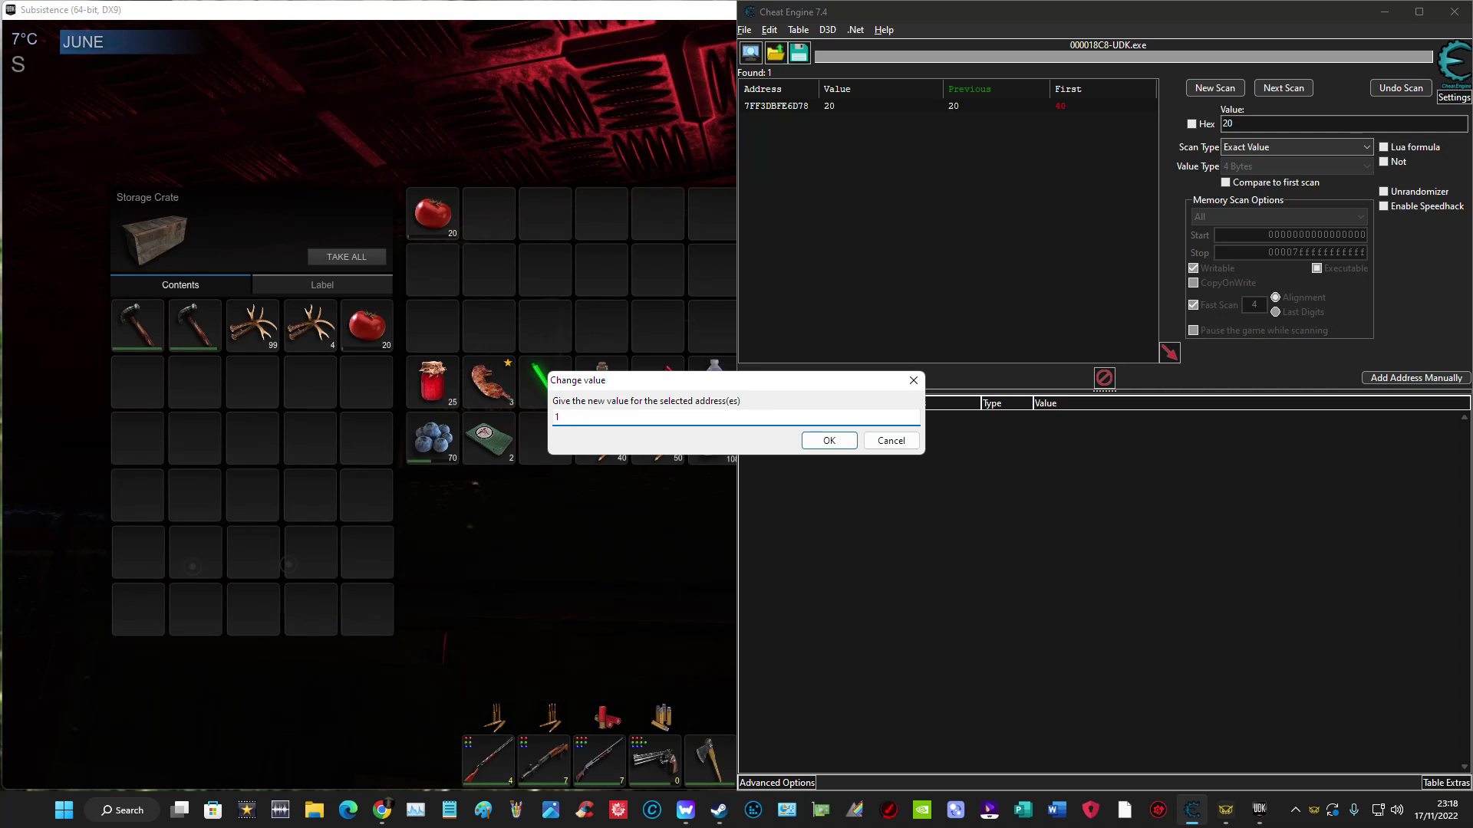
type("00")
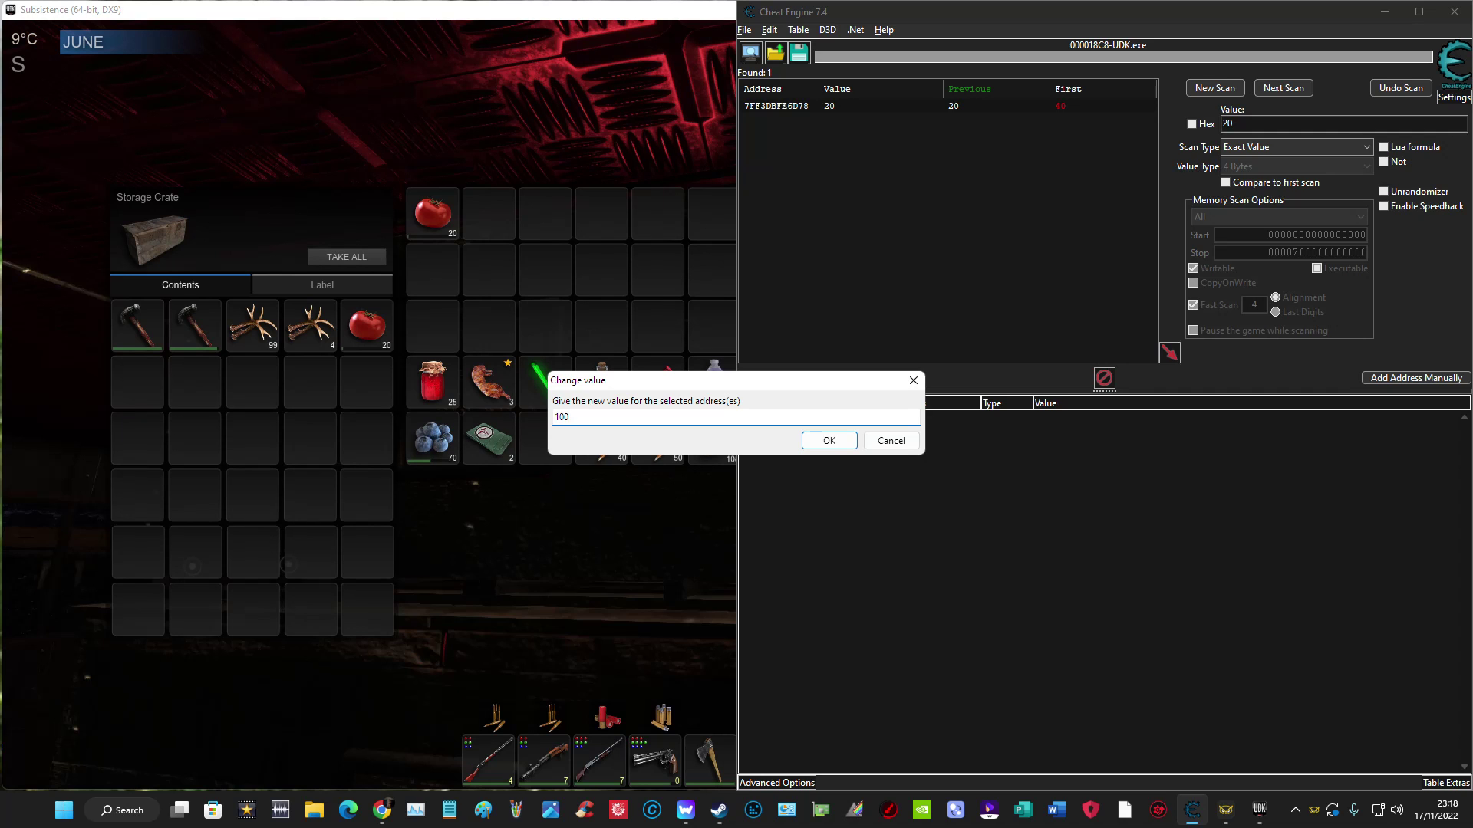
key("BackSpace")
key("BackSpace")
key("BackSpace")
type("150")
left_click(829, 441)
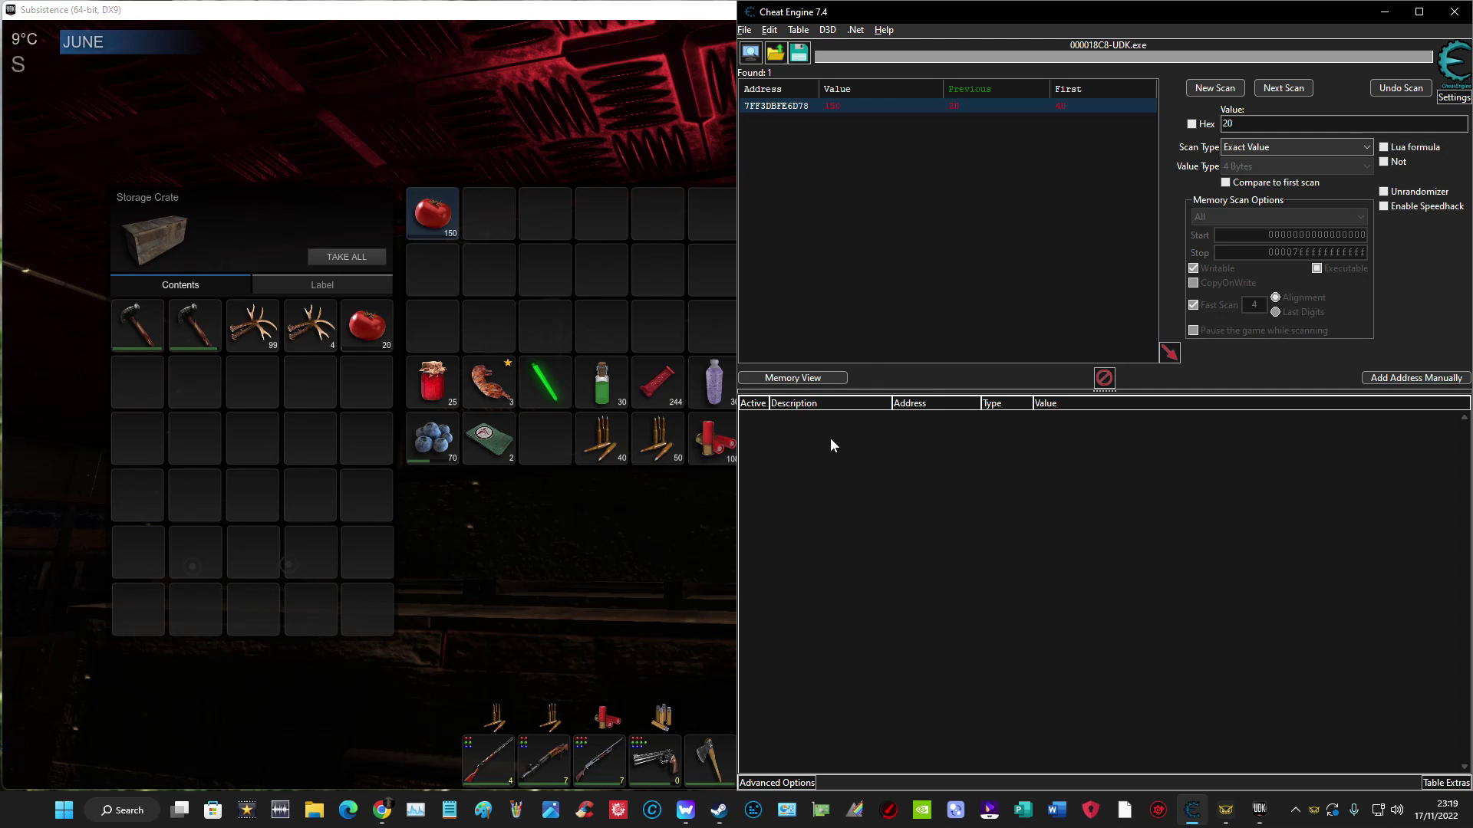
left_click(443, 219)
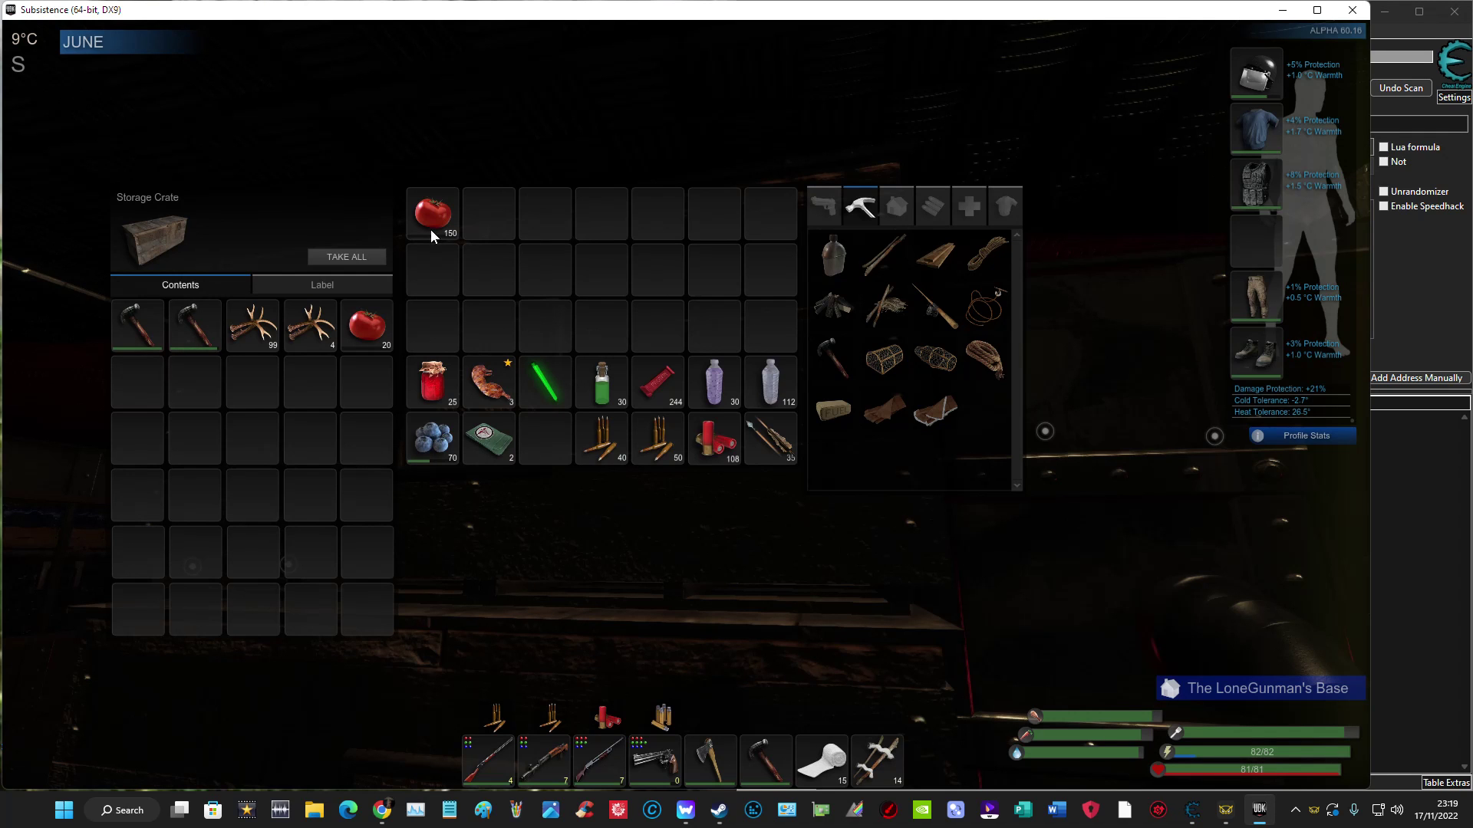
Eat tomatoes down to 147, then transfer the 147-tomato stack into the storage crate.
right_click(451, 215)
right_click(444, 225)
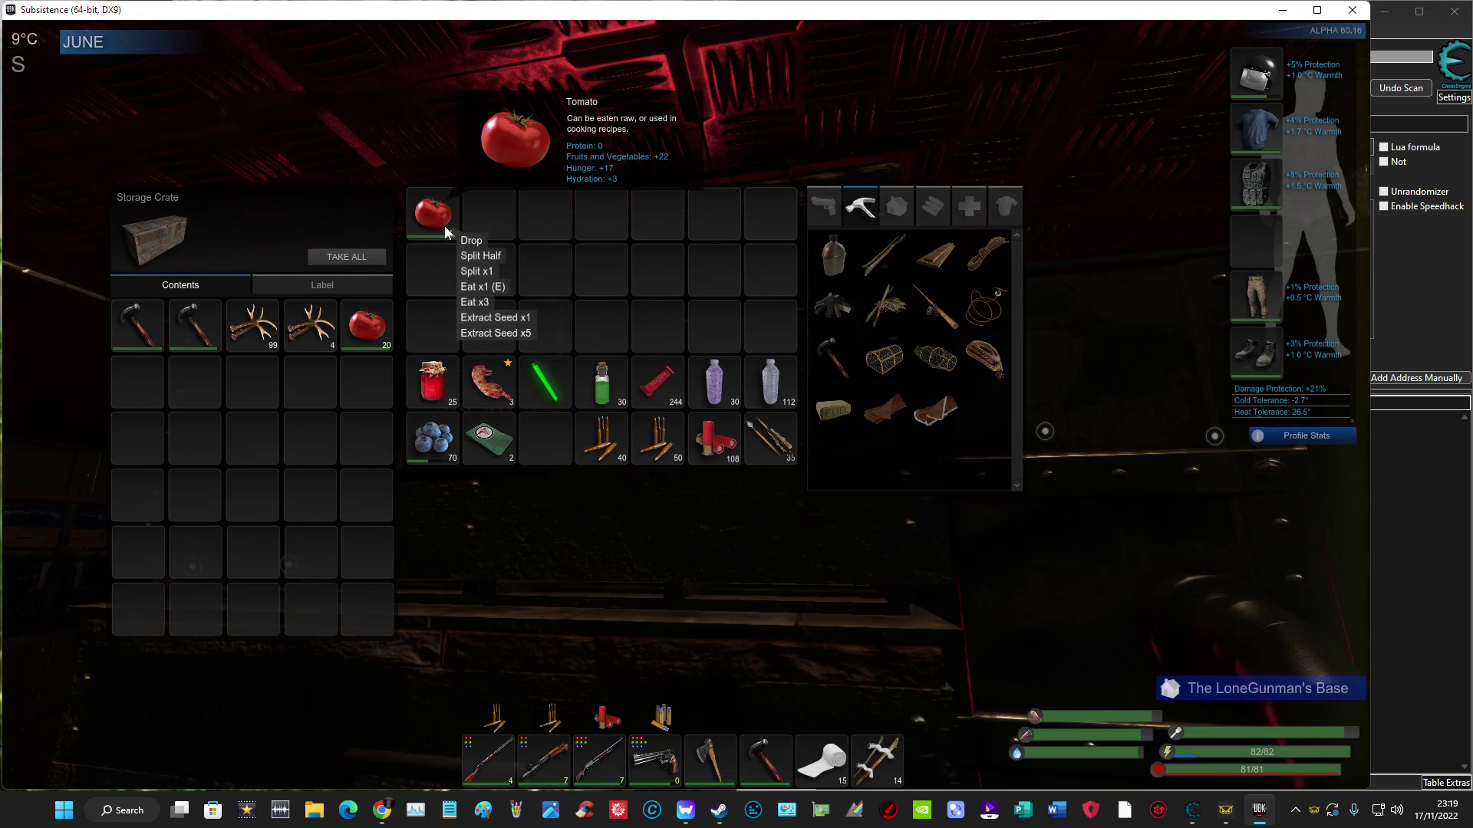
left_click(445, 274)
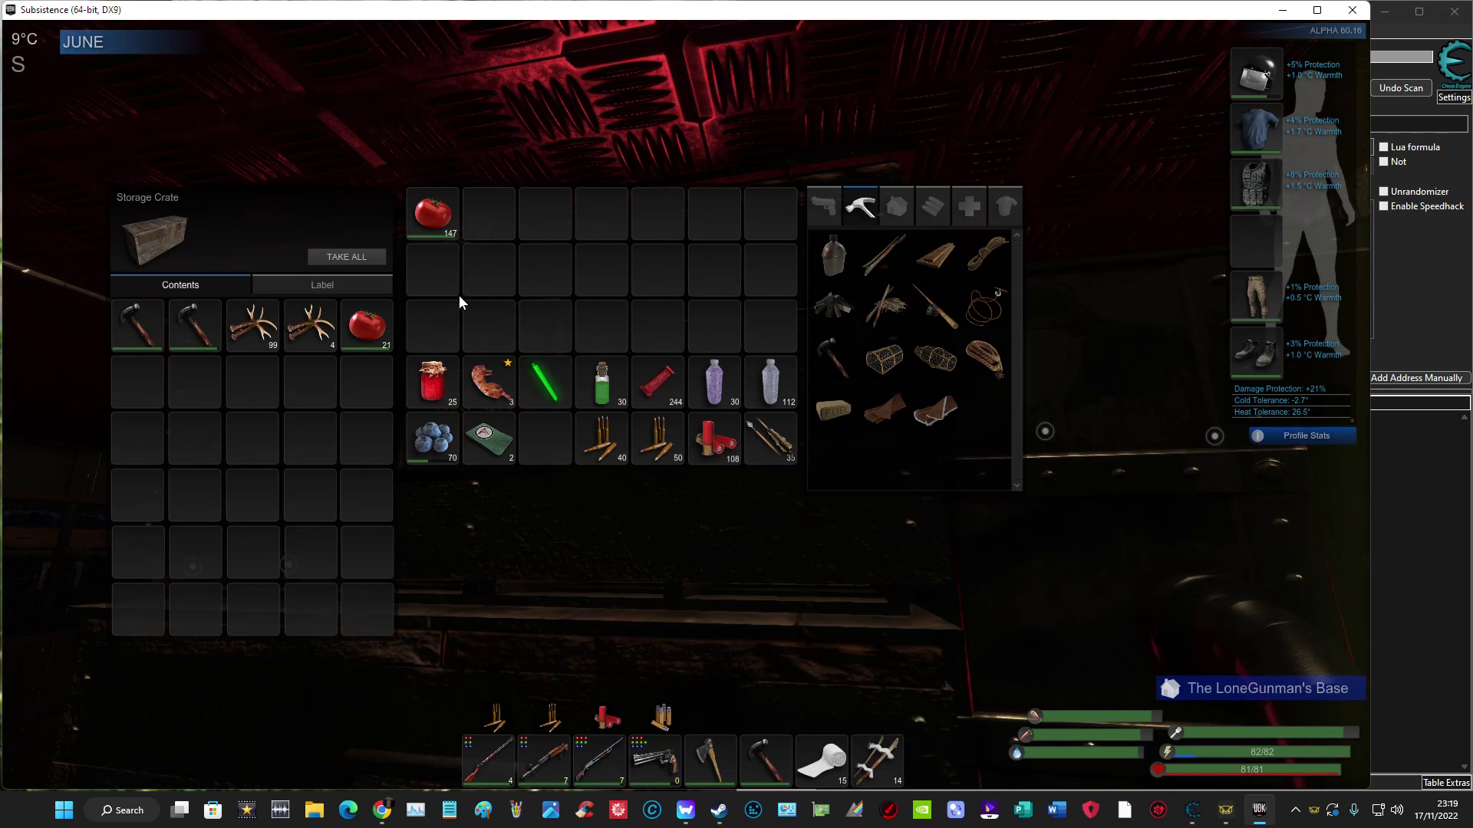
right_click(438, 225)
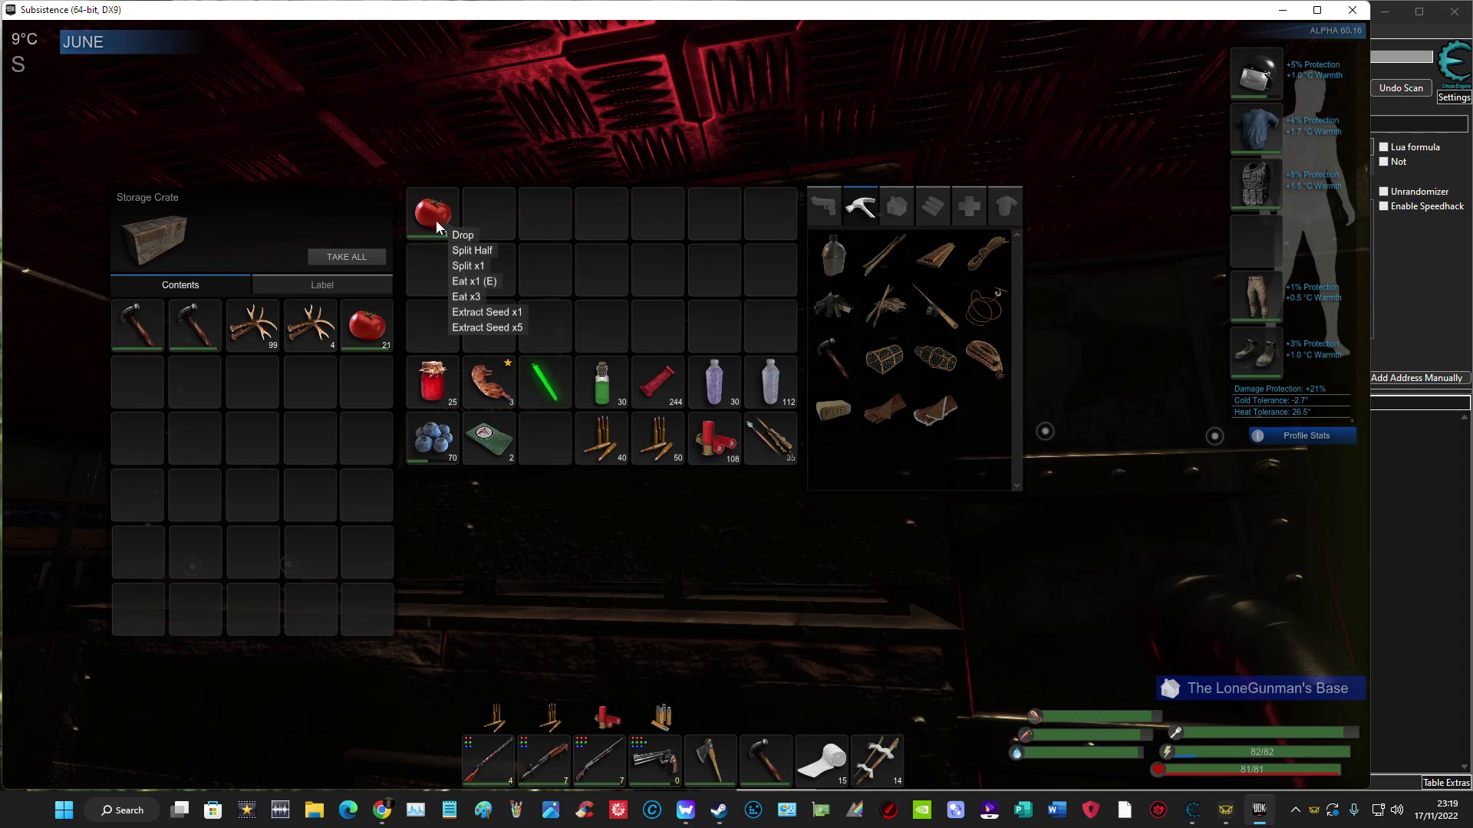
key("e")
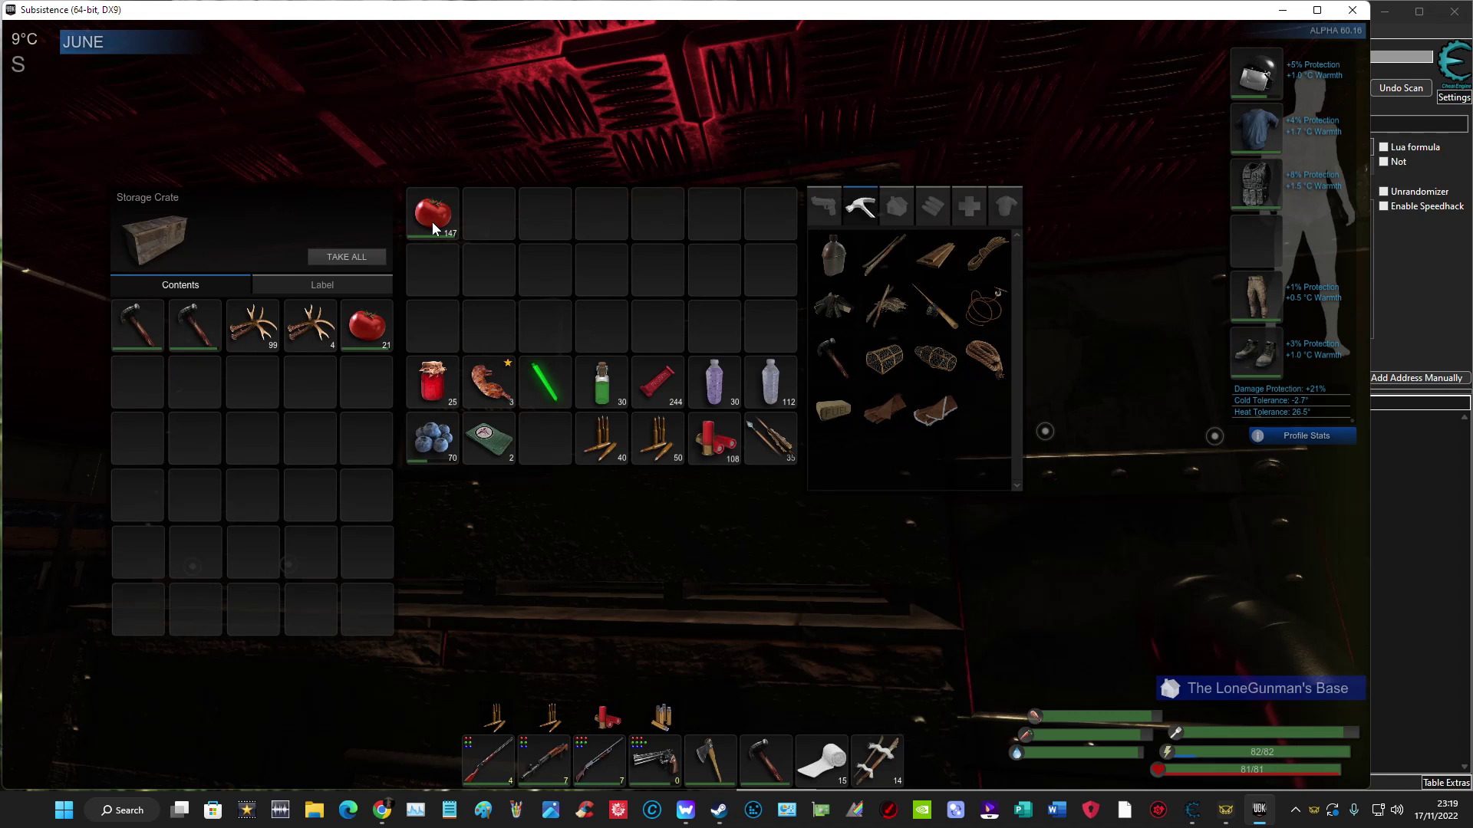
double_click(431, 221)
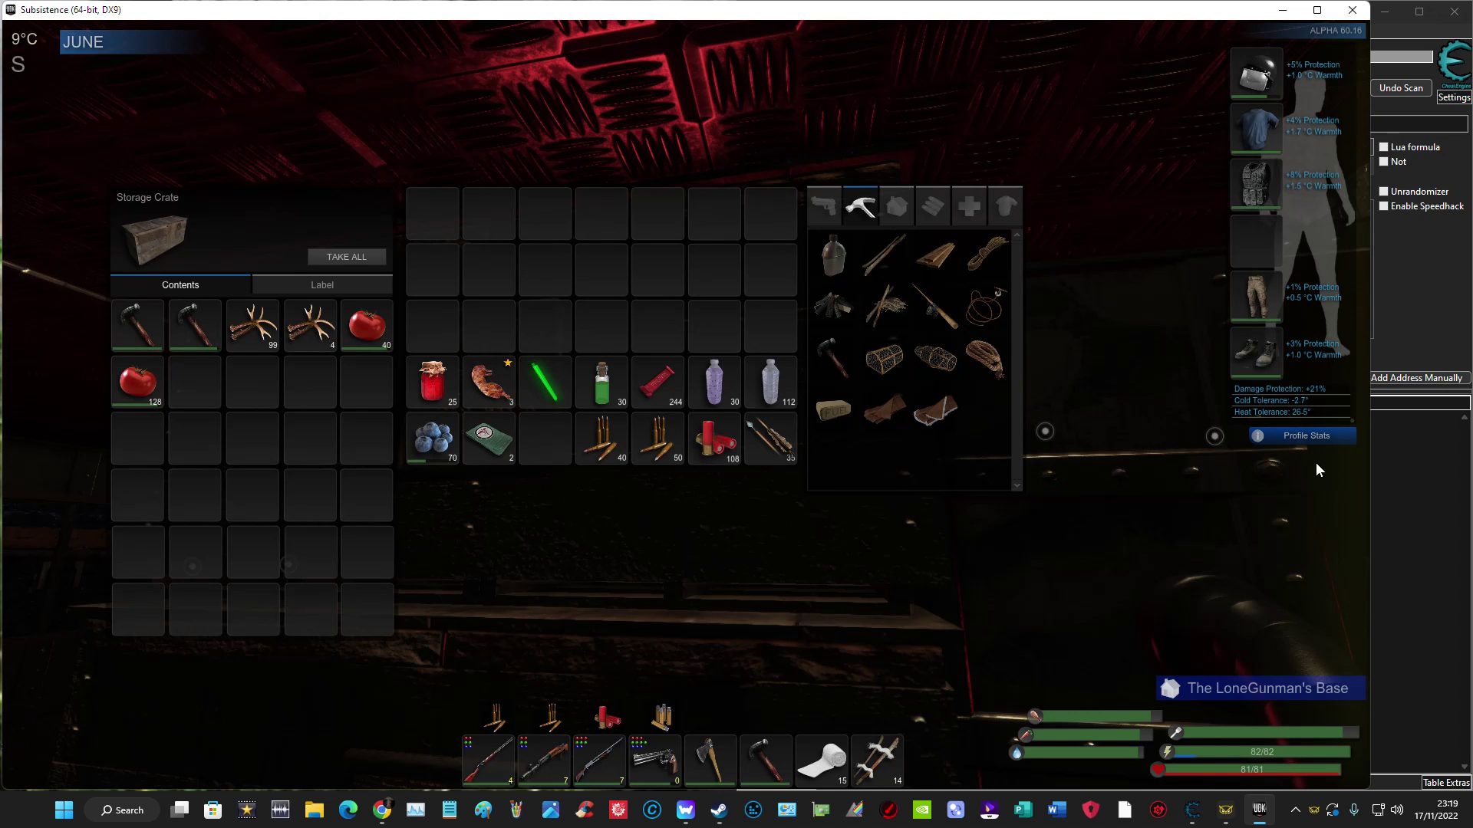
Close the storage crate and pause menu, resuming play after a brief window switch.
key("Tab")
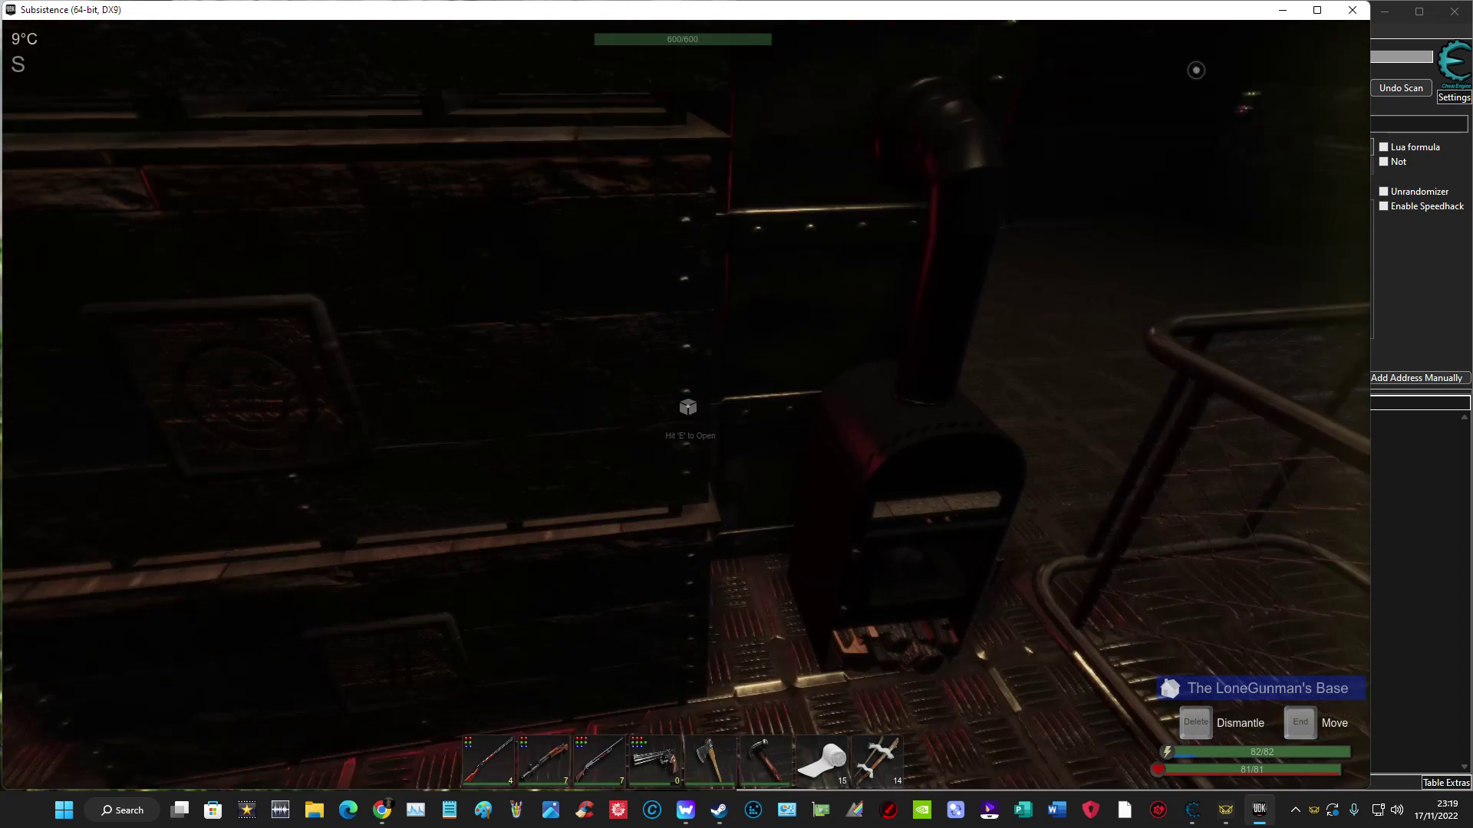
key("Escape")
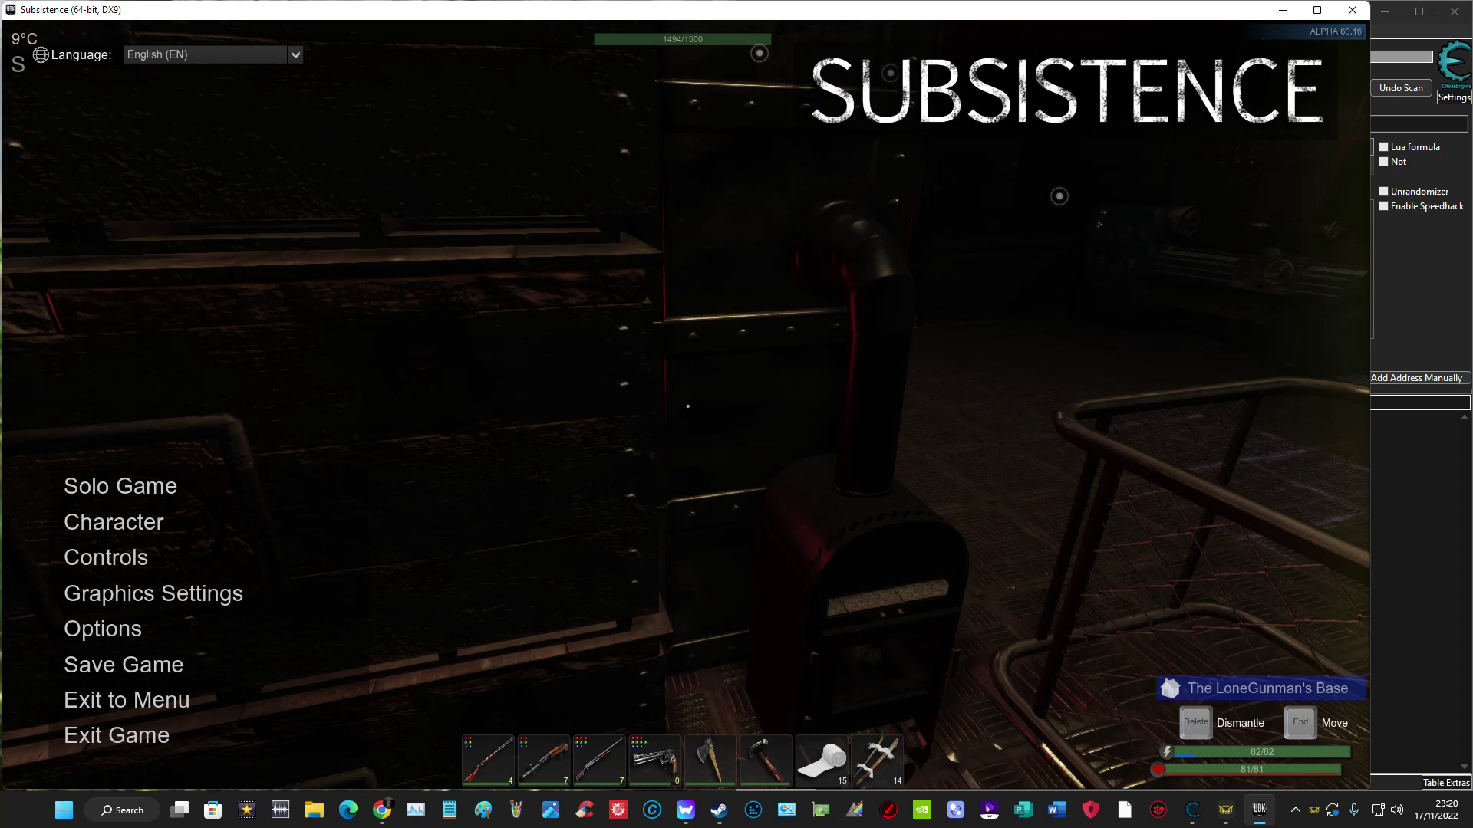
key("alt+Tab")
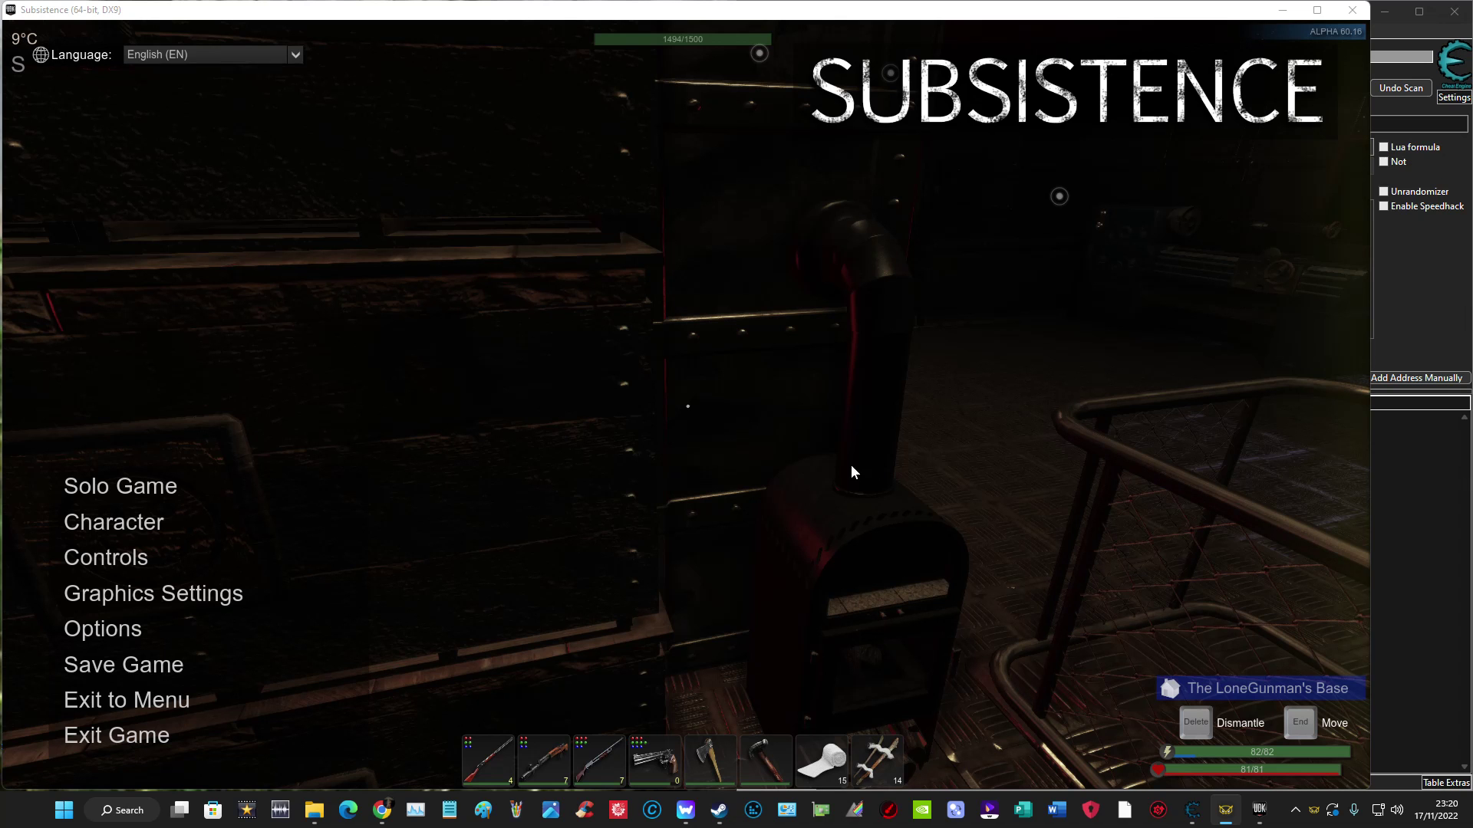
left_click(930, 453)
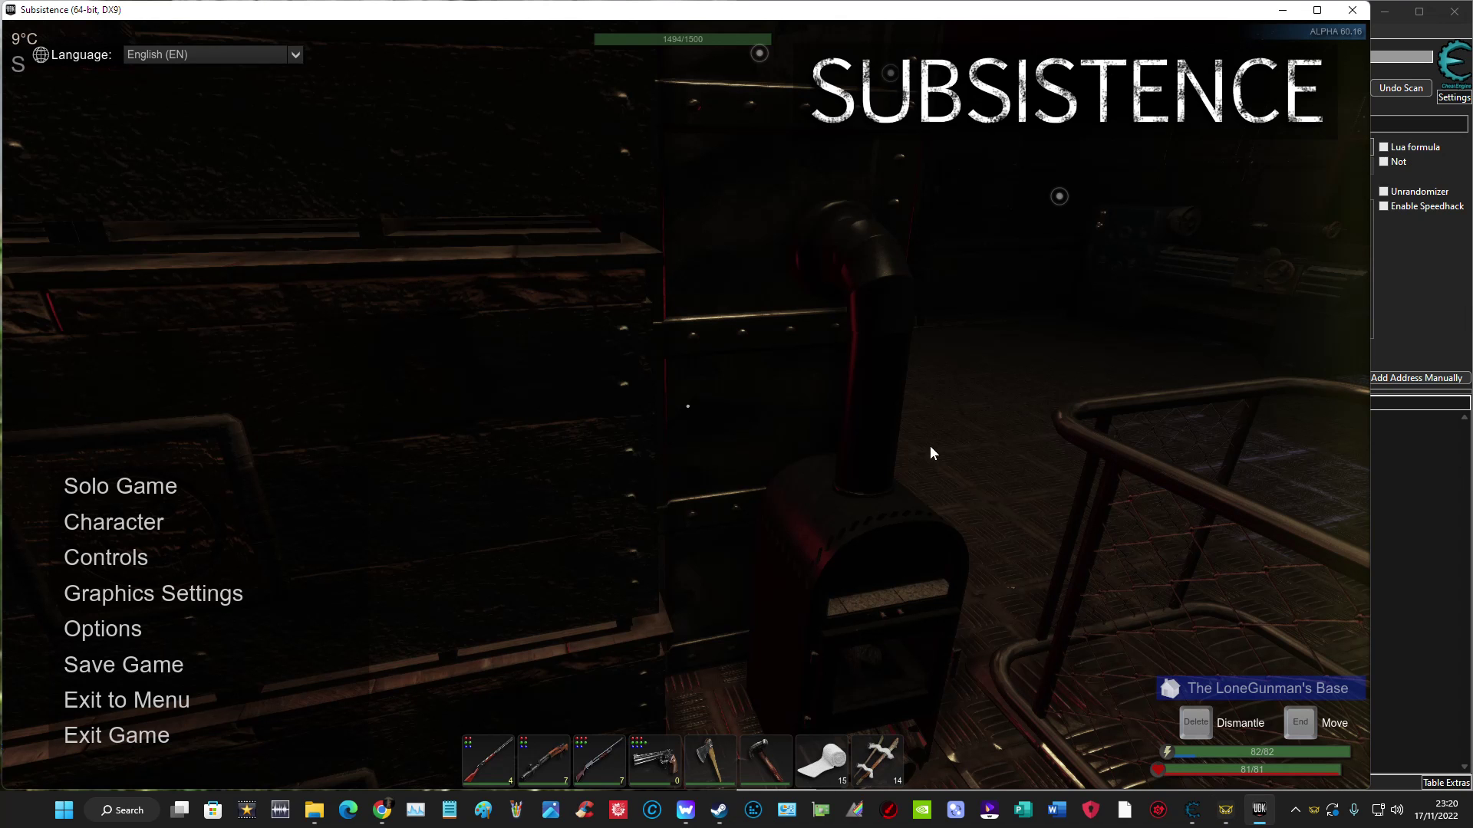
key("Escape")
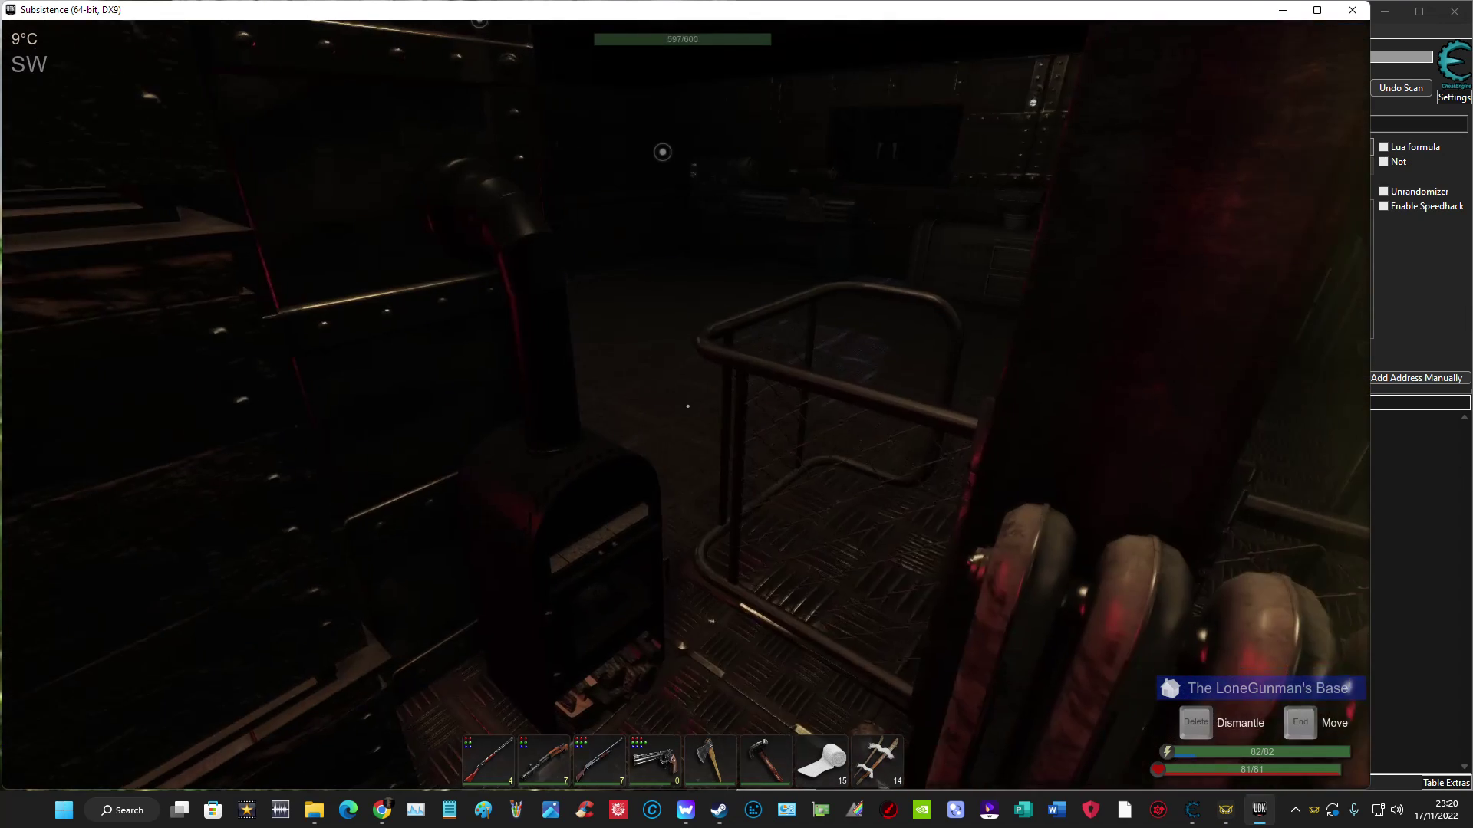
Resume play, walk to the stacked crates, and check the jar storage crate.
key("Escape")
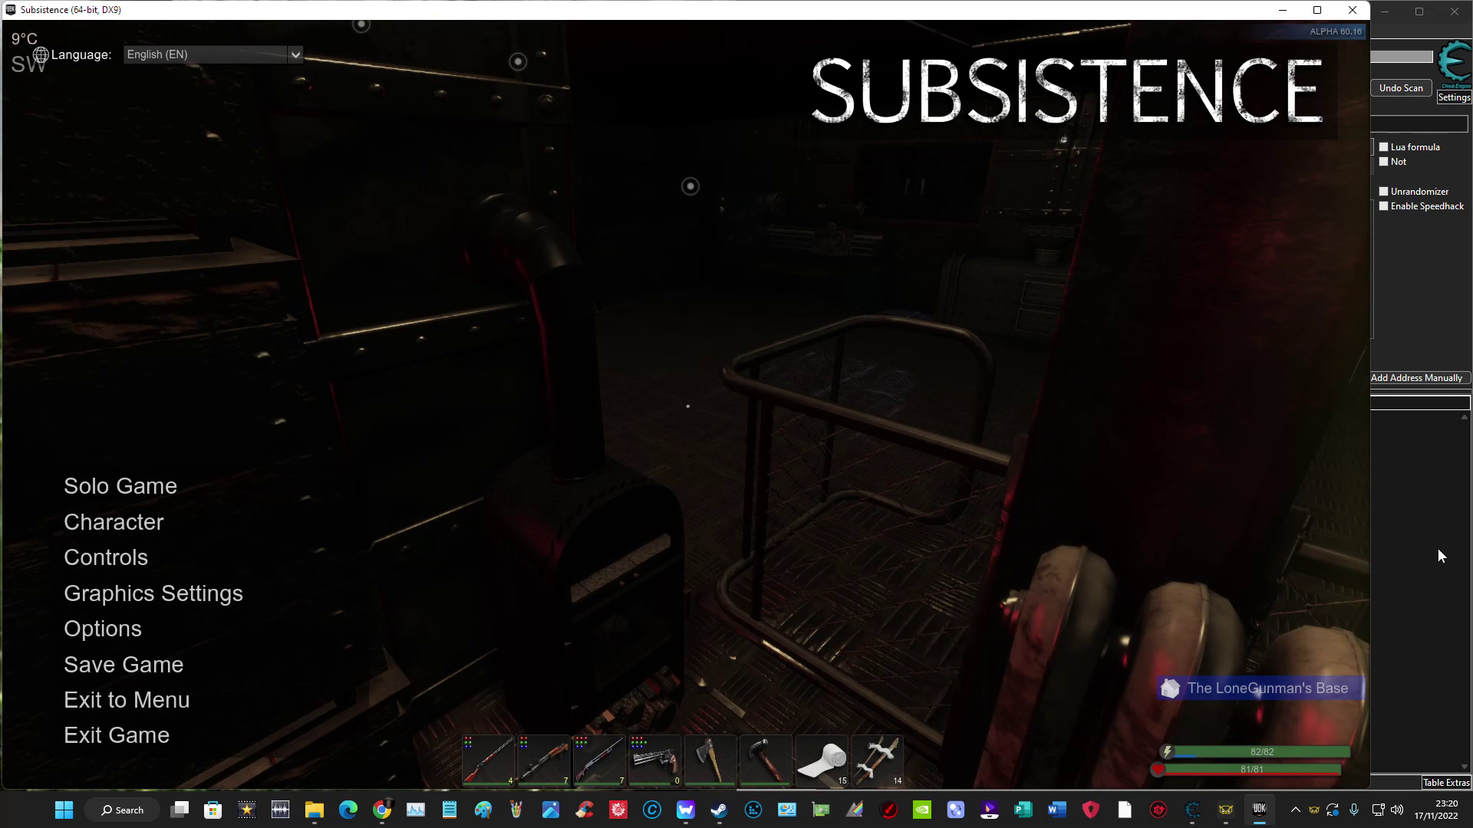
key("Escape")
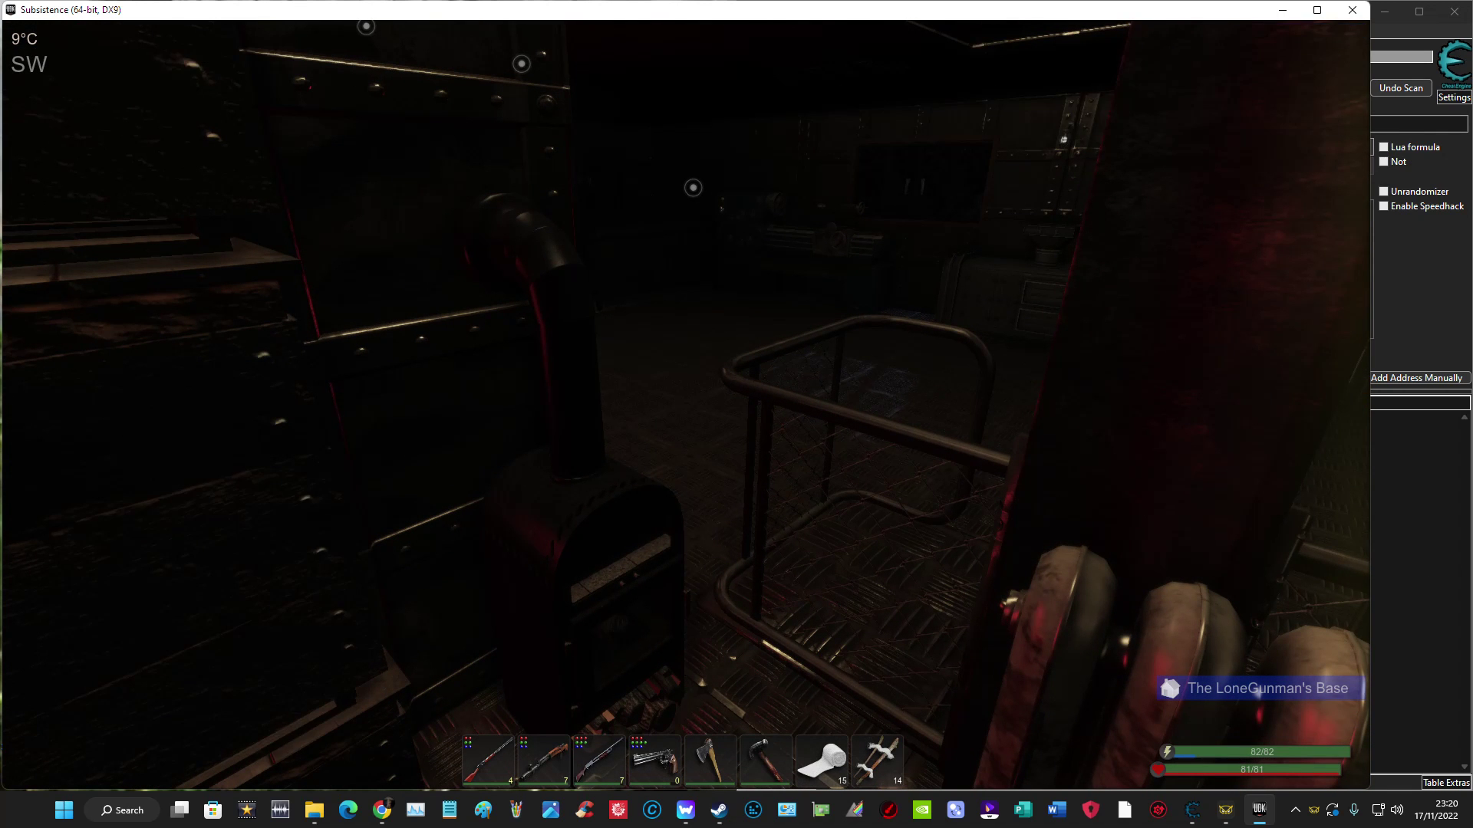
key("Escape")
key("Escape")
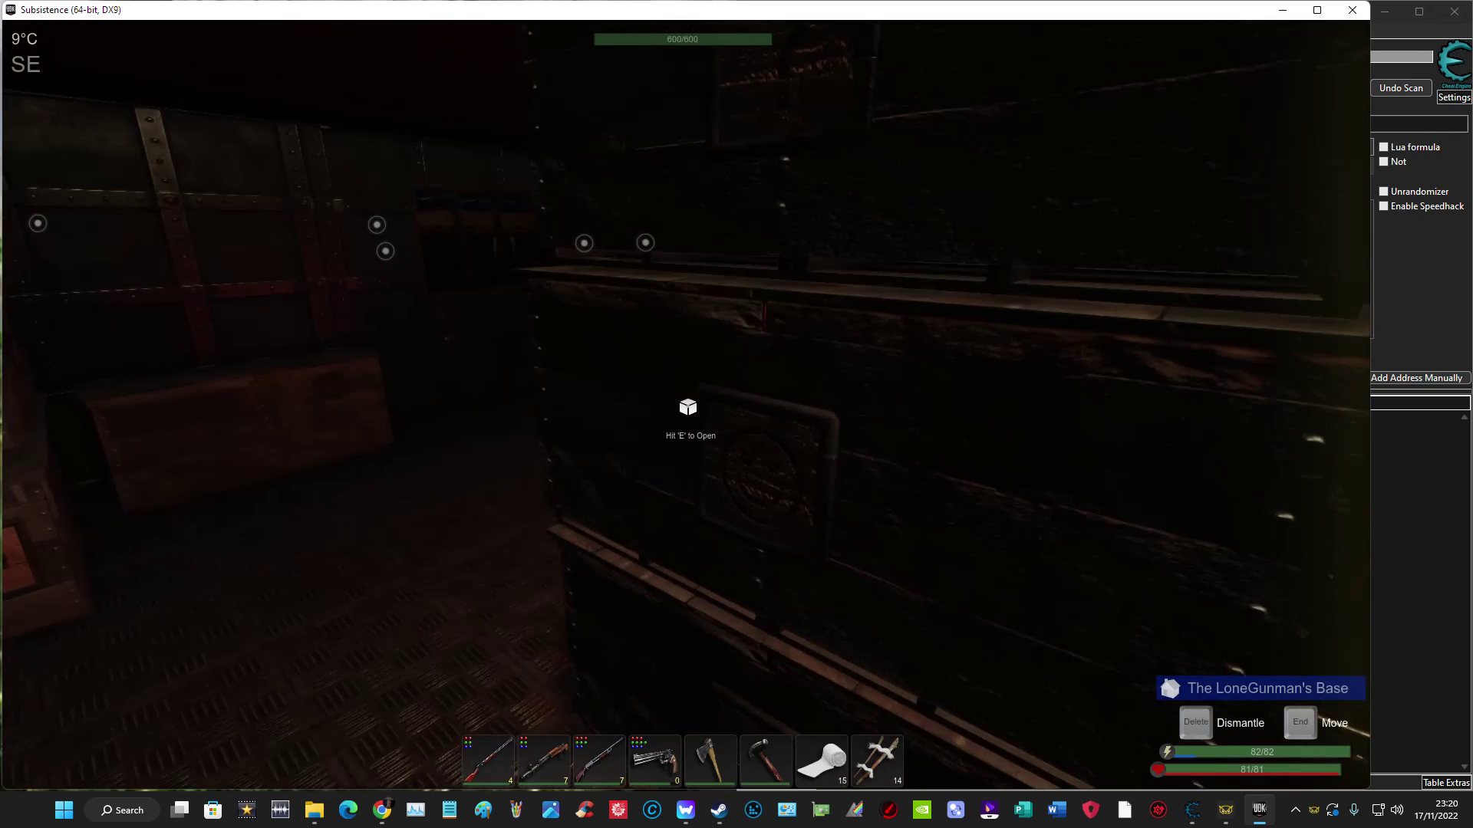
key("w")
key("w")
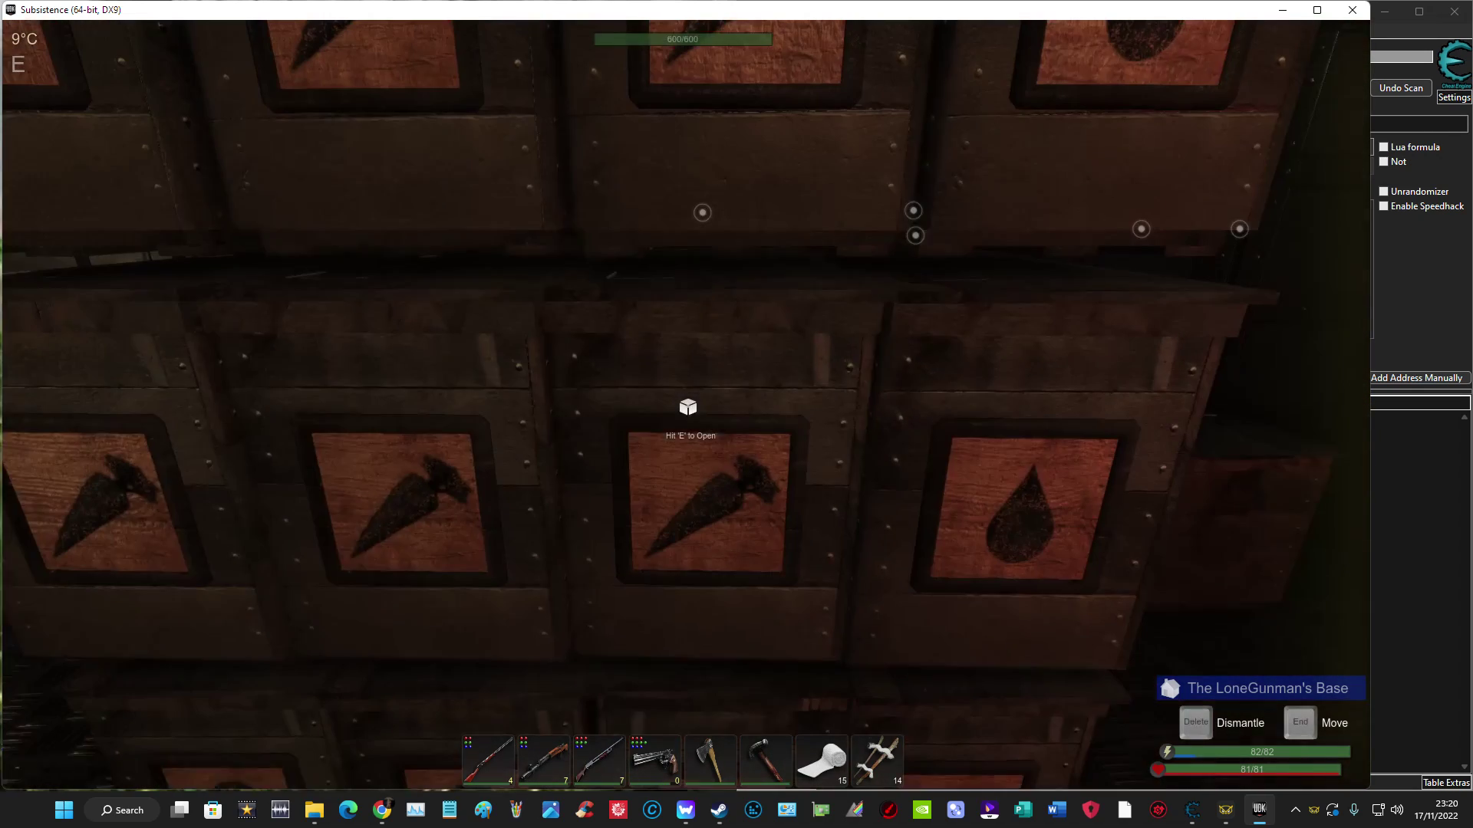
key("e")
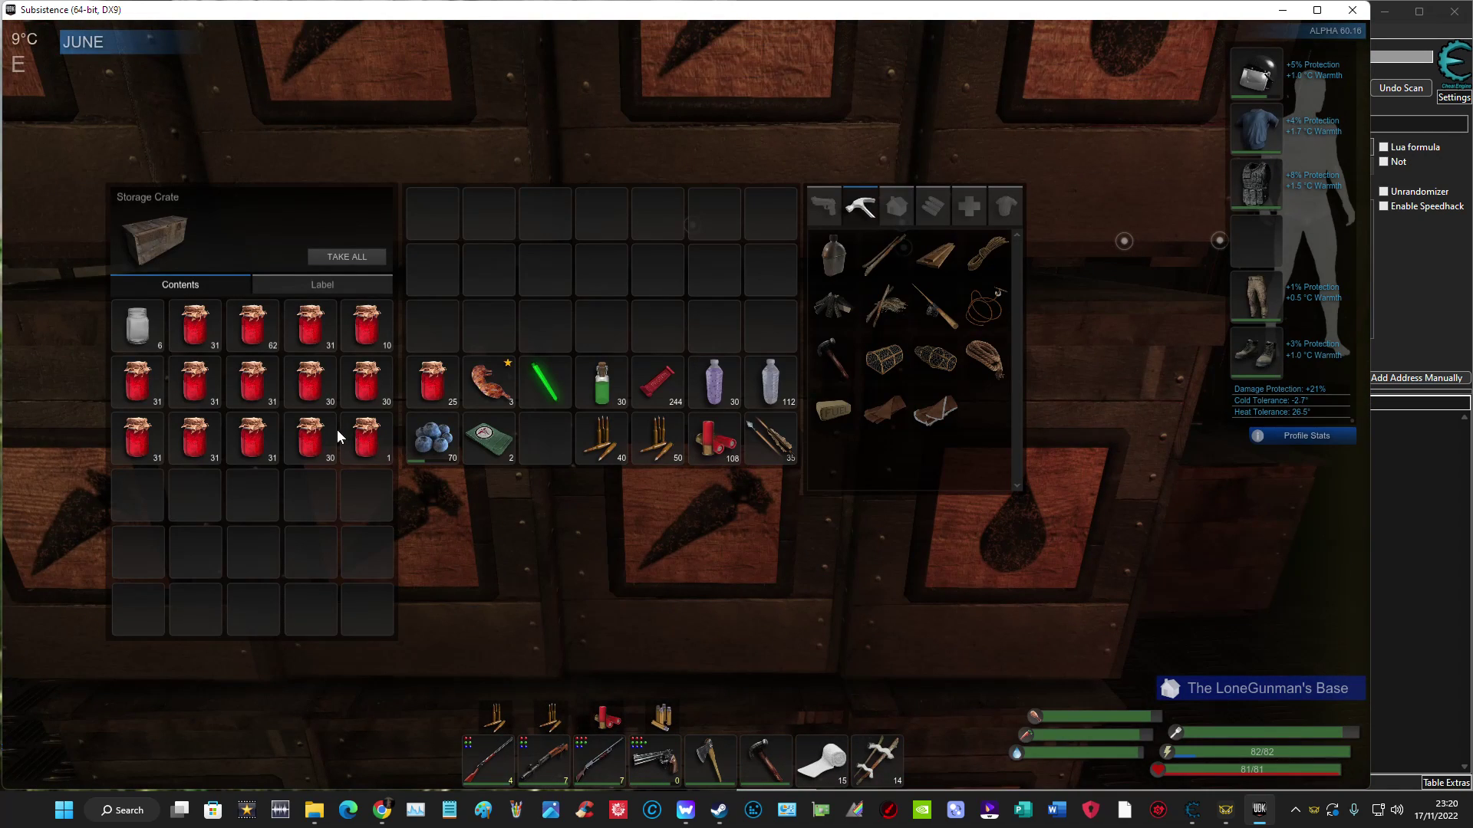
left_click_drag(311, 437, 539, 341)
key("Escape")
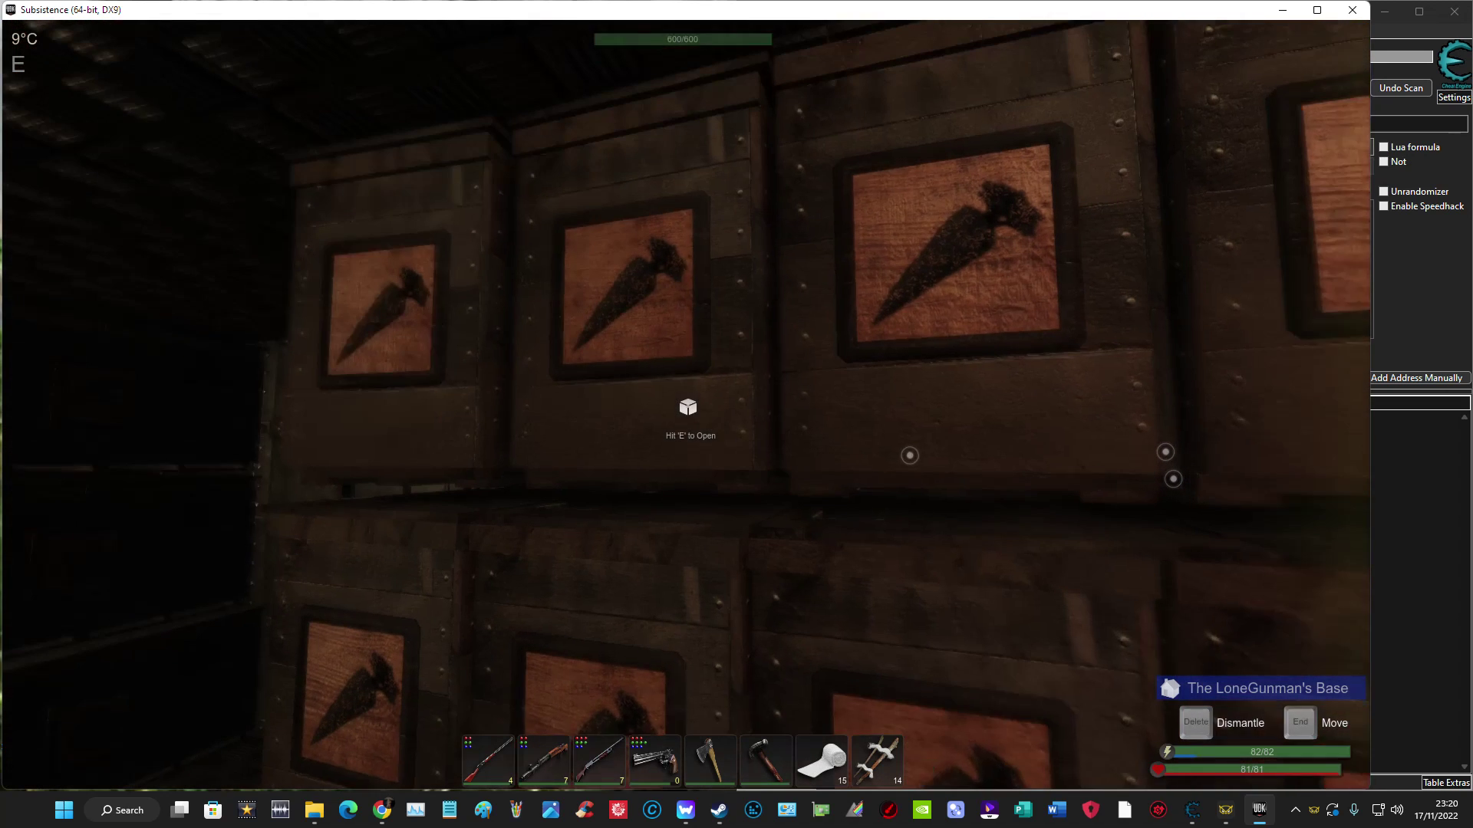
Take a 76-potato stack from the potato crate, halve it, and return 38.
key("e")
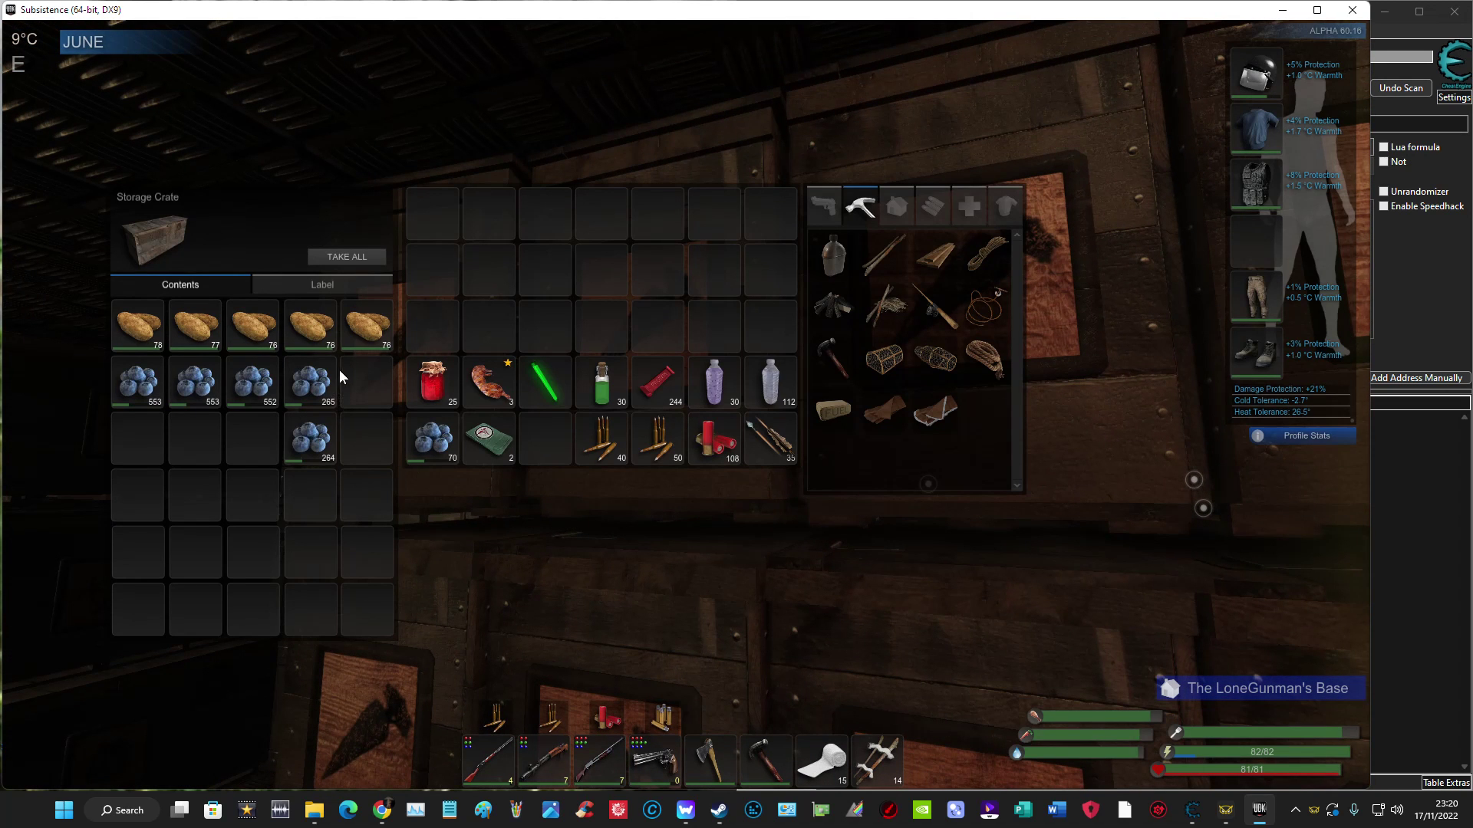
left_click_drag(363, 327, 535, 327)
right_click(539, 334)
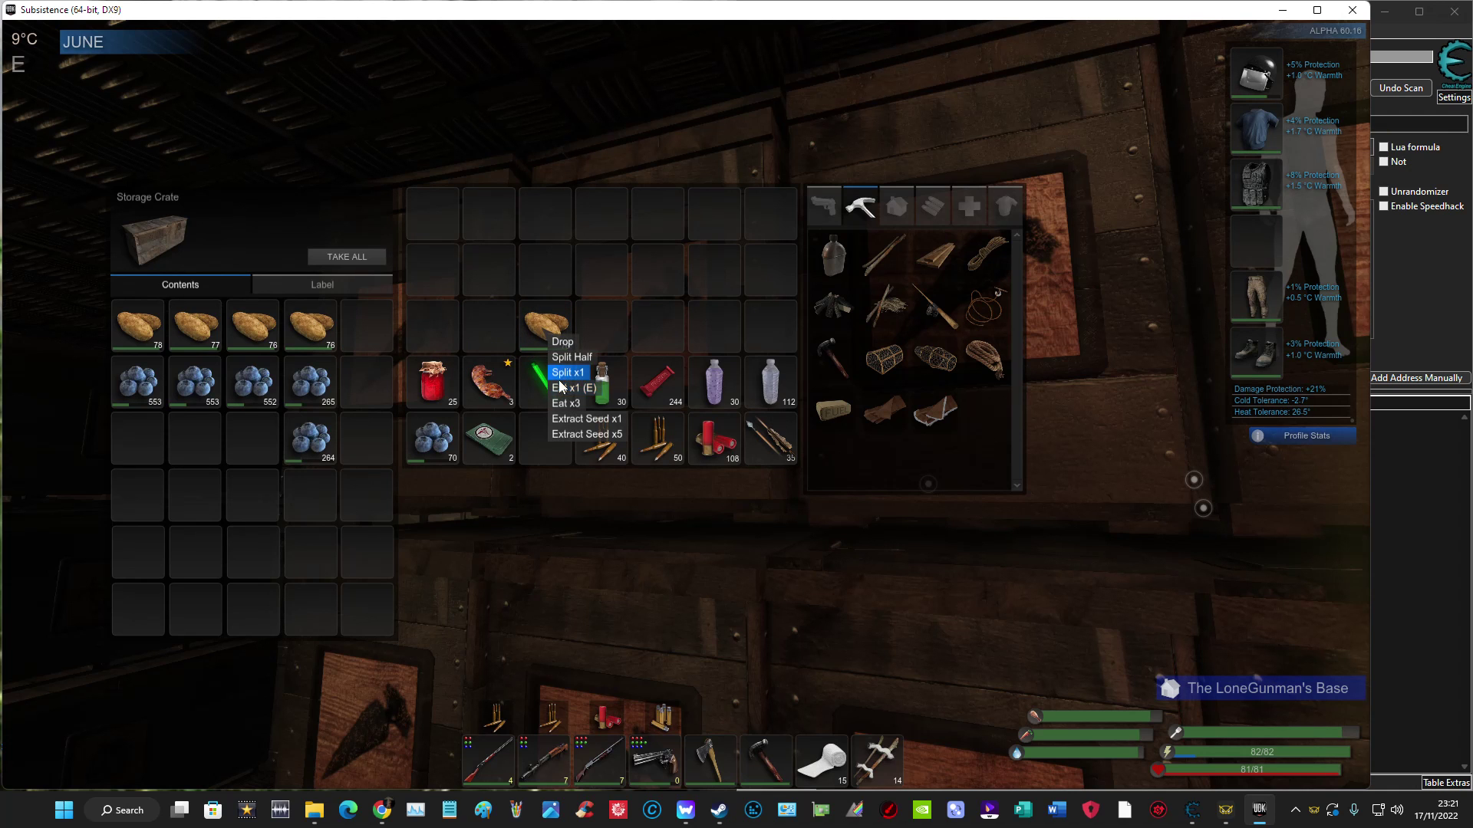
left_click(572, 357)
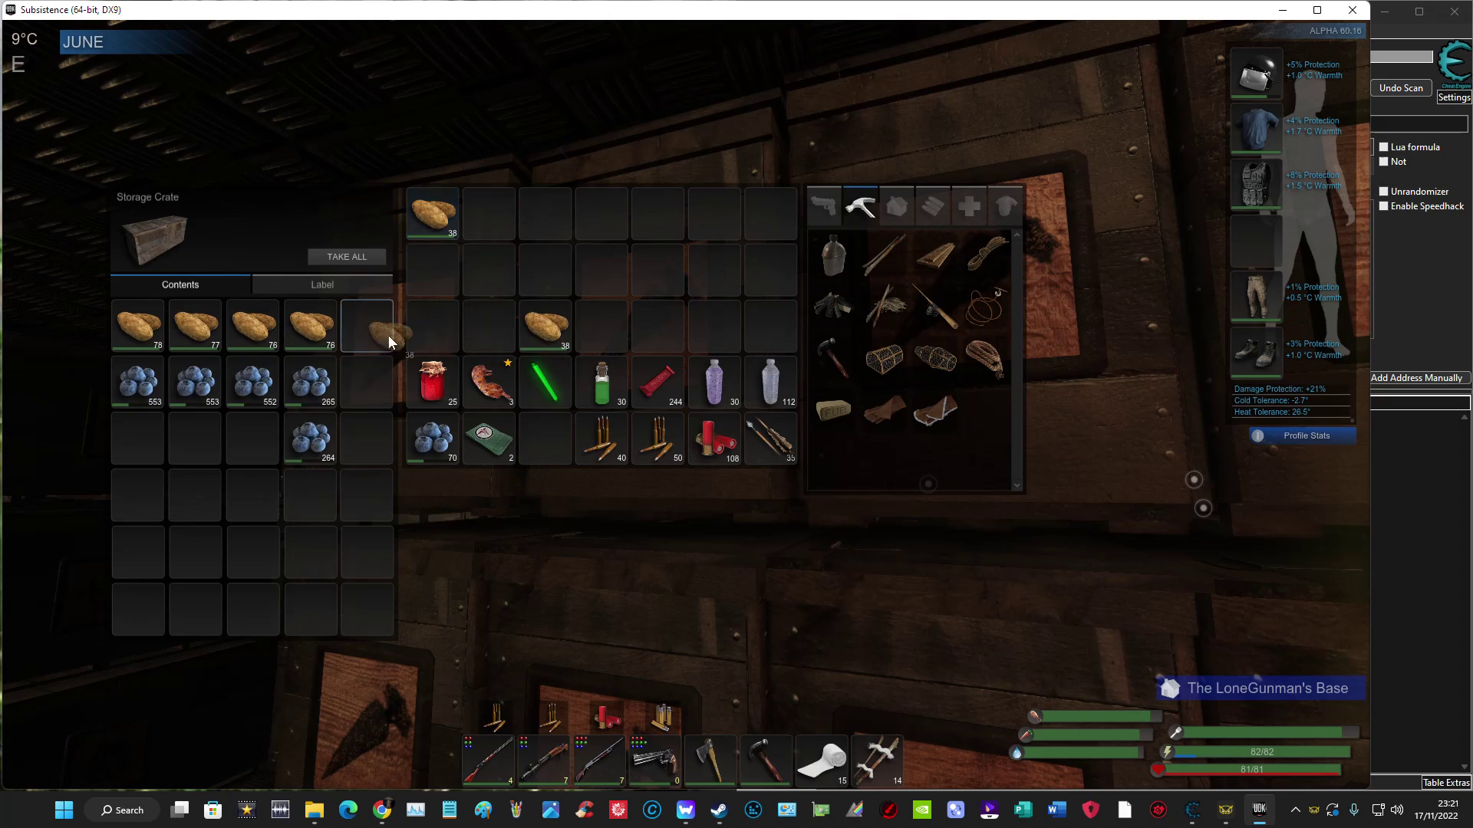
left_click_drag(544, 330, 370, 330)
key("Tab")
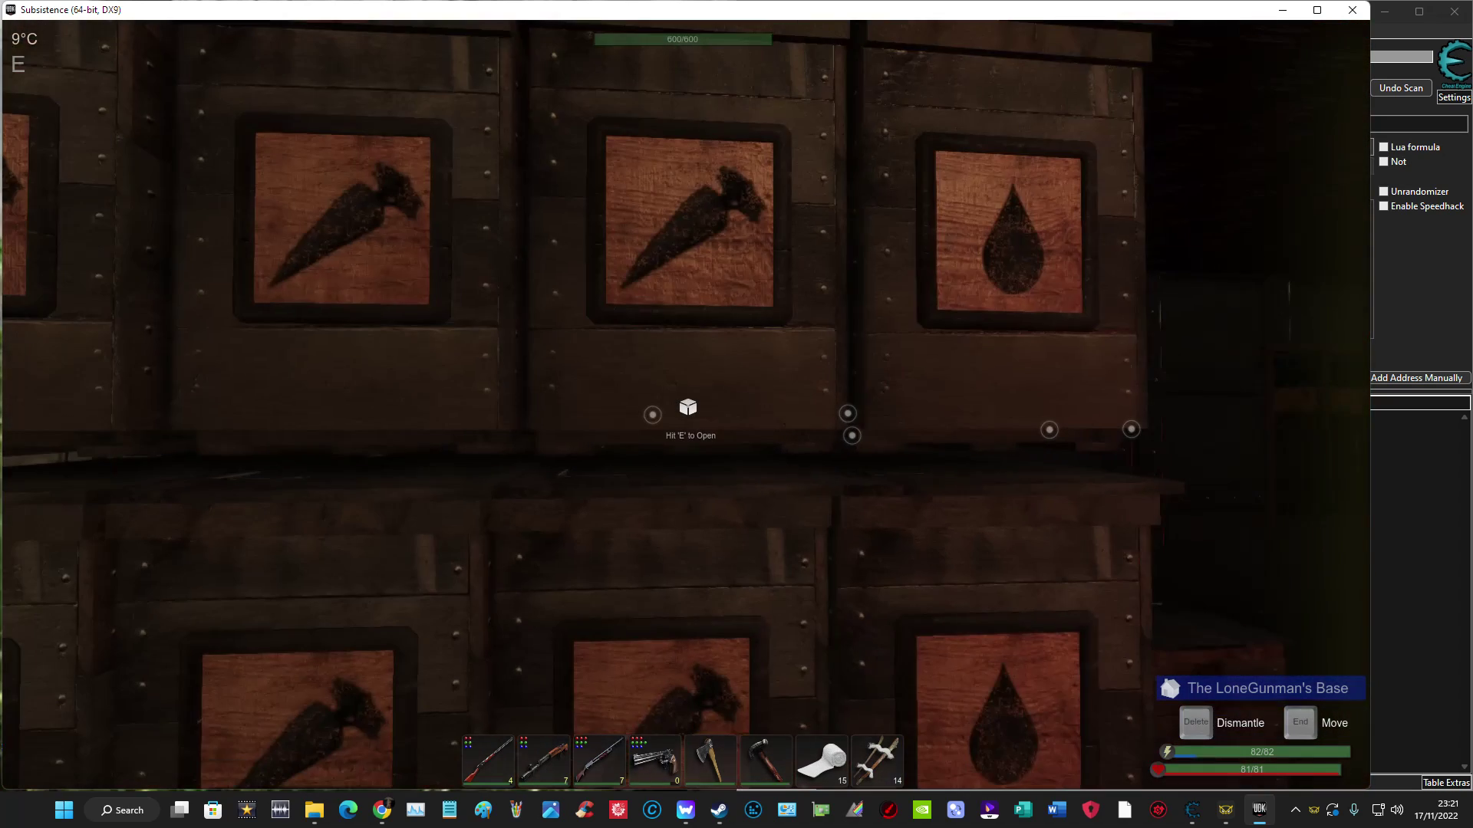
key("e")
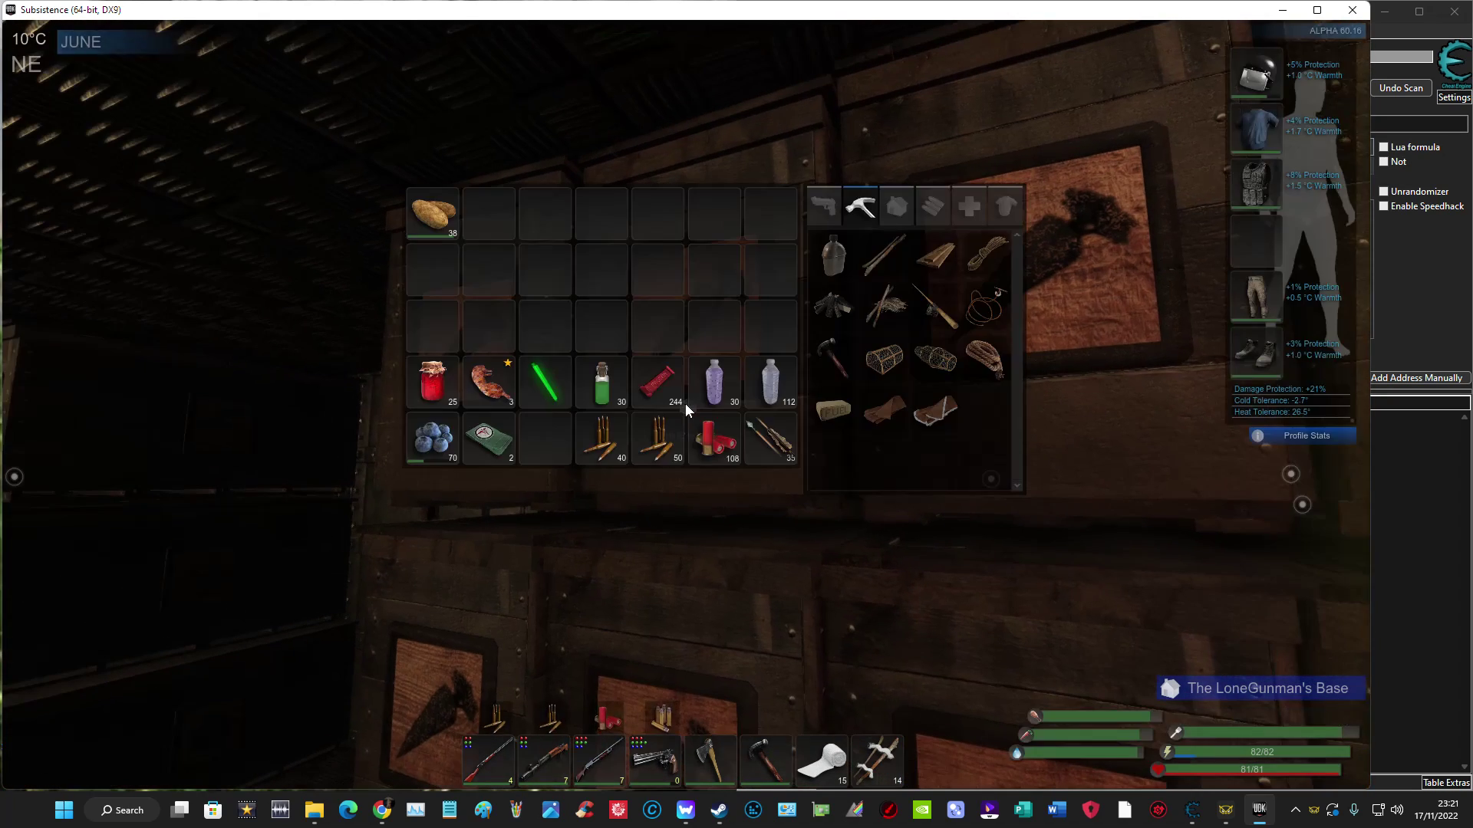
key("Tab")
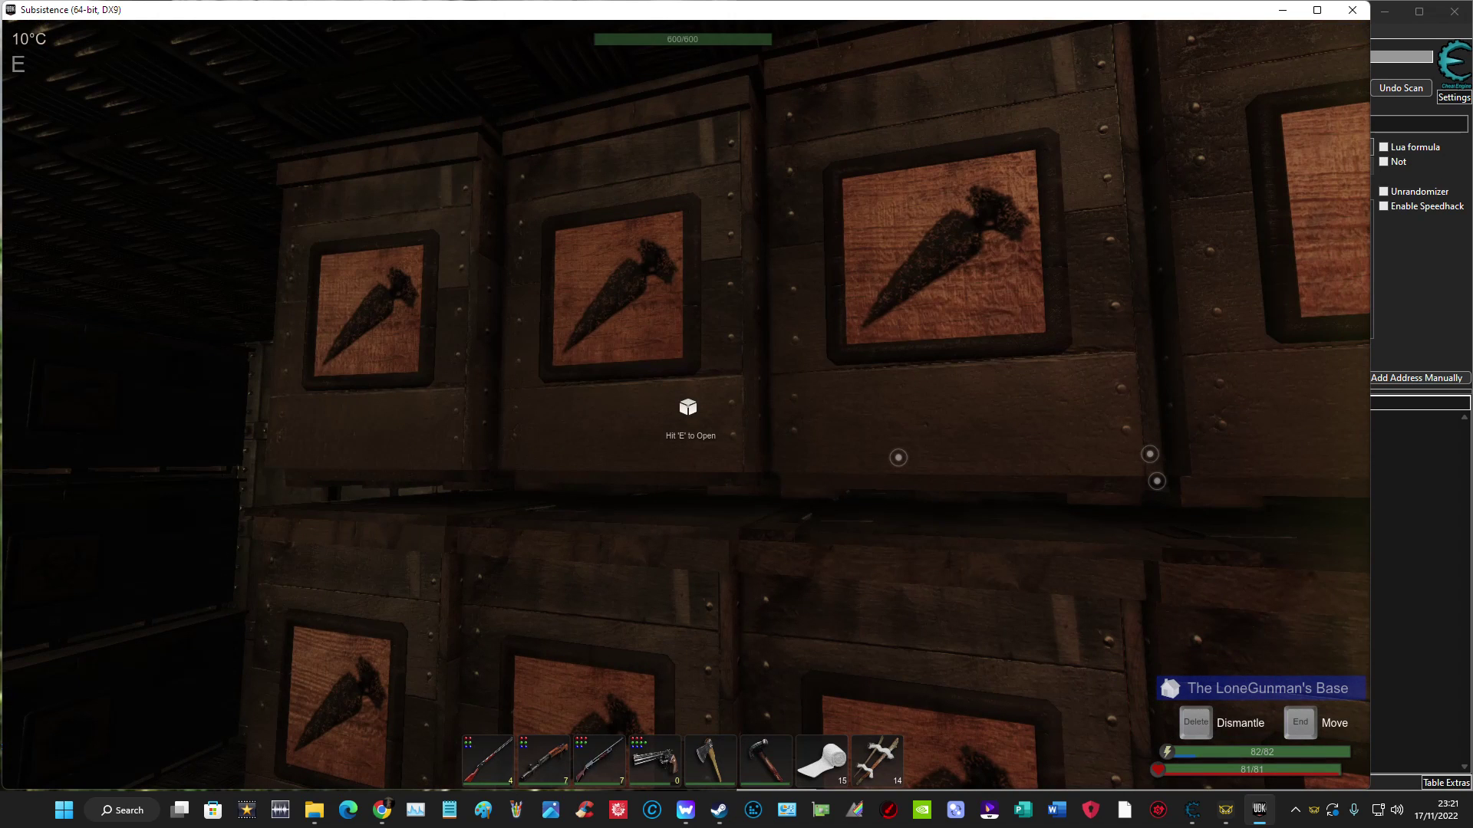
key("e")
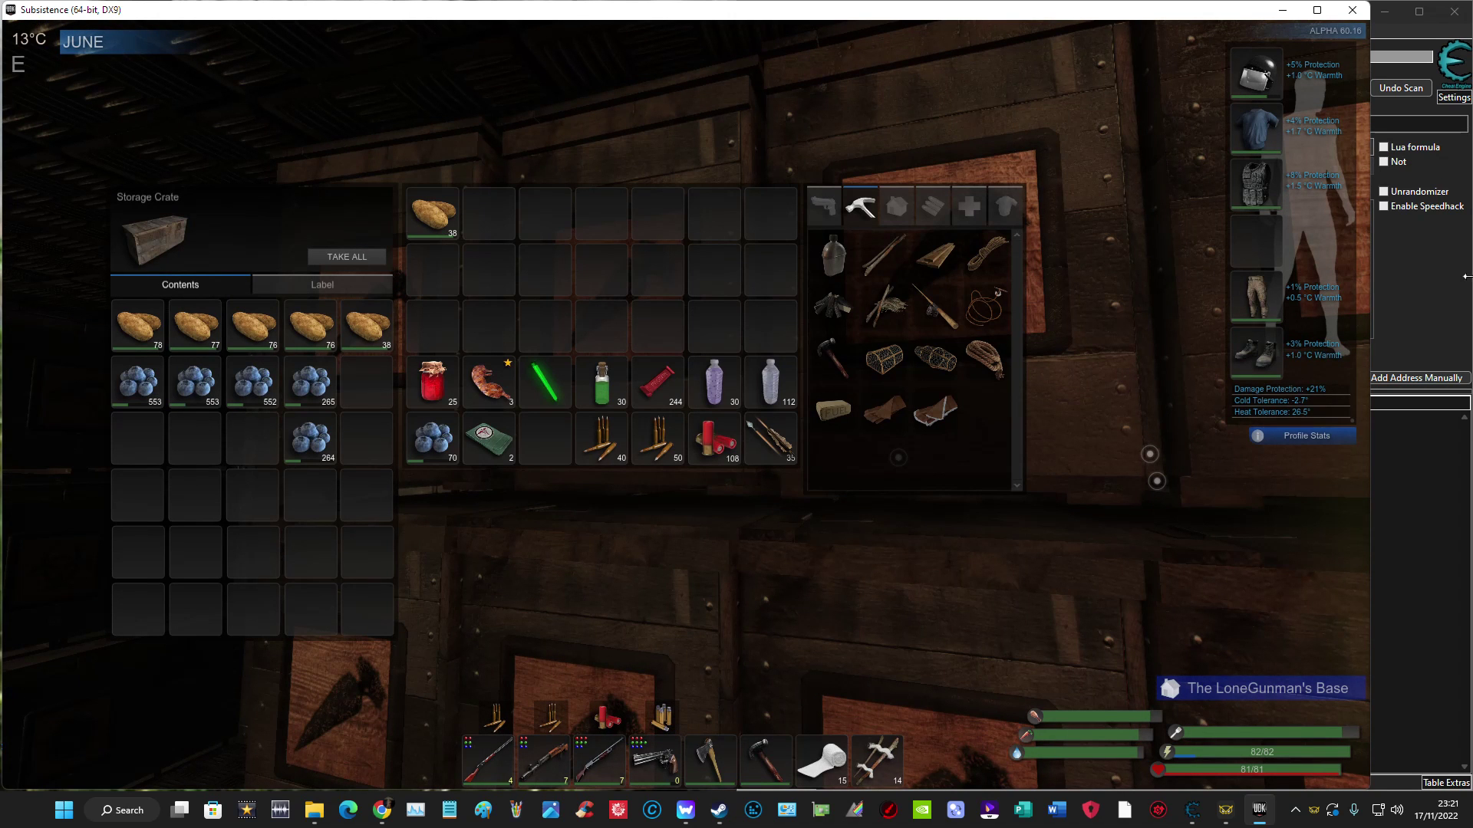
Replace the old search value 20 with 38 and run a new first scan.
left_click(1432, 298)
left_click(1246, 126)
double_click(1246, 126)
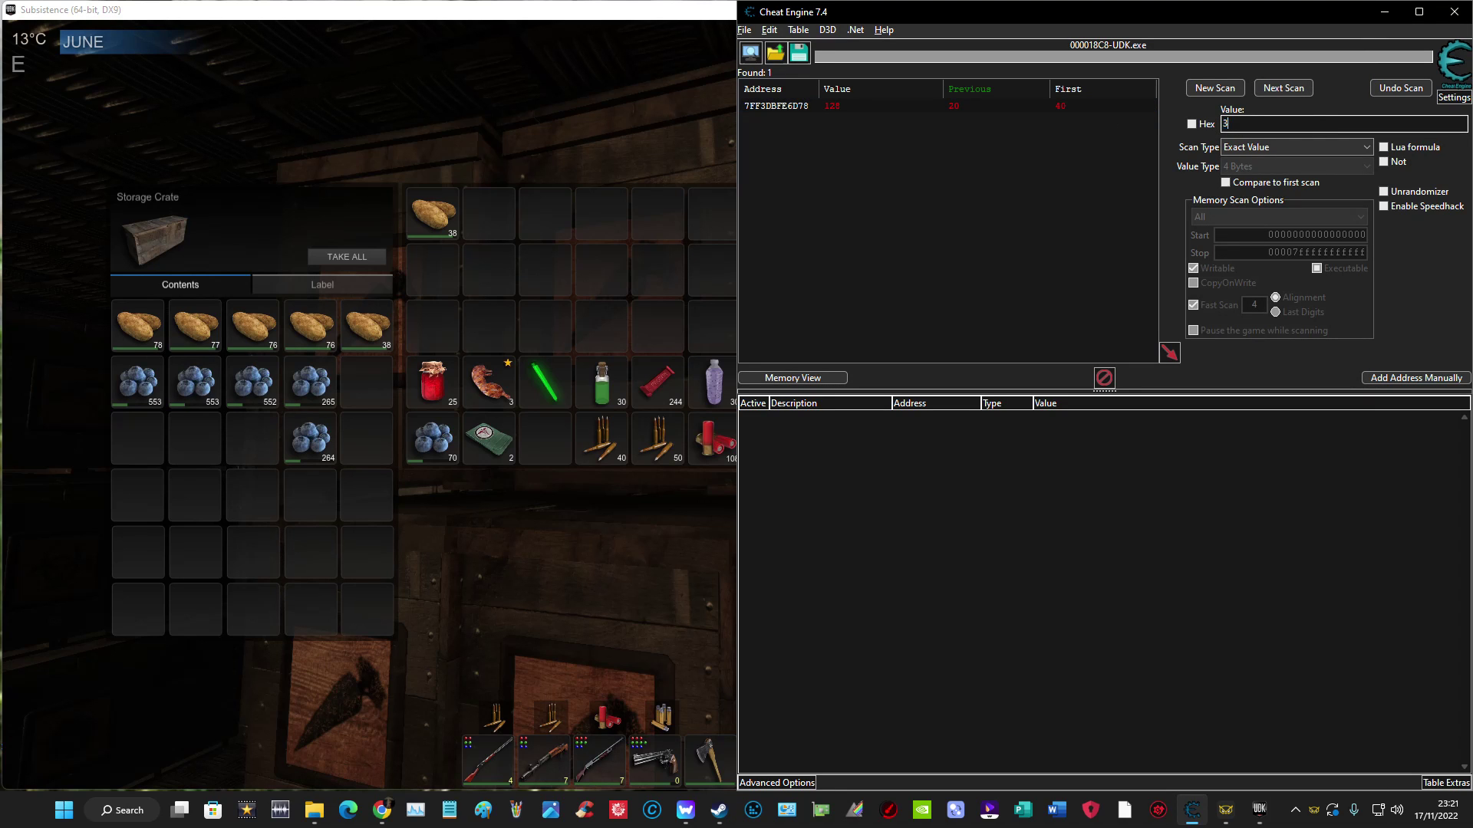
type("38")
left_click(1216, 87)
left_click(1226, 92)
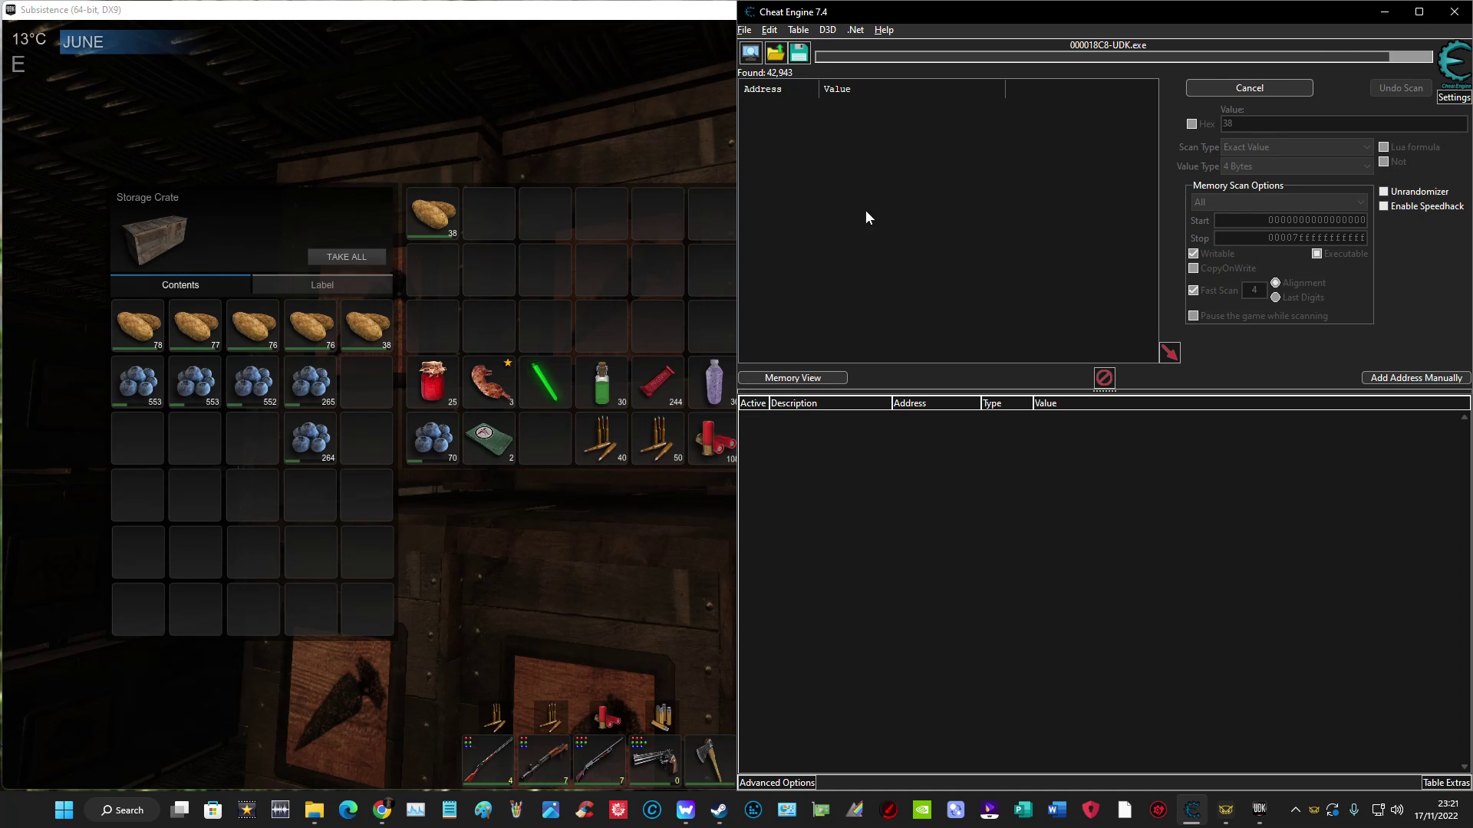
Split off two single potatoes from the 38 stack and drop each into the crate.
left_click(435, 216)
right_click(436, 216)
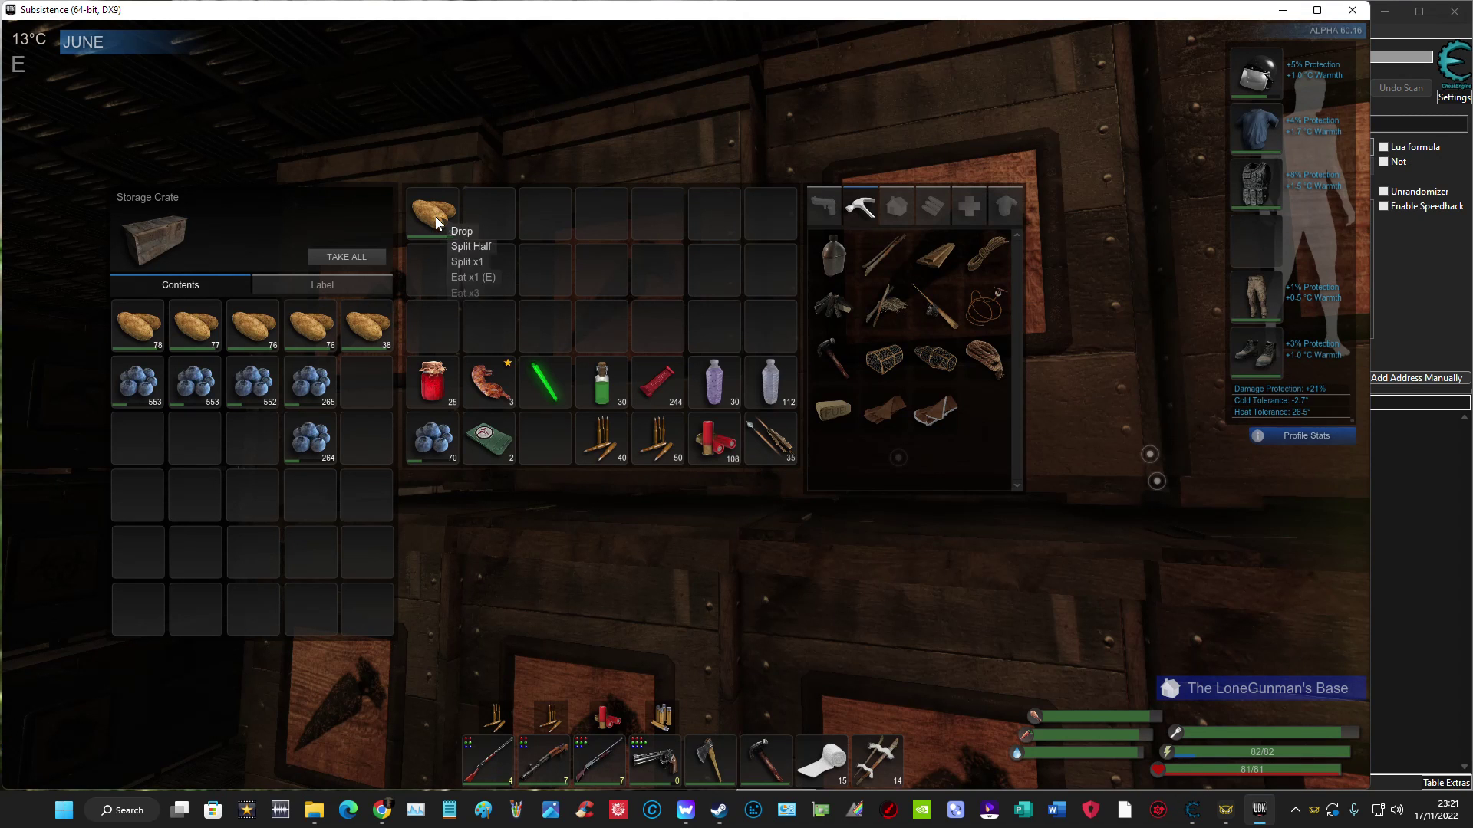
left_click(468, 264)
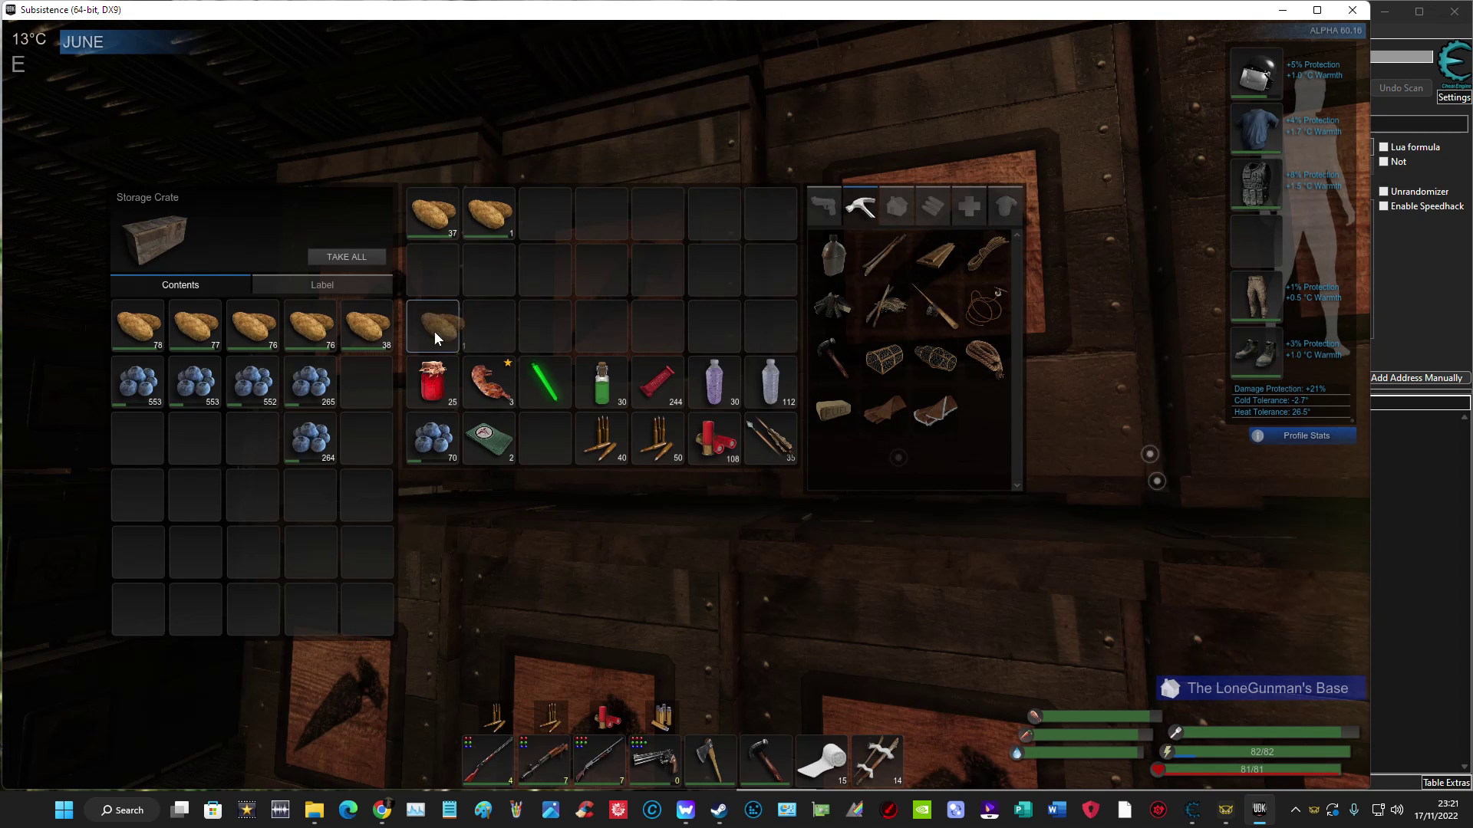
left_click_drag(435, 332, 385, 372)
right_click(435, 219)
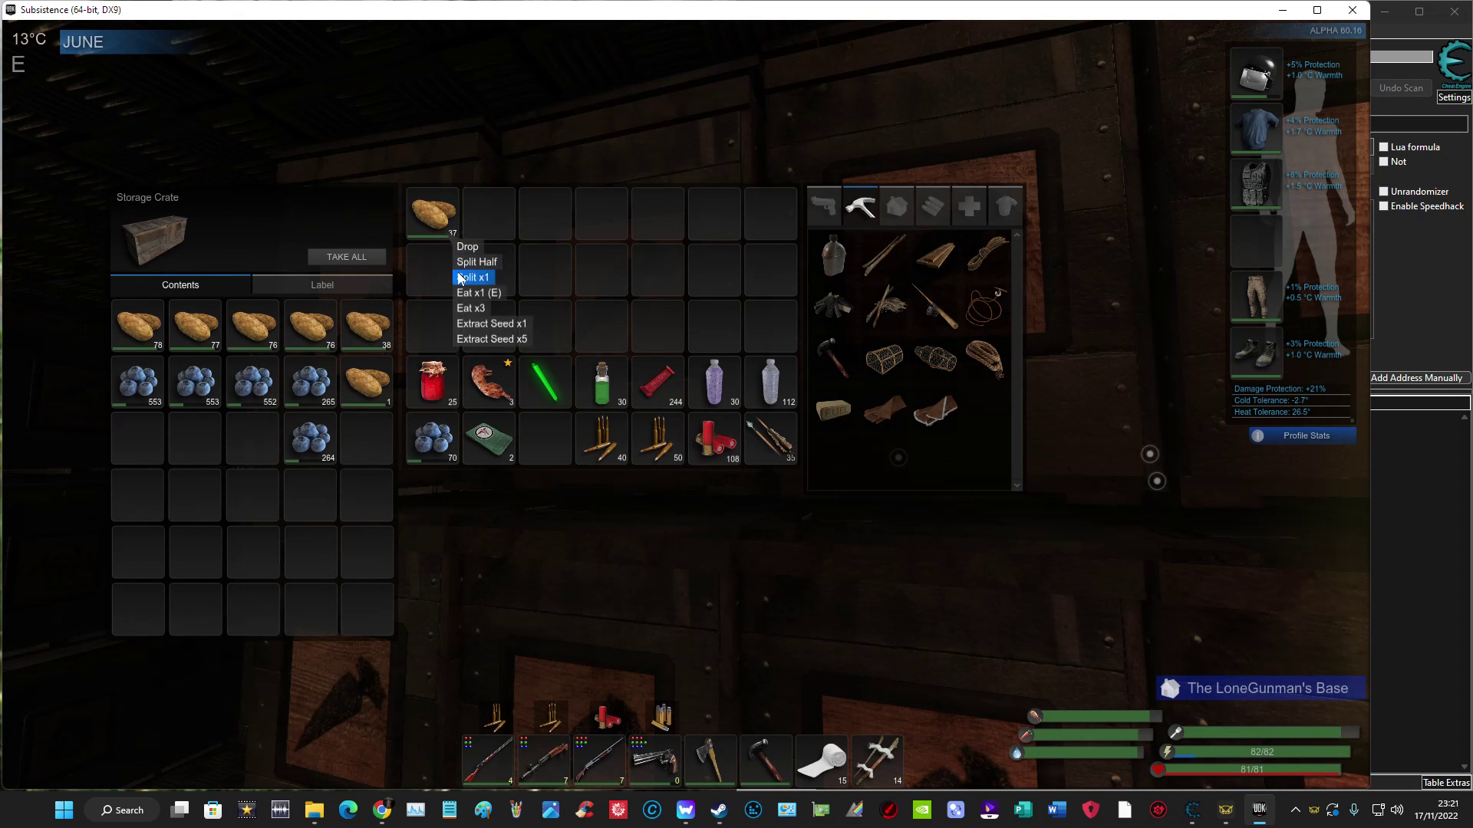
left_click(466, 277)
mouse_move(494, 223)
left_mouse_down()
mouse_move(370, 462)
mouse_move(369, 443)
left_mouse_up()
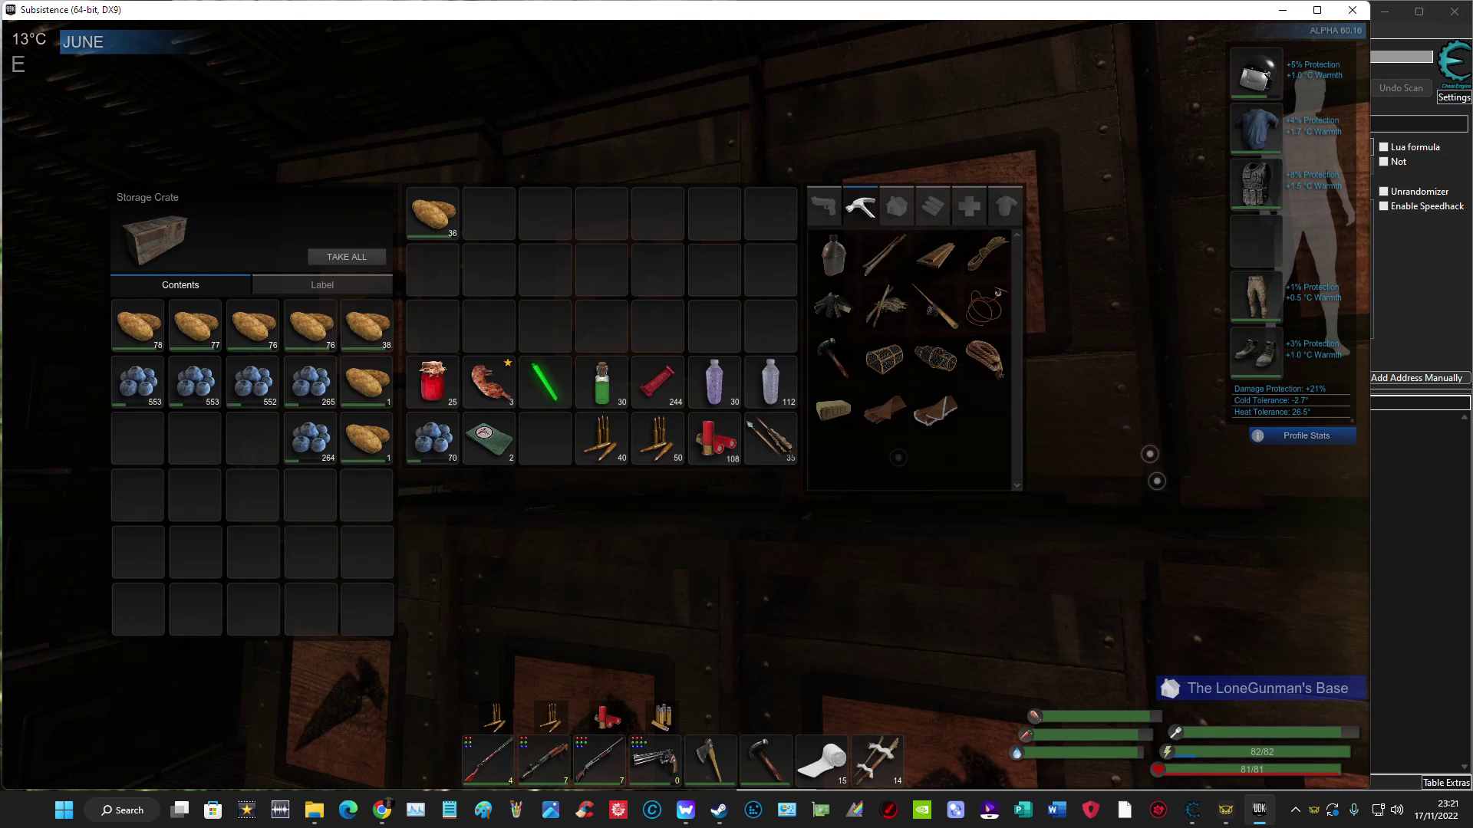
left_click(1448, 313)
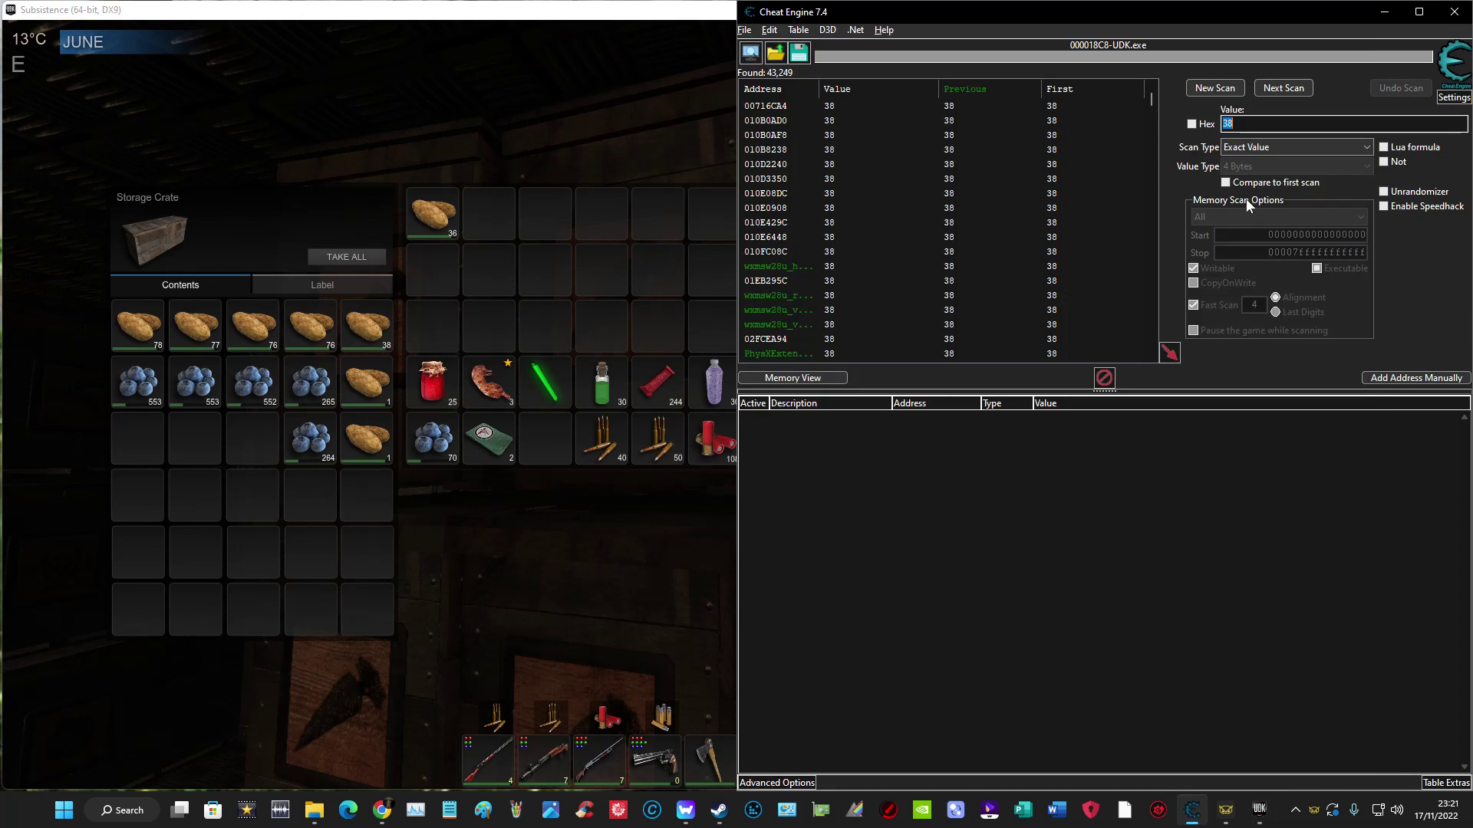
Rescan for 36 to reach seven addresses, then move another potato to the crate, leaving 35.
left_click(1257, 126)
type("6")
left_click(1284, 88)
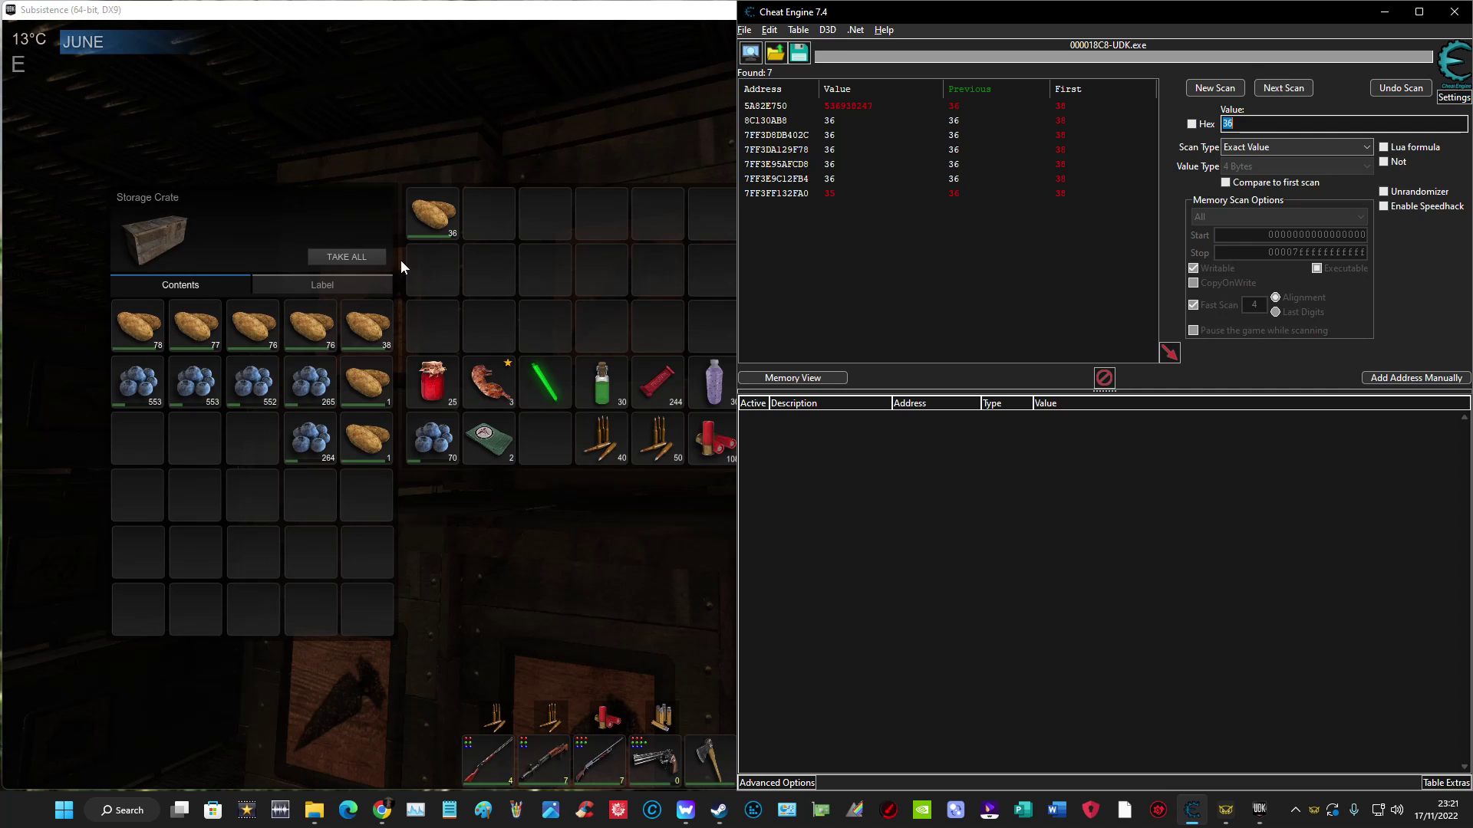
left_click(440, 217)
right_click(441, 219)
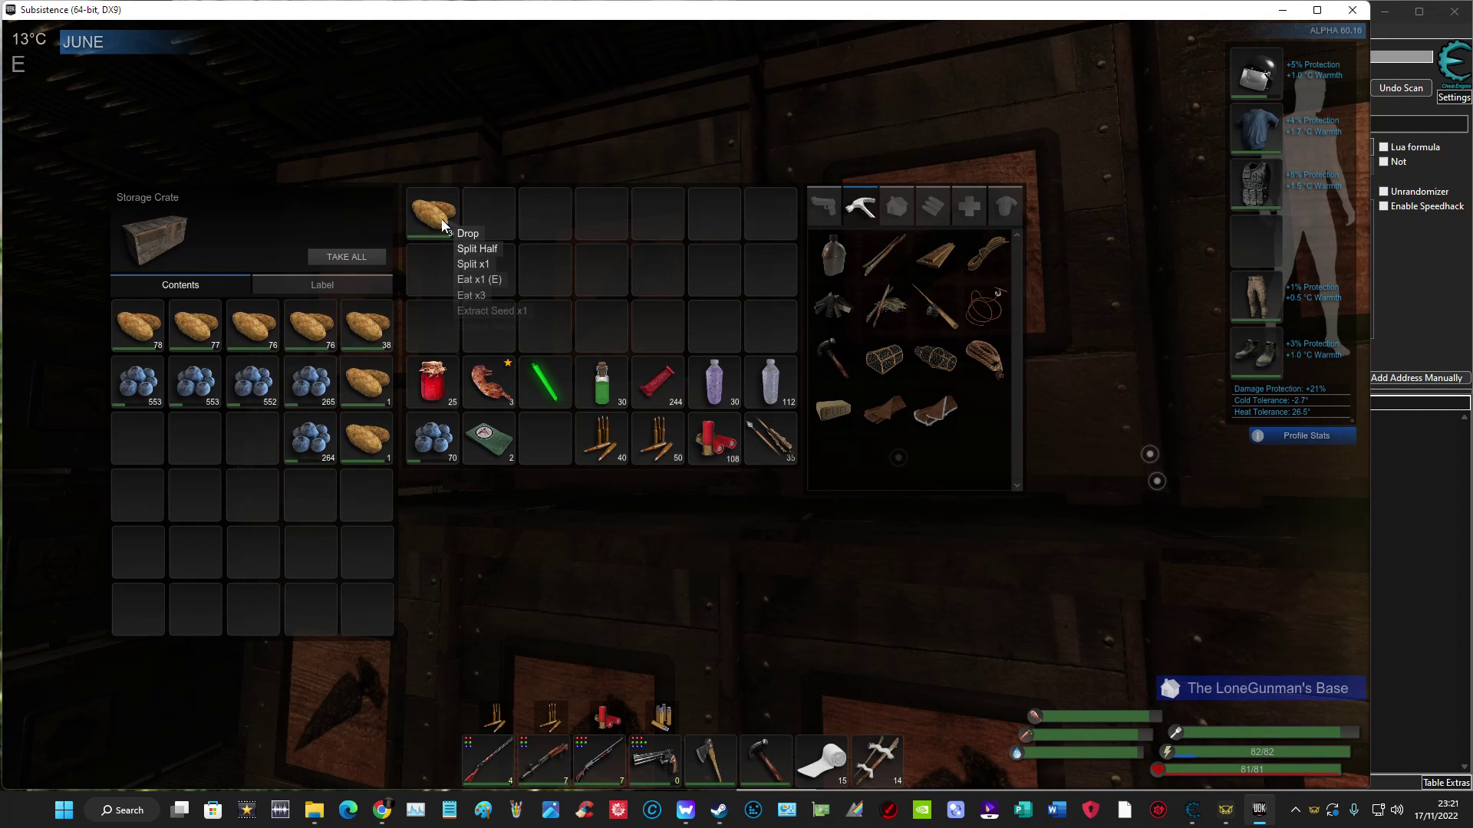
left_click(471, 266)
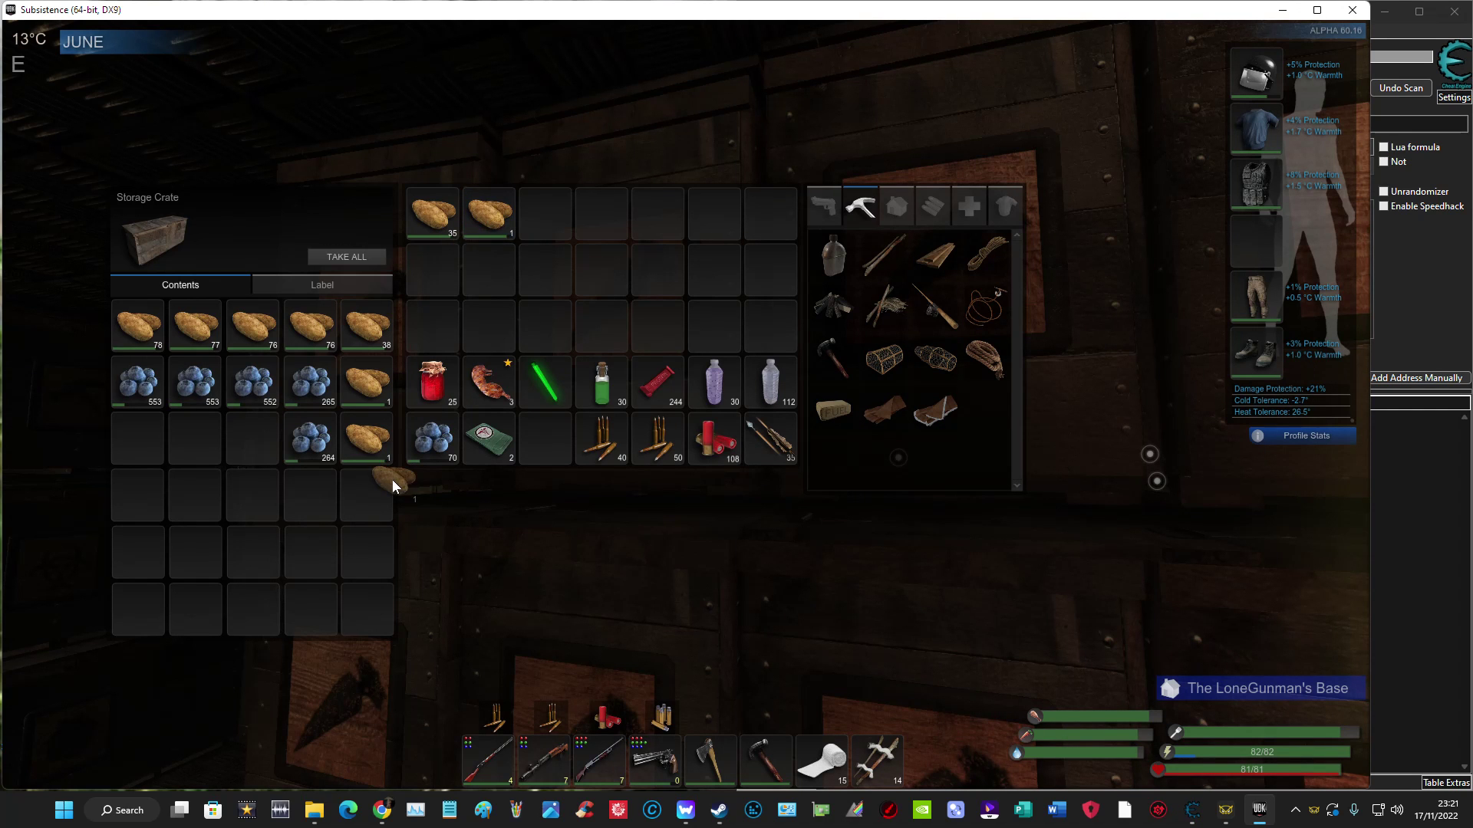
left_click_drag(490, 217, 366, 495)
left_click(1416, 333)
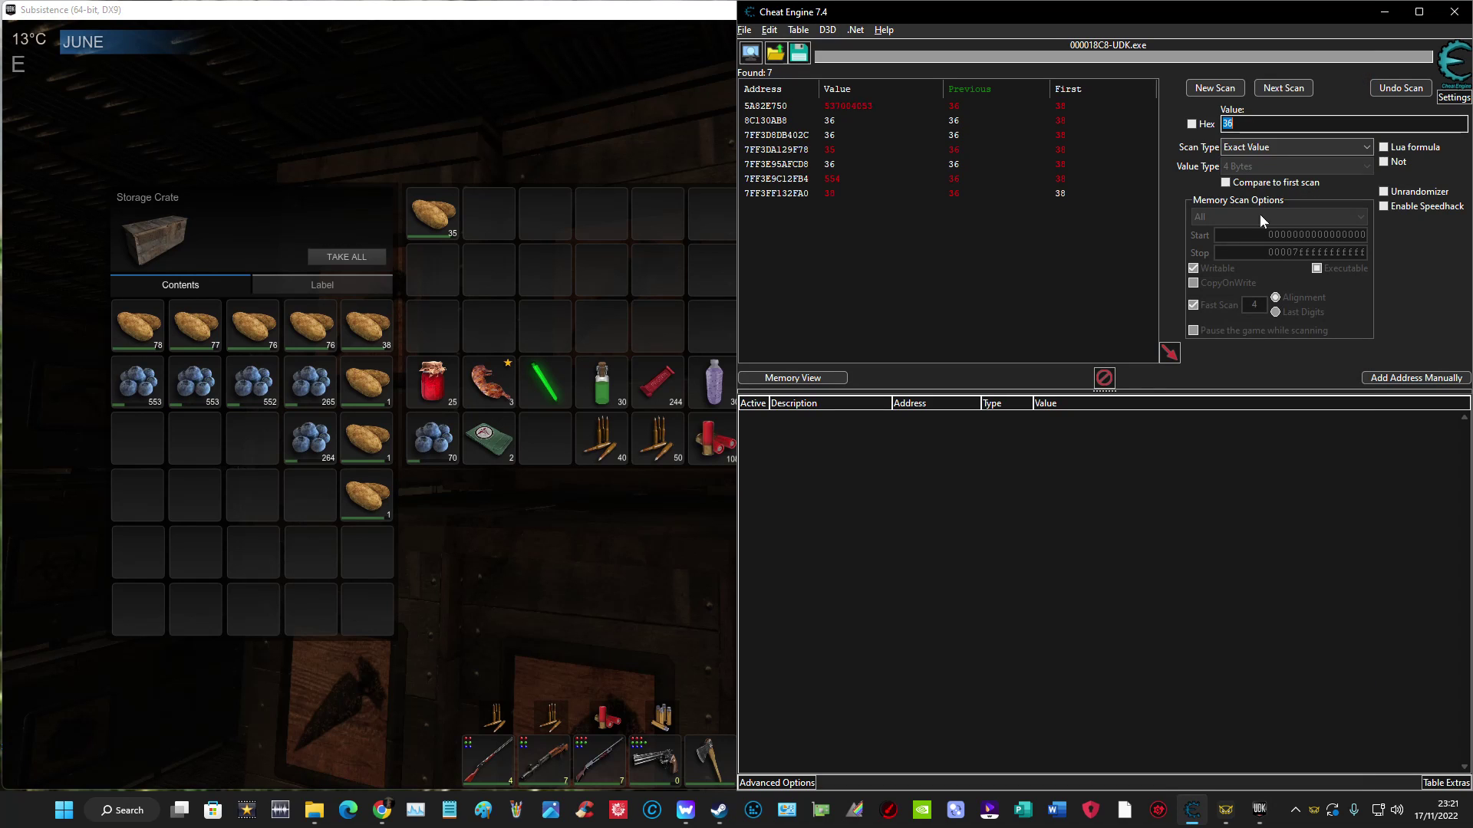
double_click(1251, 124)
type("36")
key("BackSpace")
type("5")
Rescan for 35, then set the one remaining address to 150.
left_click(1283, 87)
left_click(1078, 105)
right_click(1077, 105)
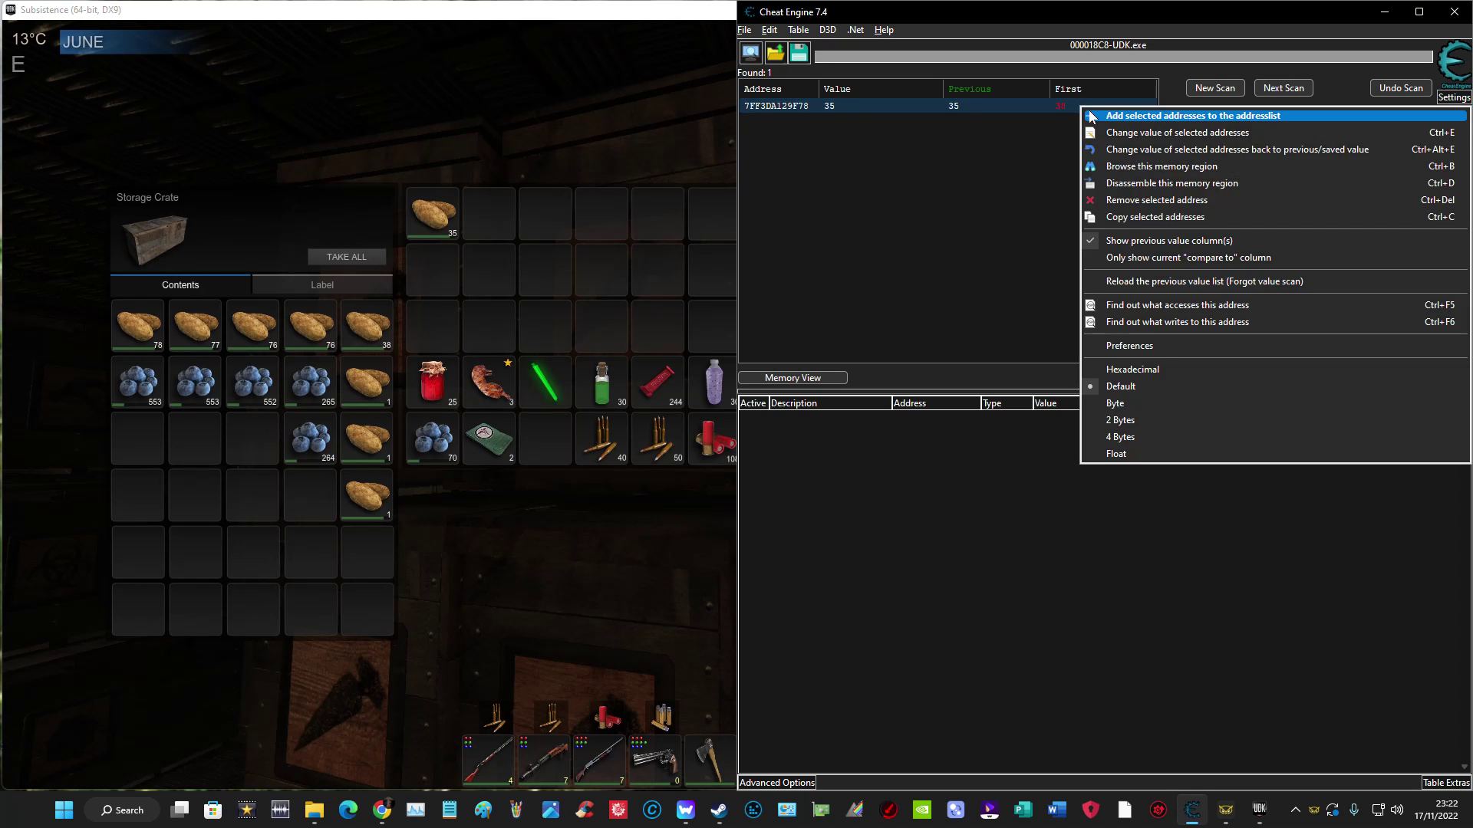
left_click(1097, 130)
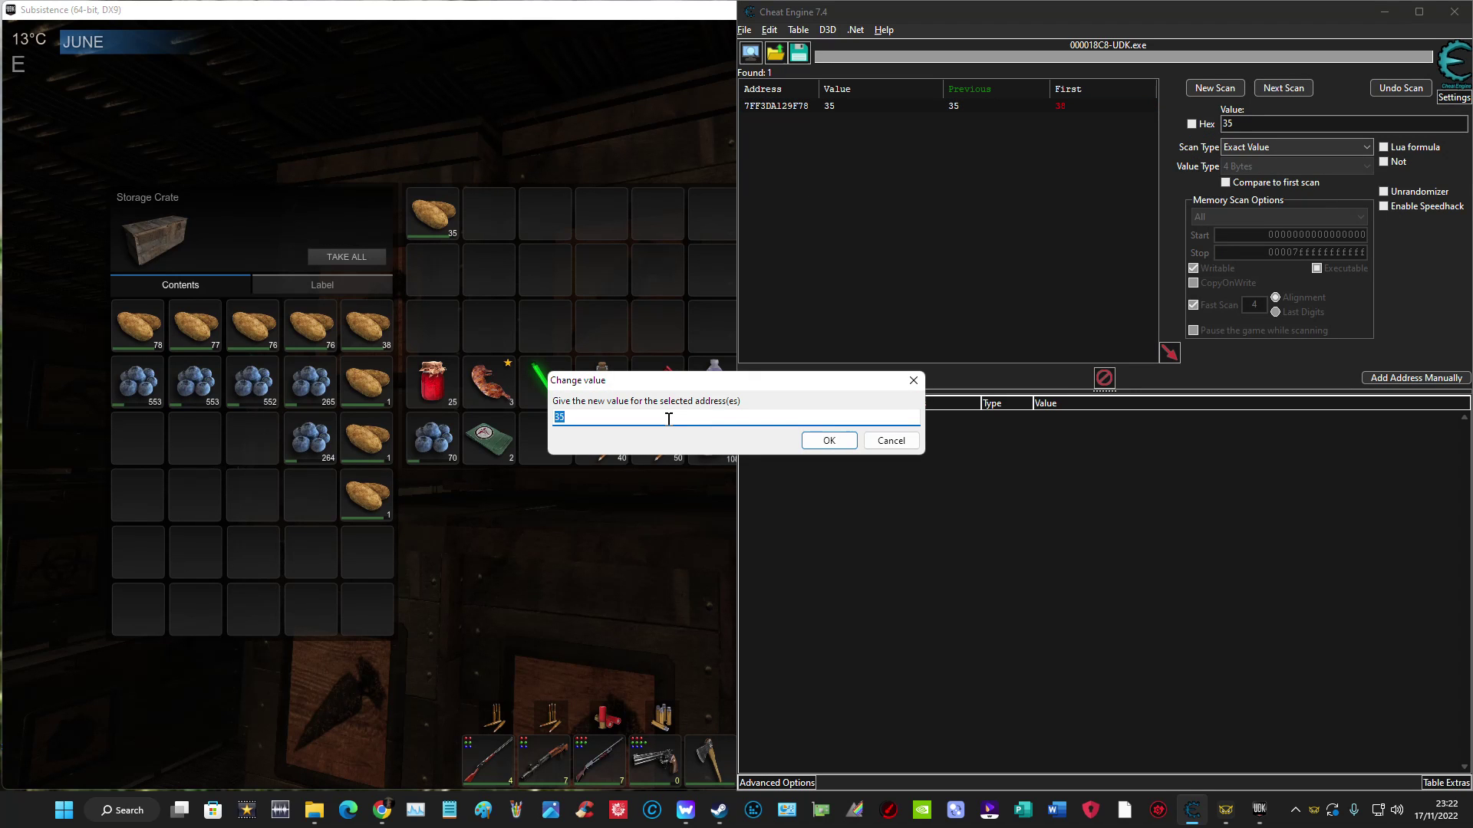
type("1")
type("50")
left_click(829, 440)
left_click(690, 518)
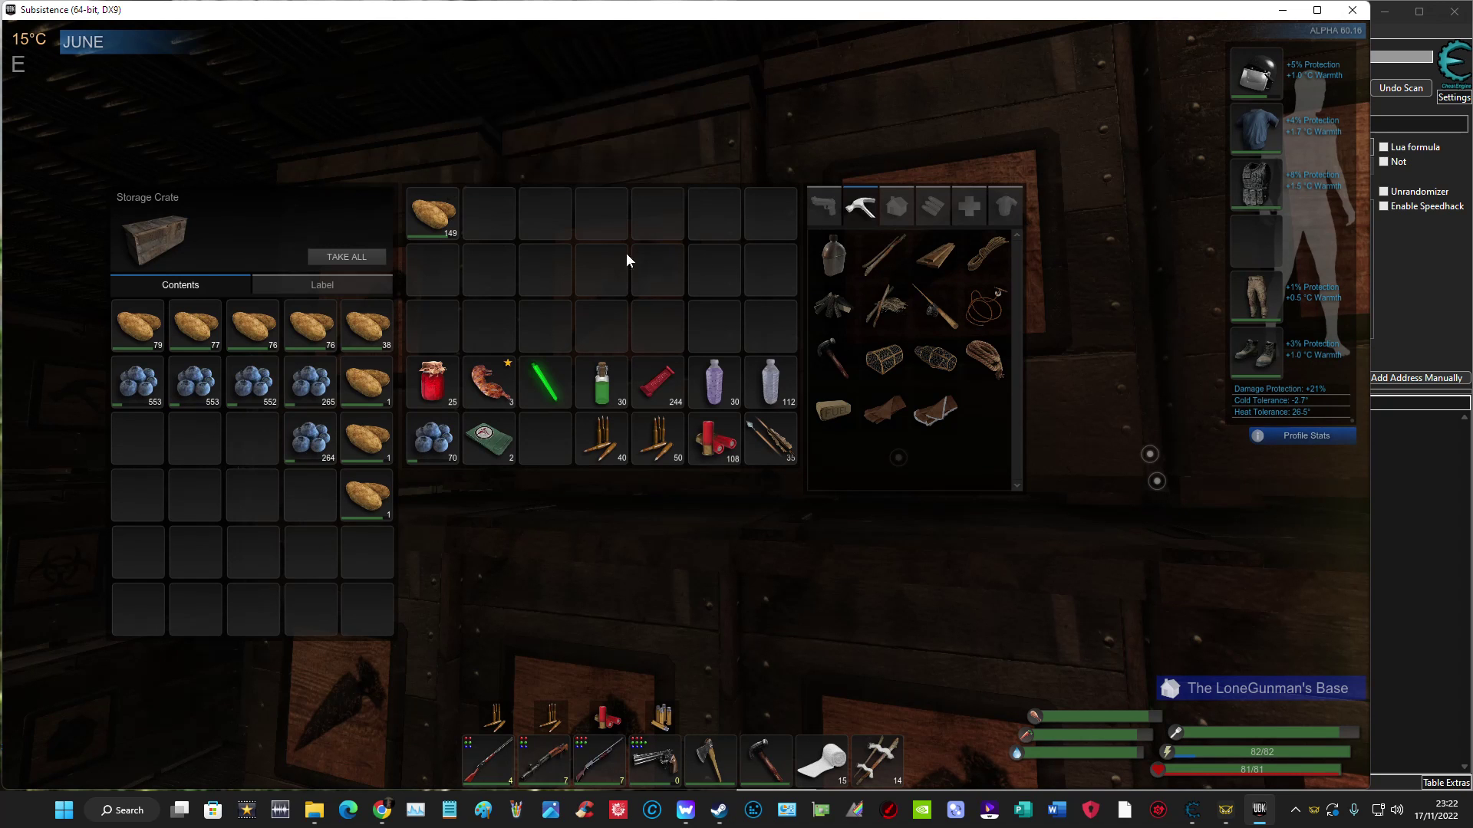
Move the 150 stack into the crate, group loose potatoes into 3, and halve the 95 stack.
left_click(445, 216, "shift")
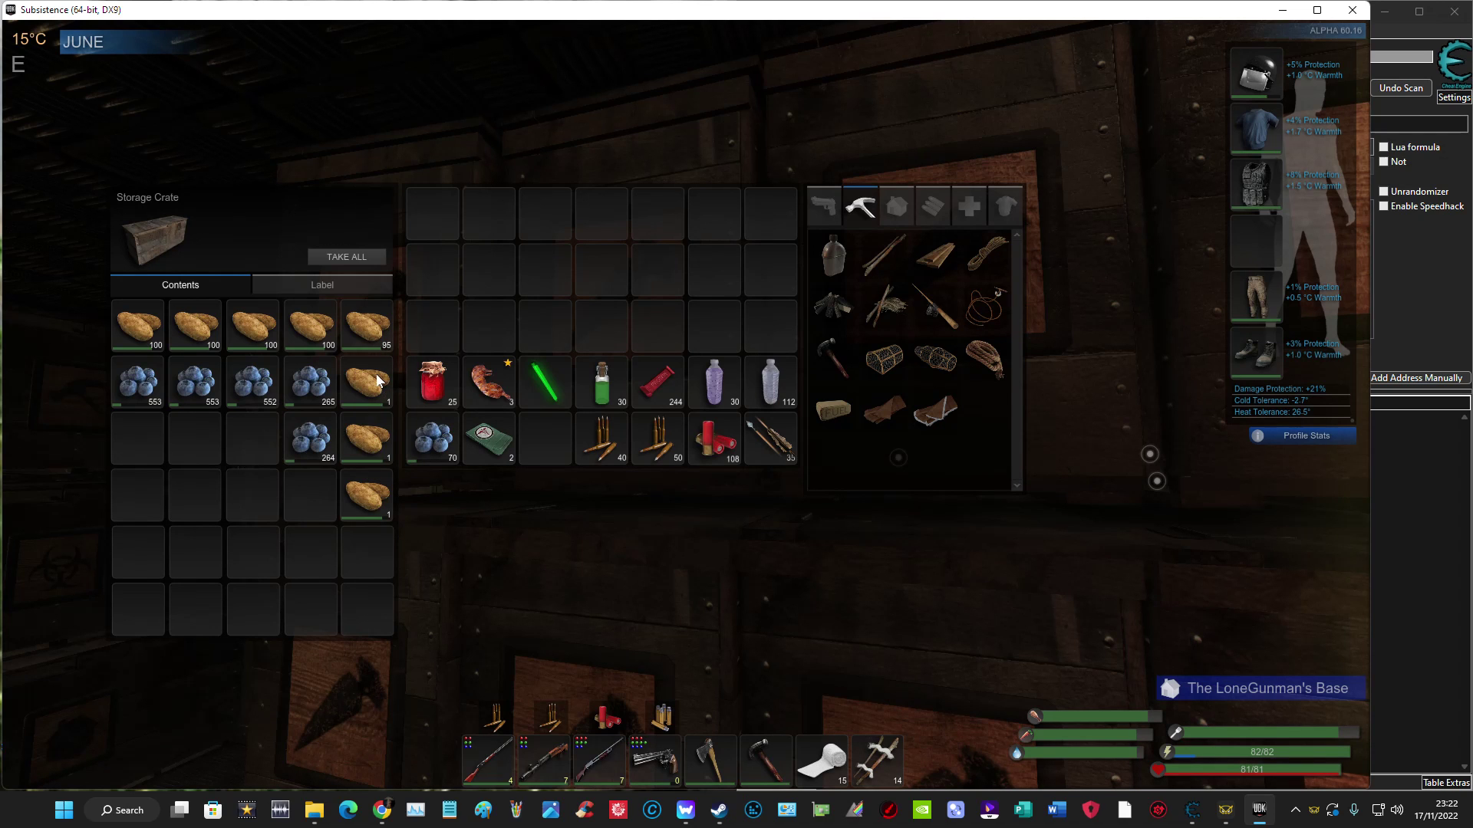
left_click_drag(378, 382, 371, 440)
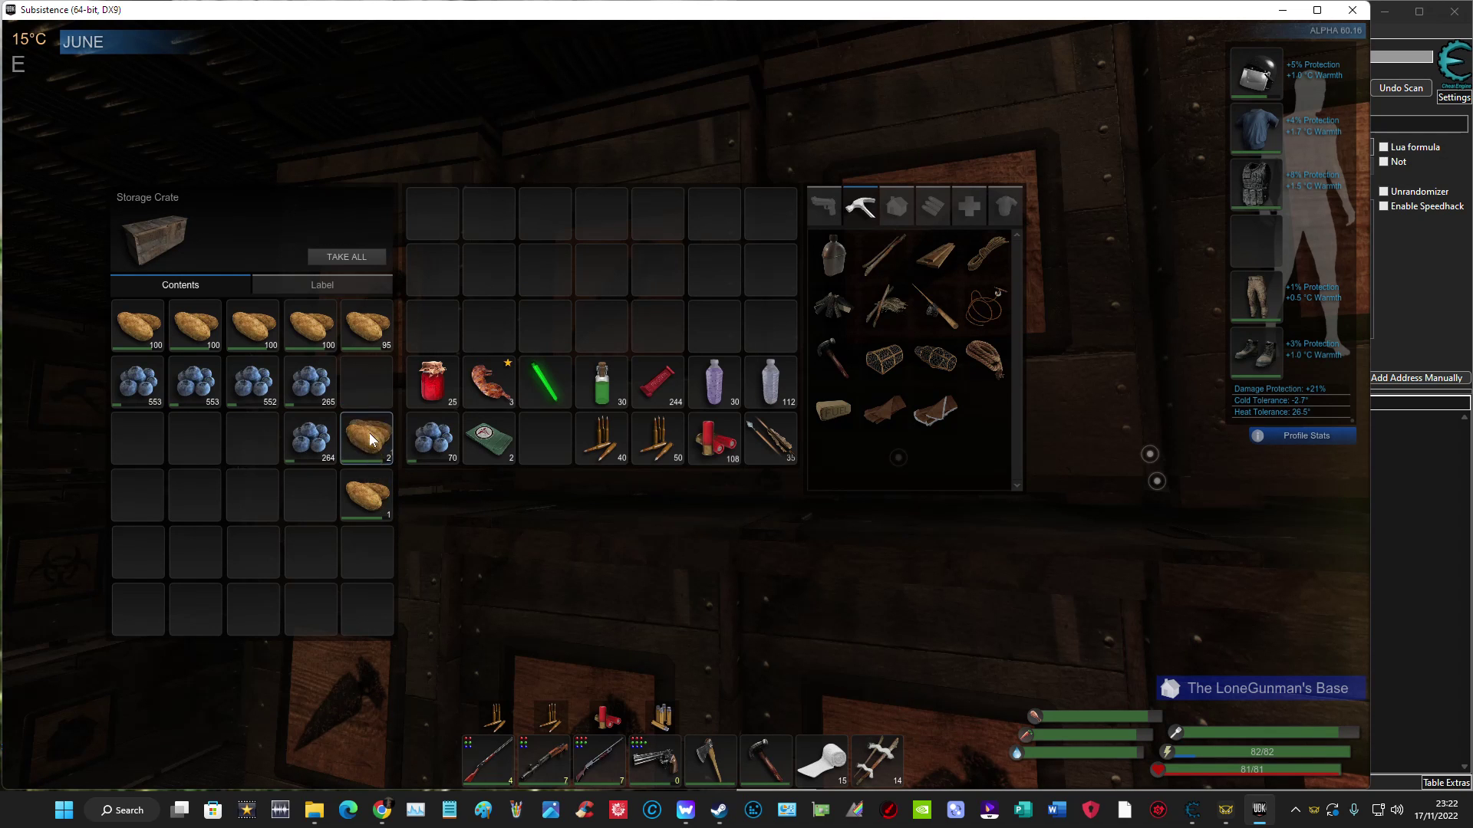
left_click_drag(368, 497, 368, 441)
left_click_drag(374, 338, 449, 302)
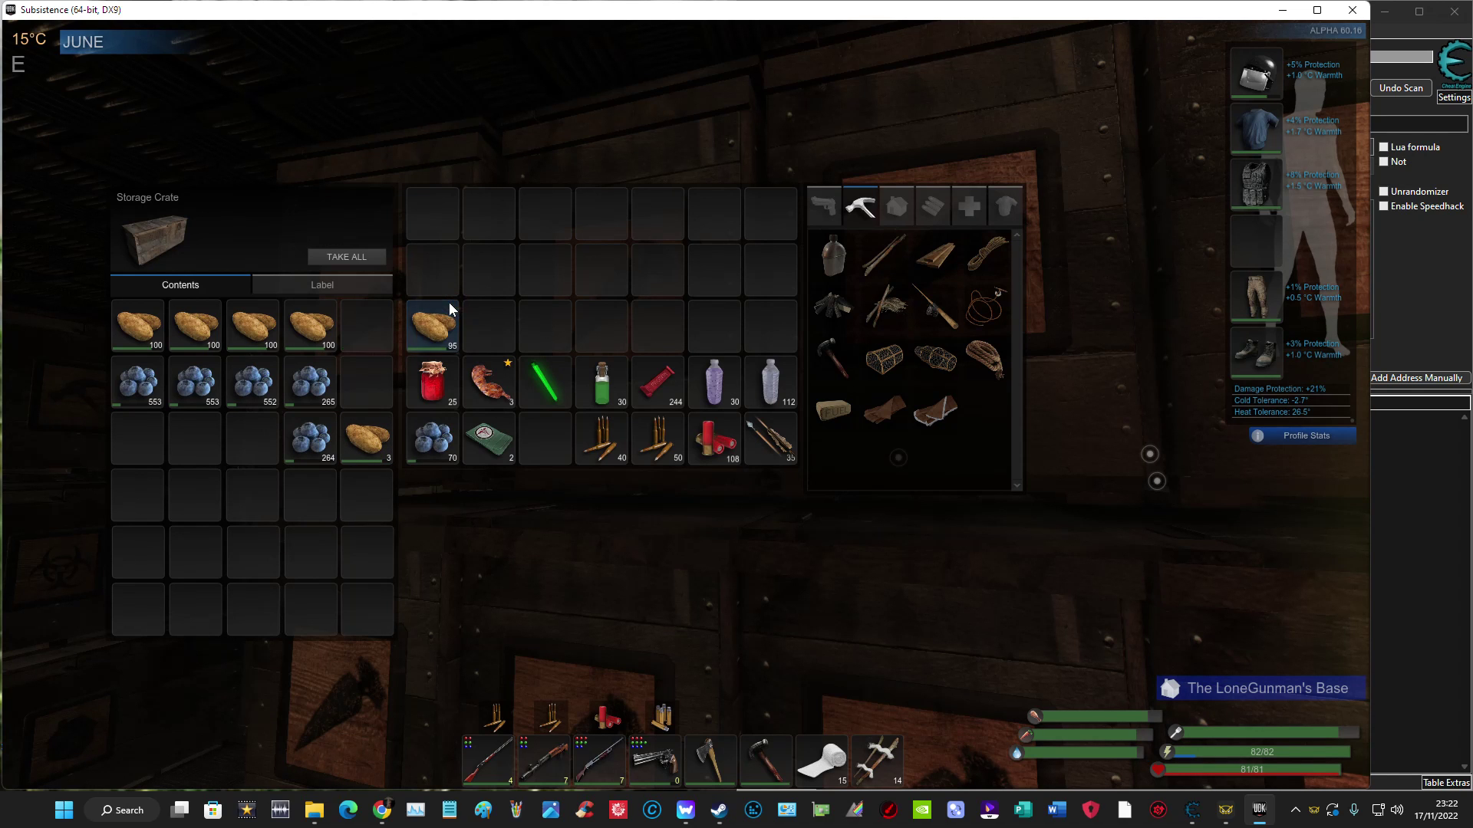
right_click(431, 338)
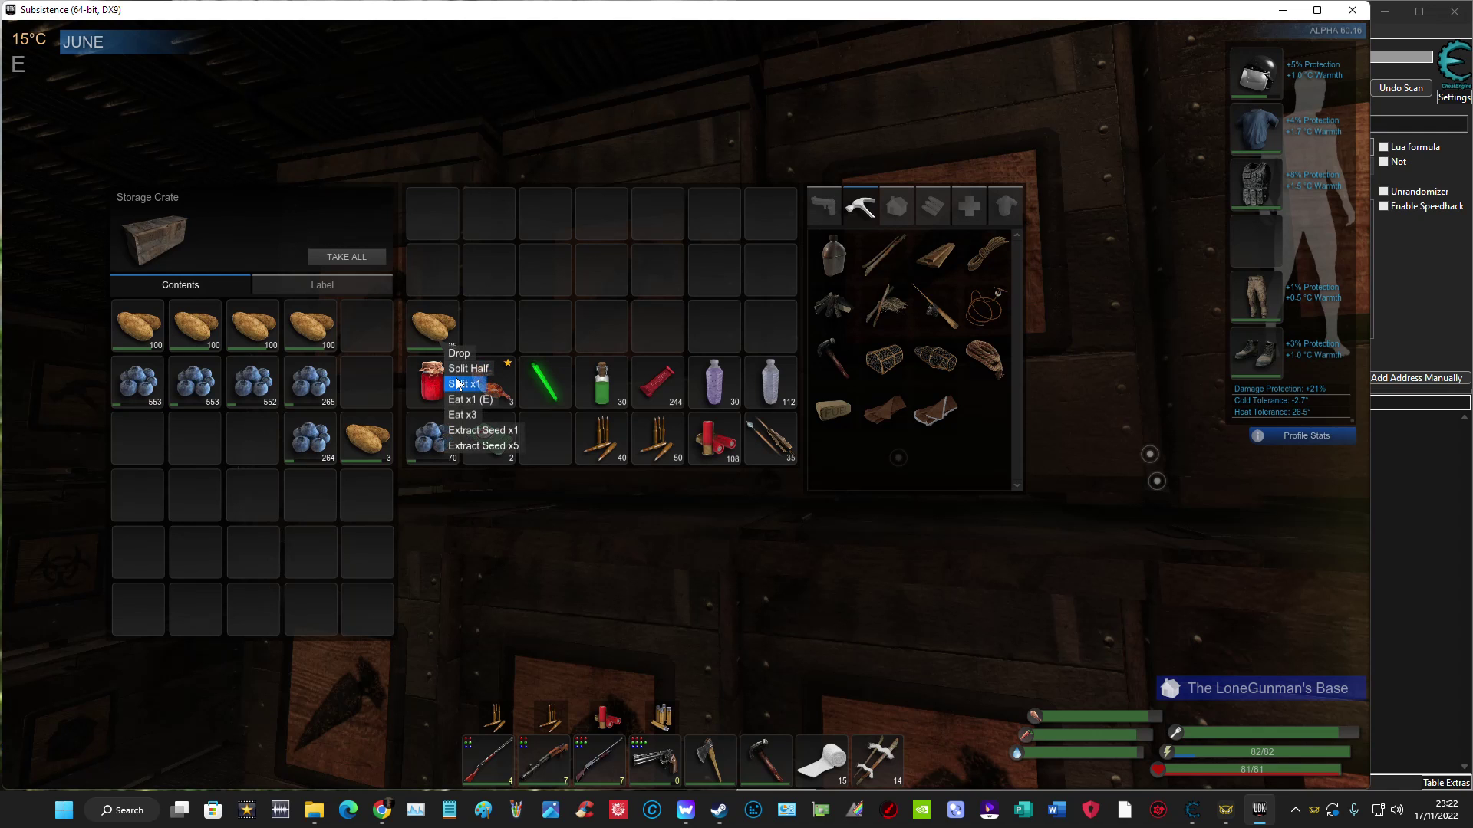
left_click(465, 370)
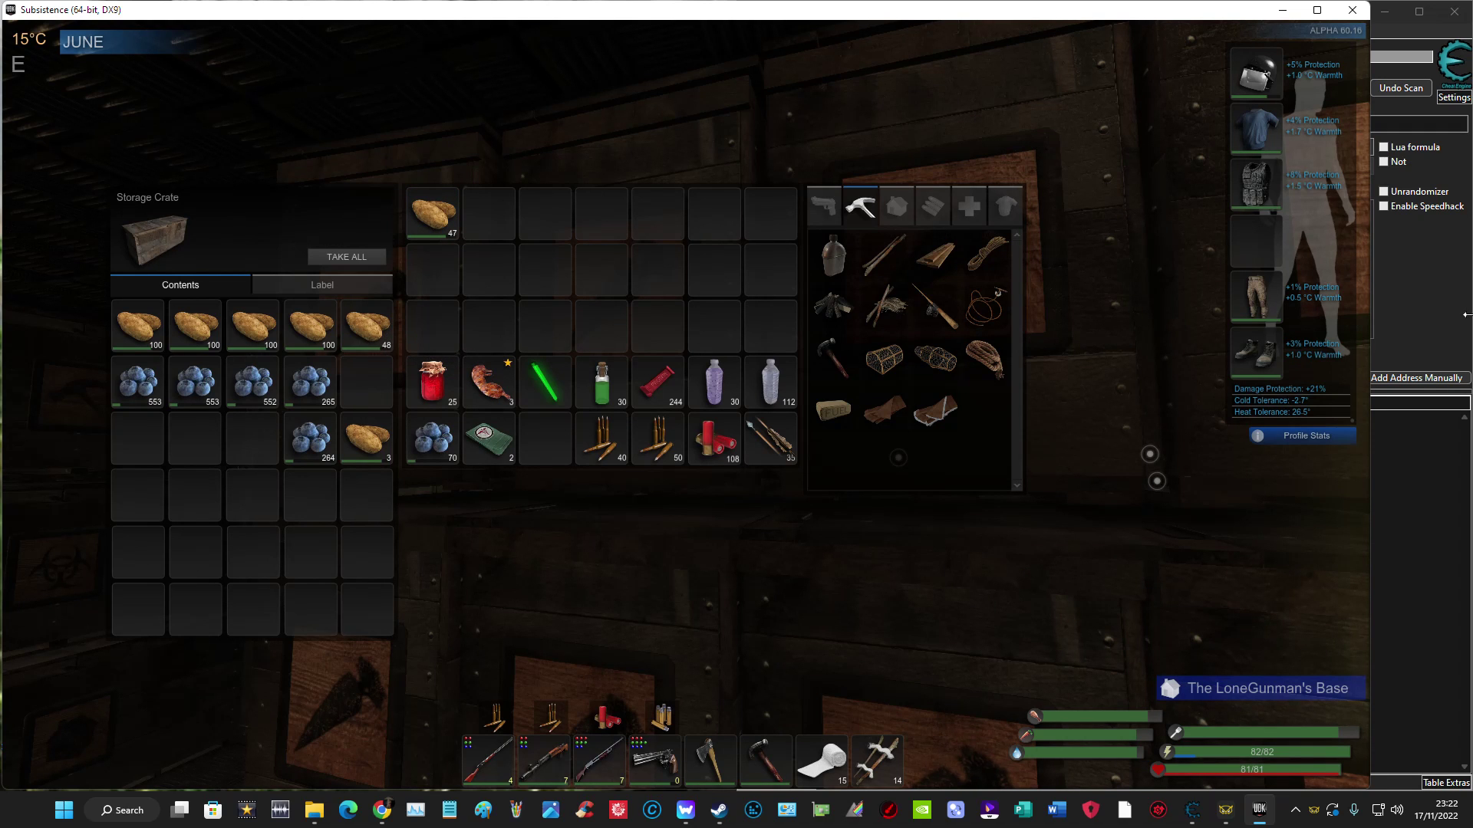
key("alt+Tab")
left_click(1346, 125)
Replace search value 35 with 47, run a new scan, then close the game's crate.
left_click_drag(1236, 124, 1217, 124)
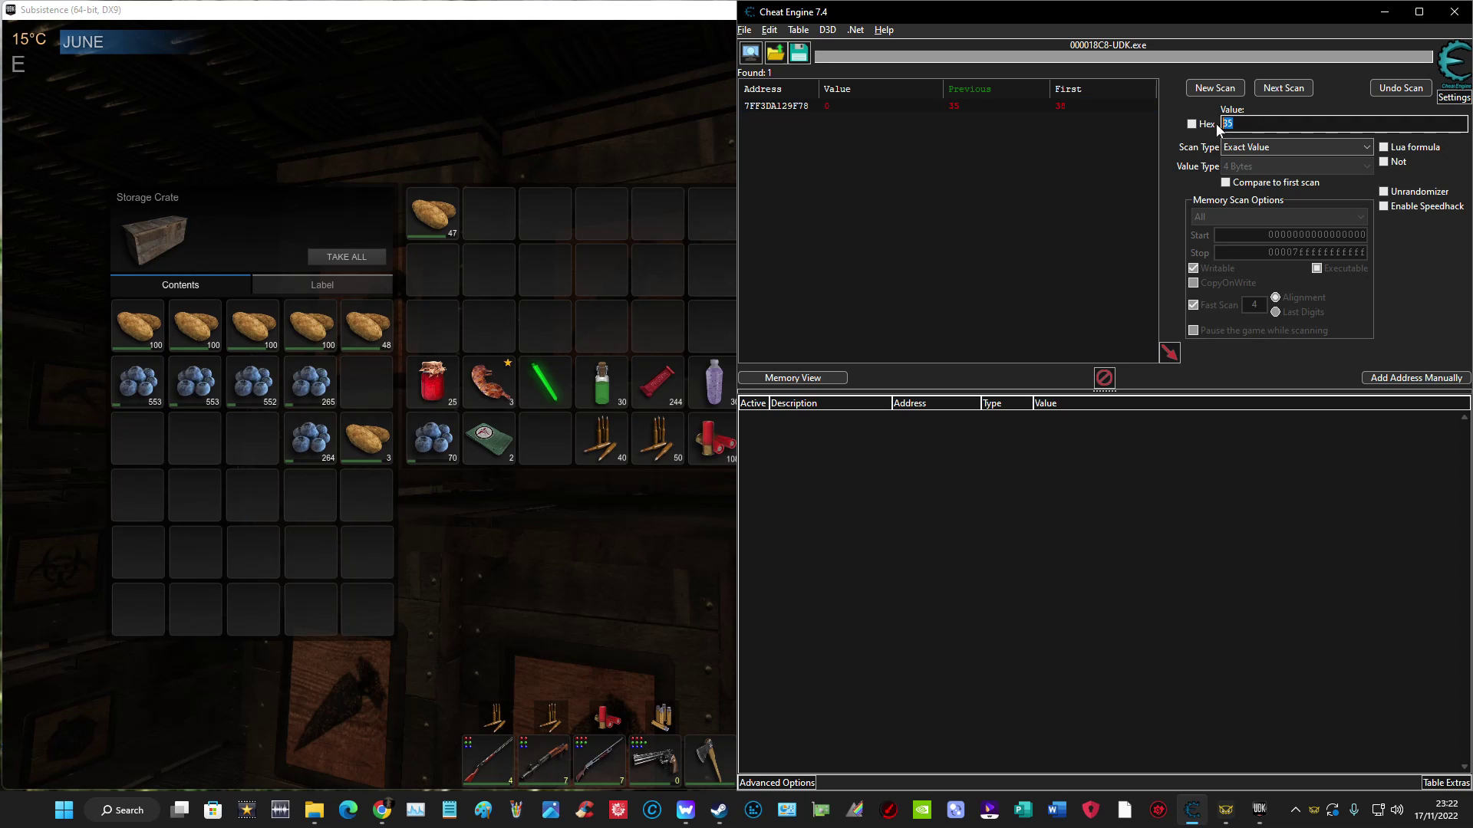
type("47")
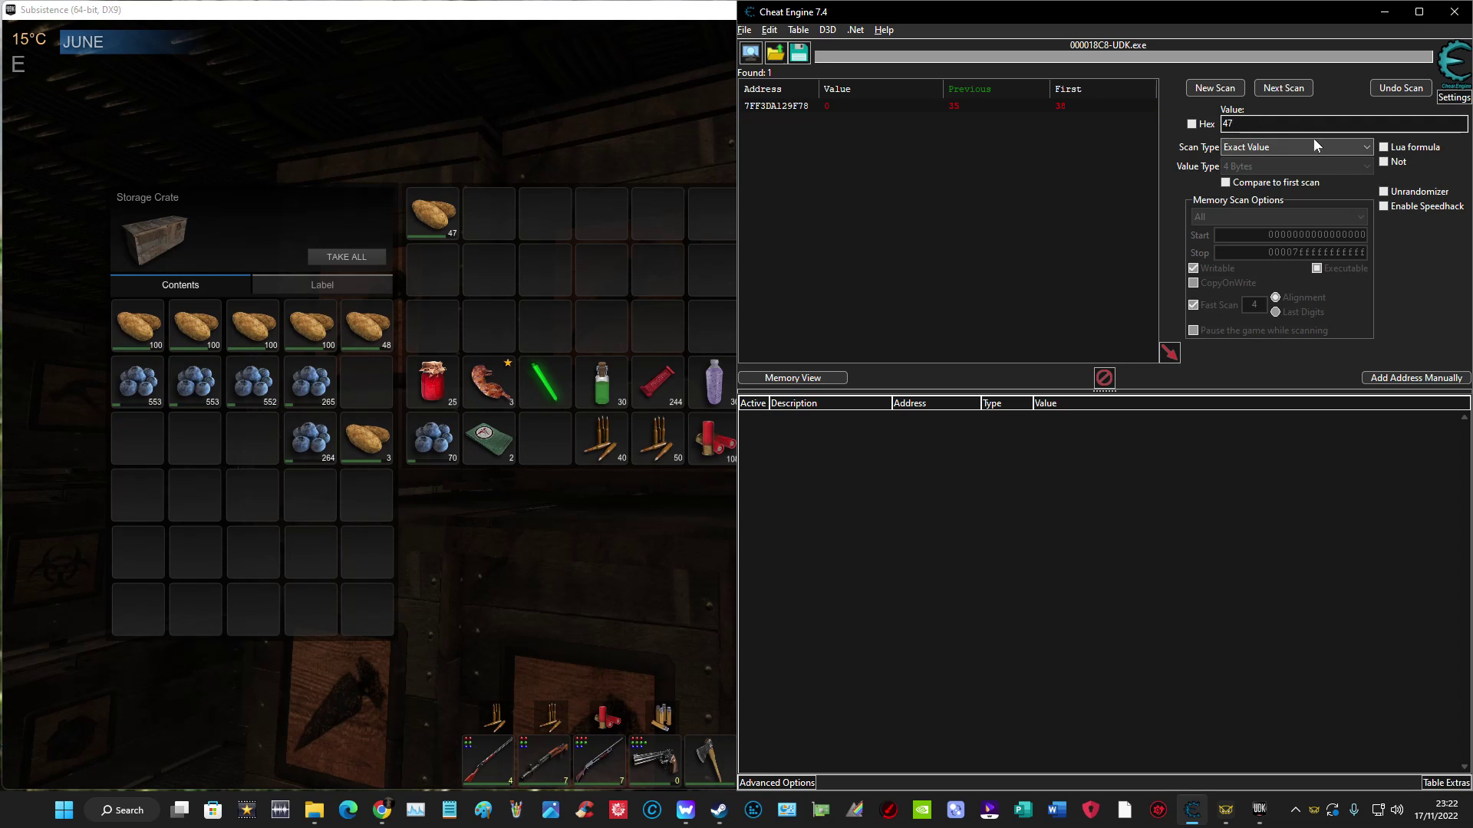
left_click(1214, 89)
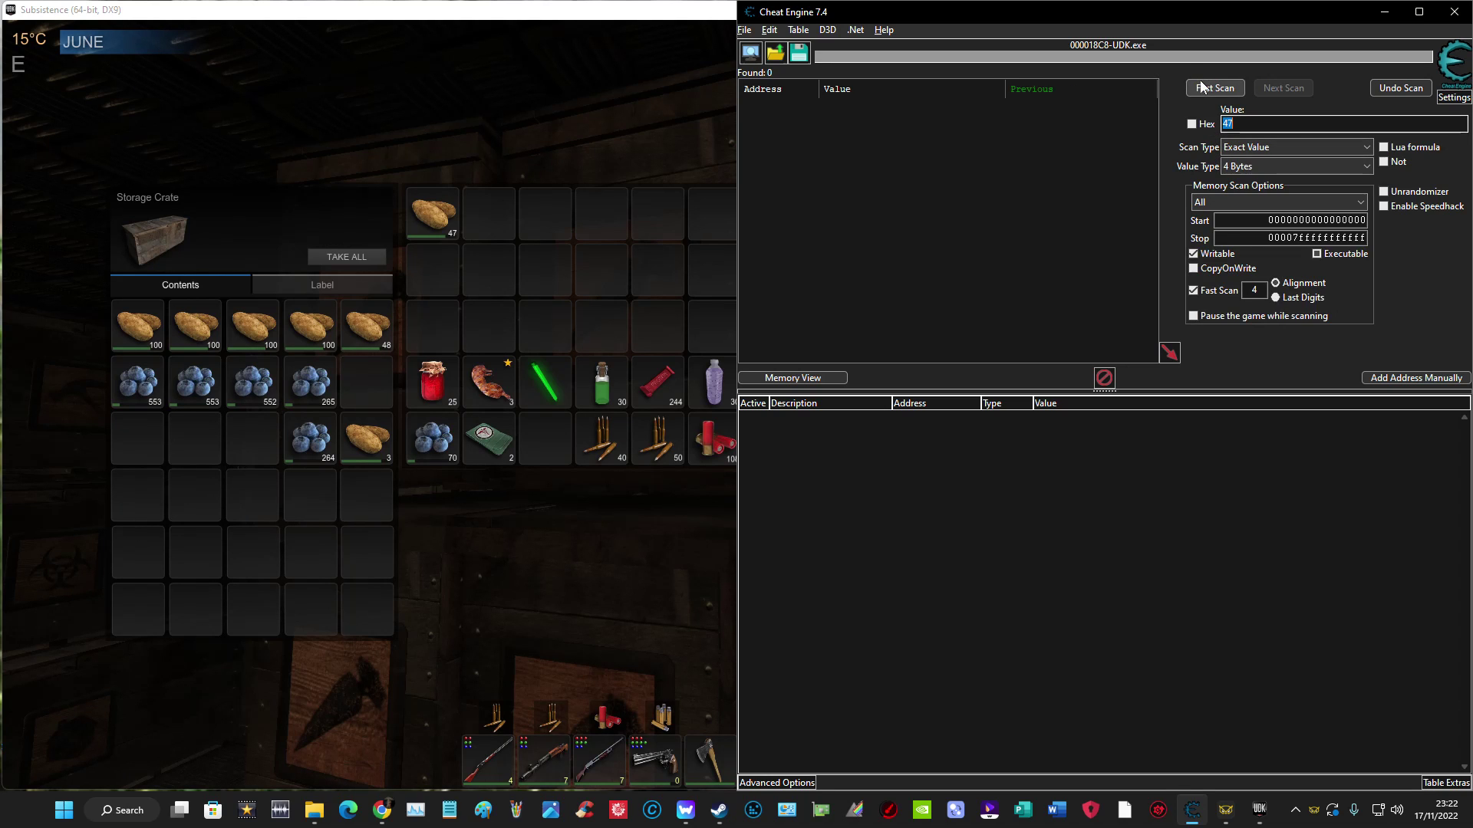
left_click(1214, 88)
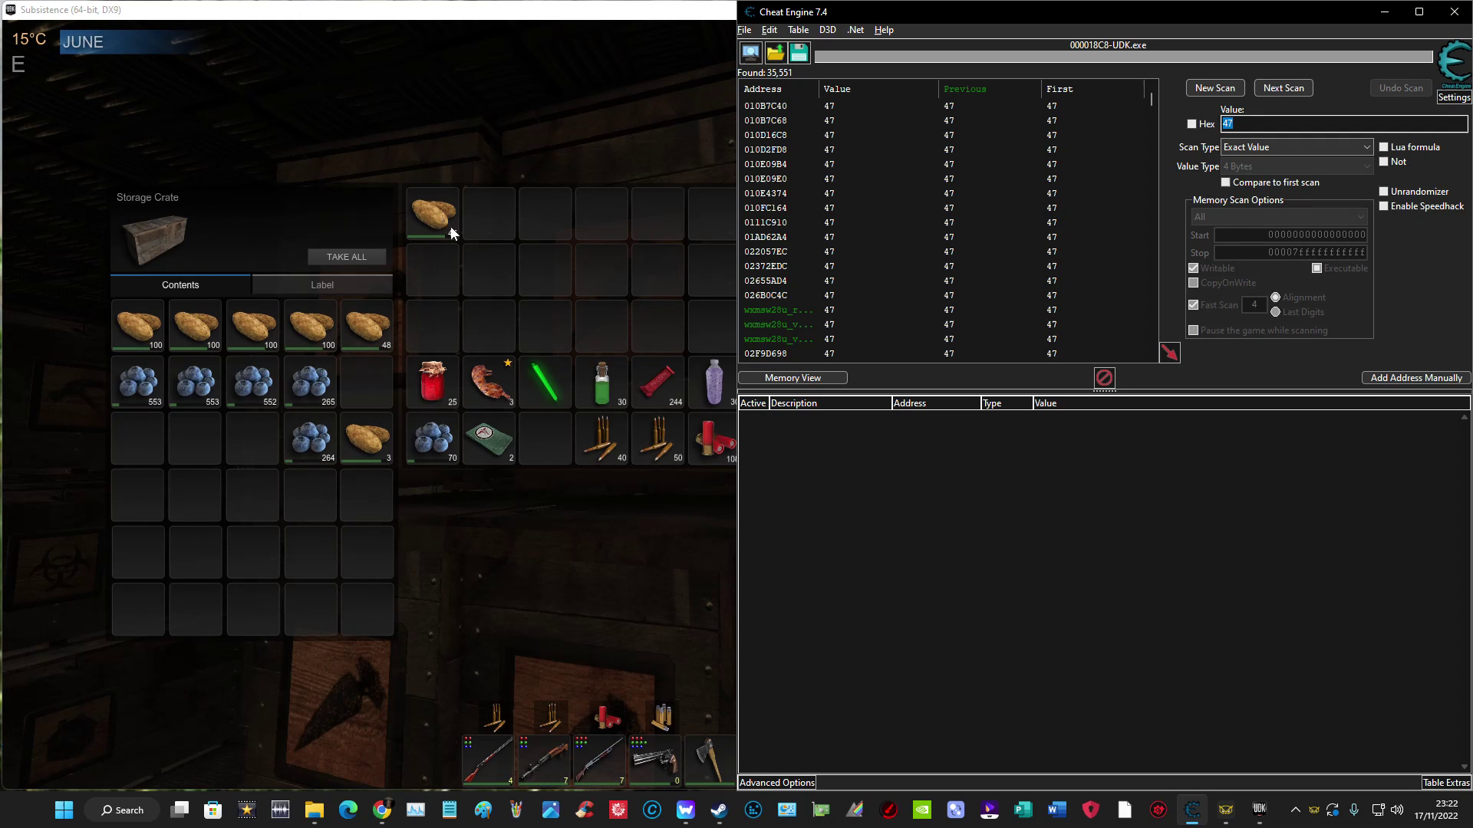
left_click(535, 589)
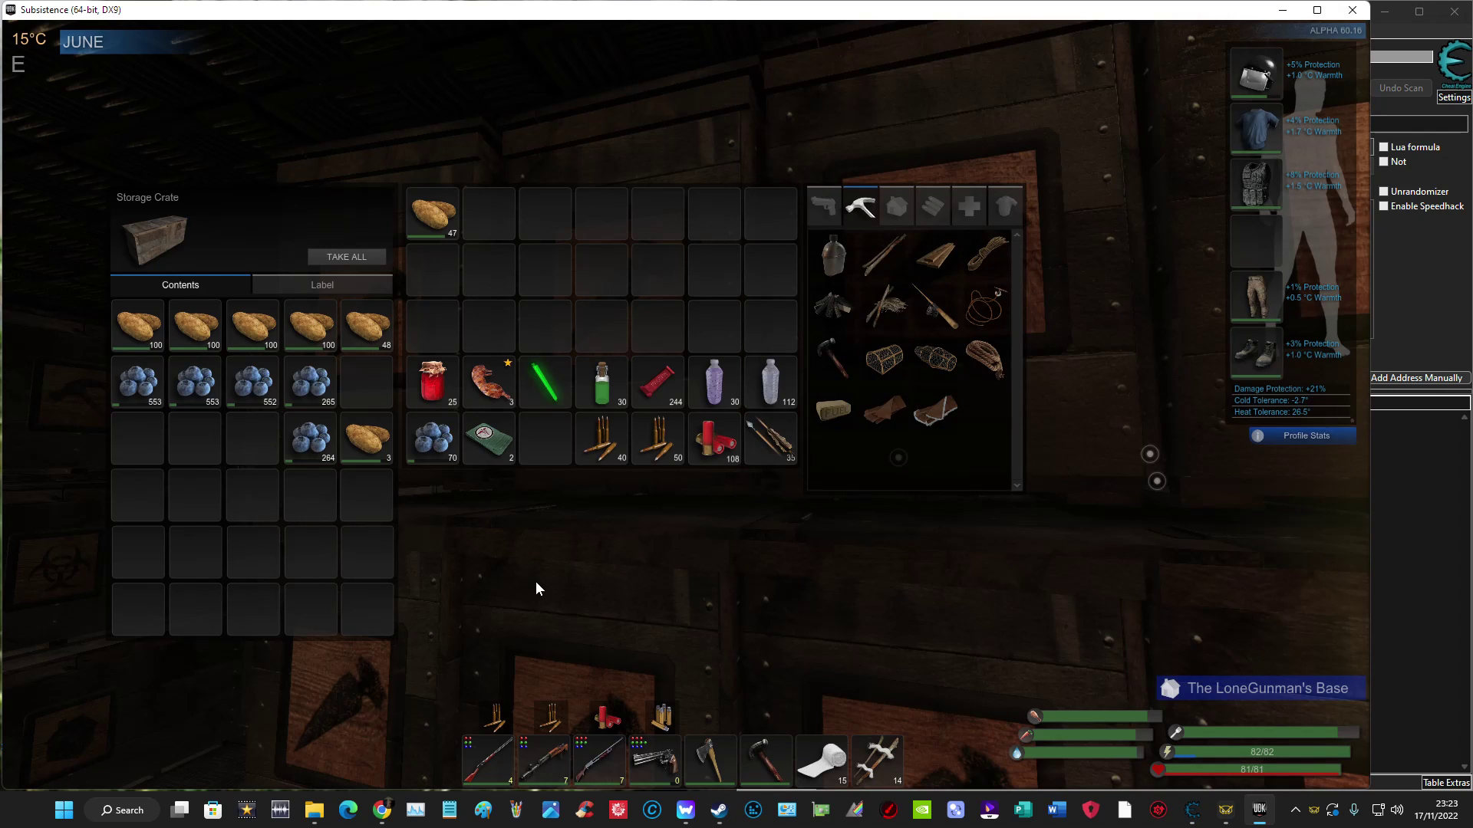
key("Escape")
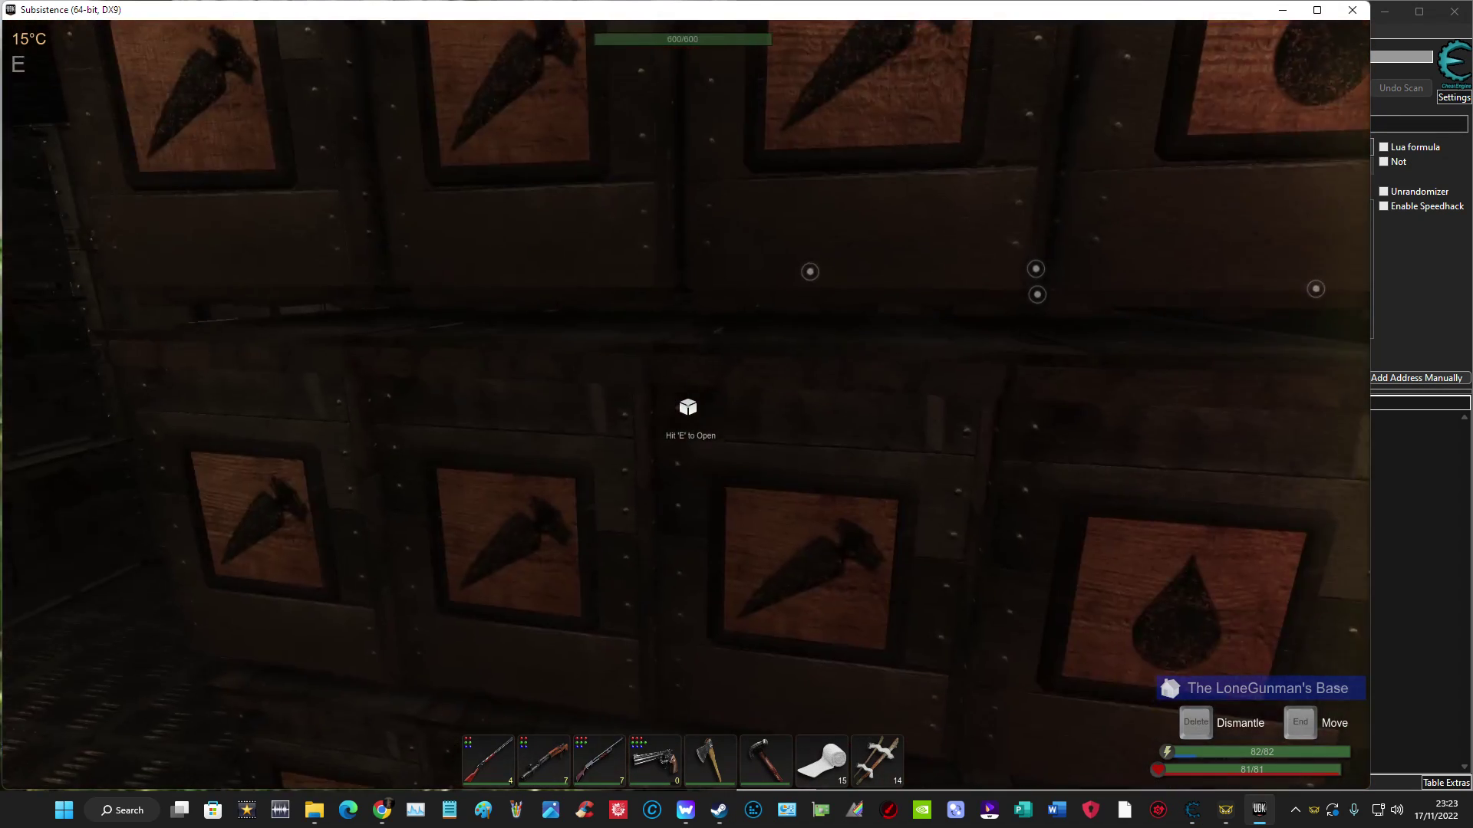
Open the neighbouring crate and split two single potatoes off the 47-potato stack.
key("e")
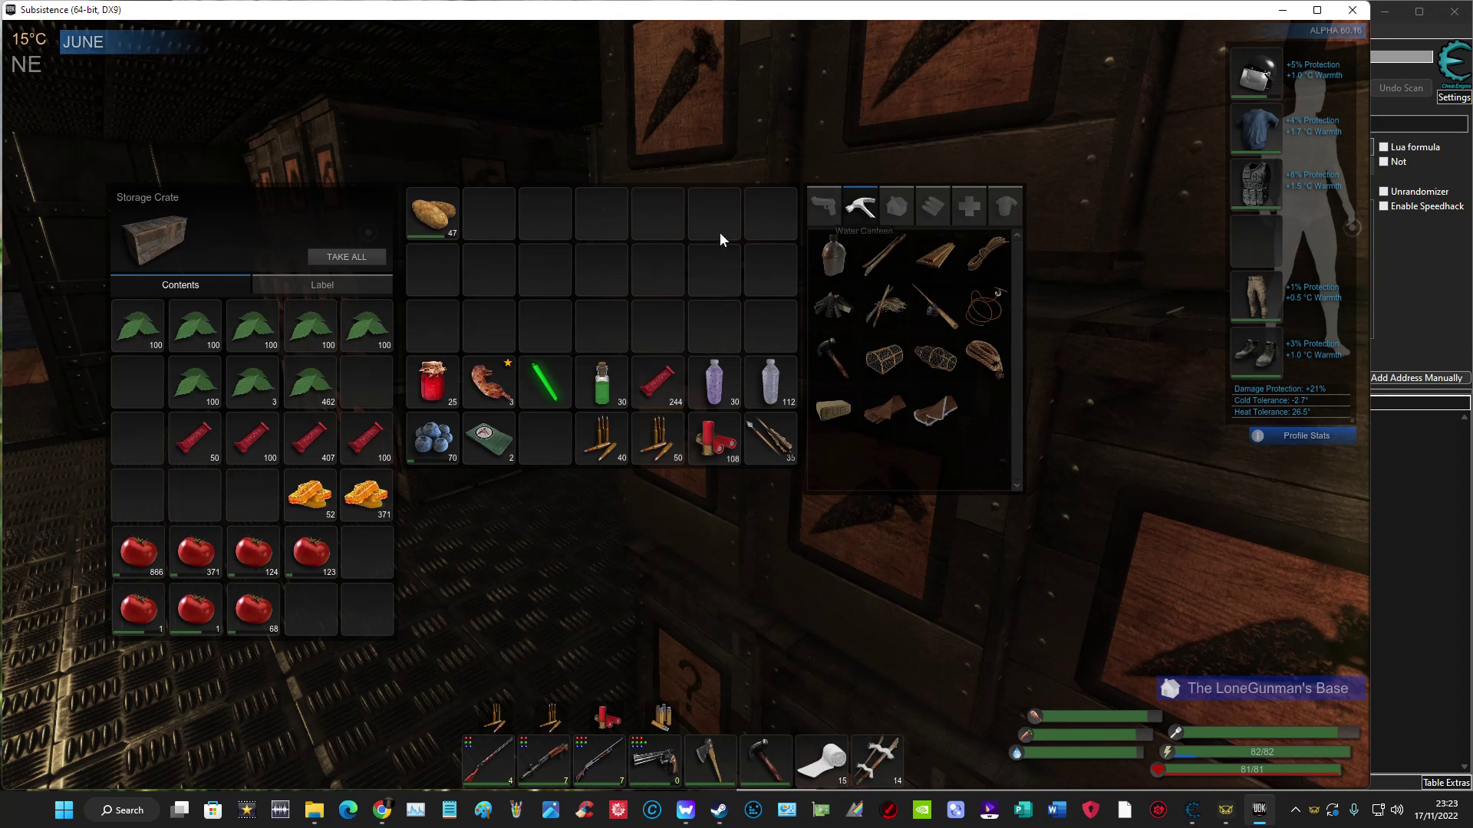
right_click(451, 223)
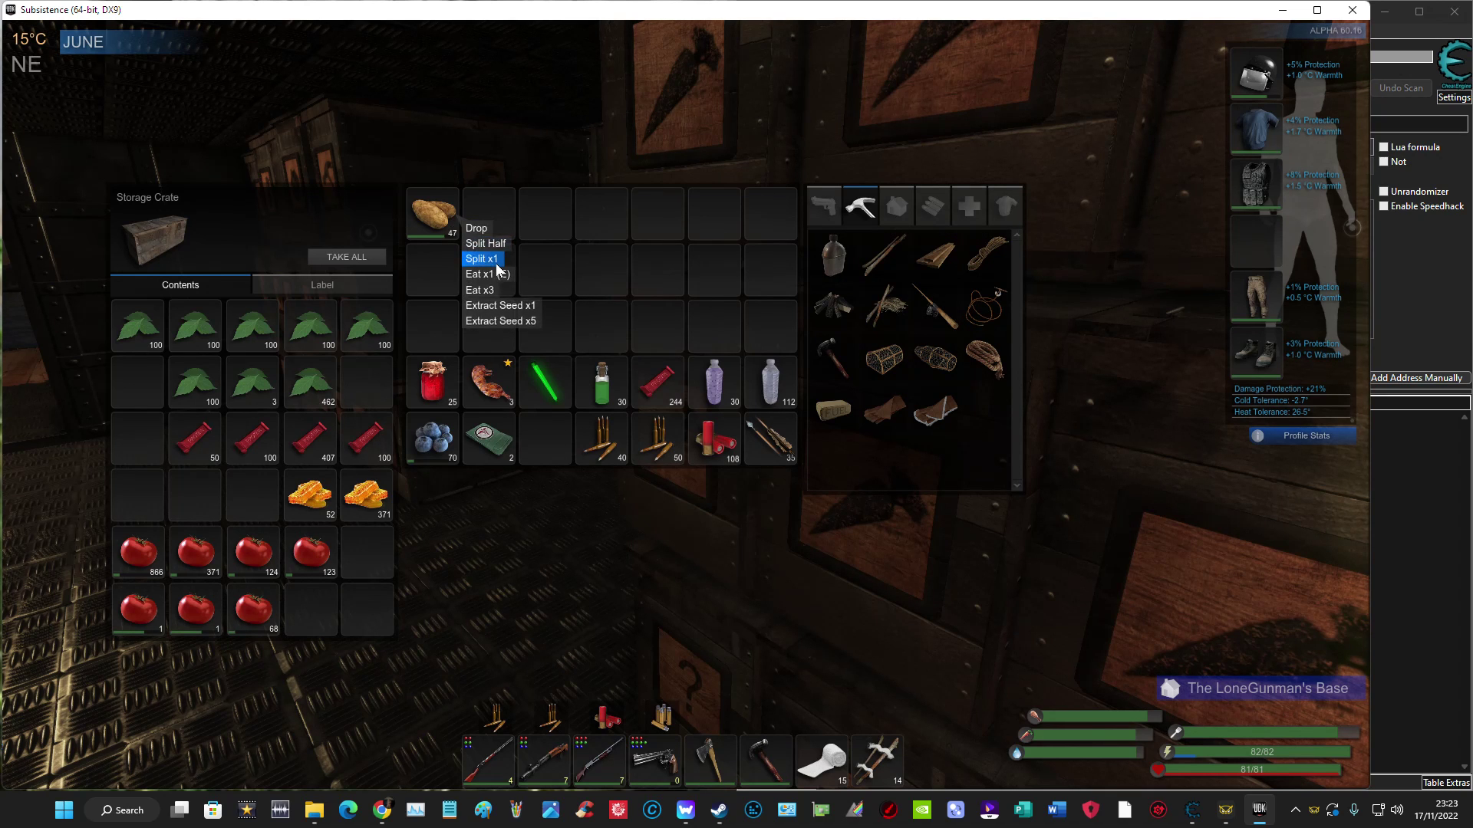
left_click(496, 264)
right_click(448, 231)
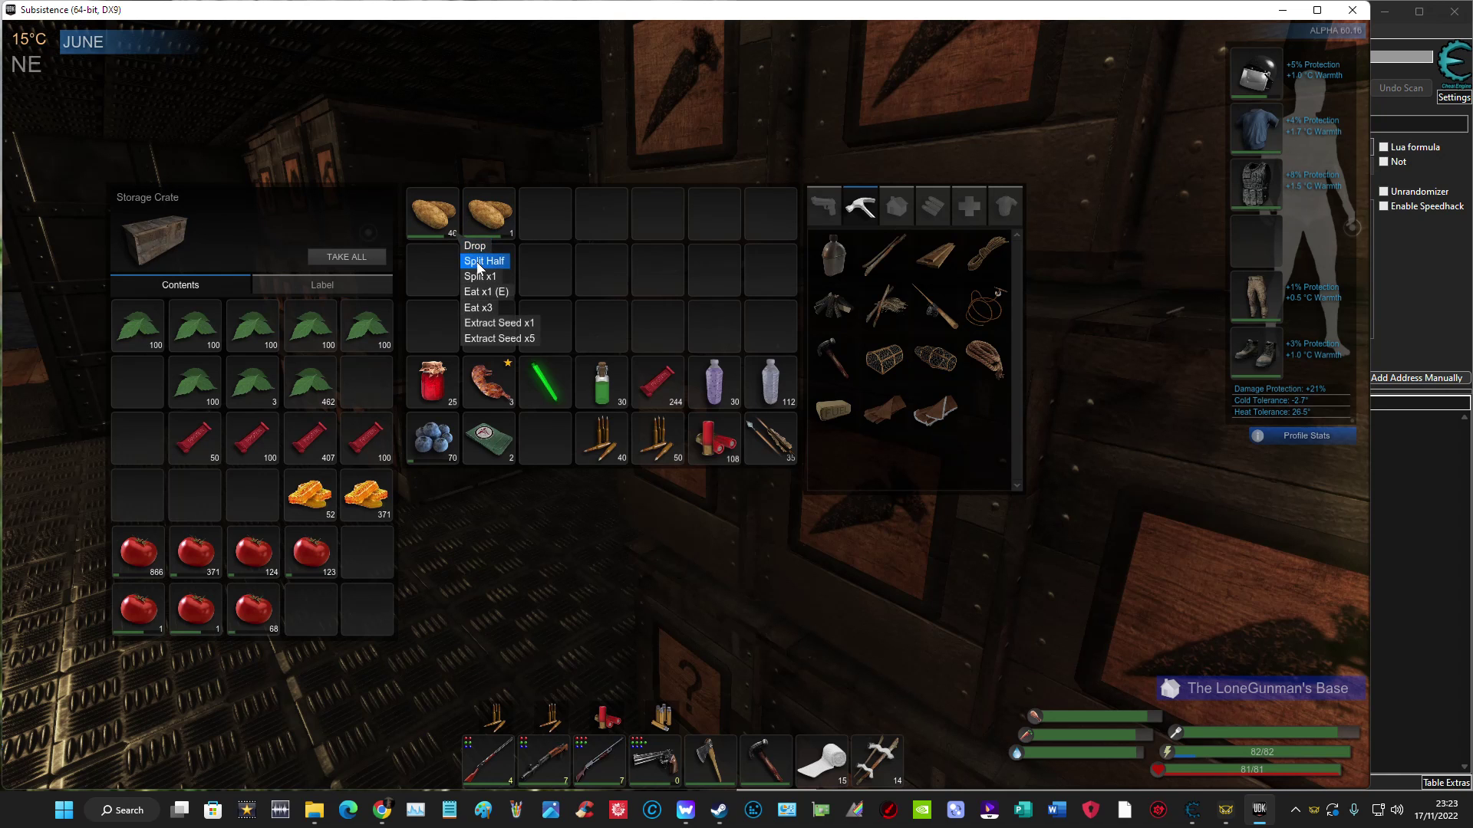
left_click(489, 277)
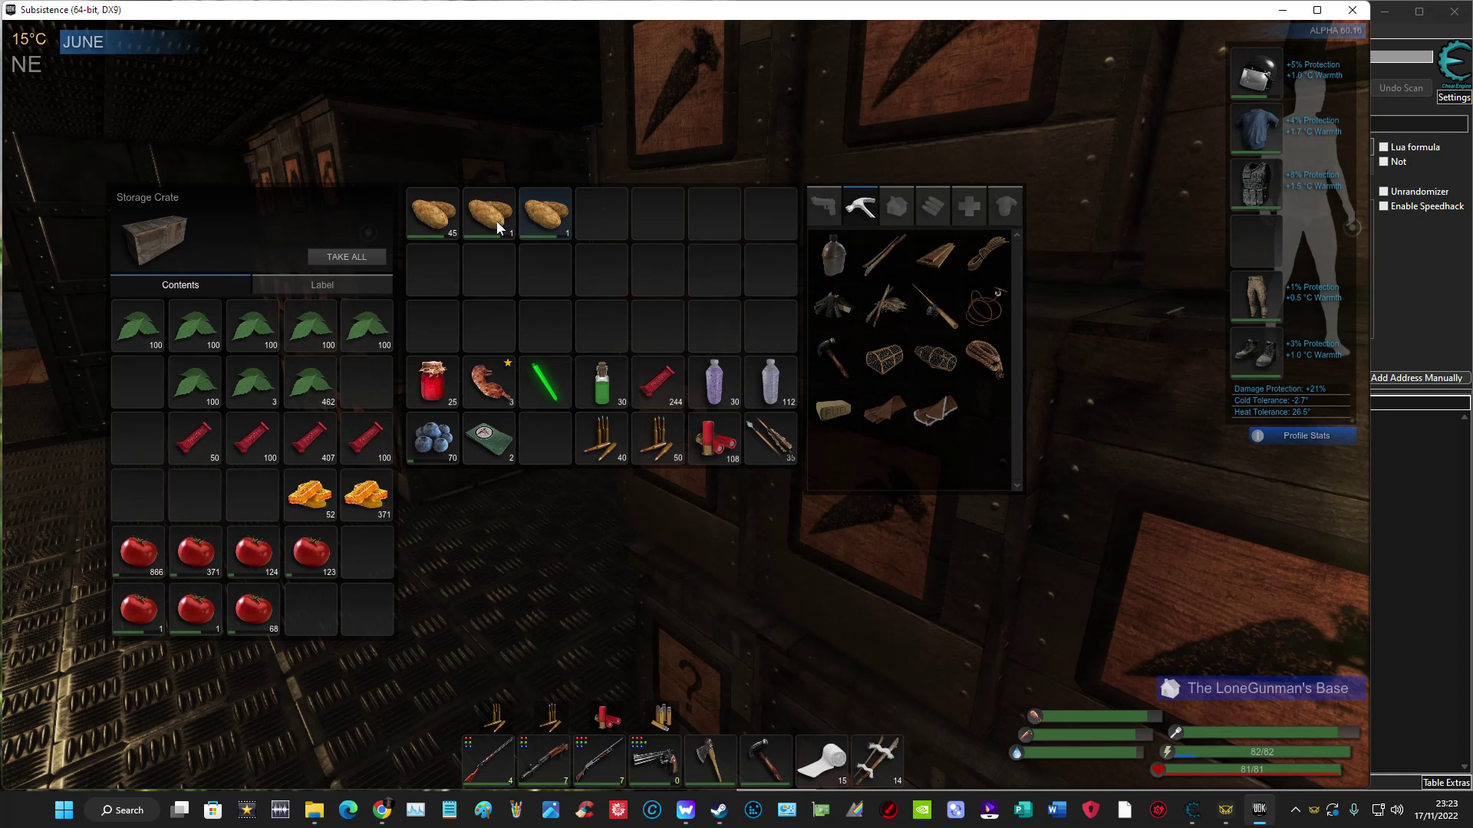
Drop both single potatoes into the crate, leaving 45 potatoes carried.
left_click_drag(367, 388, 144, 398)
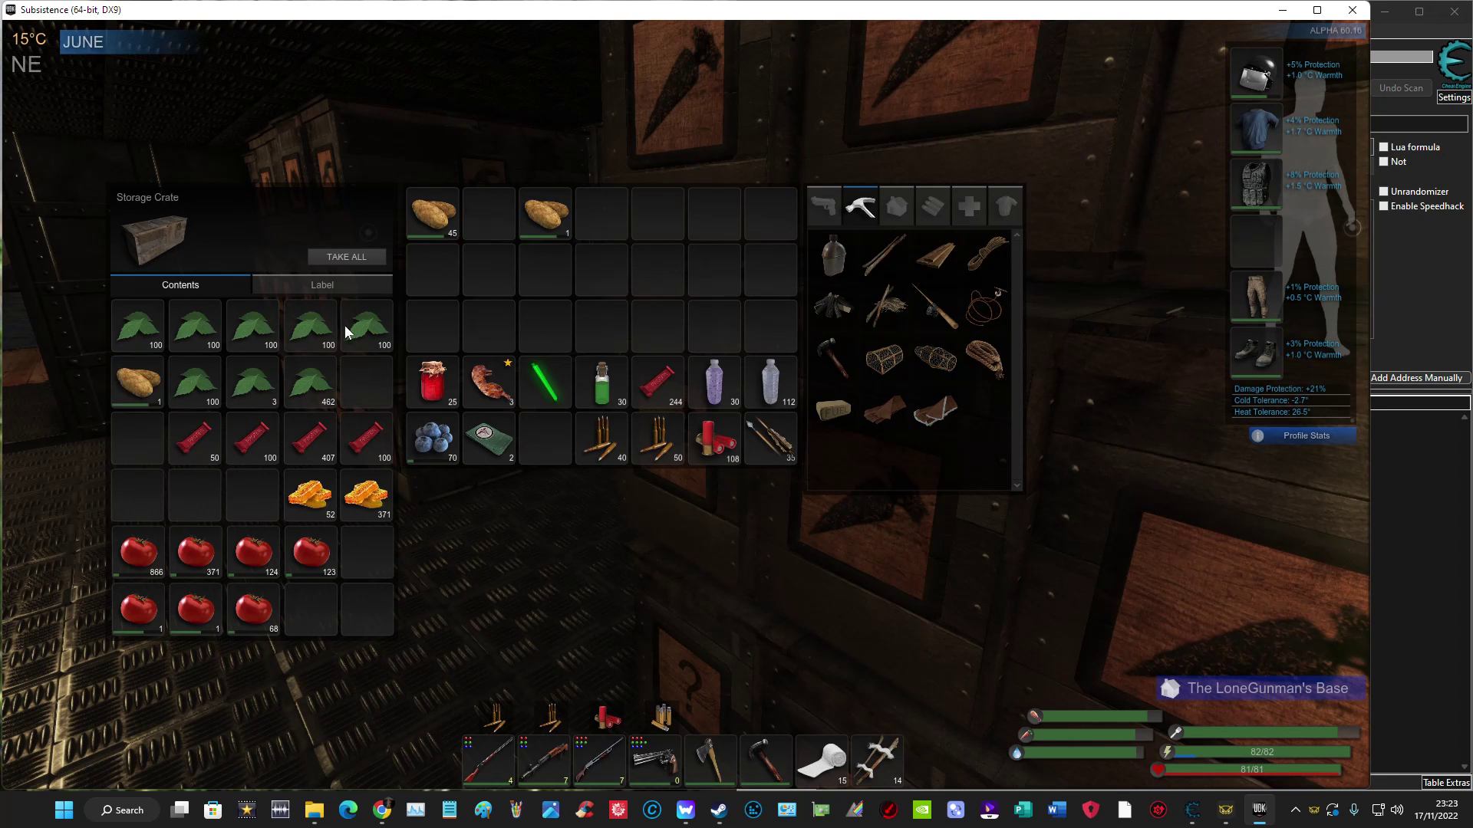
left_click_drag(546, 218, 141, 438)
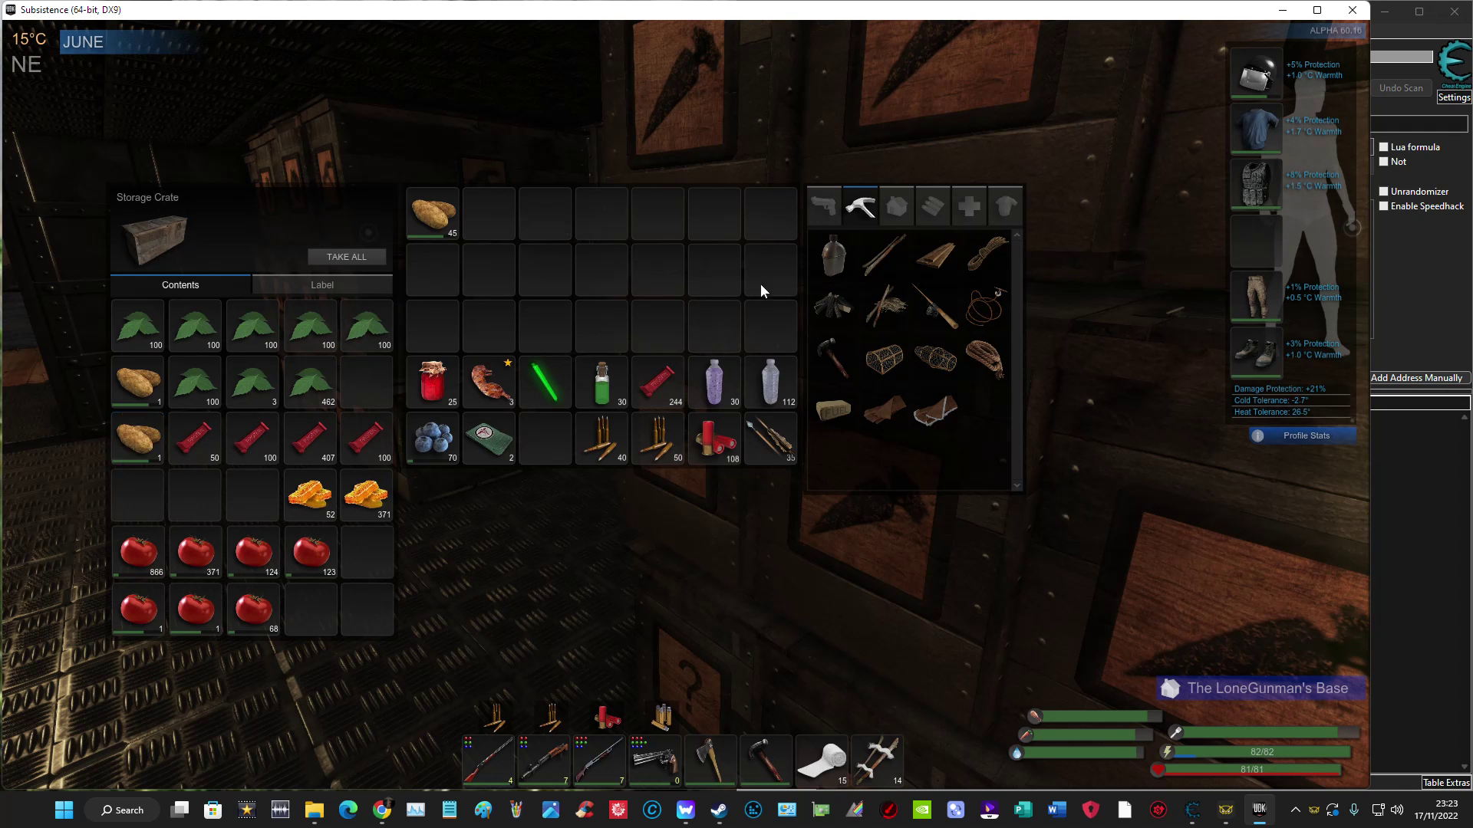
left_click(1436, 244)
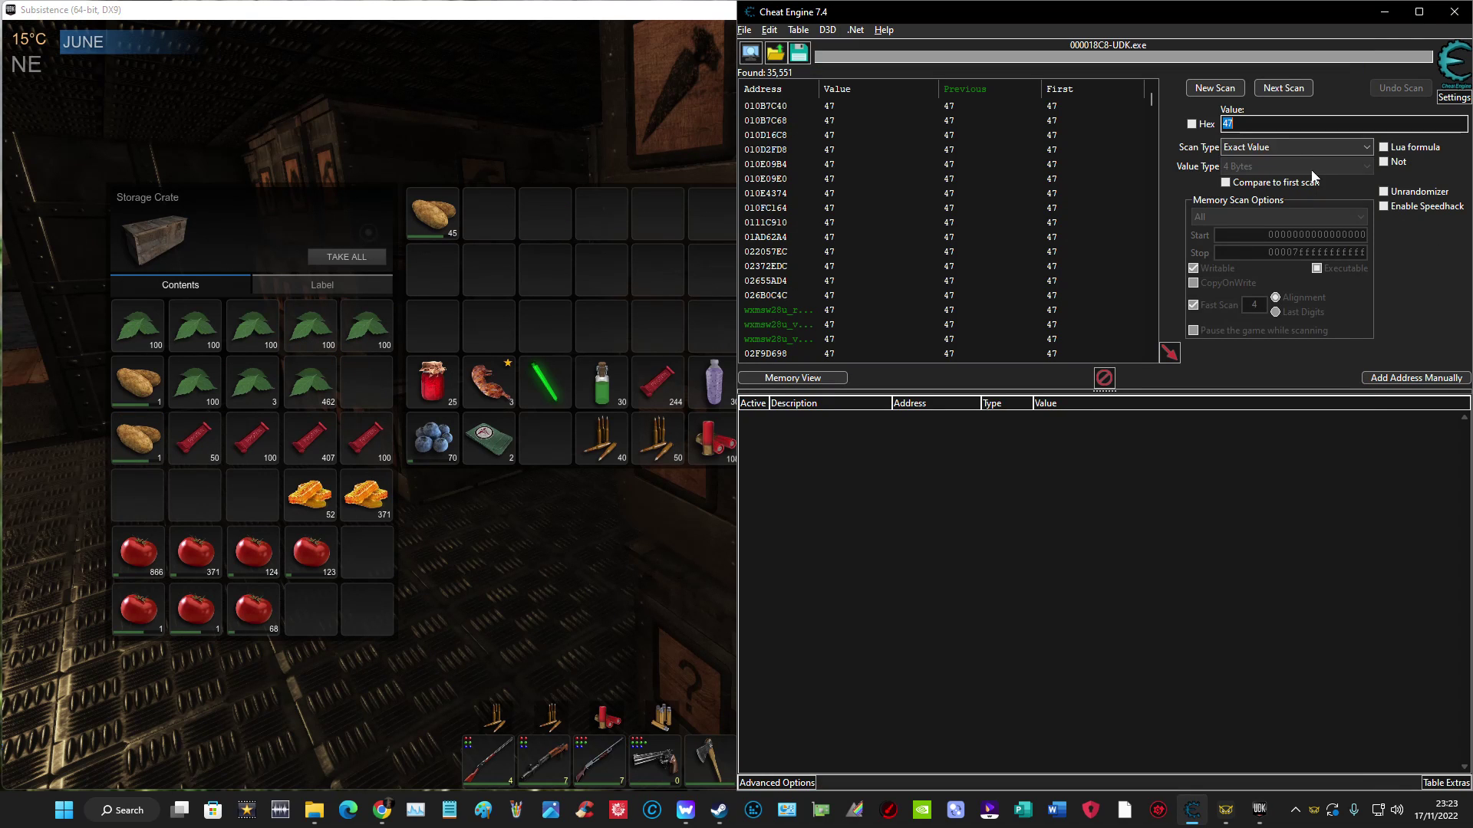
Change the search value to 45 and narrow results with a next scan.
double_click(1248, 121)
left_click(1250, 121)
key("BackSpace")
type("5")
left_click(1284, 89)
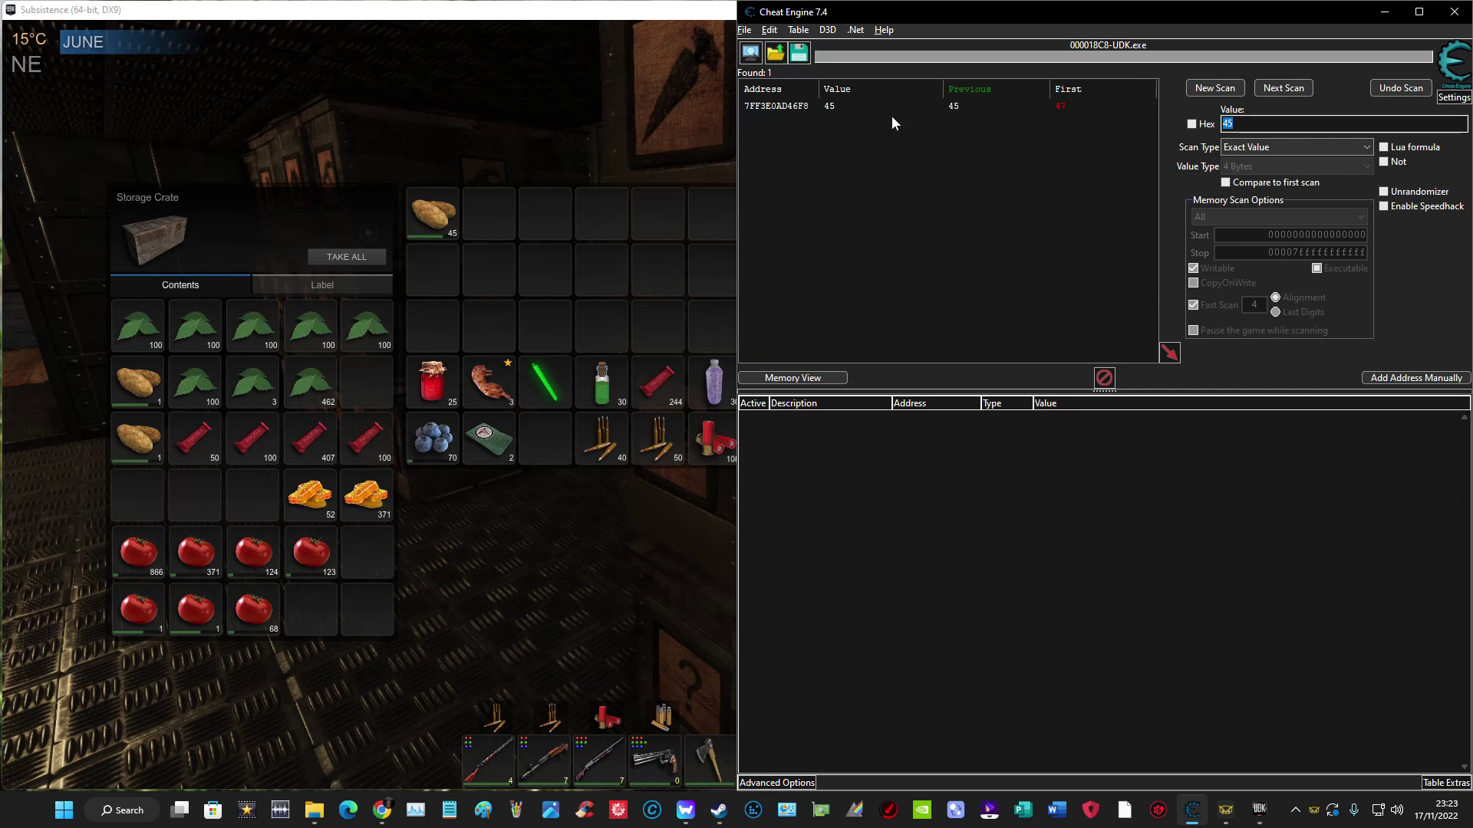
Set the single found address's value to 200 and return to the game.
left_click(889, 112)
right_click(883, 105)
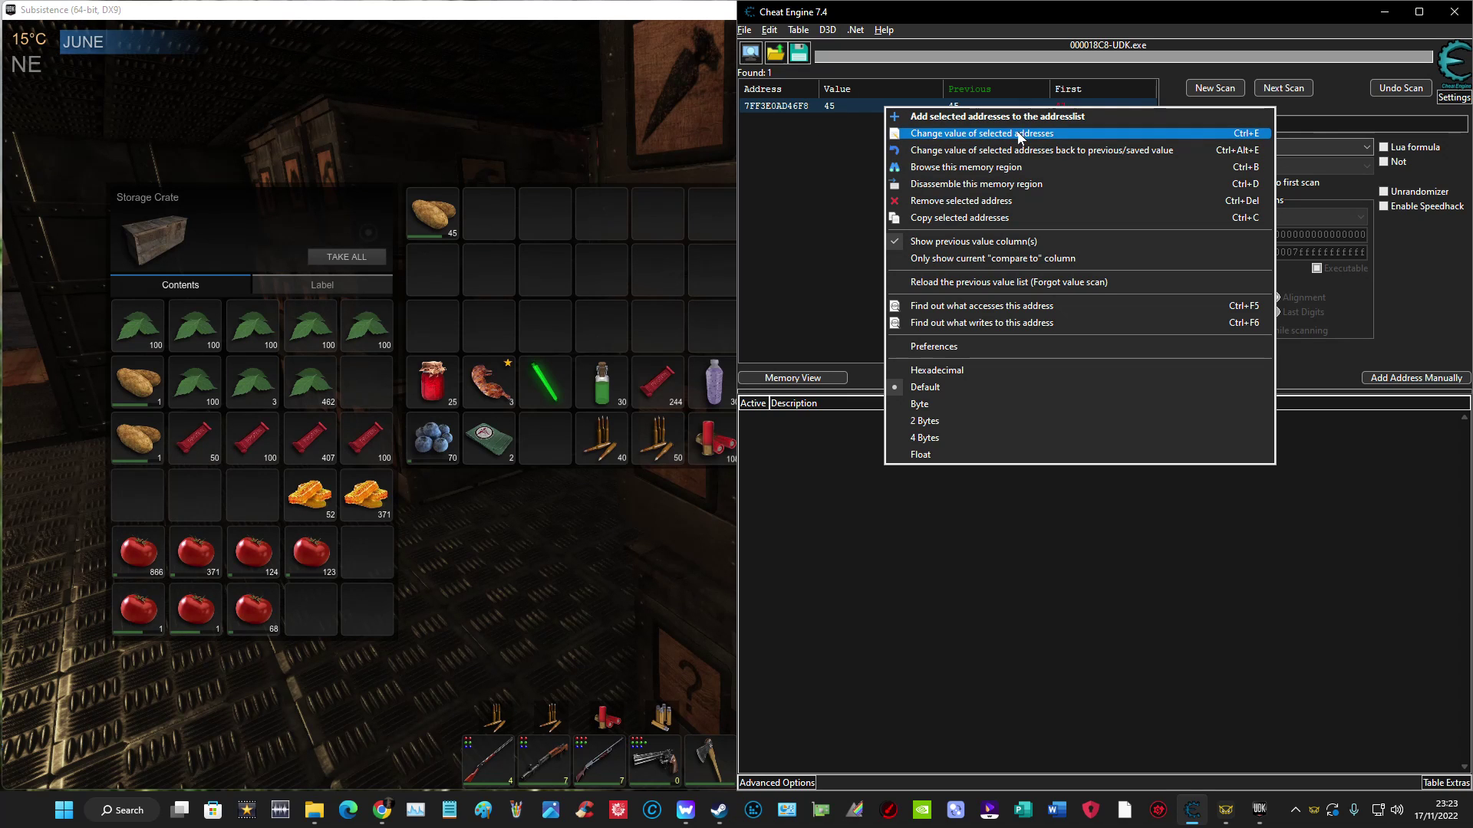
left_click(725, 176)
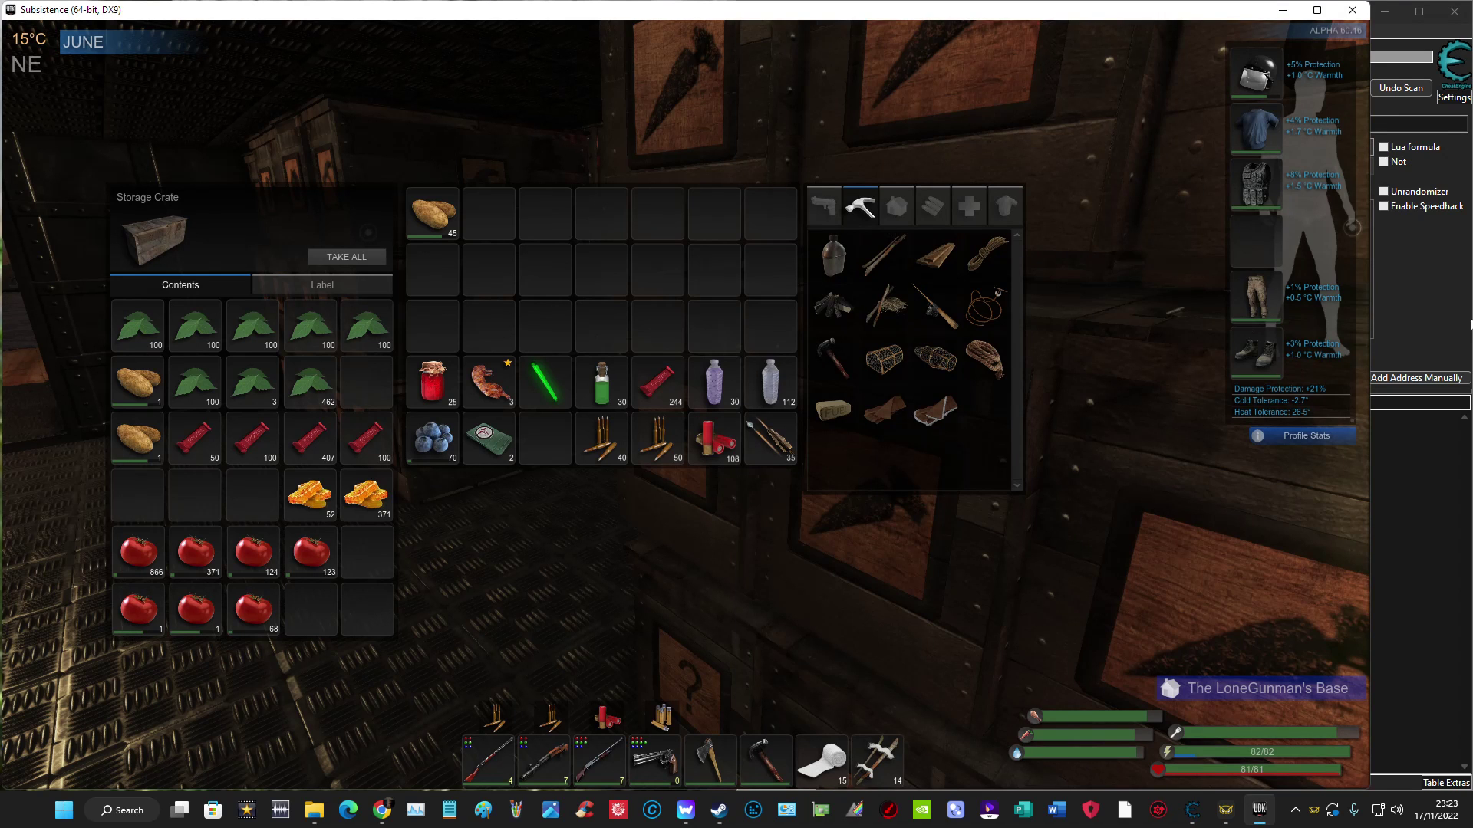
left_click(1391, 271)
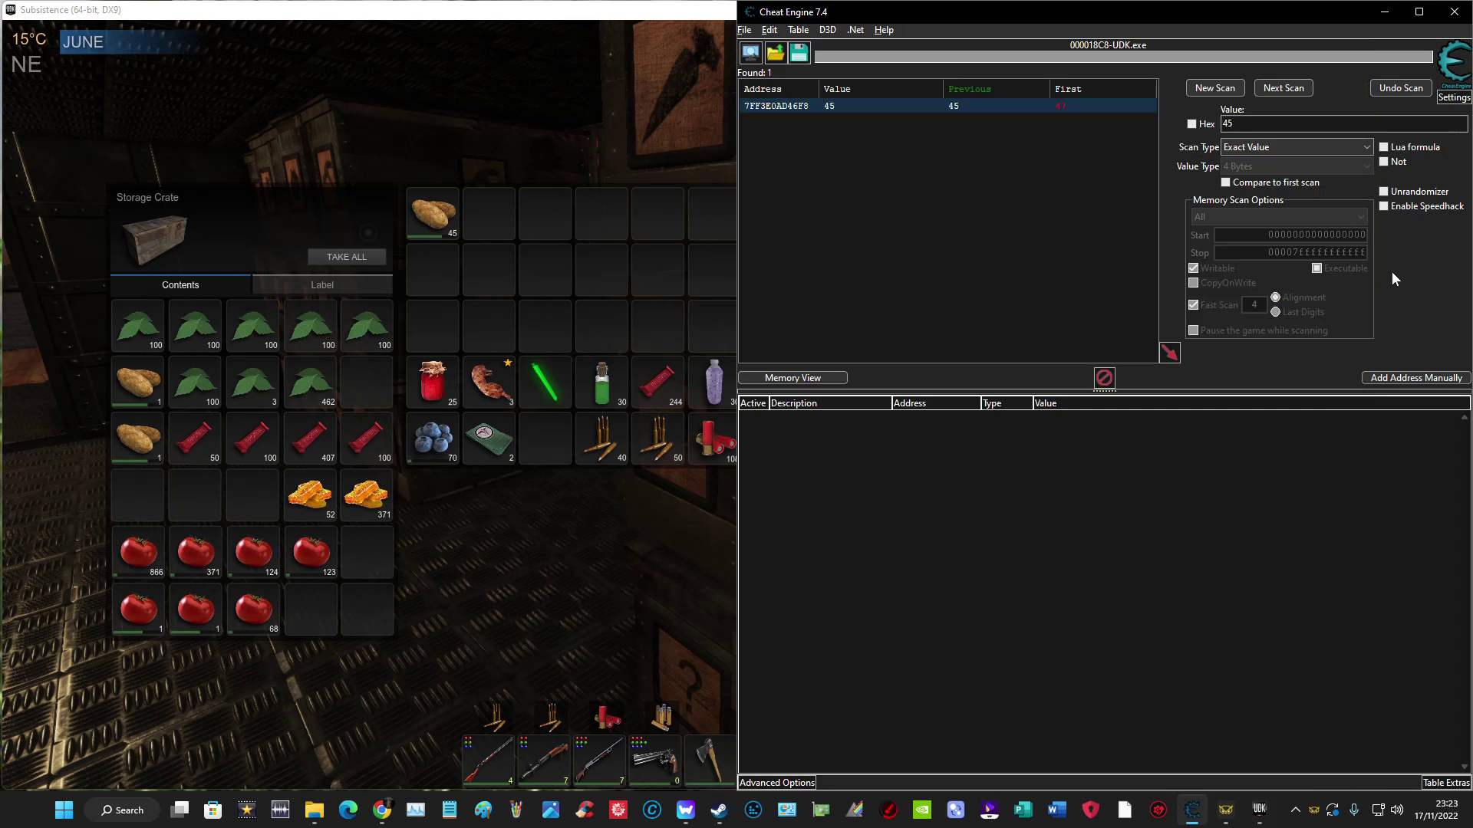
right_click(1053, 107)
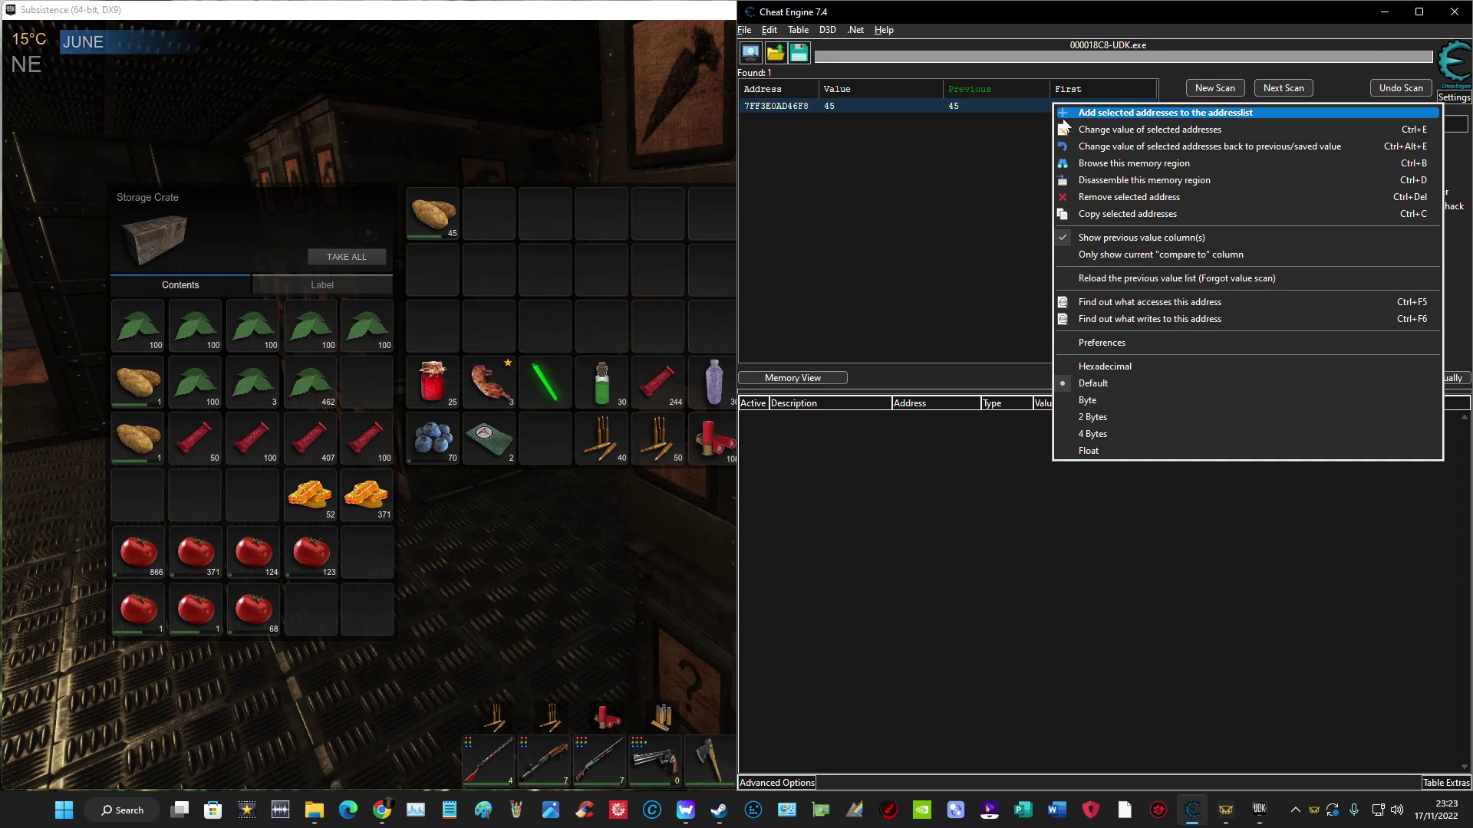
left_click(1094, 130)
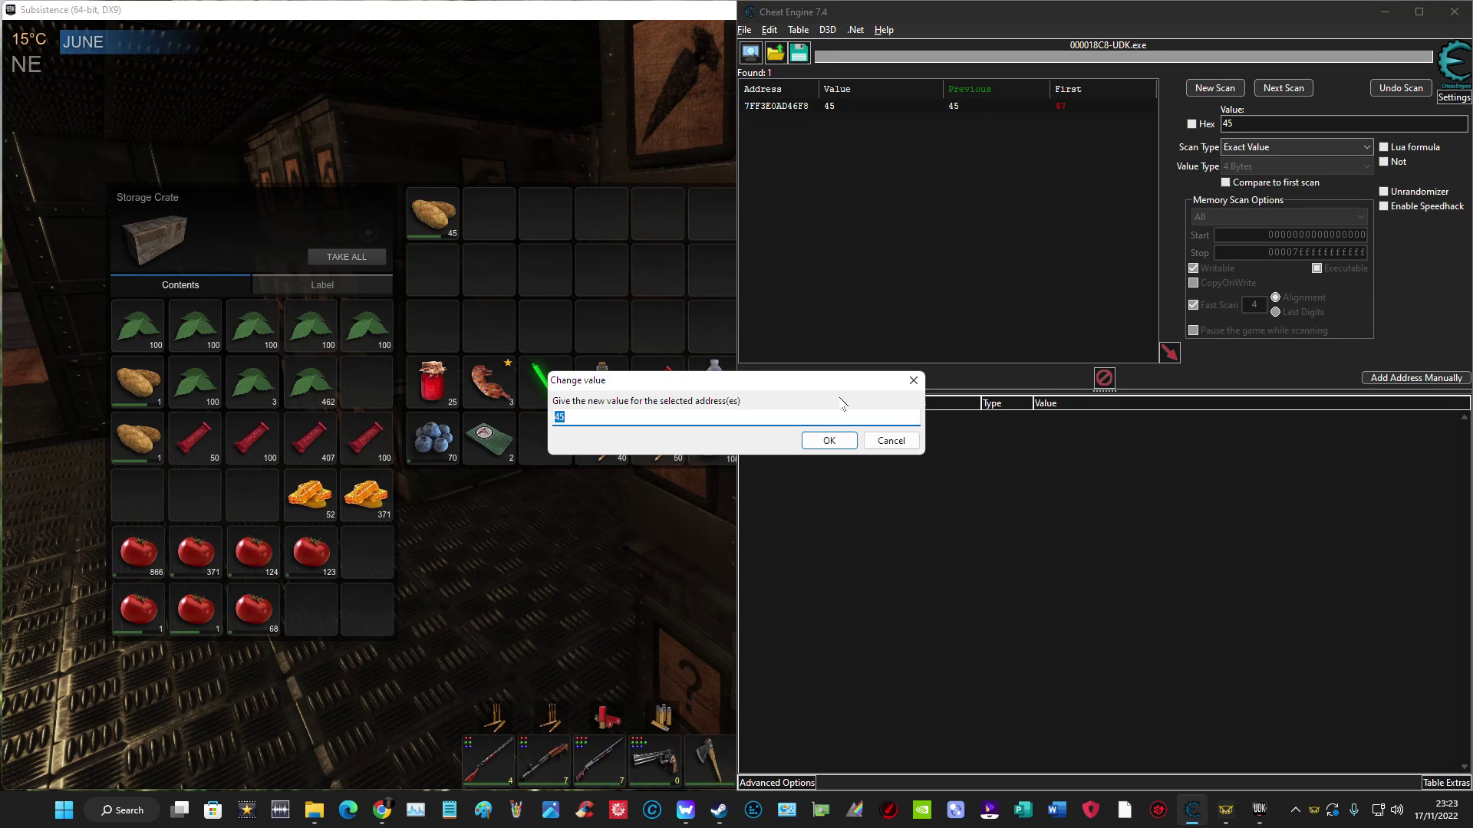
type("2")
type("00")
left_click(829, 441)
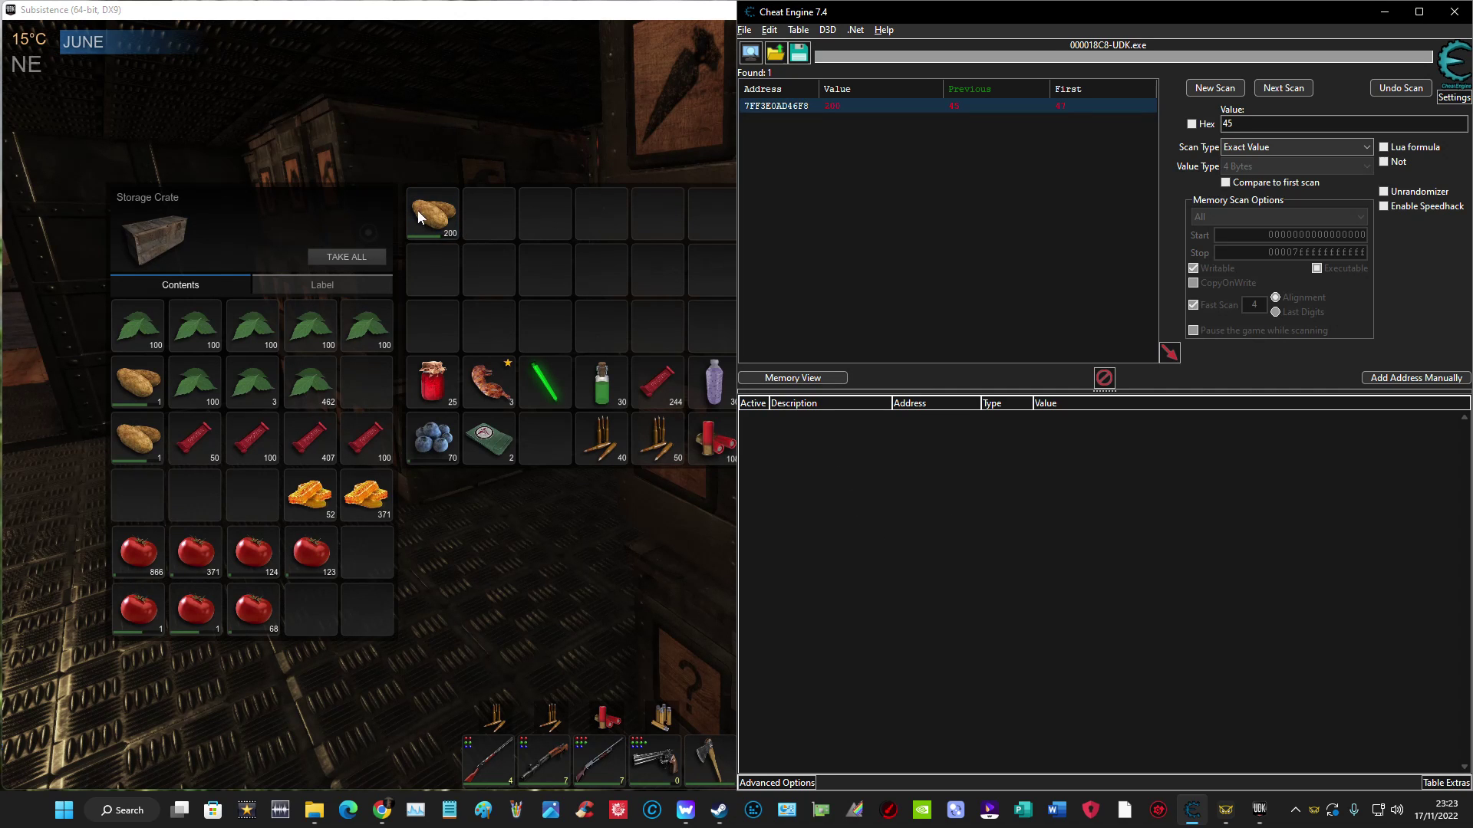
left_click(437, 215)
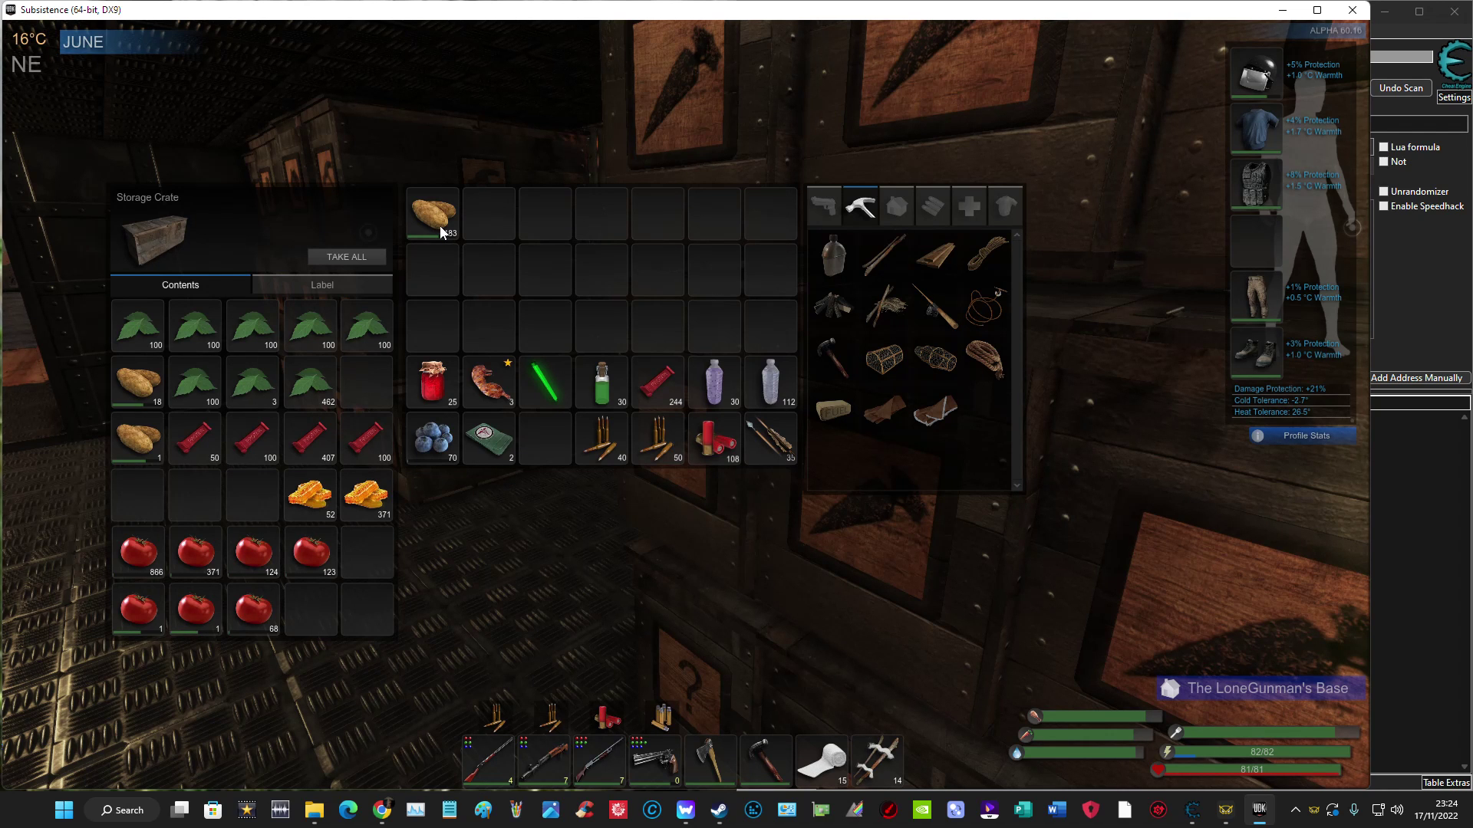
Send potatoes to the crate, Split Half twice into 50-stacks, and move the 2-stack to row 4.
right_click(440, 225)
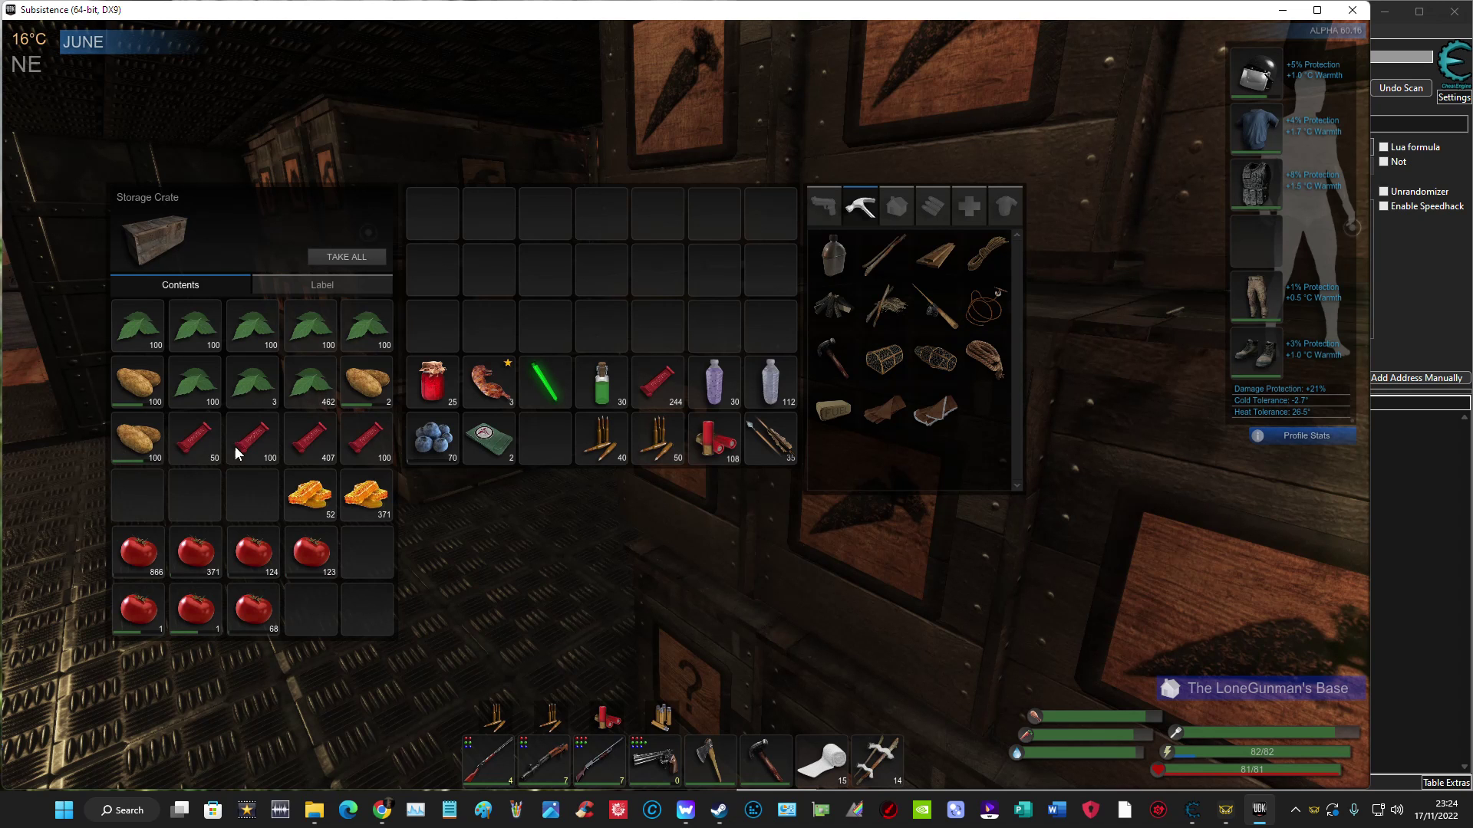
right_click(153, 454)
left_click(168, 471)
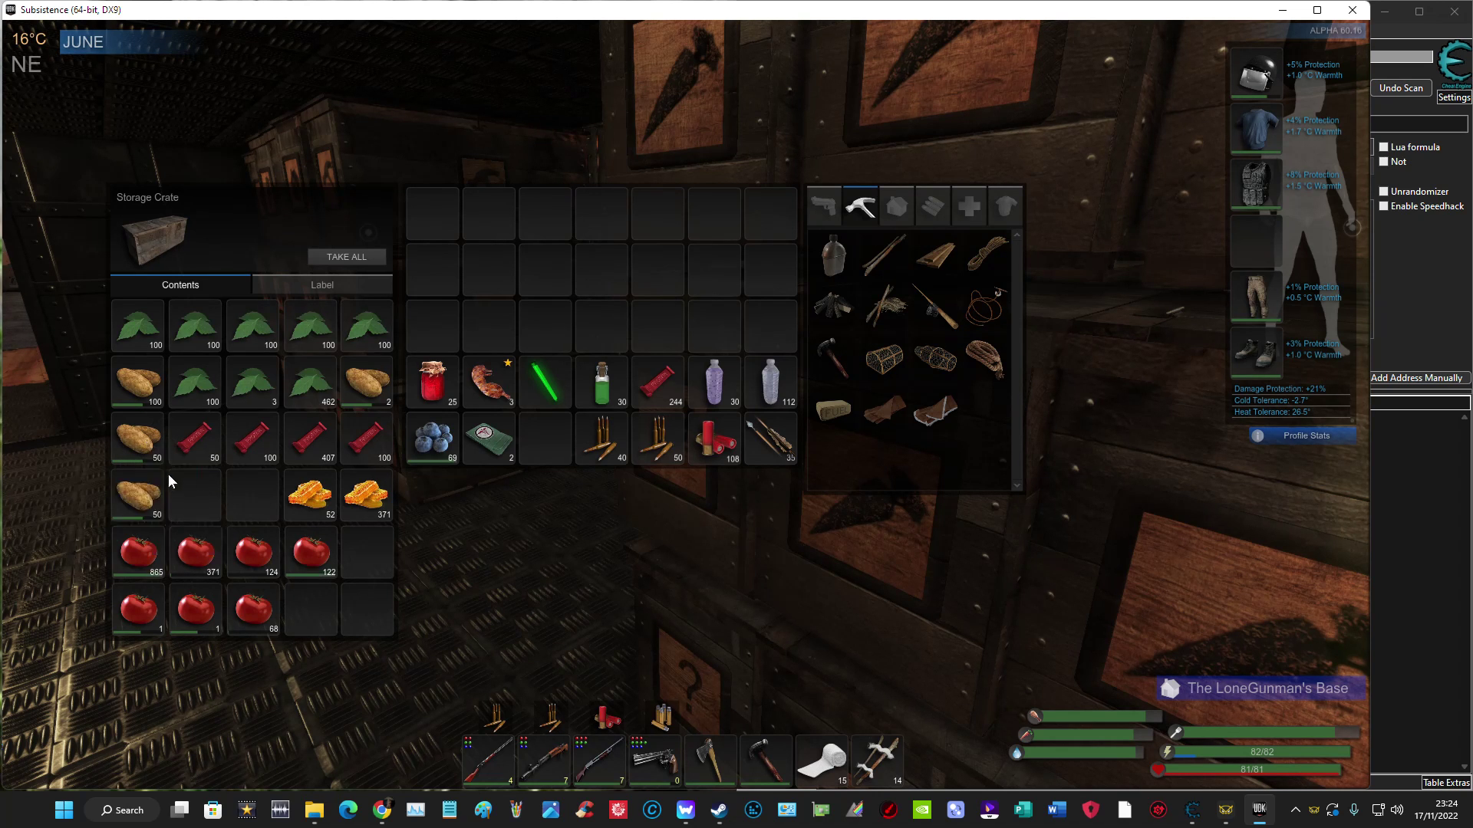
right_click(139, 383)
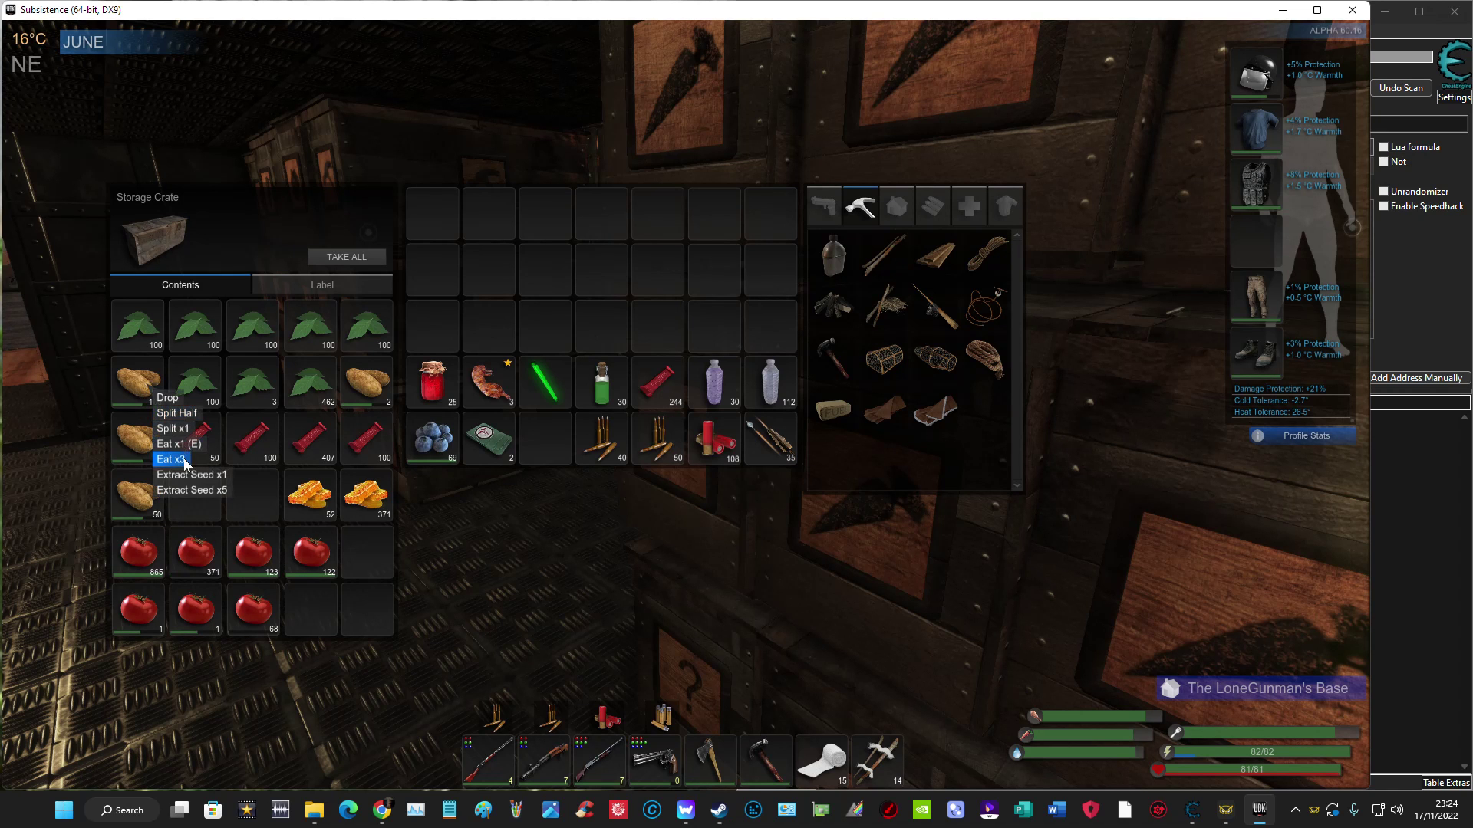
left_click(176, 412)
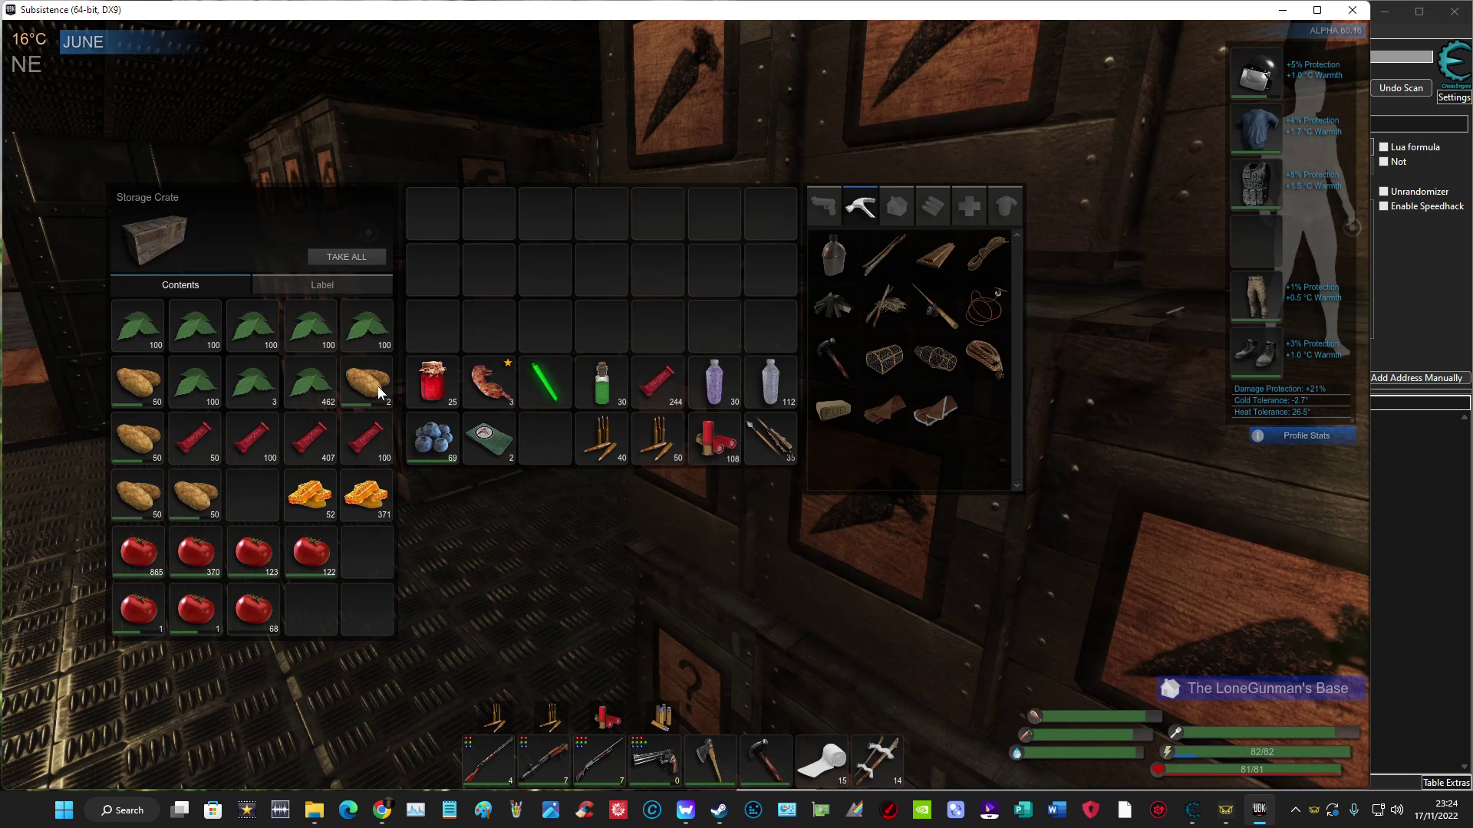
left_click_drag(251, 491, 435, 216)
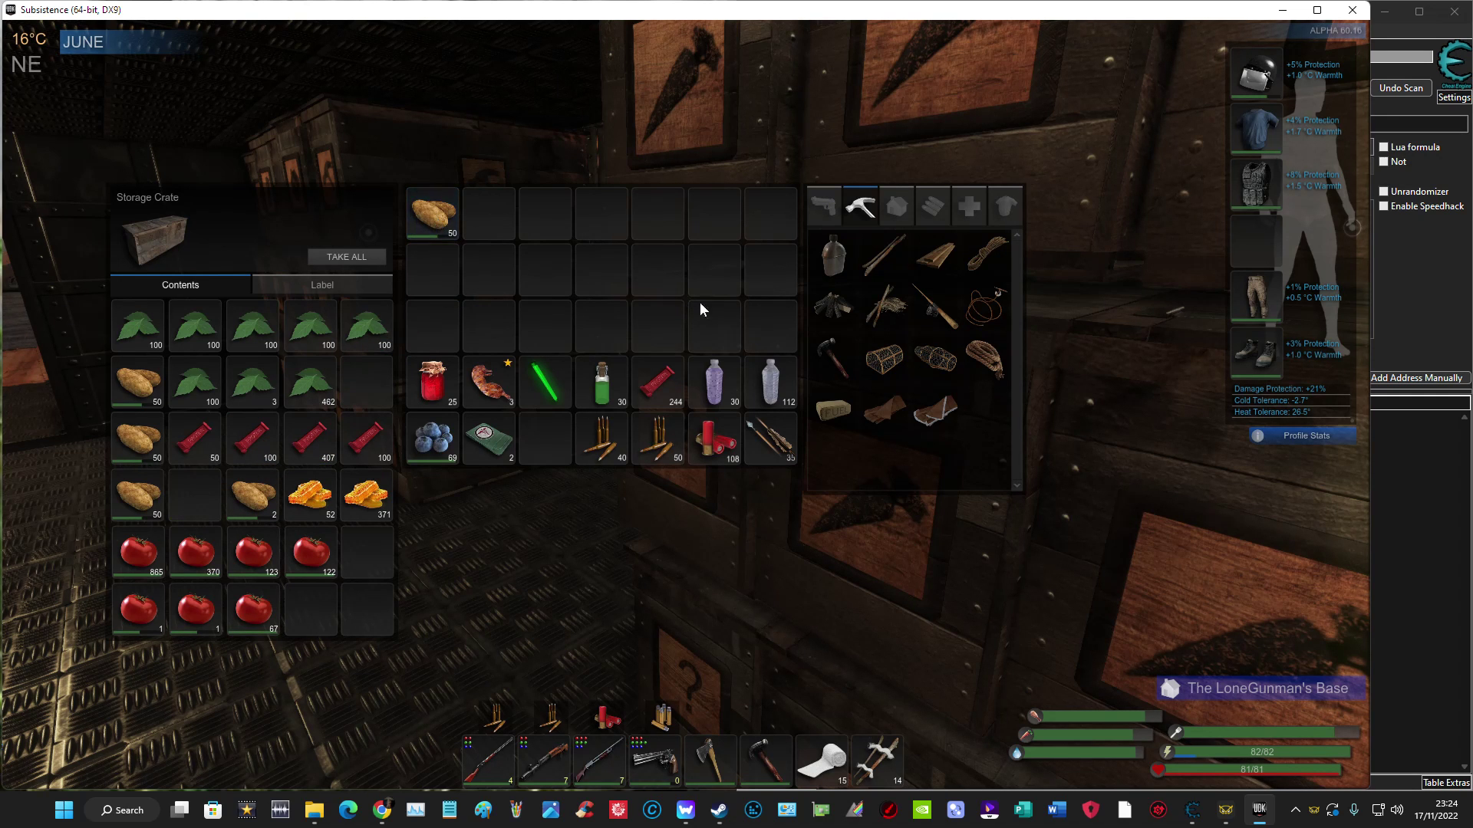
left_click(1452, 269)
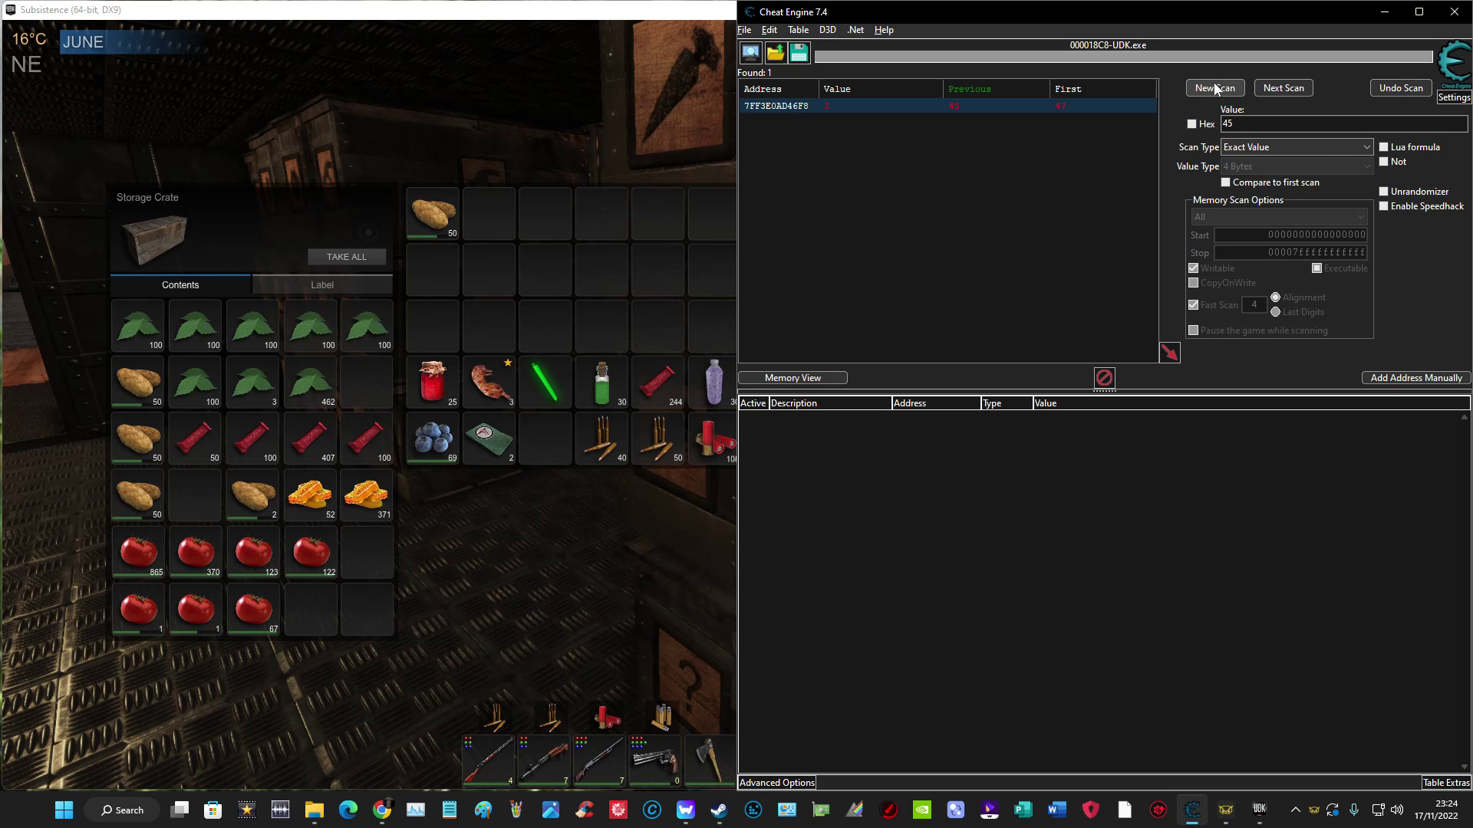
Replace search value 45 with 50 and clear the previous scan results.
left_click(1234, 124)
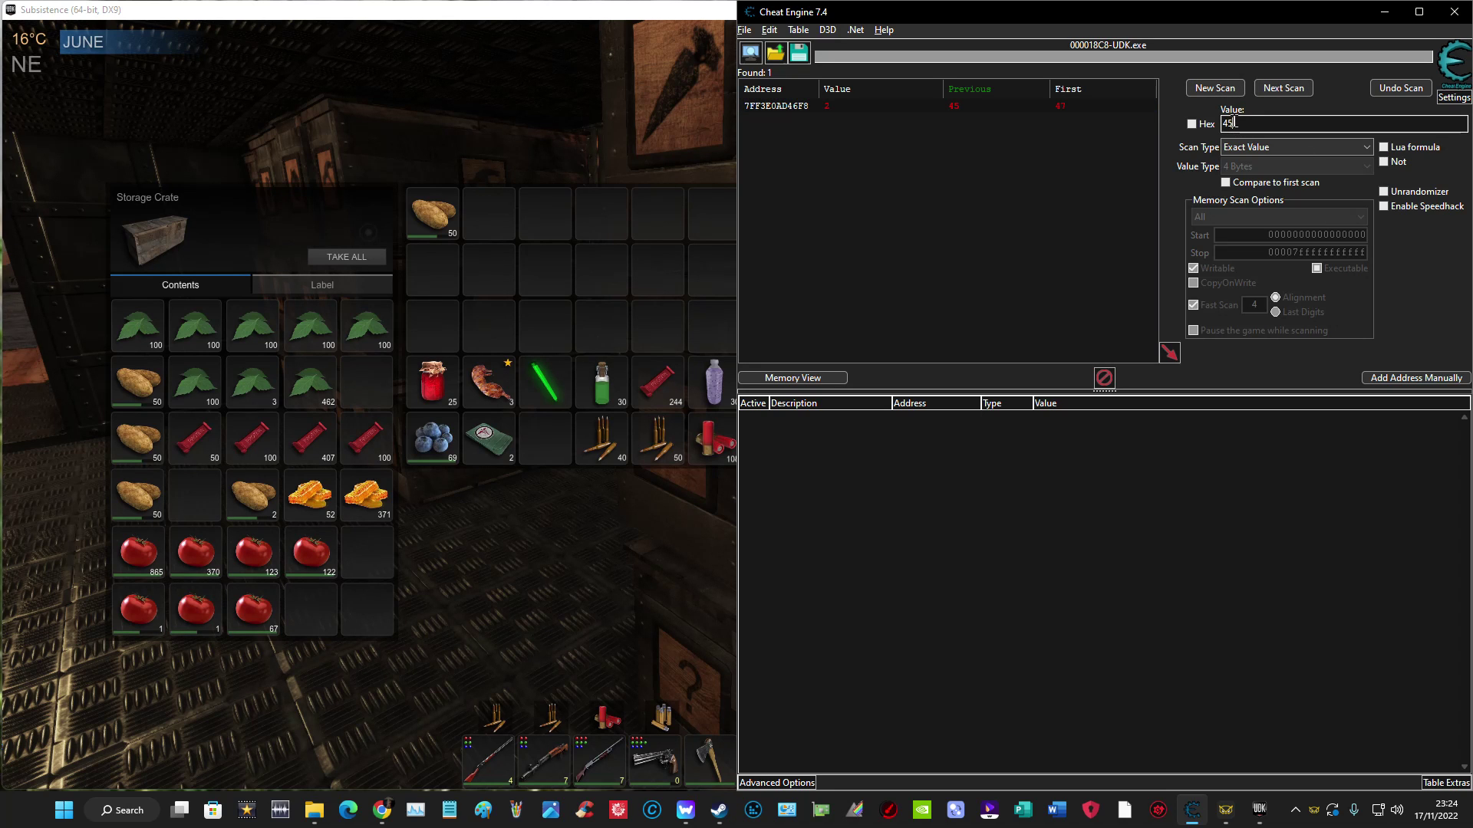
left_click_drag(1234, 123, 1212, 115)
type("50")
left_click(1216, 87)
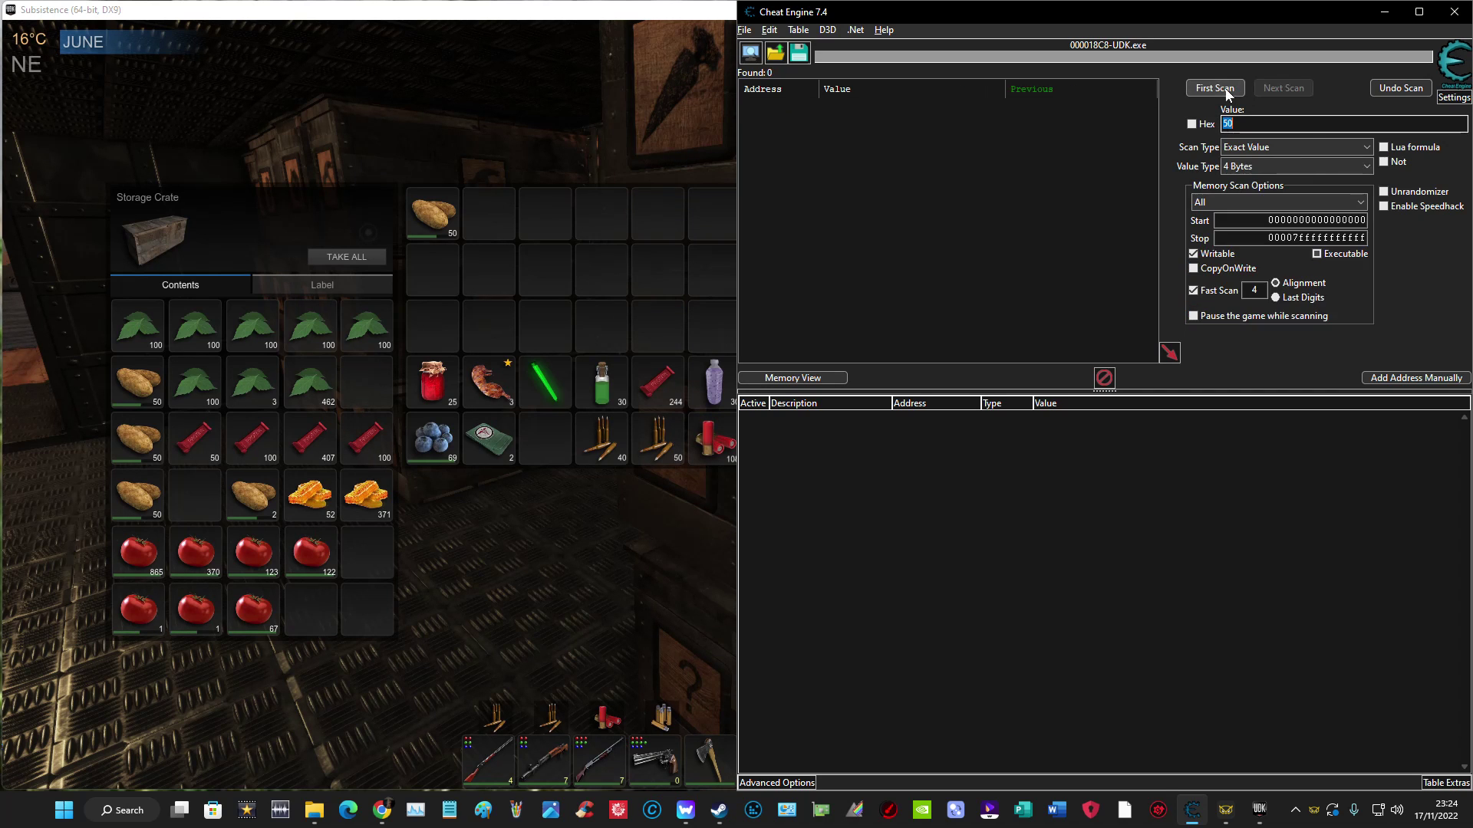
left_click(446, 205)
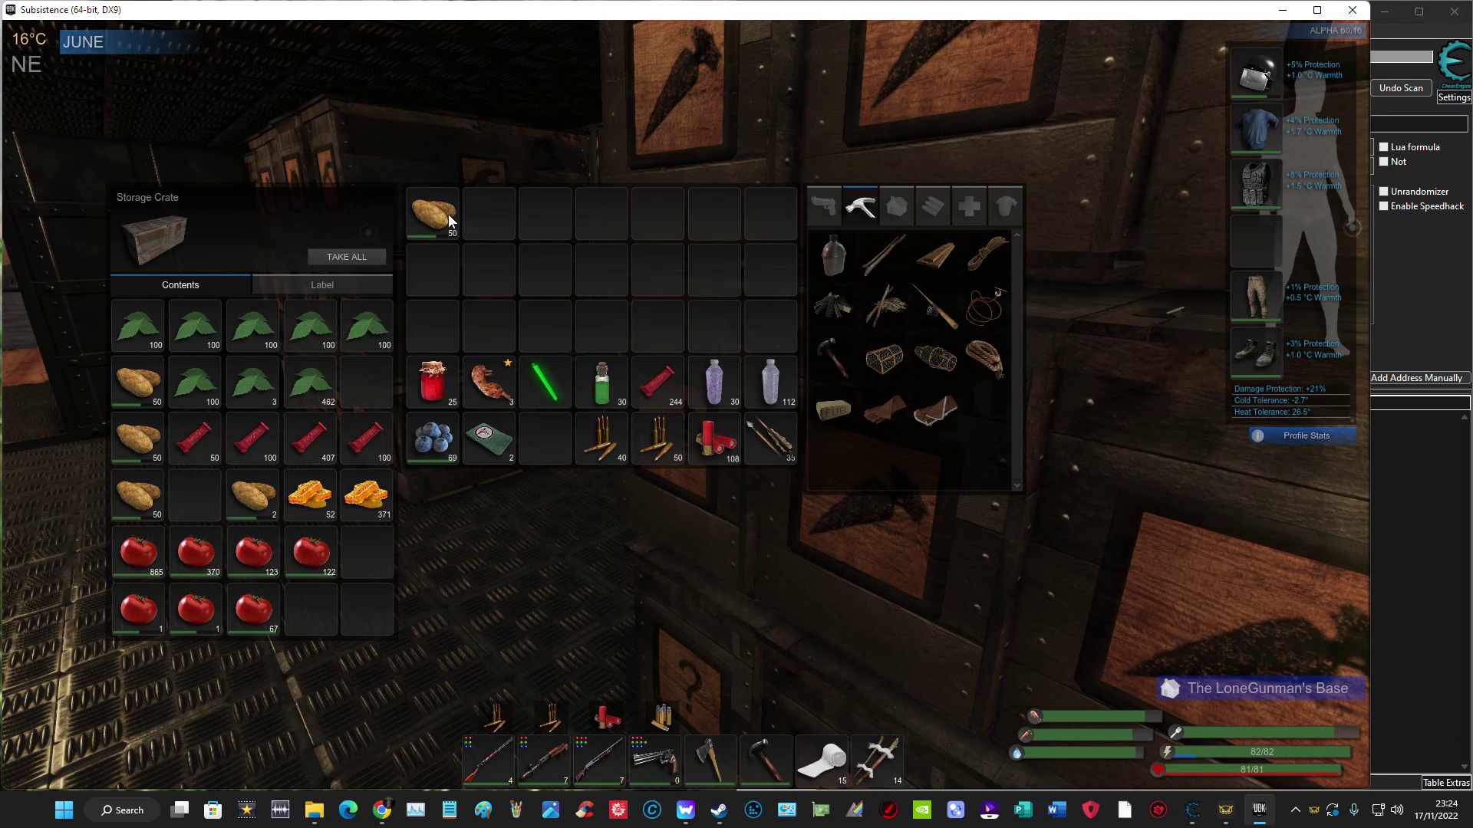
right_click(460, 220)
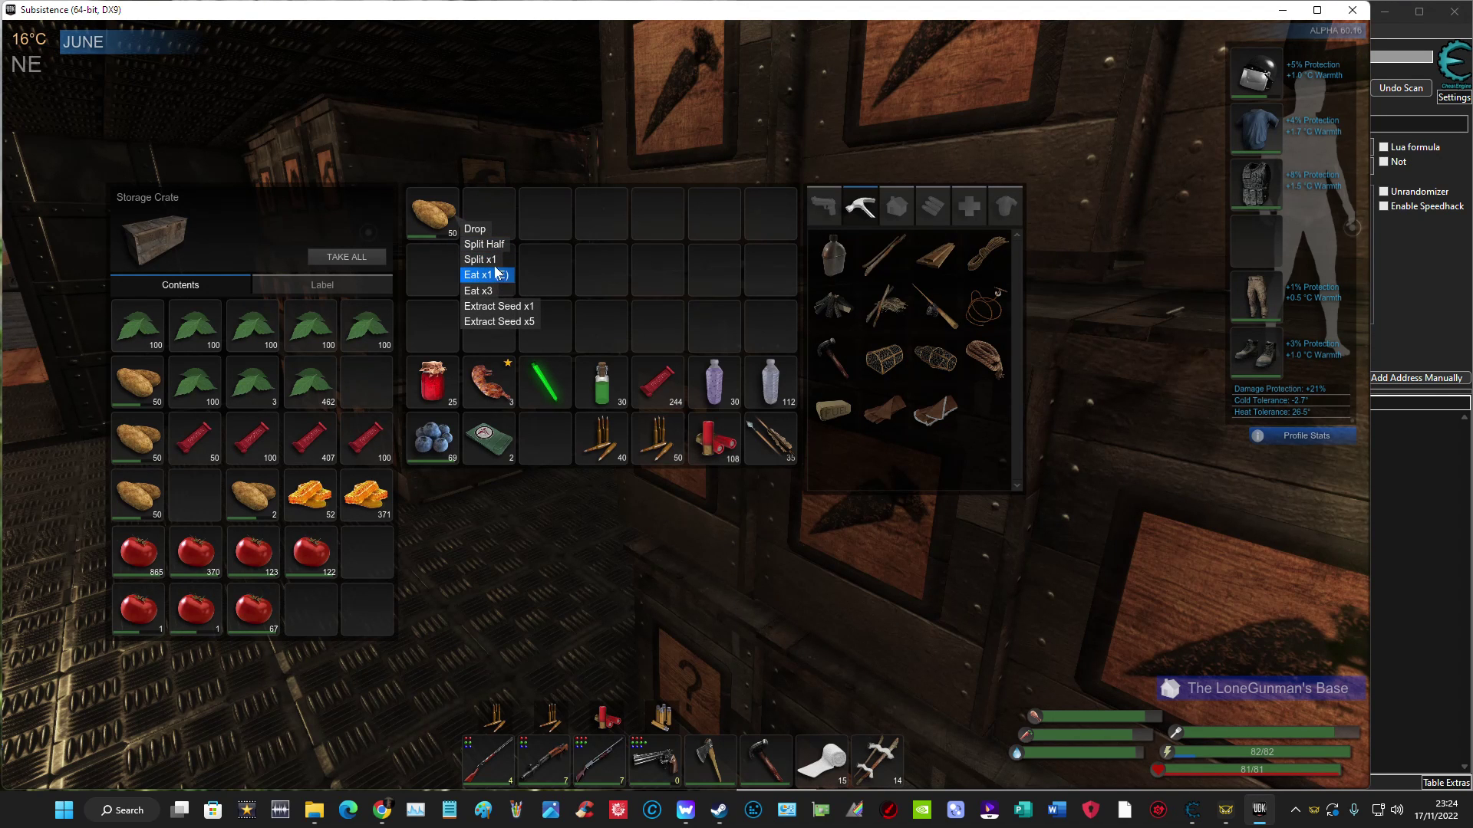
left_click(500, 245)
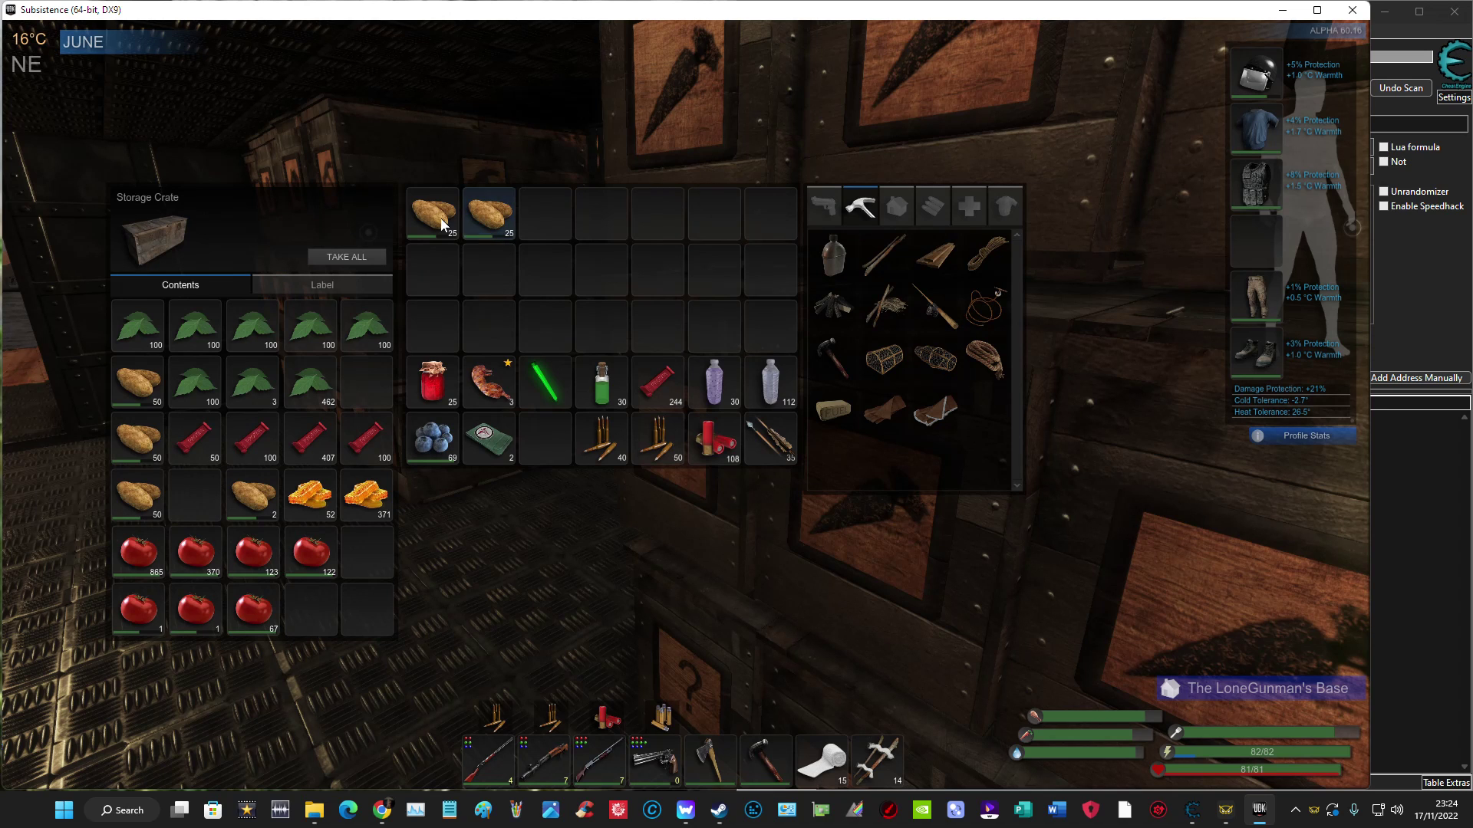
left_click_drag(356, 601, 362, 608)
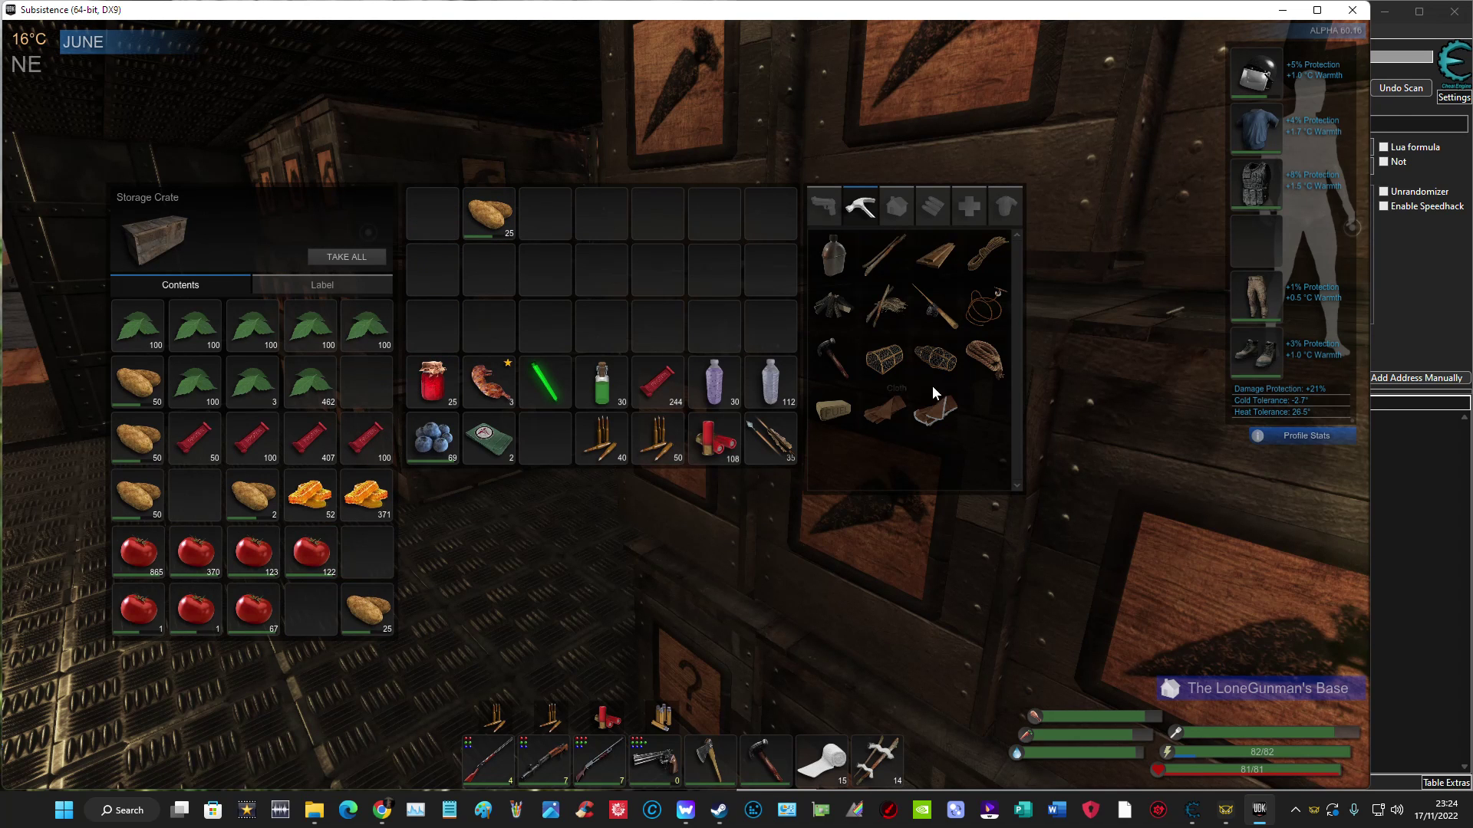
left_click(1401, 315)
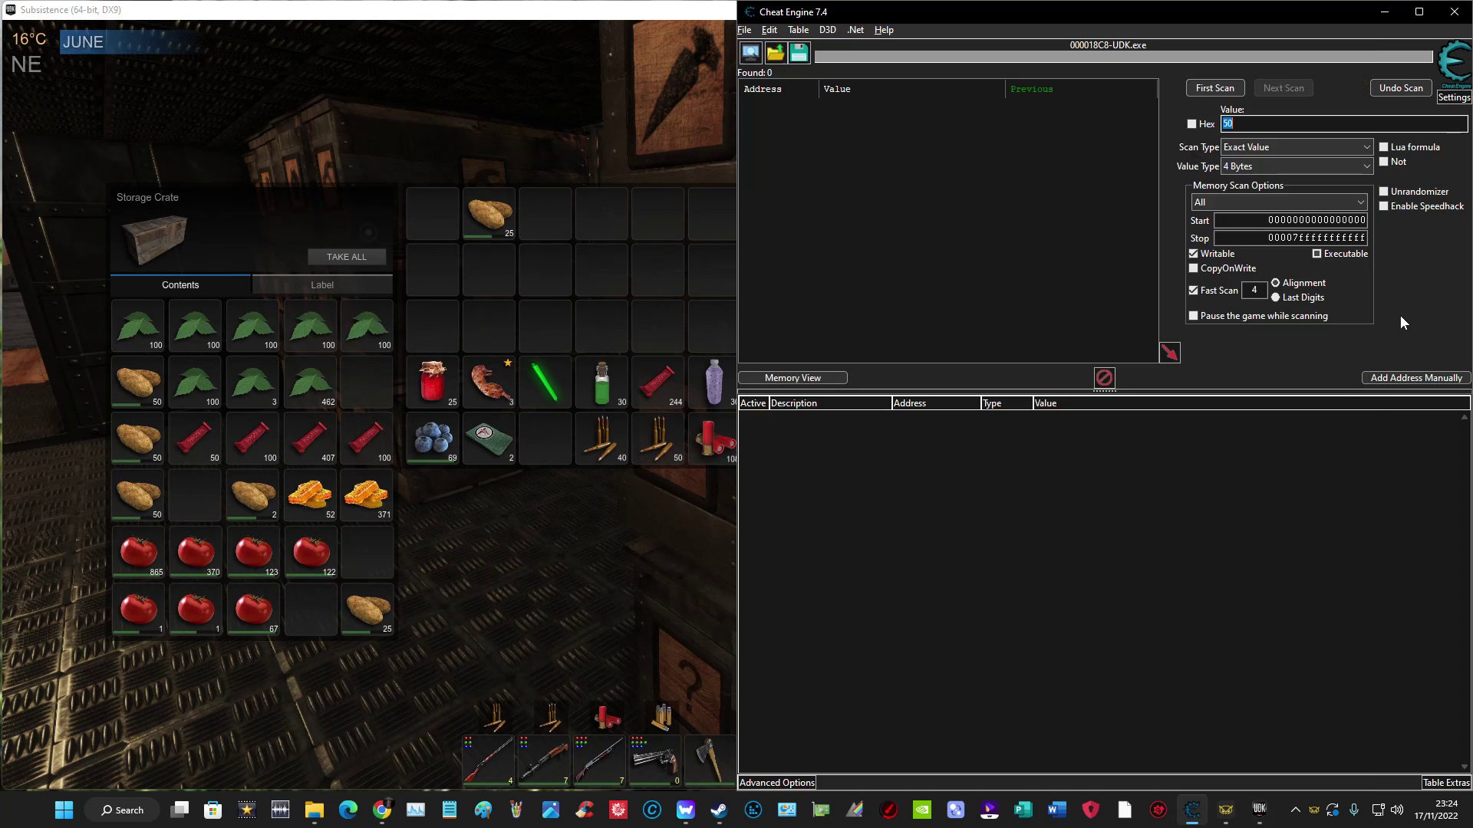
left_click(1232, 124)
left_click_drag(1231, 123, 1221, 120)
type("50")
left_click(352, 601)
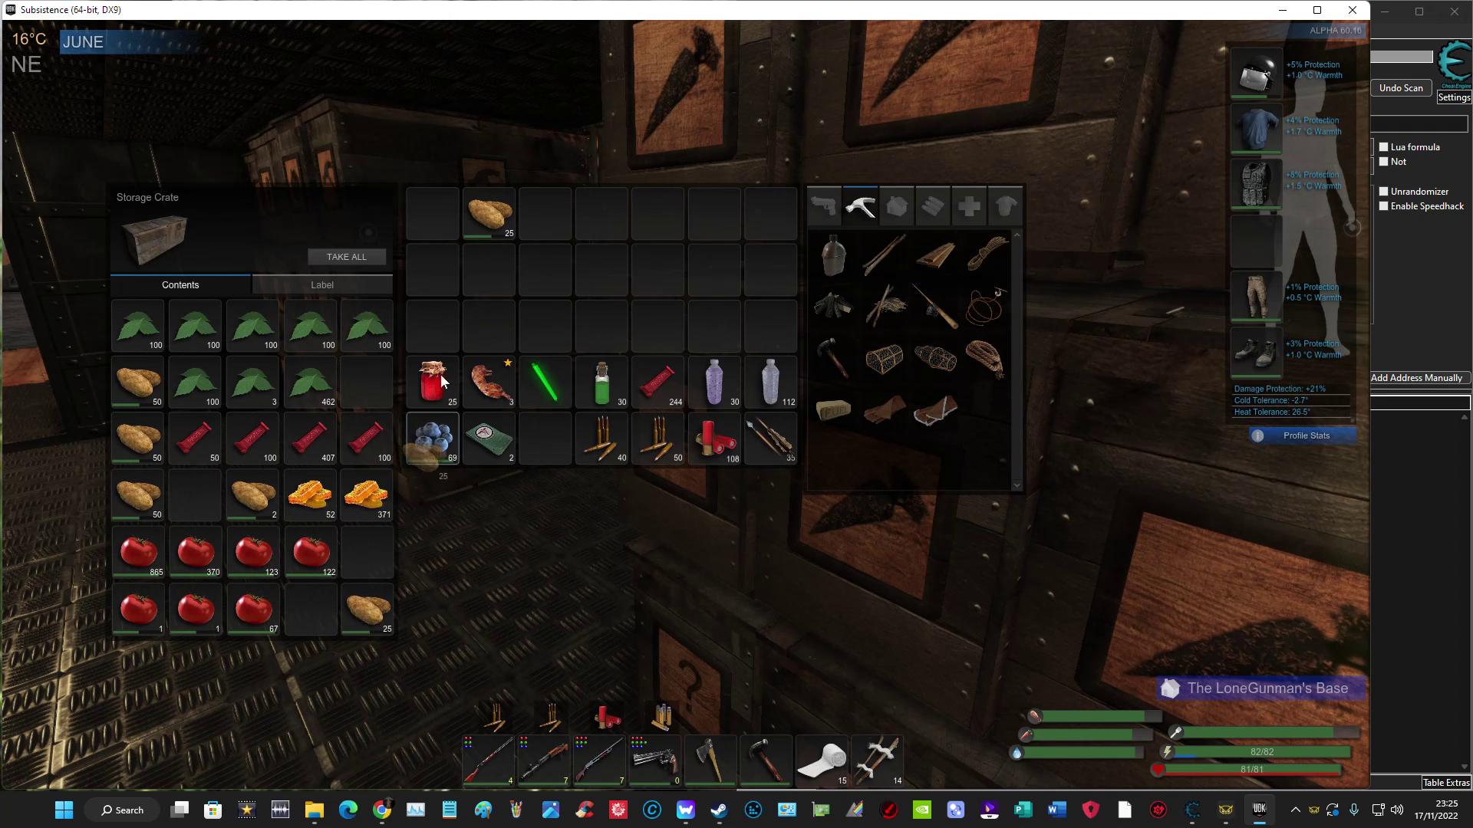
mouse_move(489, 213)
left_mouse_down()
mouse_move(476, 226)
mouse_move(489, 216)
left_mouse_up()
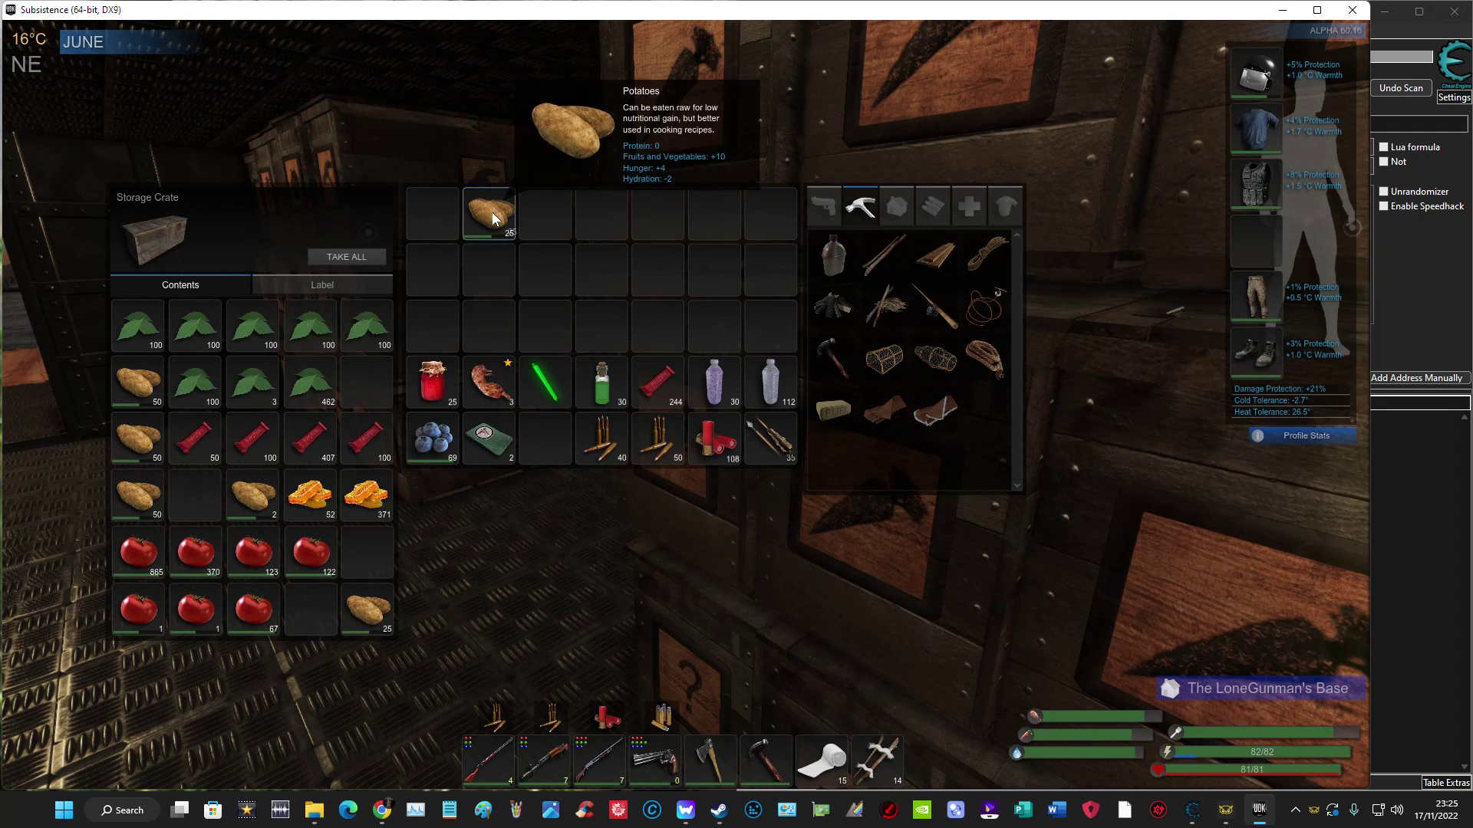
left_click(1408, 339)
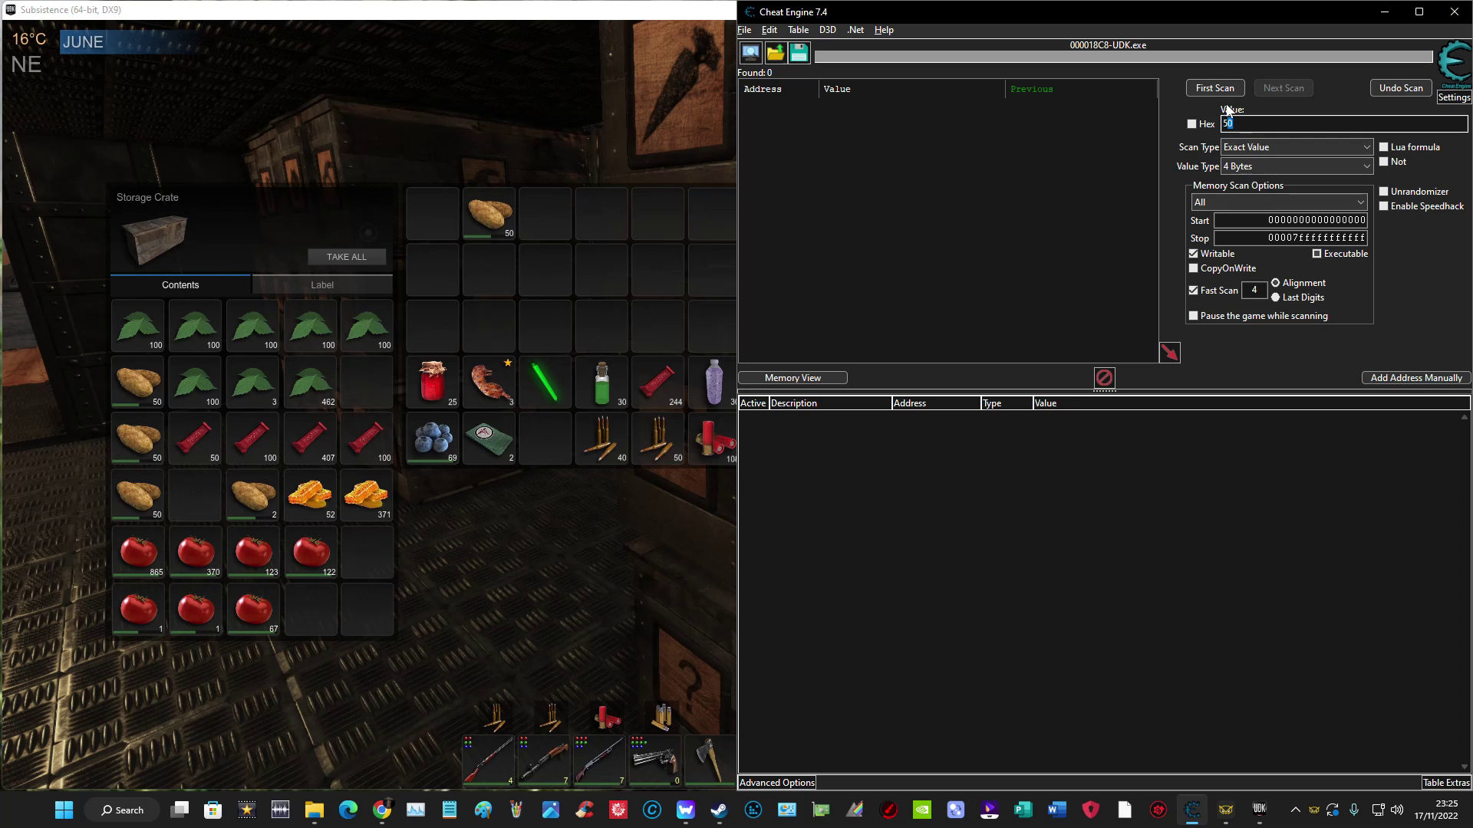
Scan for 50, then split a 50-potato stack into two 25s and put one in the crate.
double_click(1284, 124)
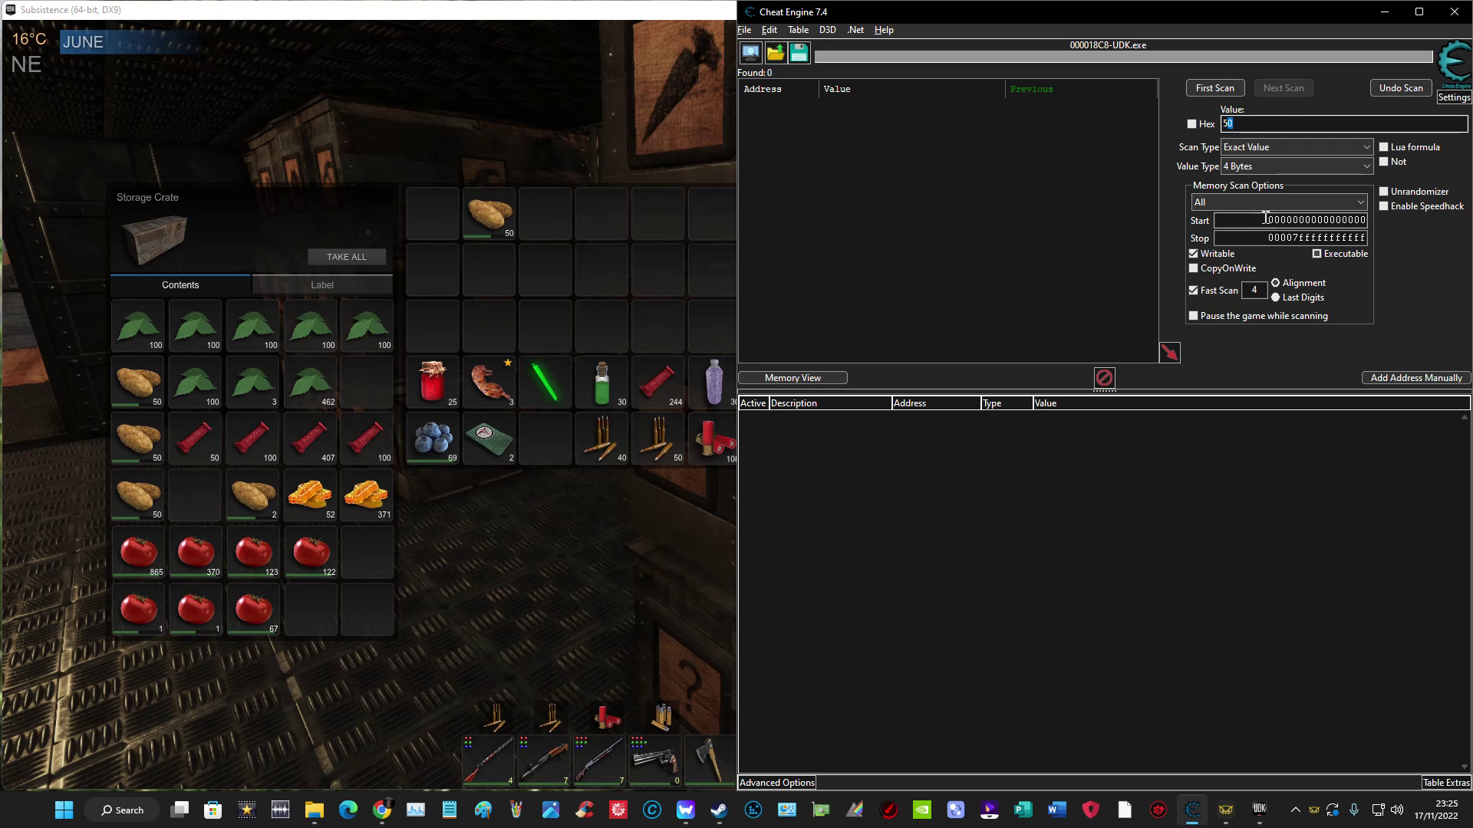
left_click(1211, 89)
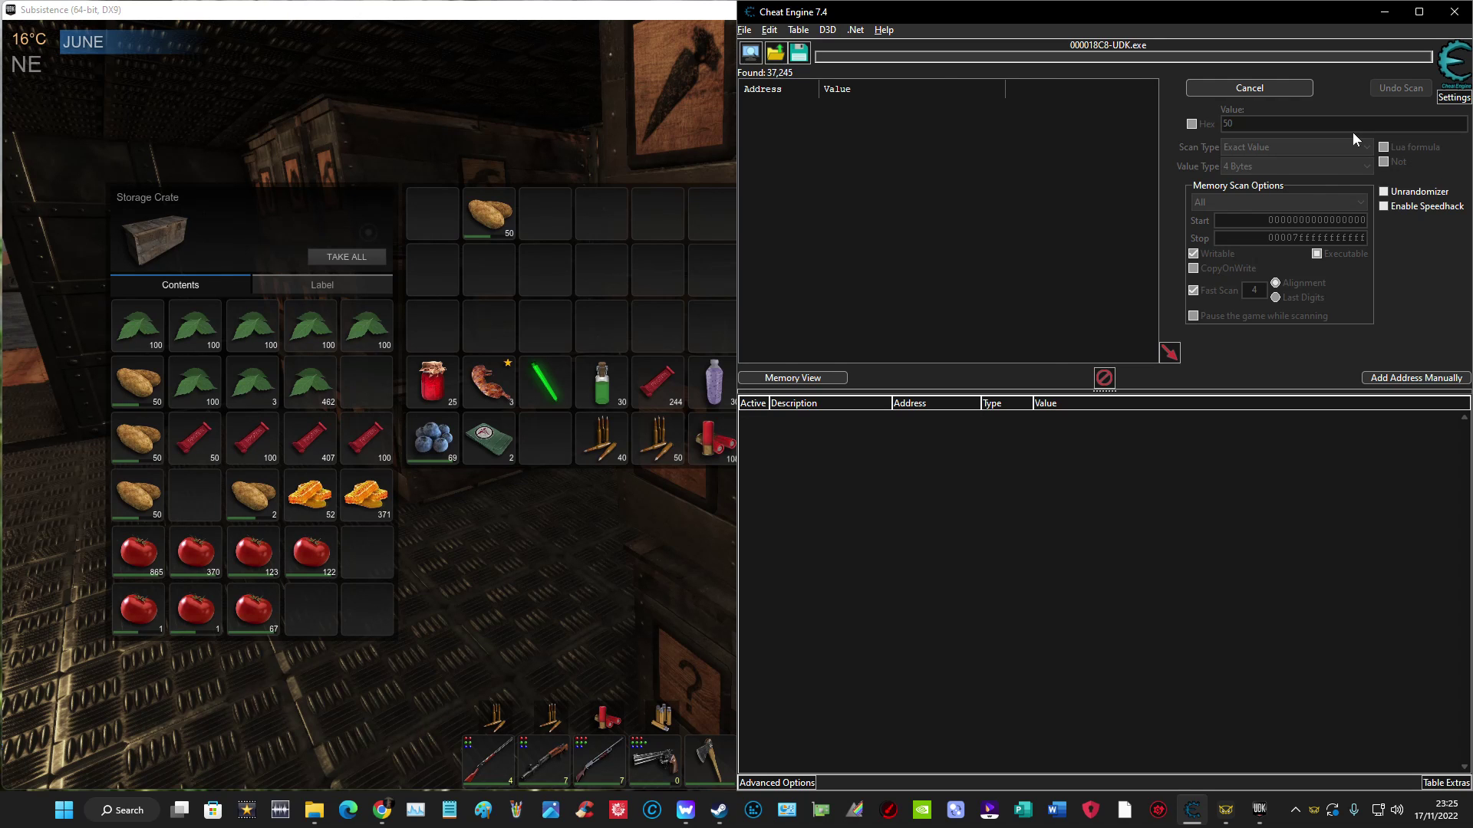
left_click(499, 224)
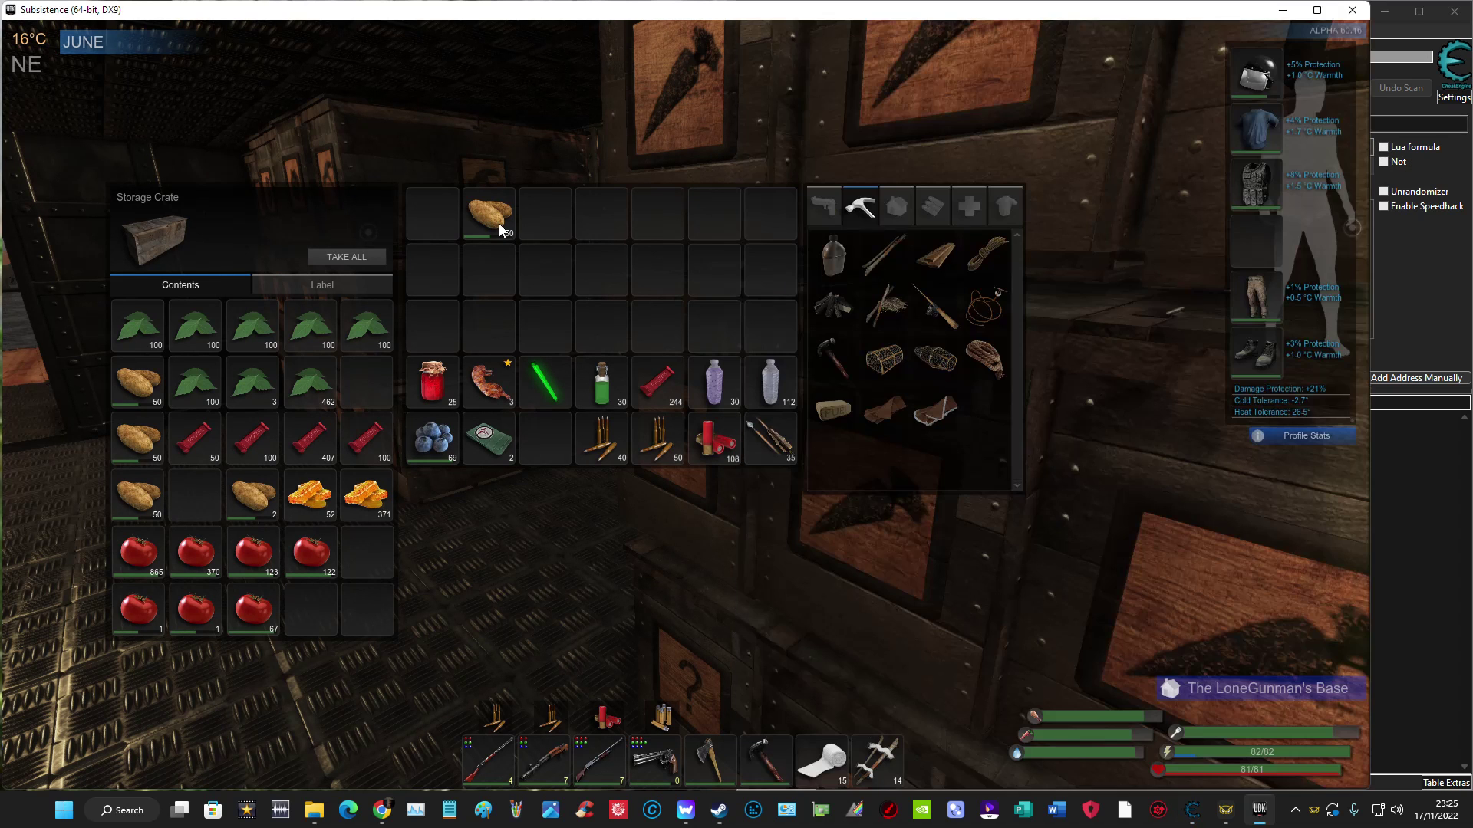
right_click(503, 234)
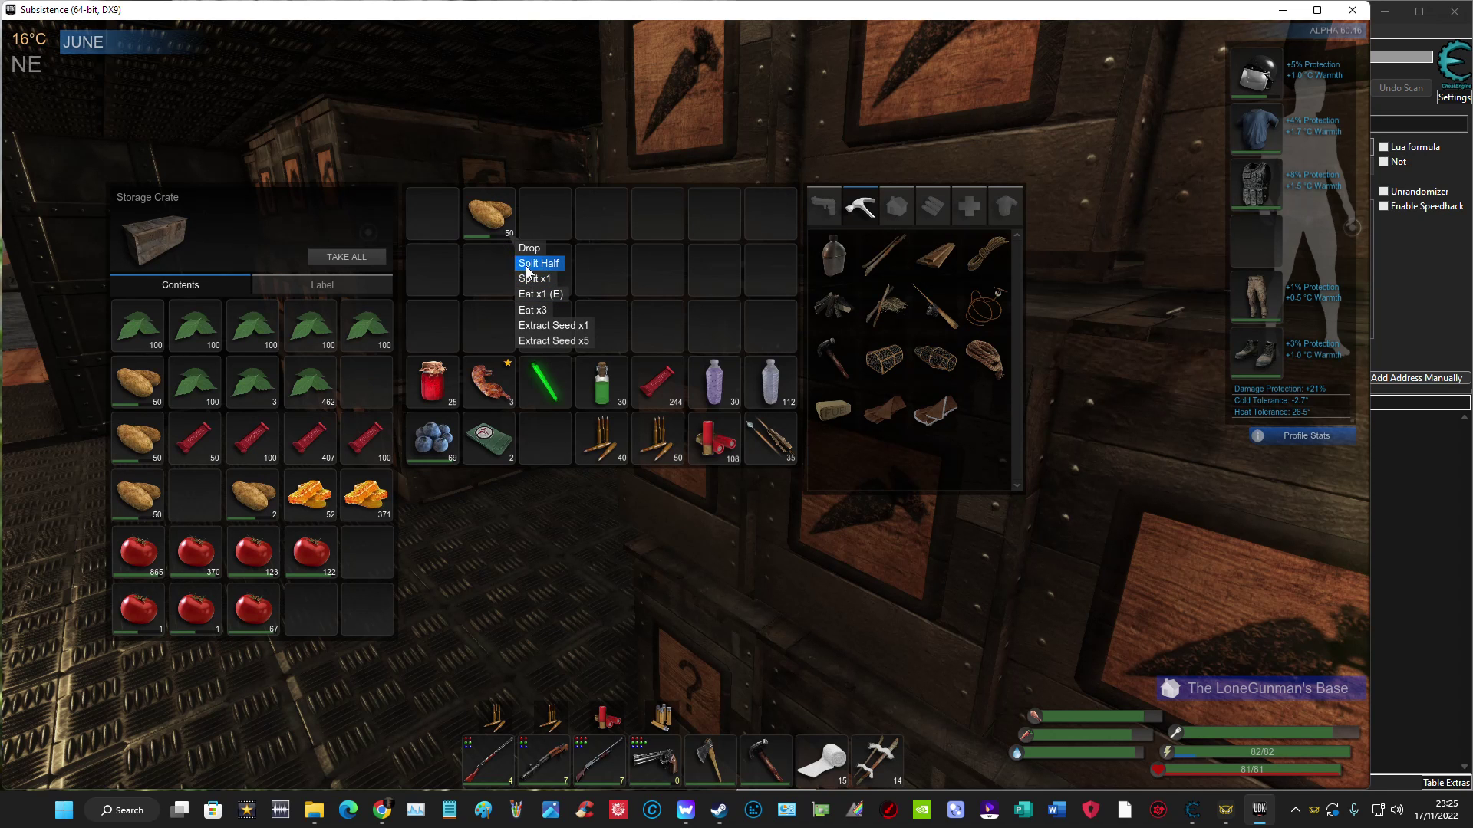
left_click(531, 266)
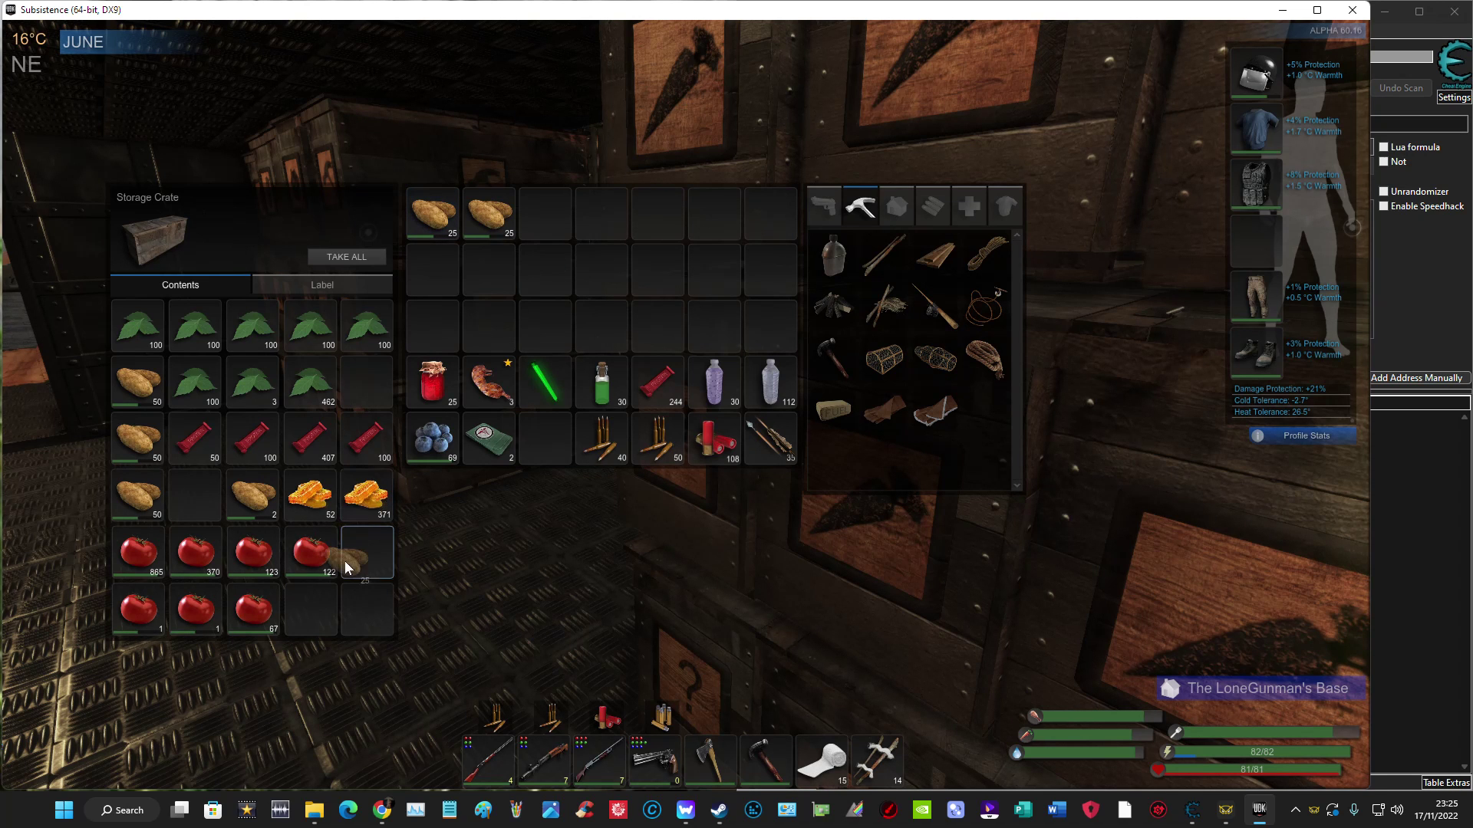
left_click_drag(354, 562, 357, 564)
key("alt+Tab")
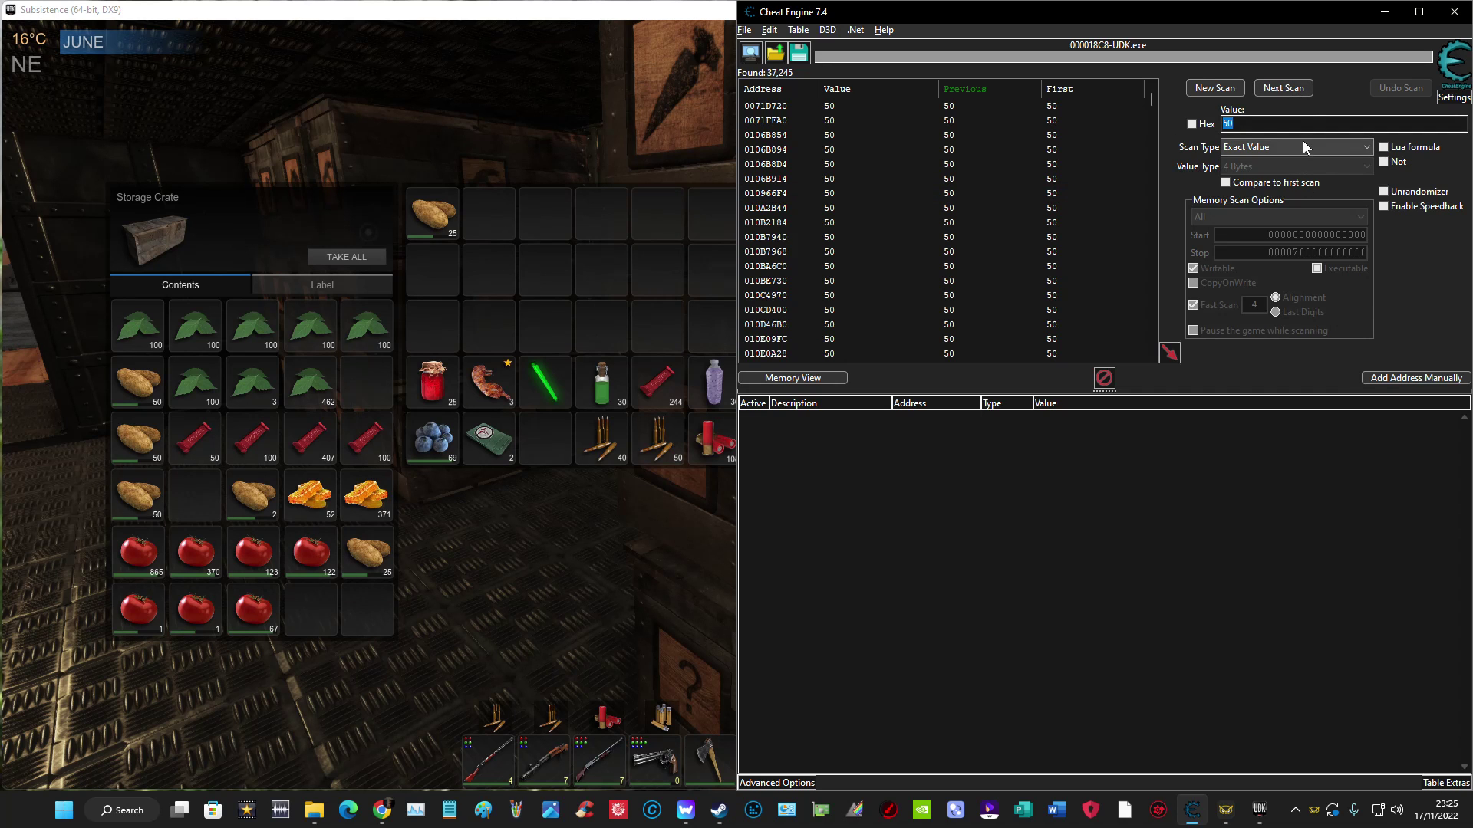
type("25")
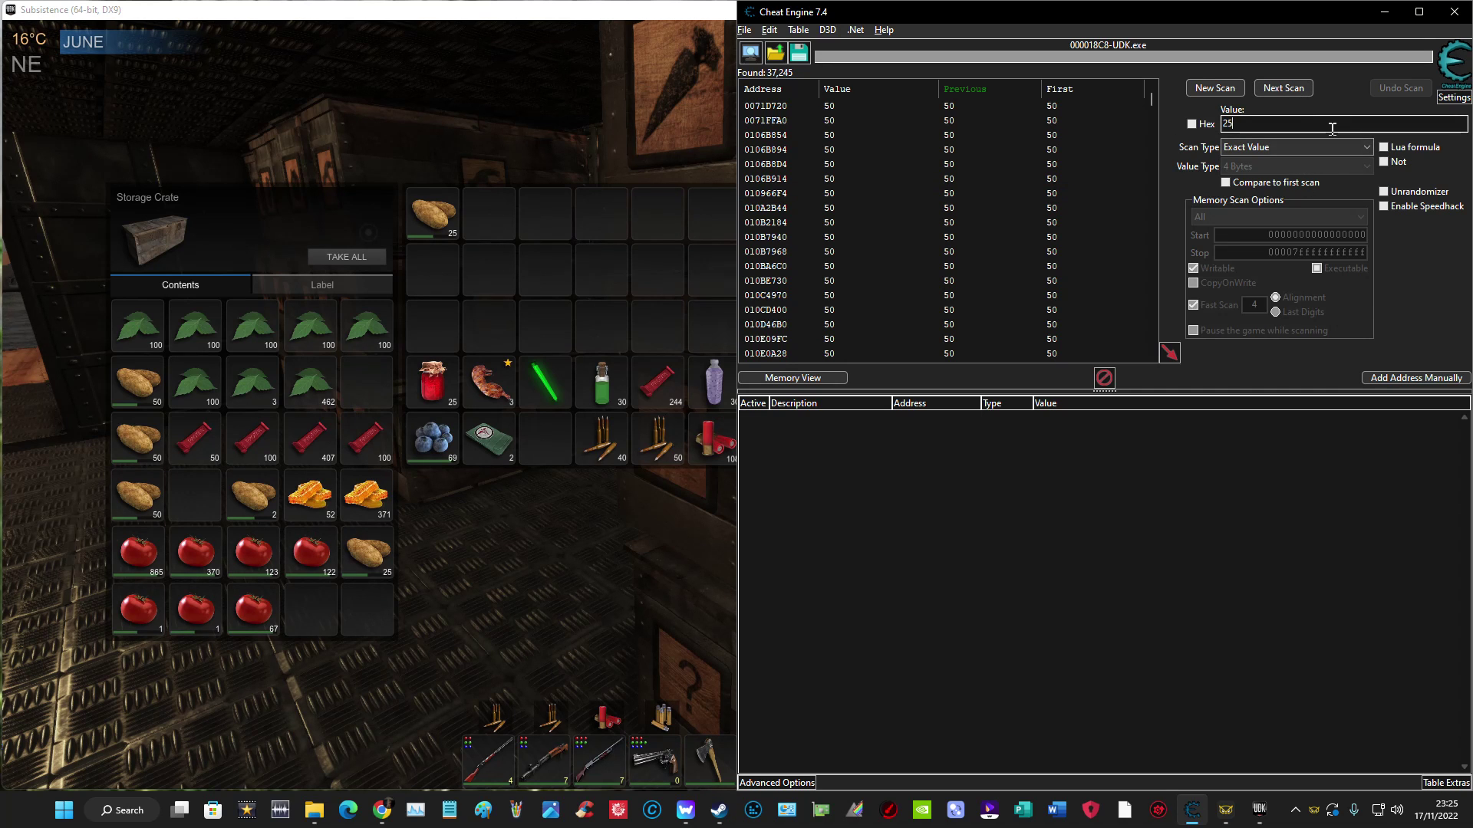
Next-scan for 25 and change the single found address to 150.
left_click(1285, 88)
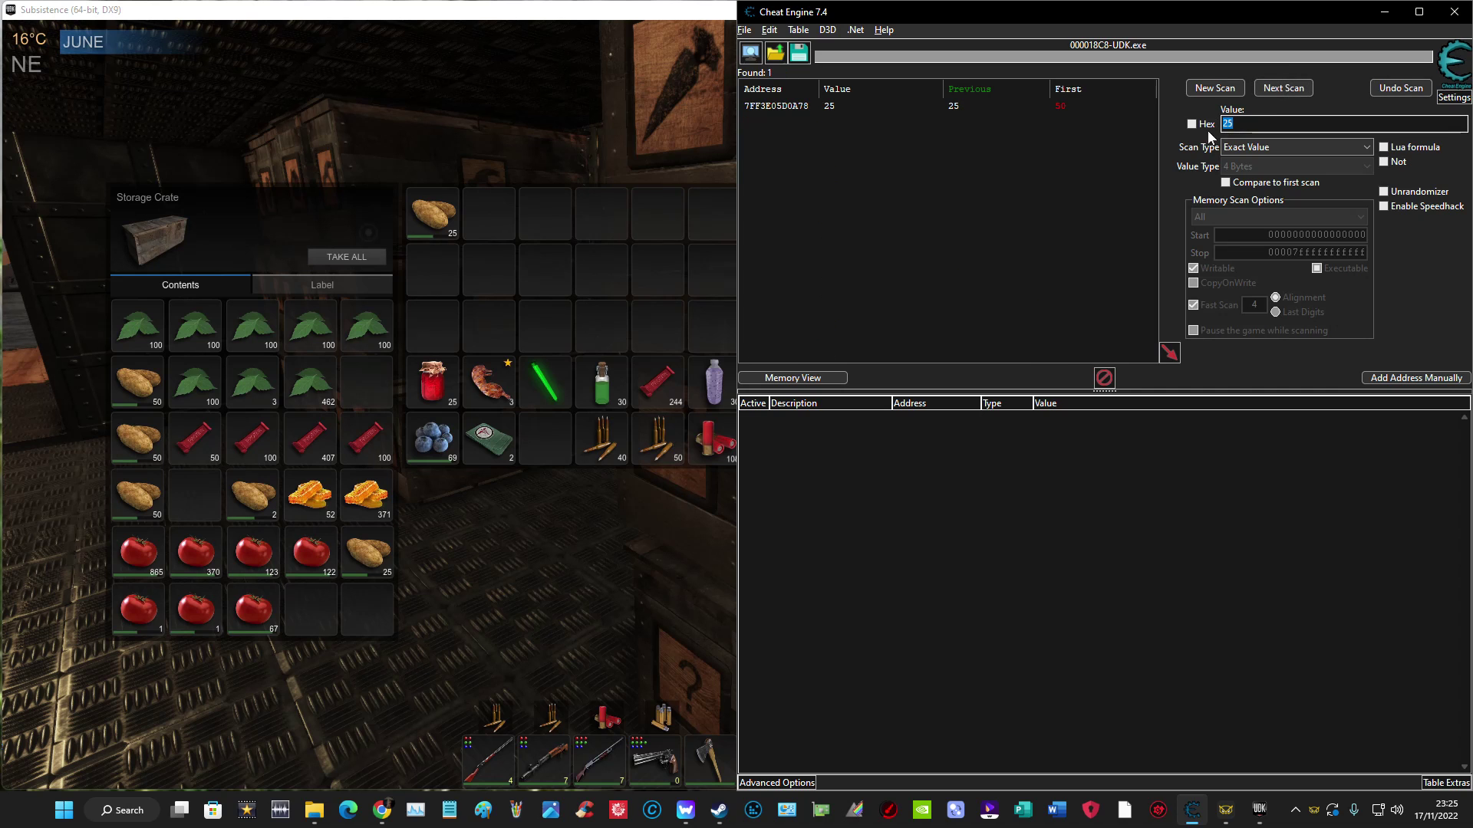
left_click(955, 109)
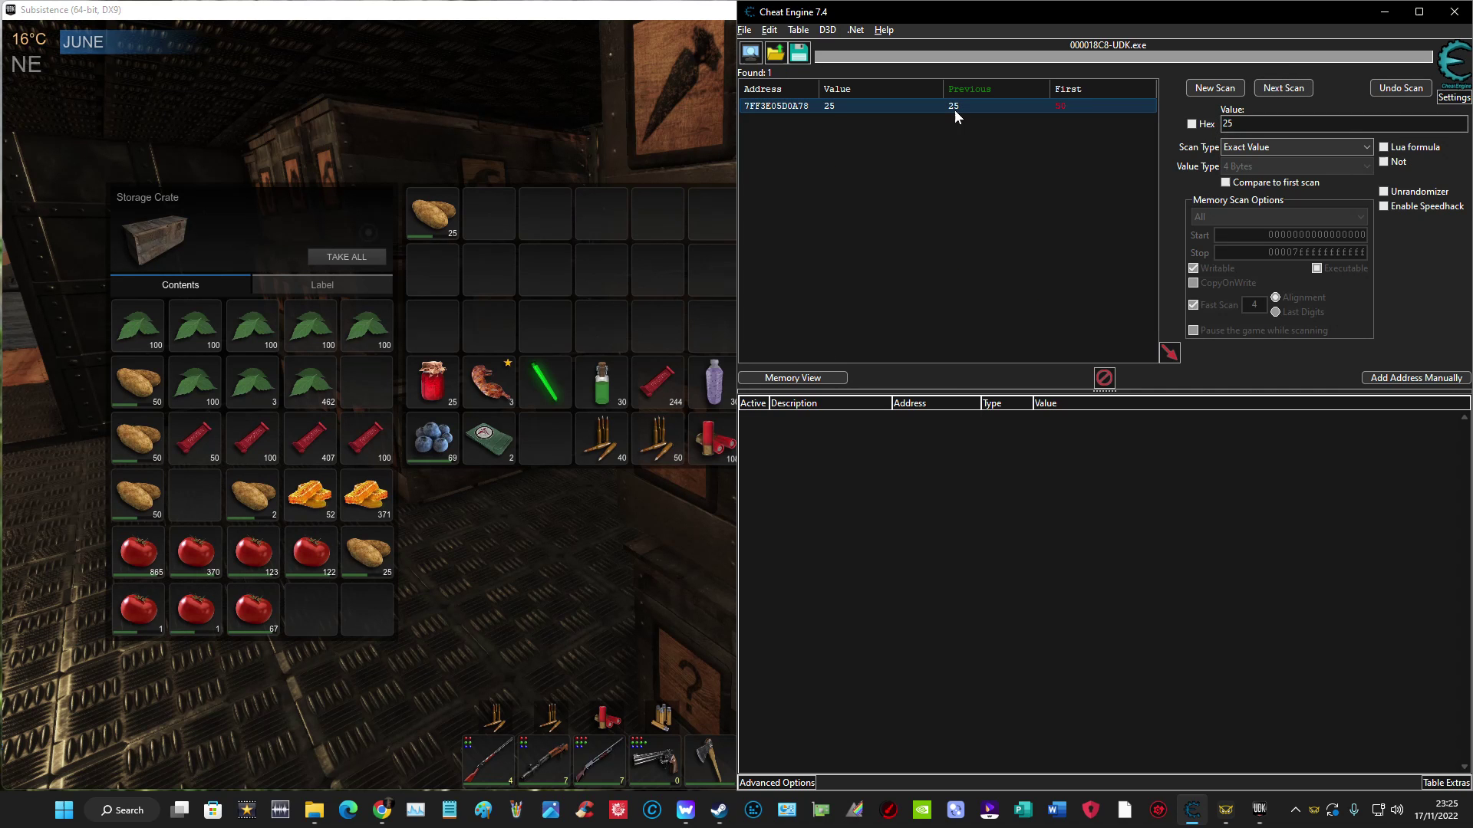
right_click(954, 109)
left_click(1082, 137)
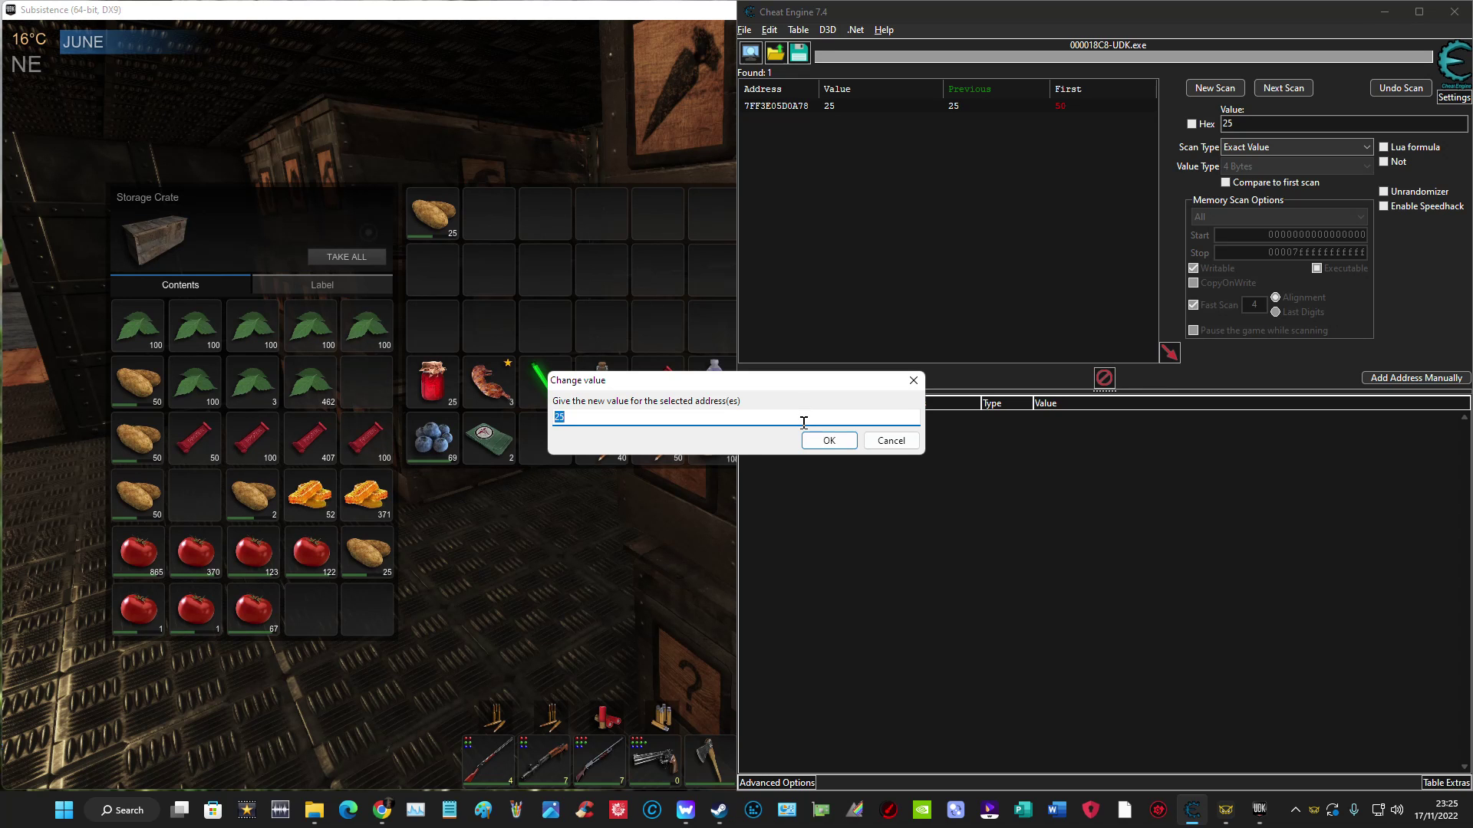
type("1")
type("50")
left_click(828, 441)
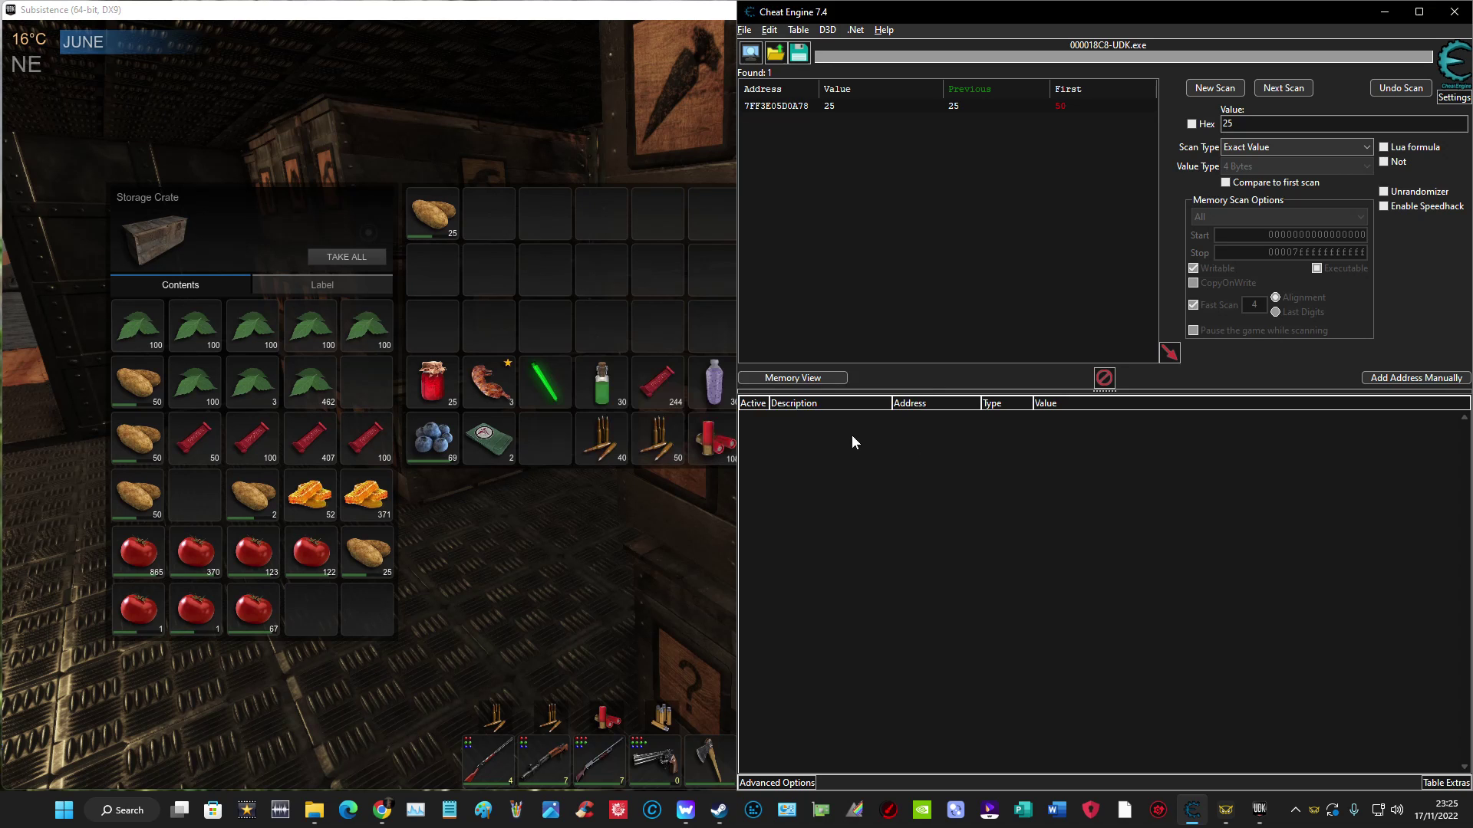
left_click(490, 263)
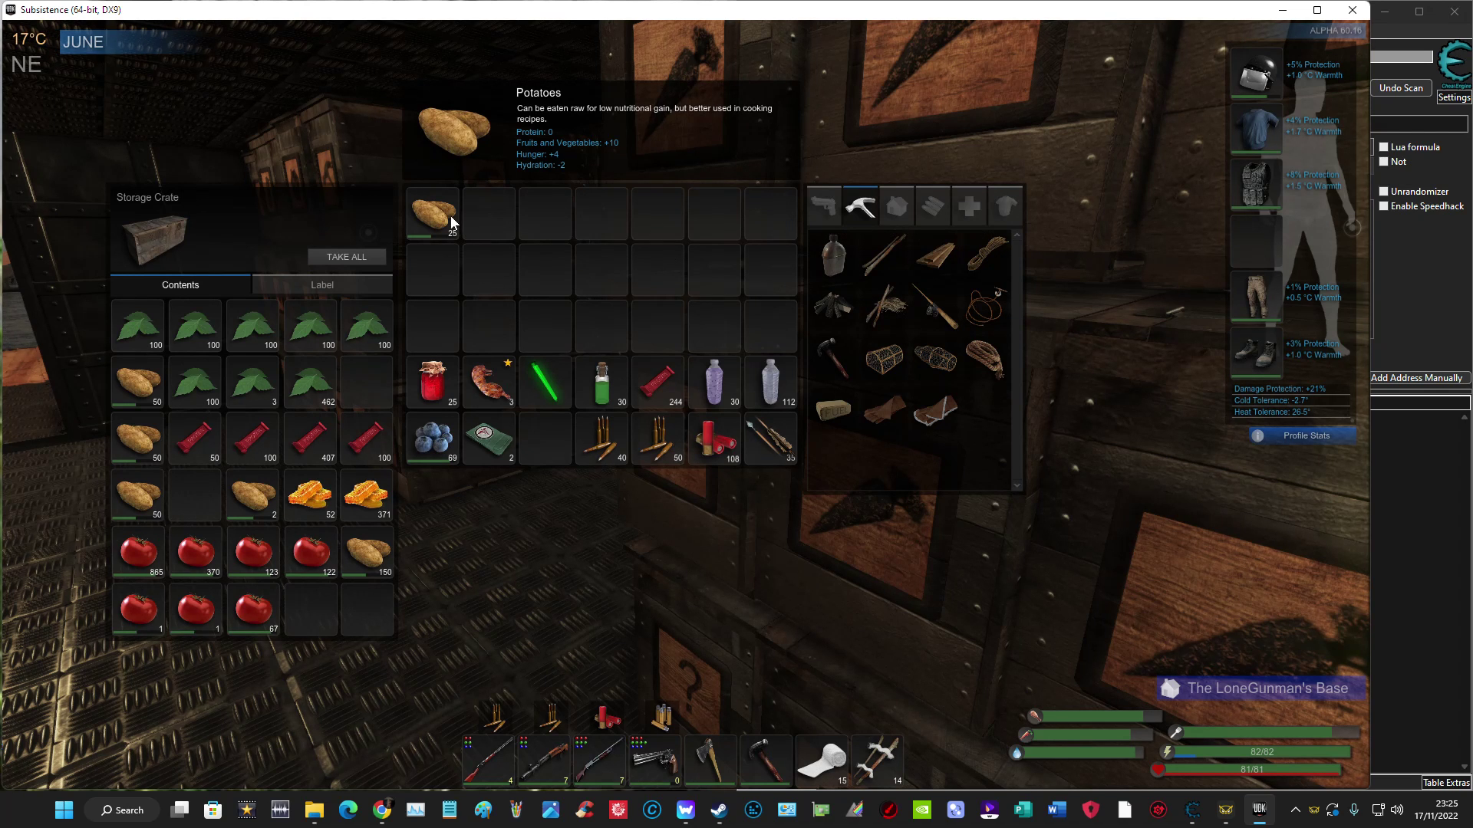
mouse_move(435, 214)
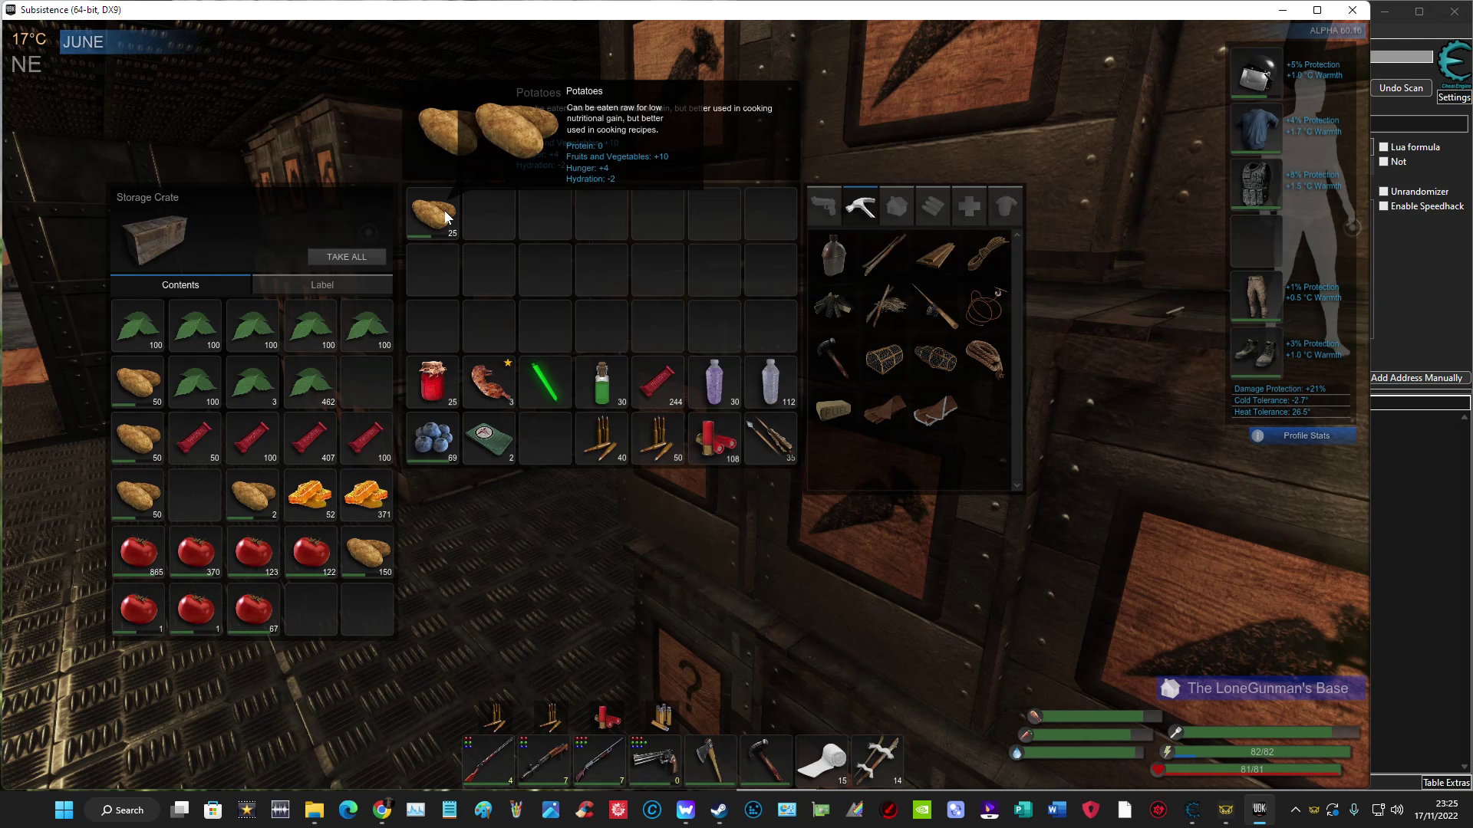
Move all carried potatoes into the crate, leaving crate stacks of 150, 75, 50, 50 and 2.
right_click(447, 216)
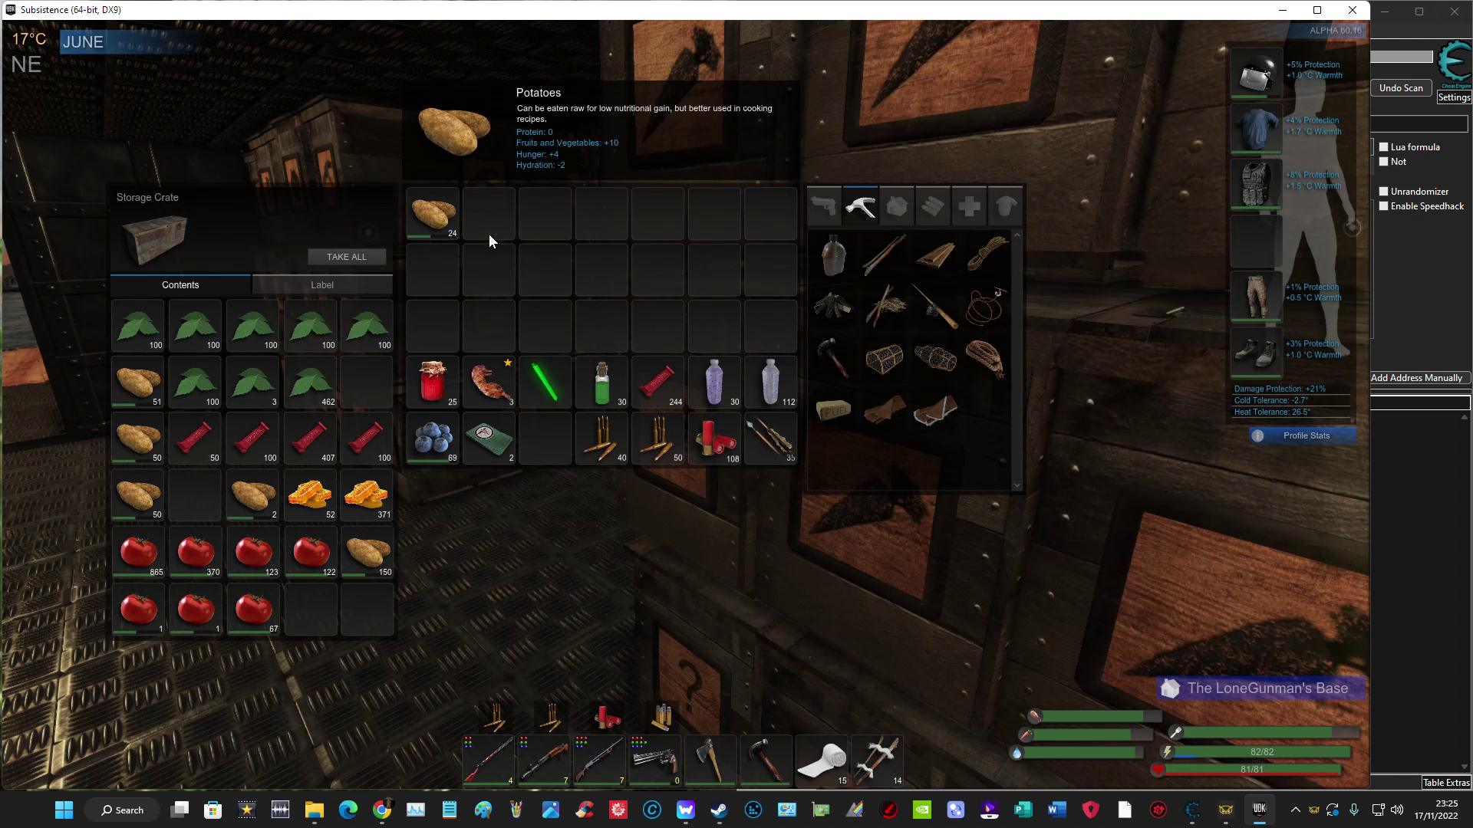
left_click(454, 211, "shift")
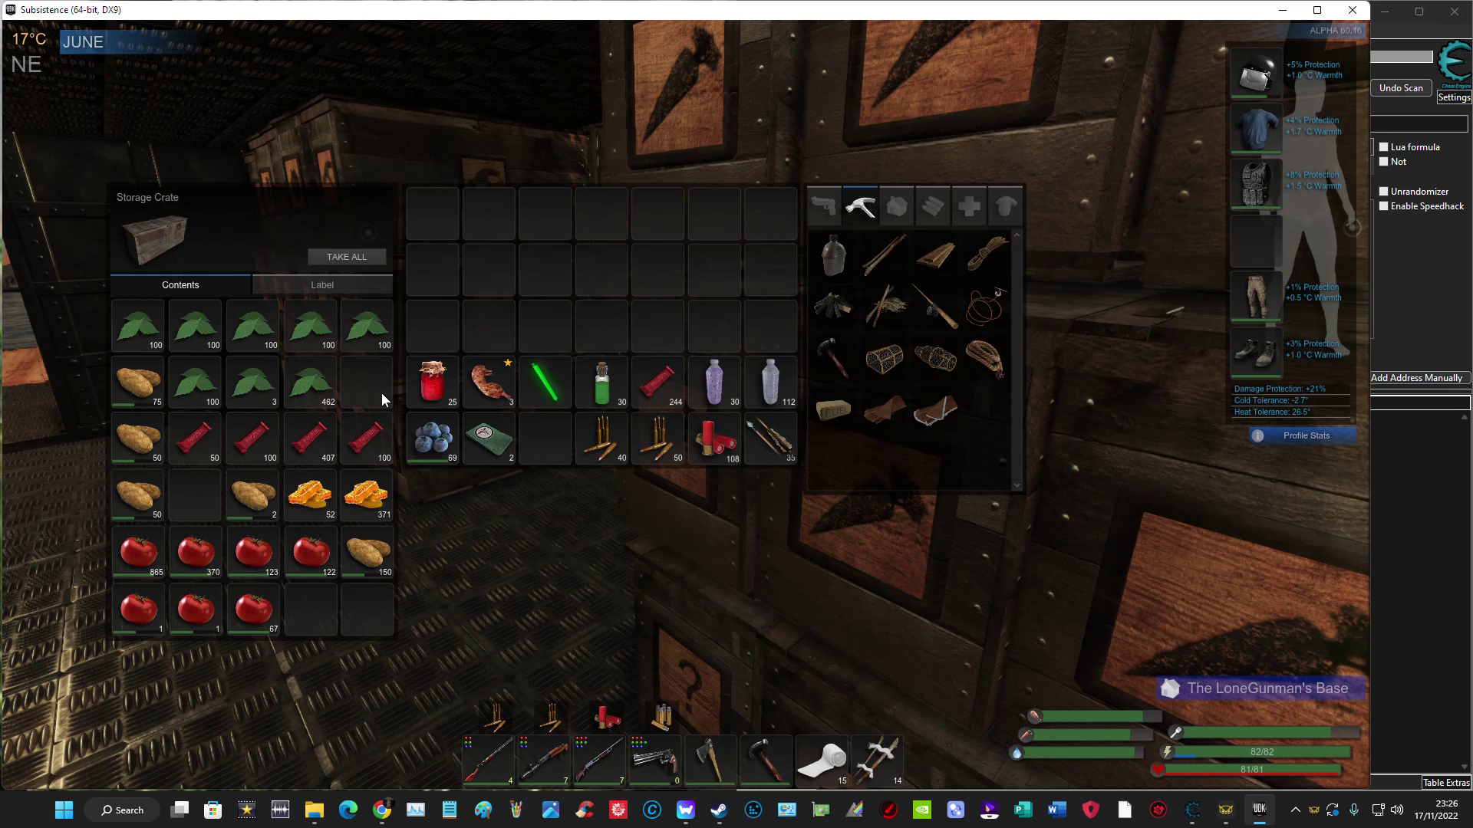
left_click(1399, 247)
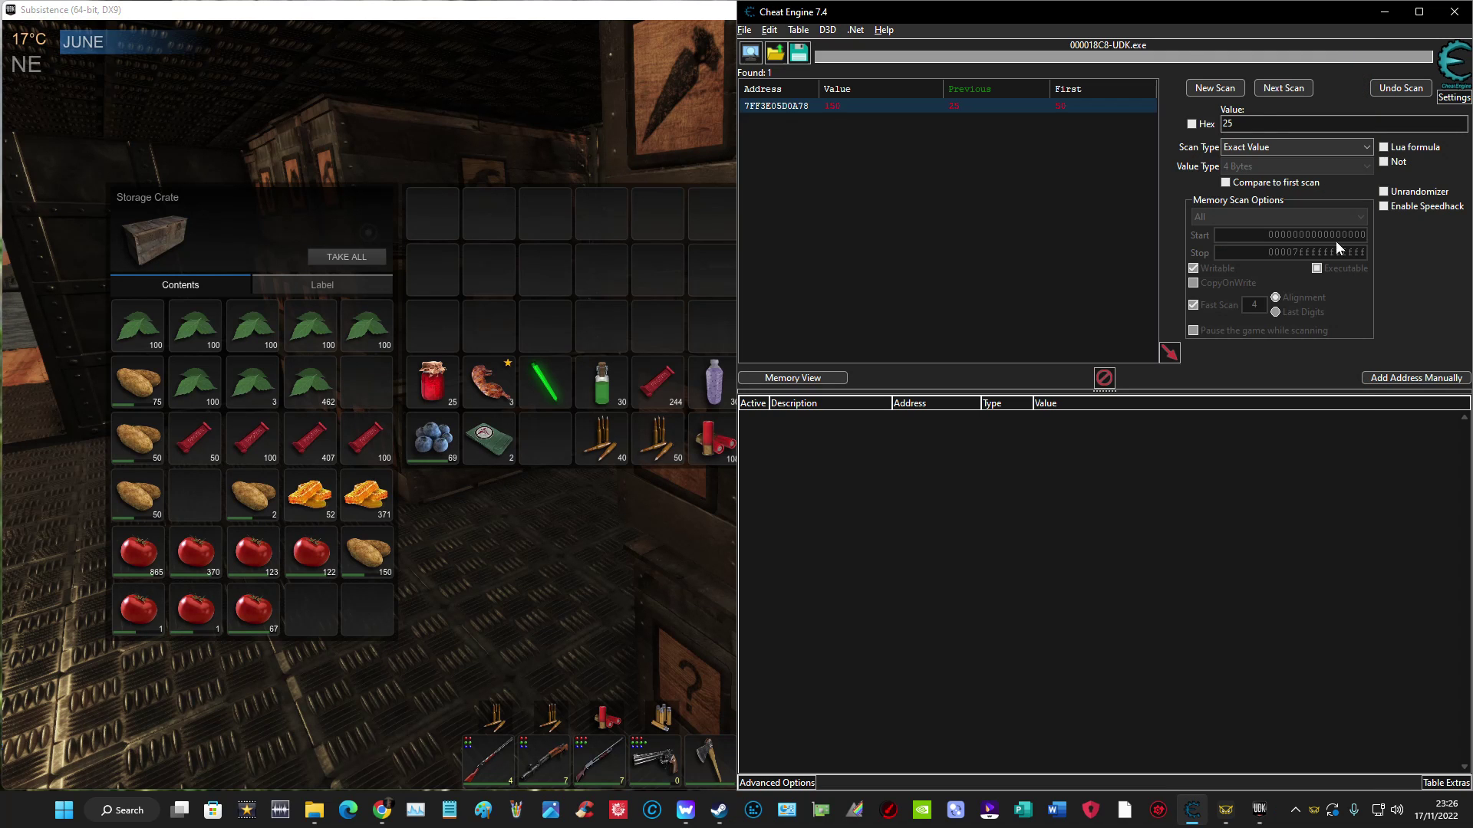
left_click(143, 448)
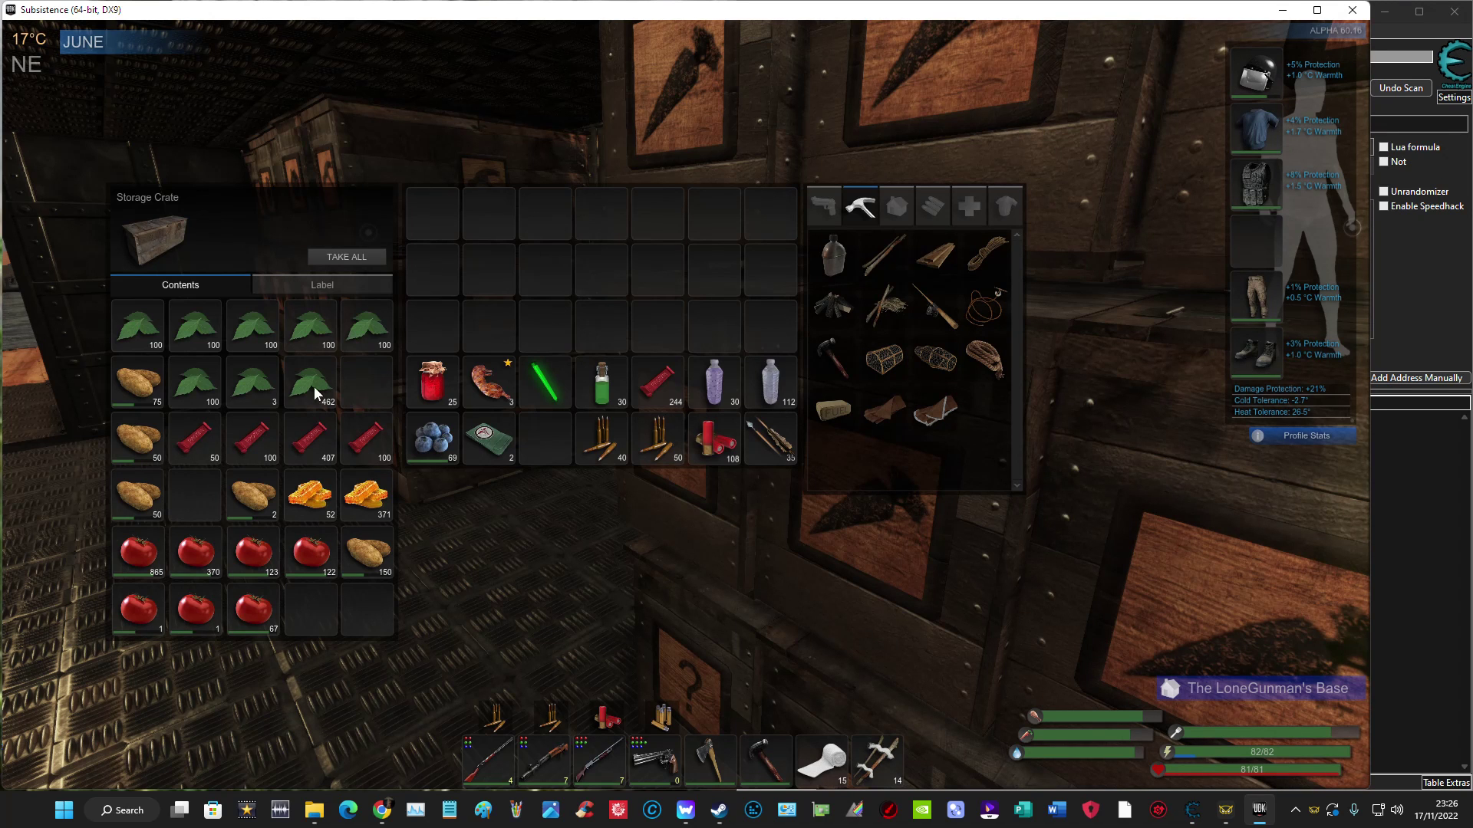
Take a 50-potato stack out of the crate and start a fresh Cheat Engine scan for 50.
left_click_drag(139, 495, 434, 225)
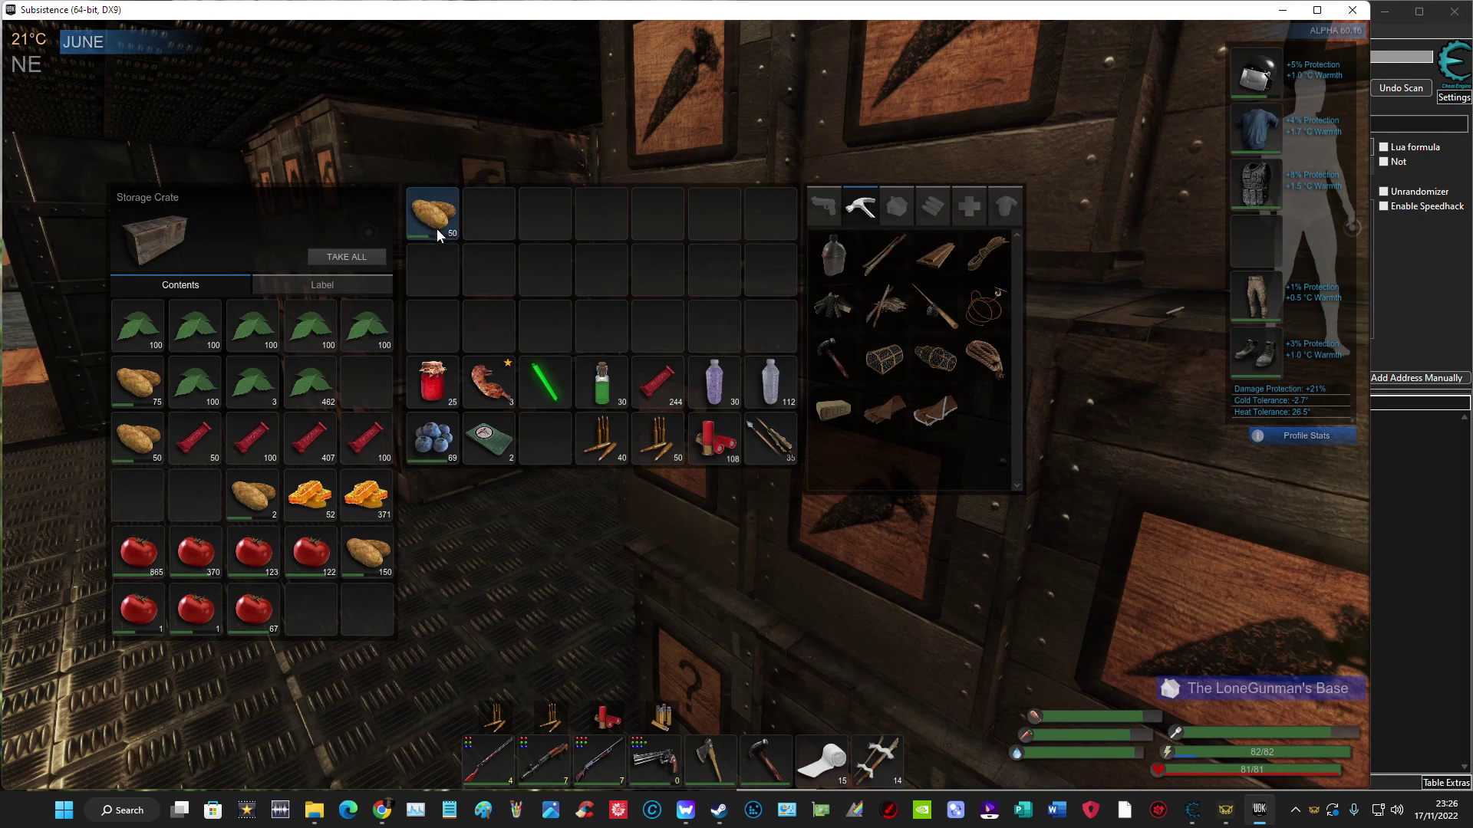
left_click(1421, 224)
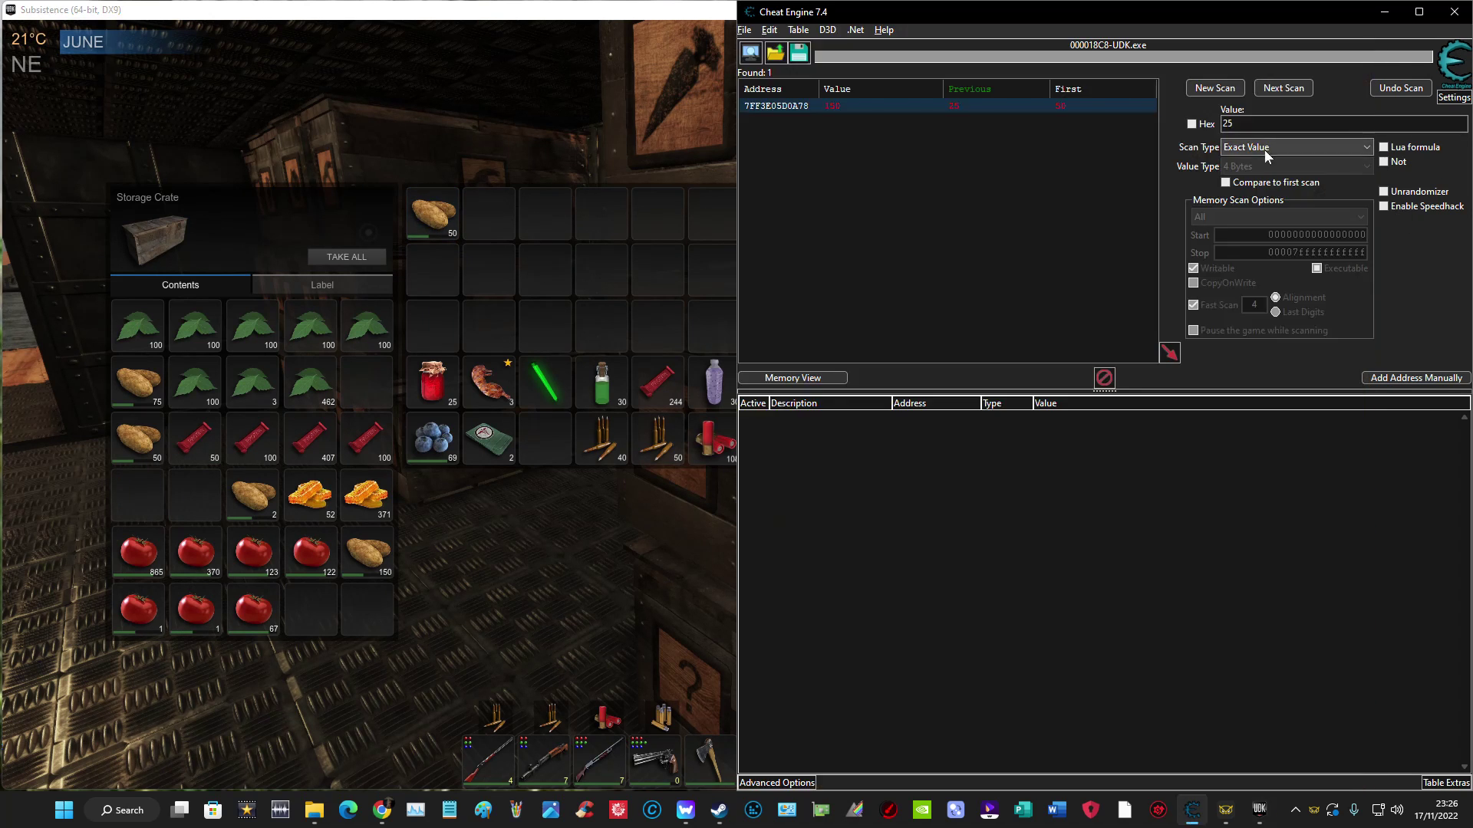
double_click(1255, 123)
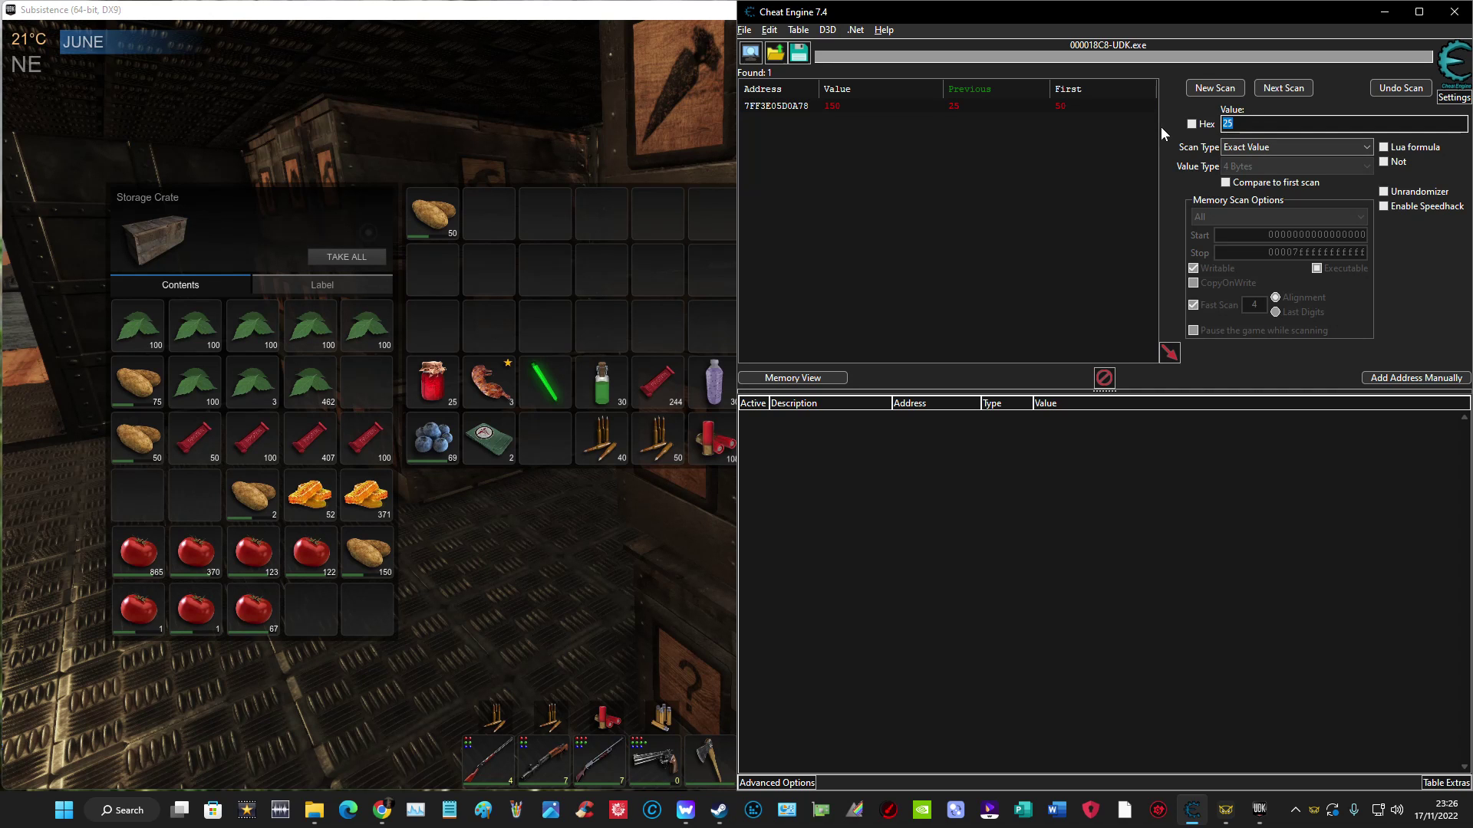
type("50")
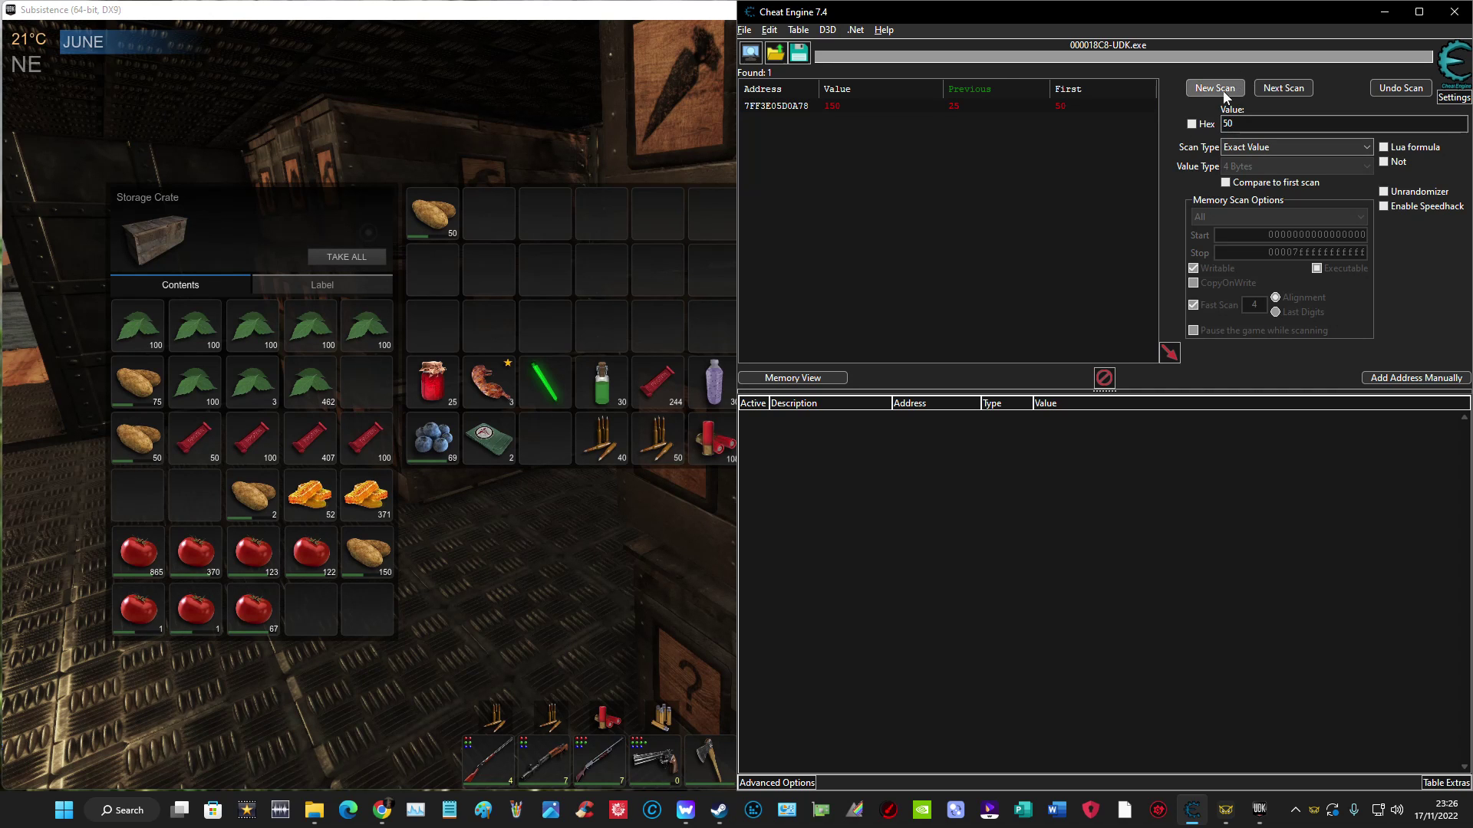
left_click(1223, 90)
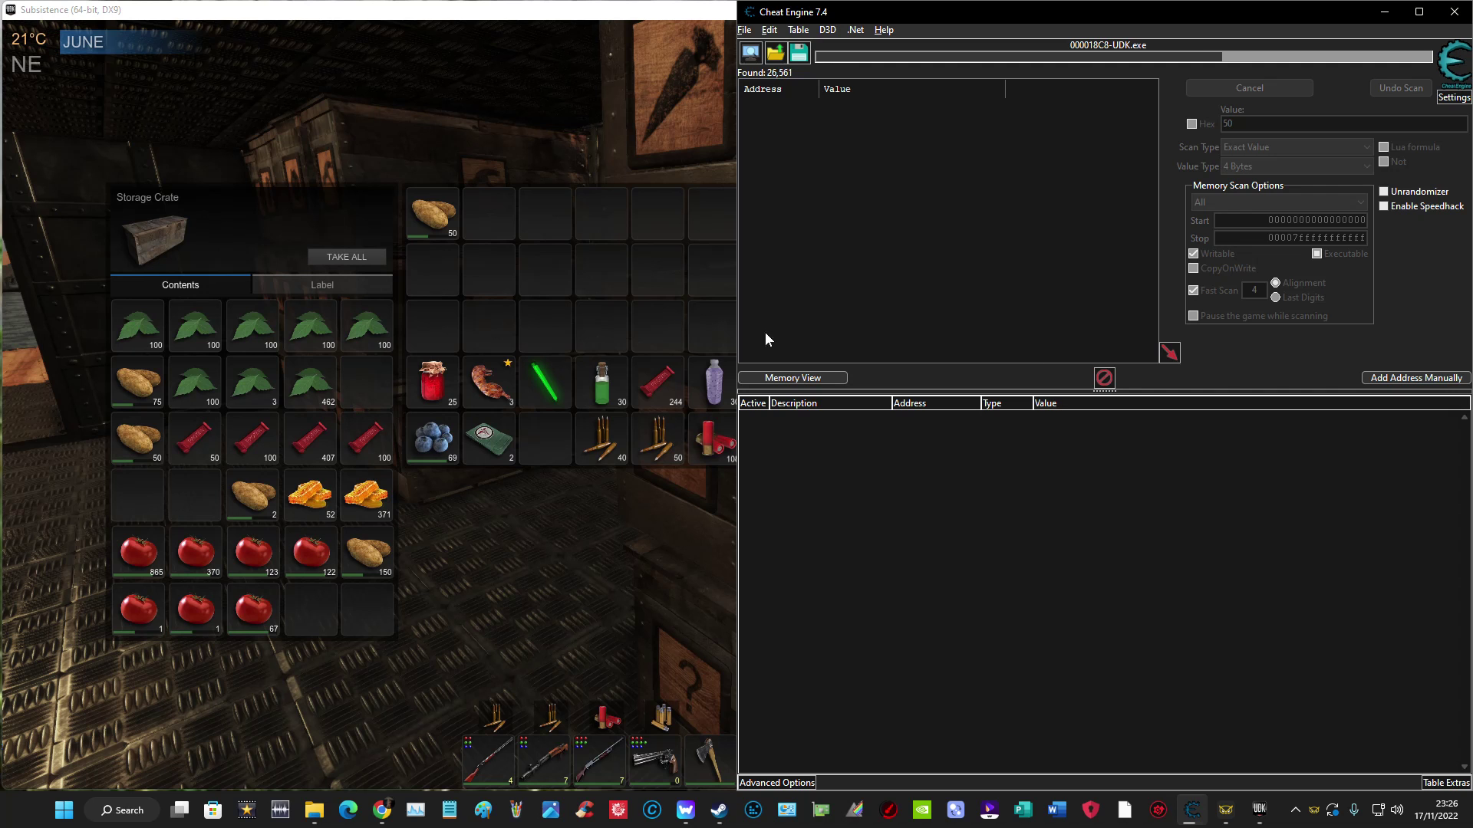
Split the carried 50-potato stack in half and drop 25 potatoes into an empty crate slot.
left_click(439, 215)
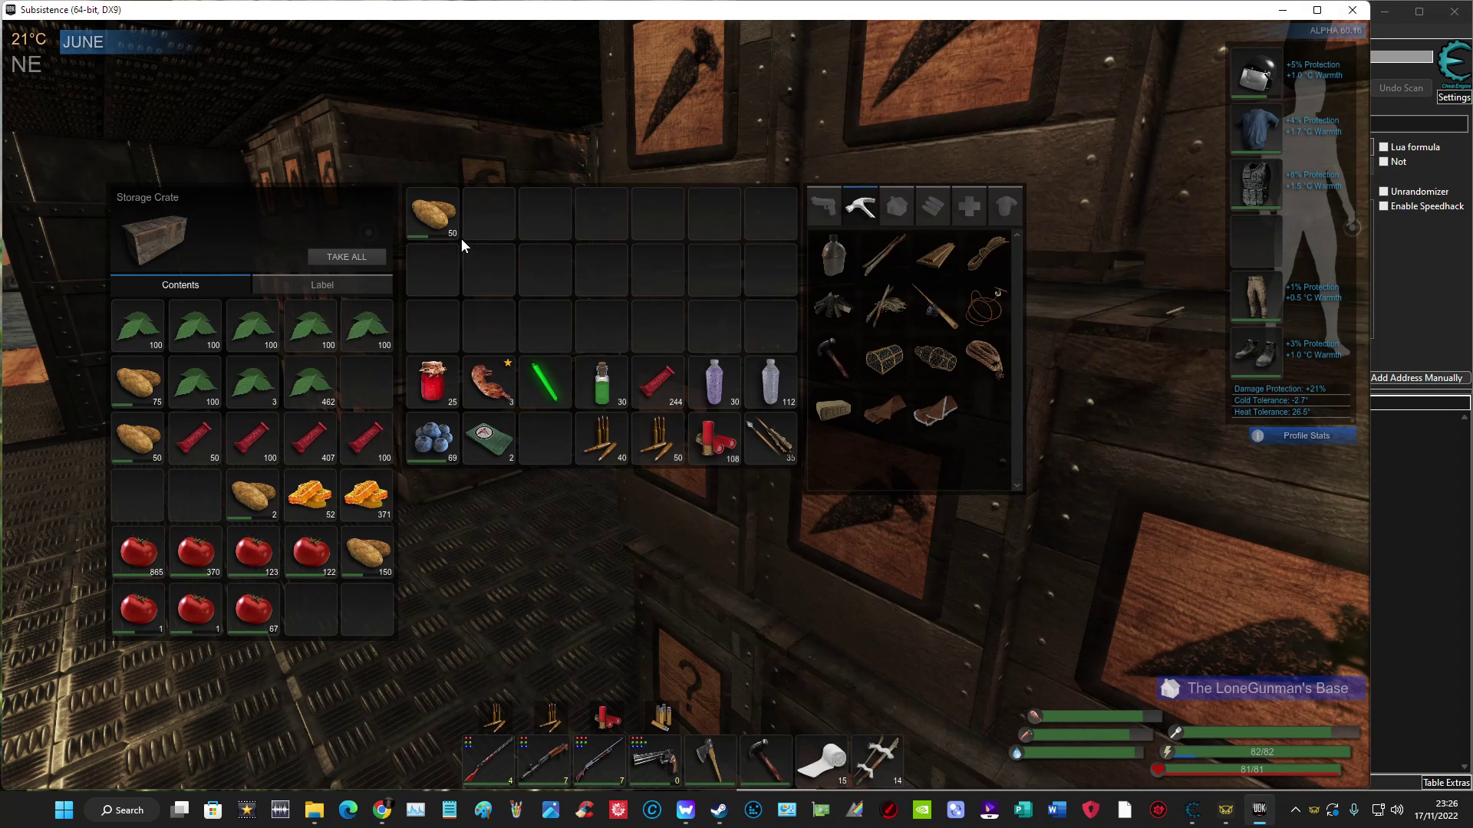
right_click(450, 226)
left_click(488, 246)
mouse_move(433, 216)
left_mouse_down()
mouse_move(423, 333)
mouse_move(176, 490)
mouse_move(188, 498)
left_mouse_up()
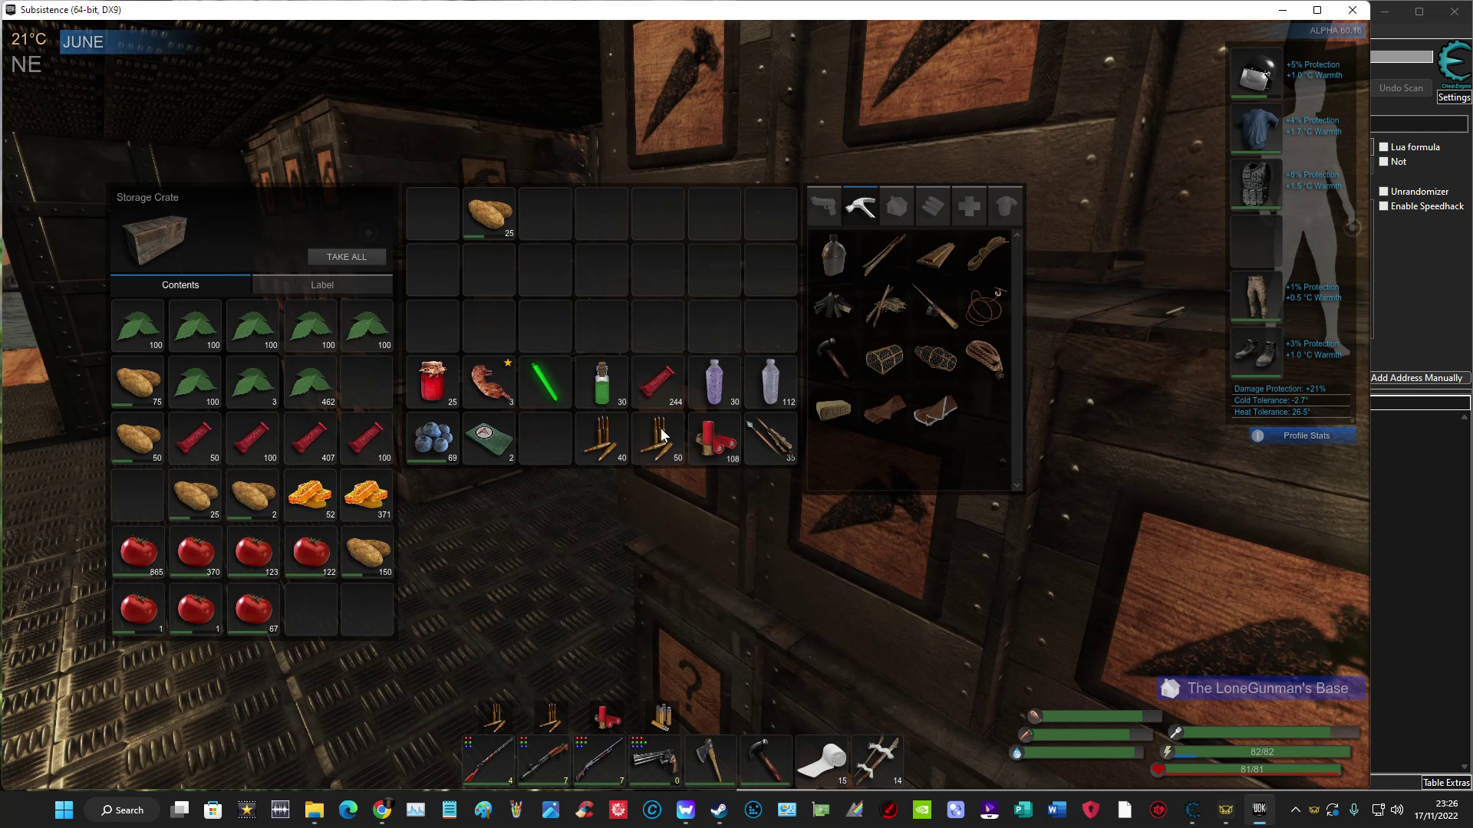
left_click(1393, 127)
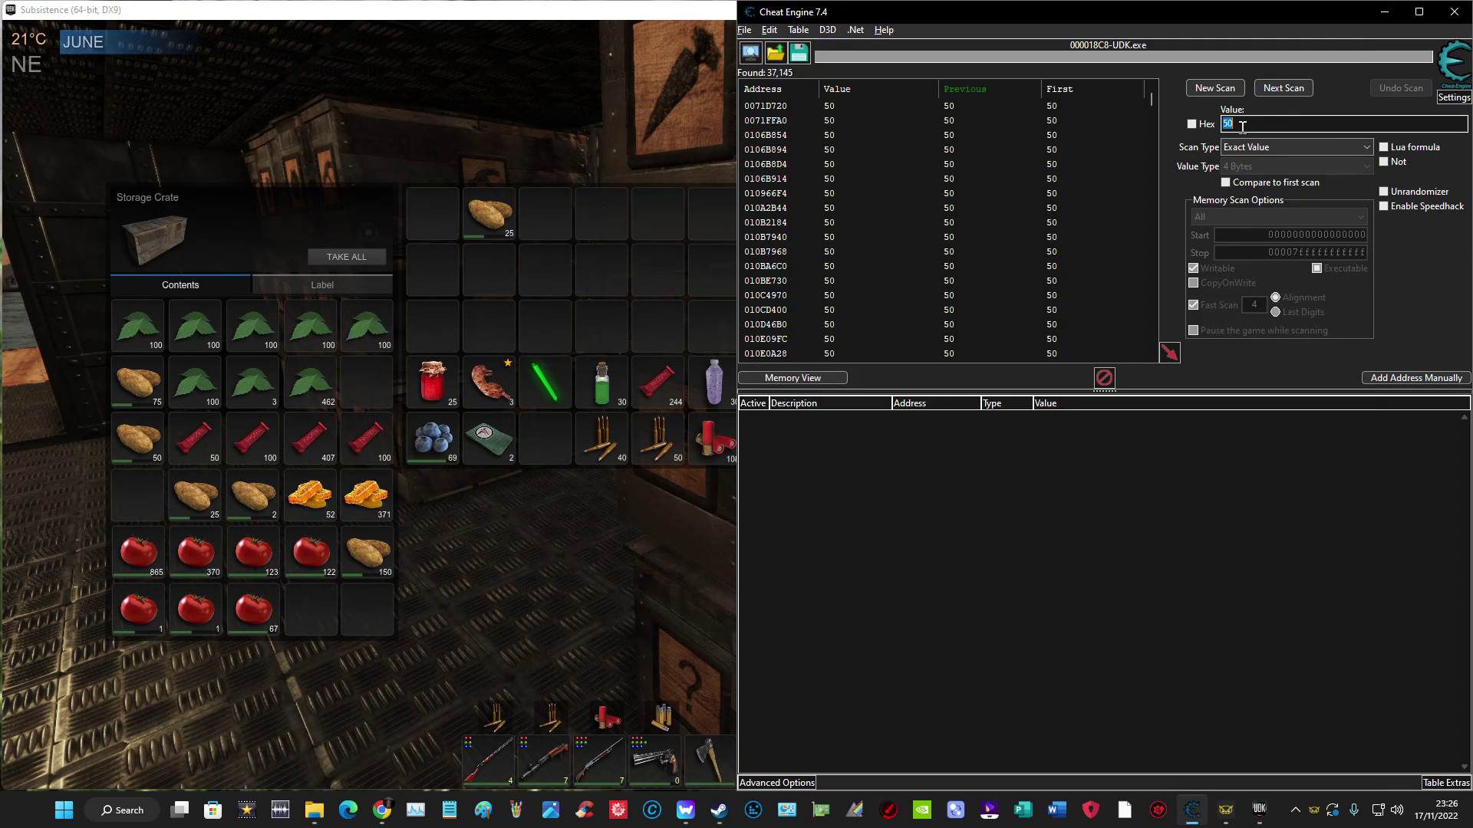
type("25")
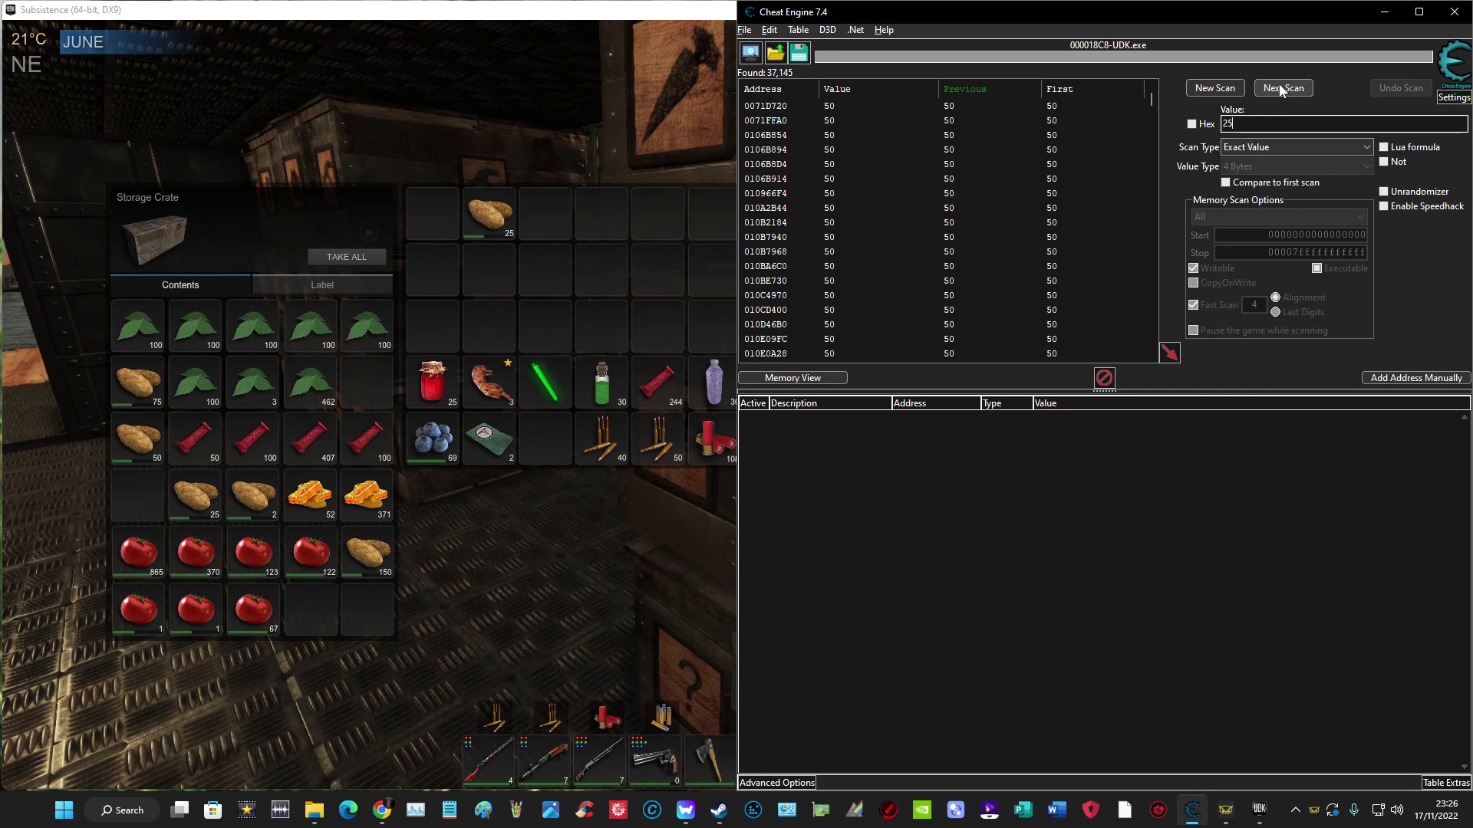
Next-scan for 25 and change the single found address to 123.
left_click(1282, 88)
left_click(1078, 106)
right_click(1078, 107)
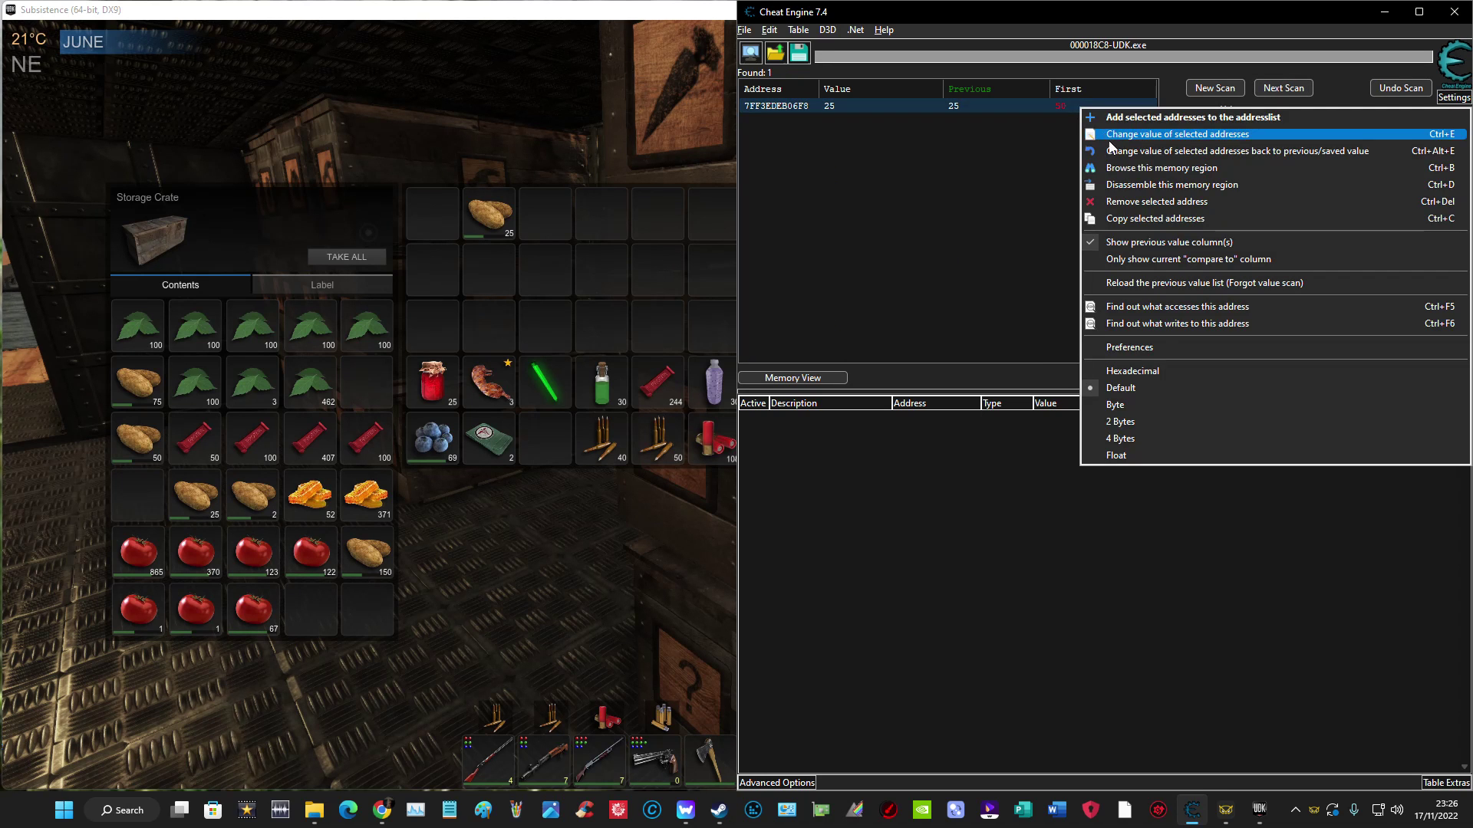
left_click(1174, 133)
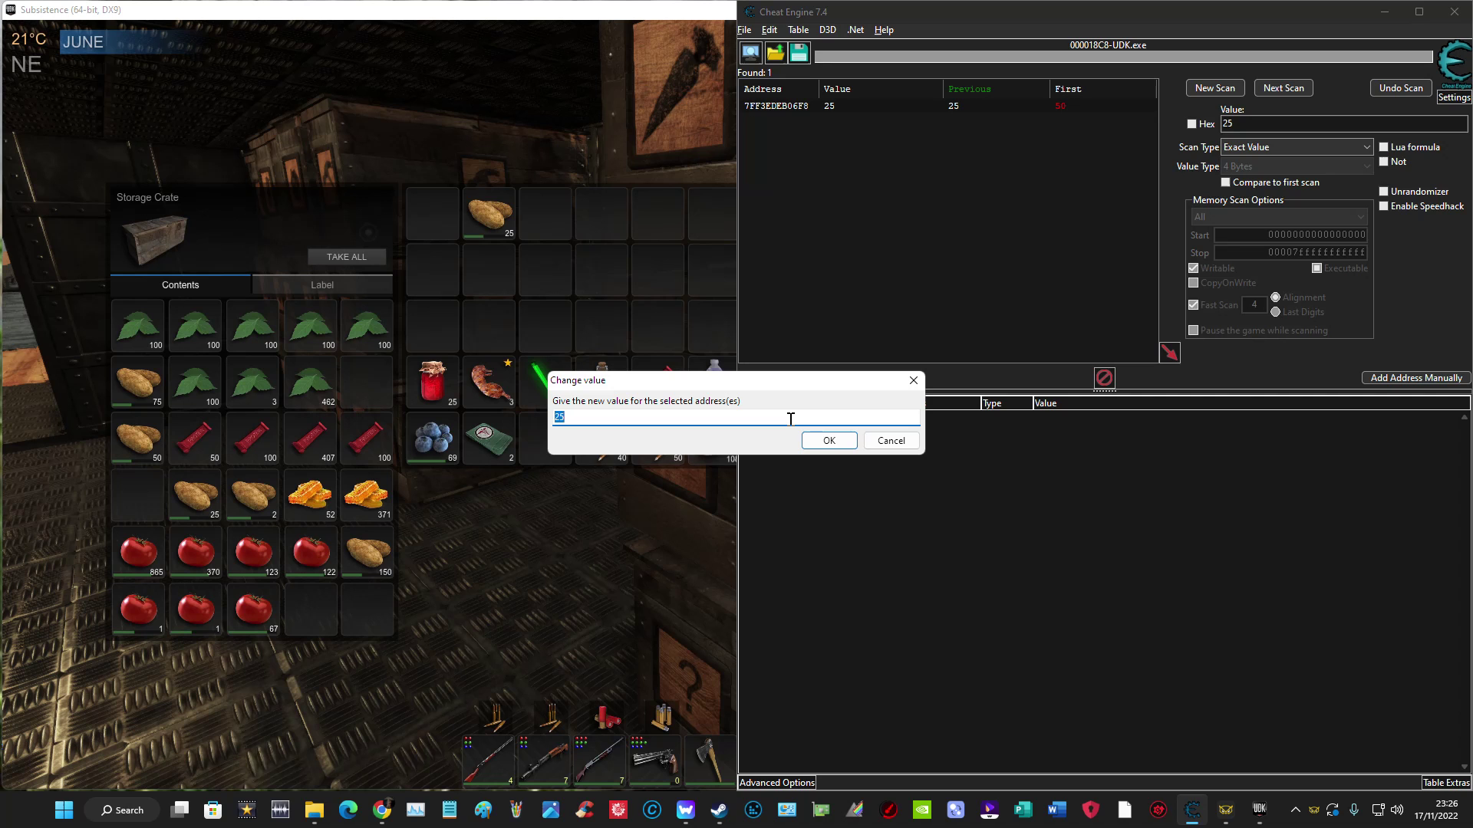
type("123")
left_click(830, 441)
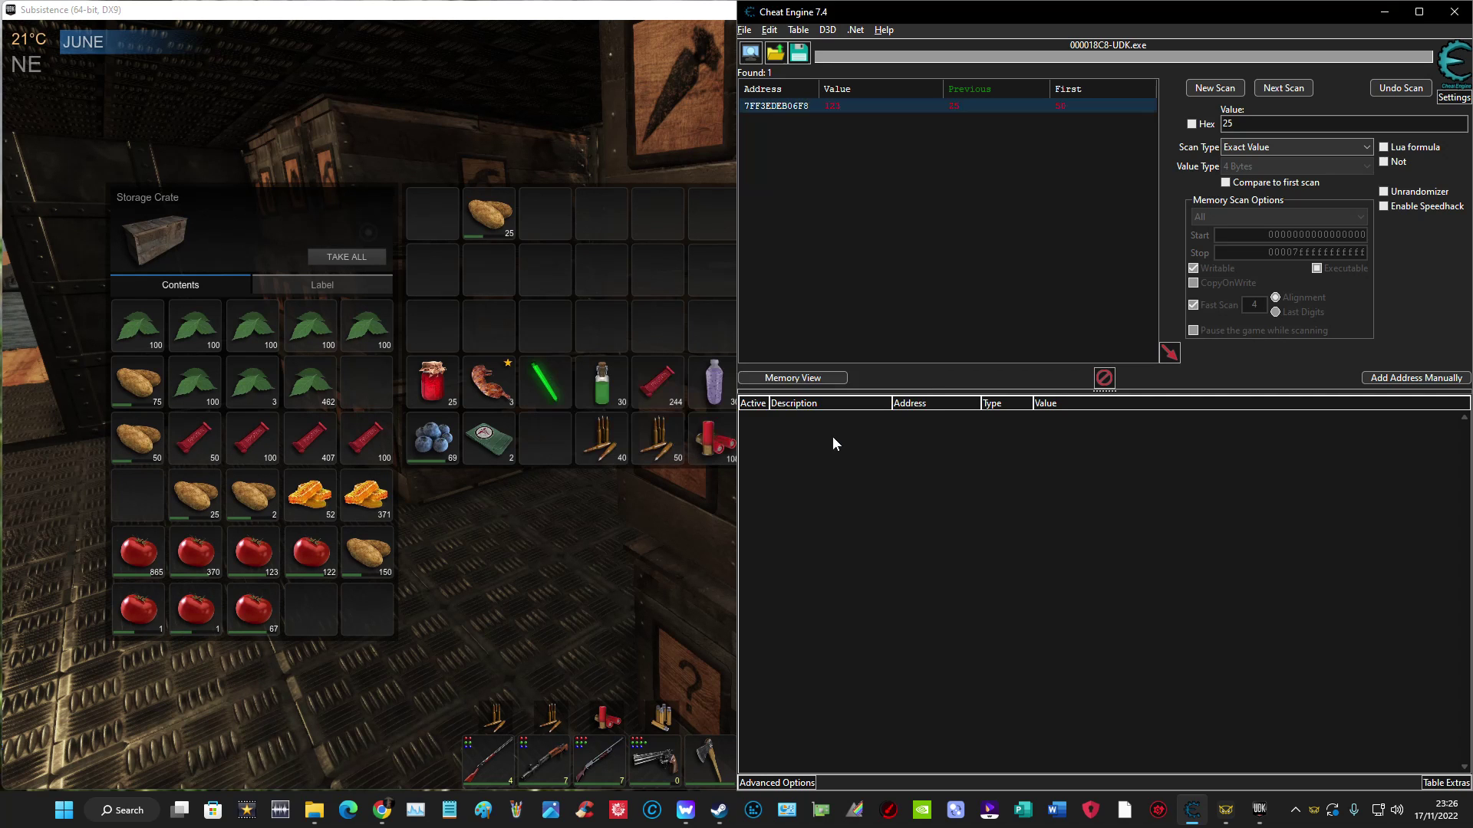
left_click(525, 273)
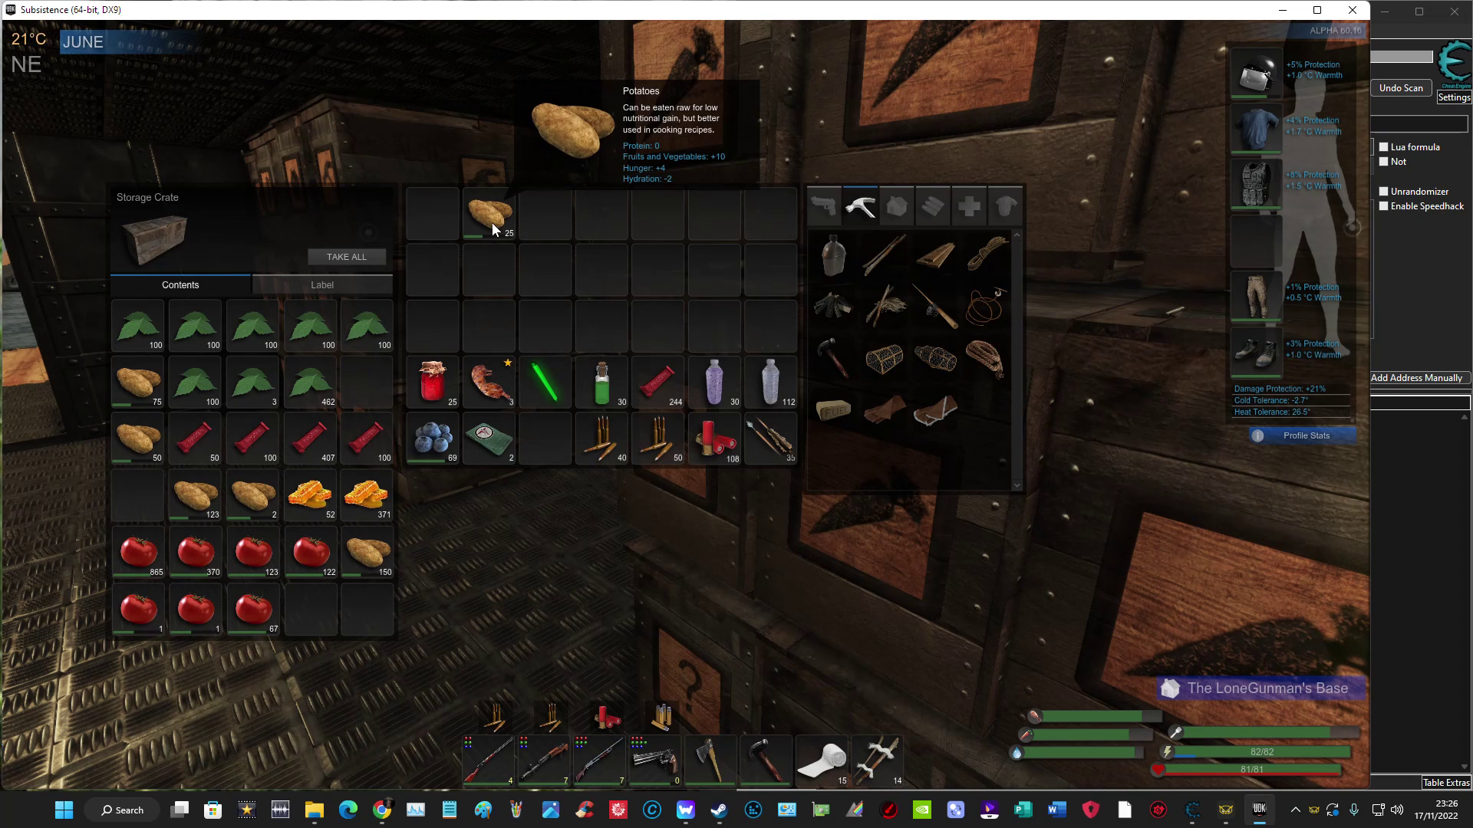
Transfer the last 25 carried potatoes into the crate's 75 stack, then bring Cheat Engine forward.
right_click(491, 222)
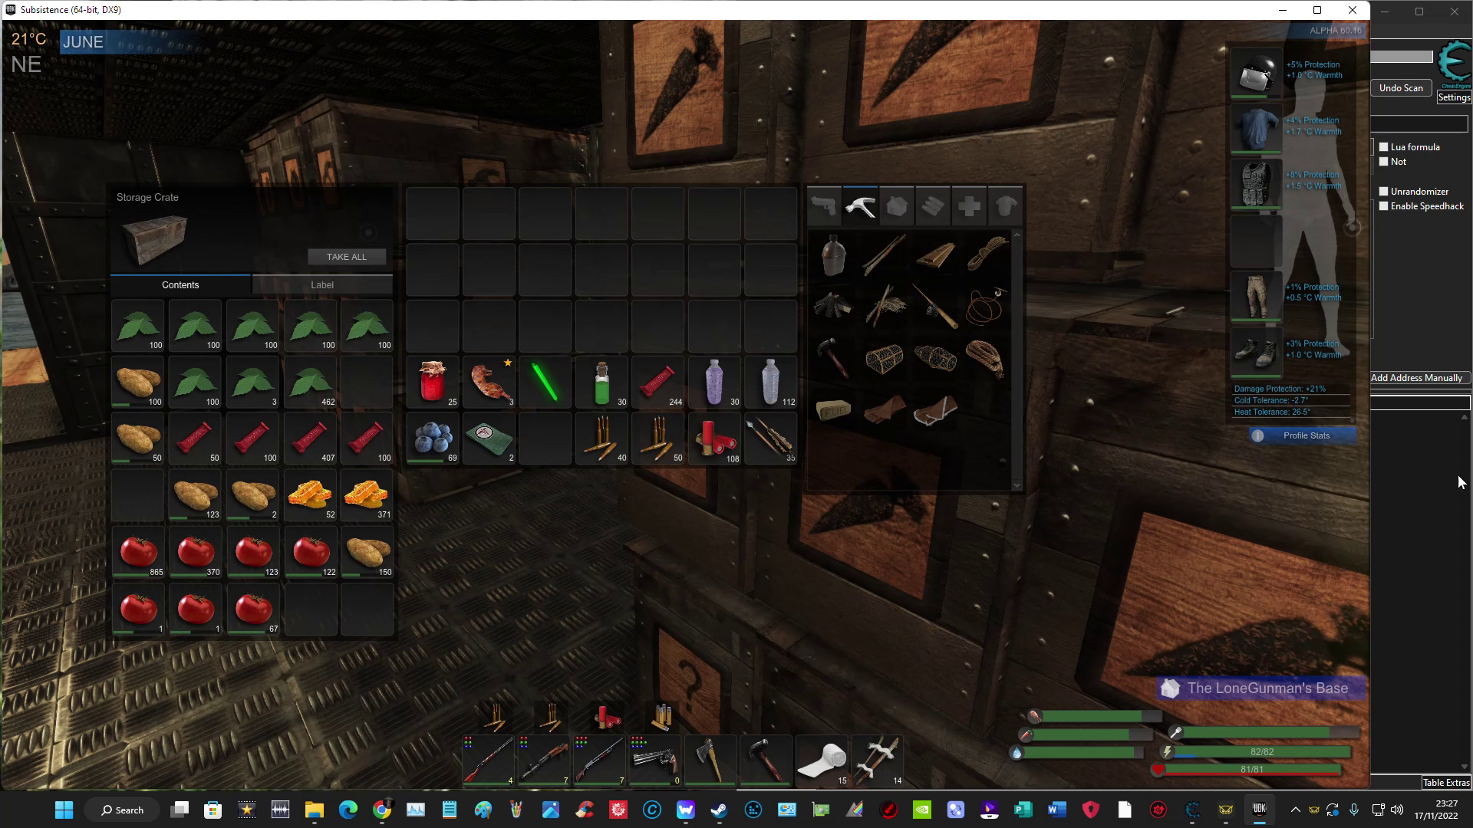
left_click(1430, 468)
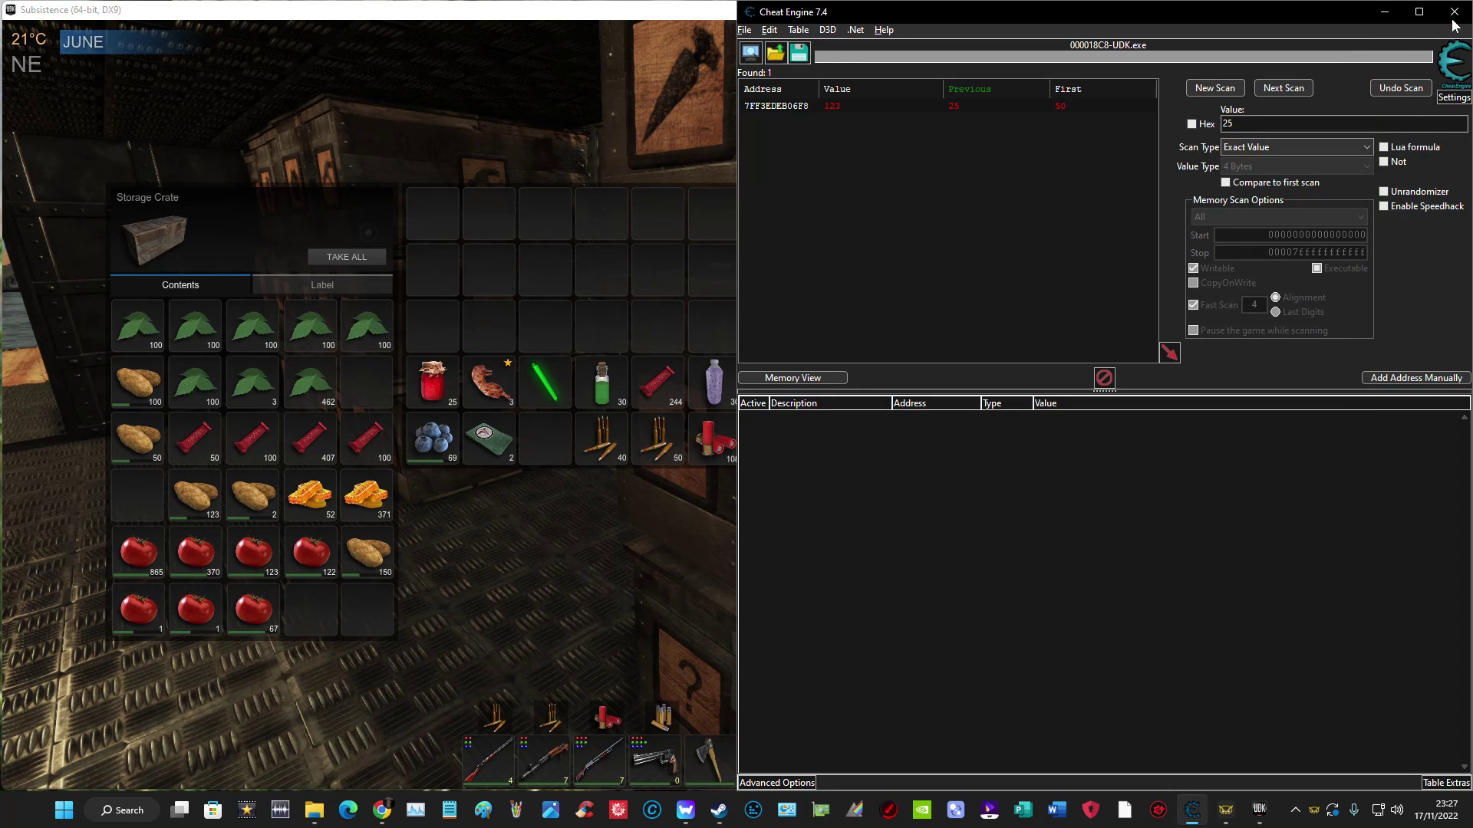